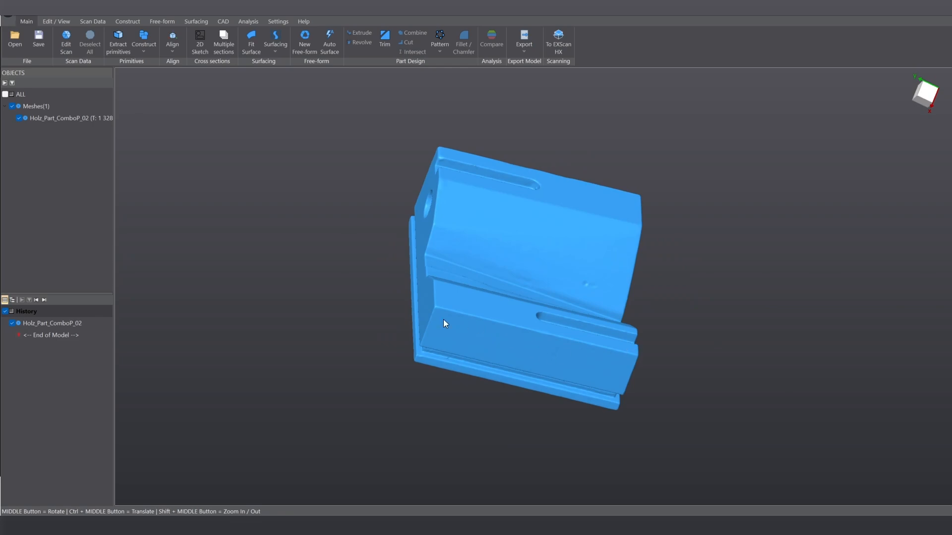
# Examine the Holz_Part_ComboP_02 scan from several sides and check its triangle density with the mesh wireframe shown.
pyautogui.moveTo(445, 323); pyautogui.dragTo(709, 305, button='middle')
pyautogui.moveTo(381, 235); pyautogui.dragTo(427, 362, button='middle')
pyautogui.moveTo(699, 329); pyautogui.dragTo(702, 230, button='middle')
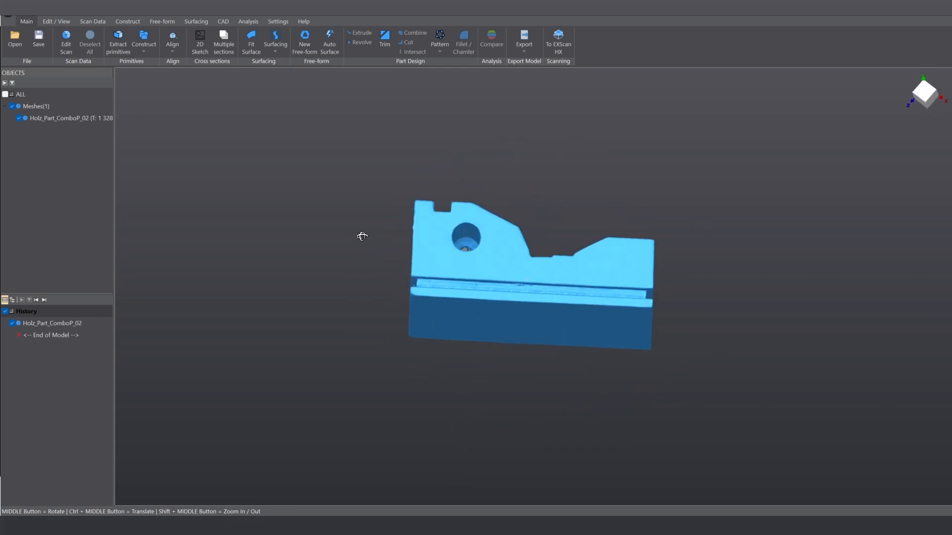
pyautogui.moveTo(362, 236); pyautogui.dragTo(309, 329, button='middle')
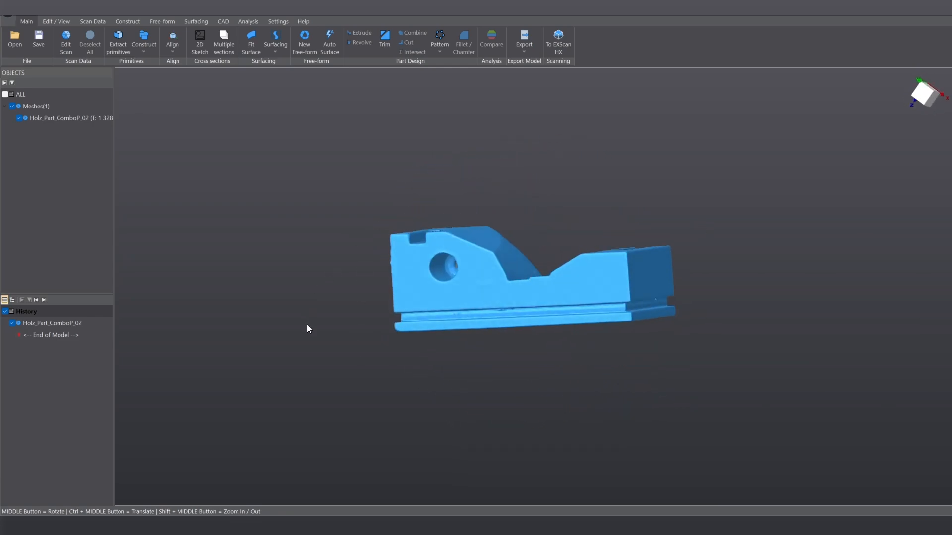
pyautogui.click(60, 42)
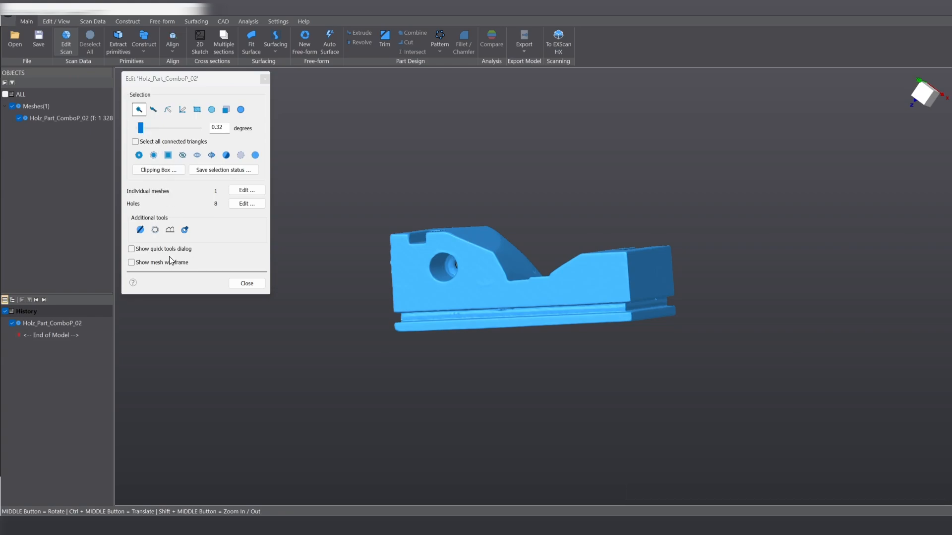
pyautogui.click(133, 262)
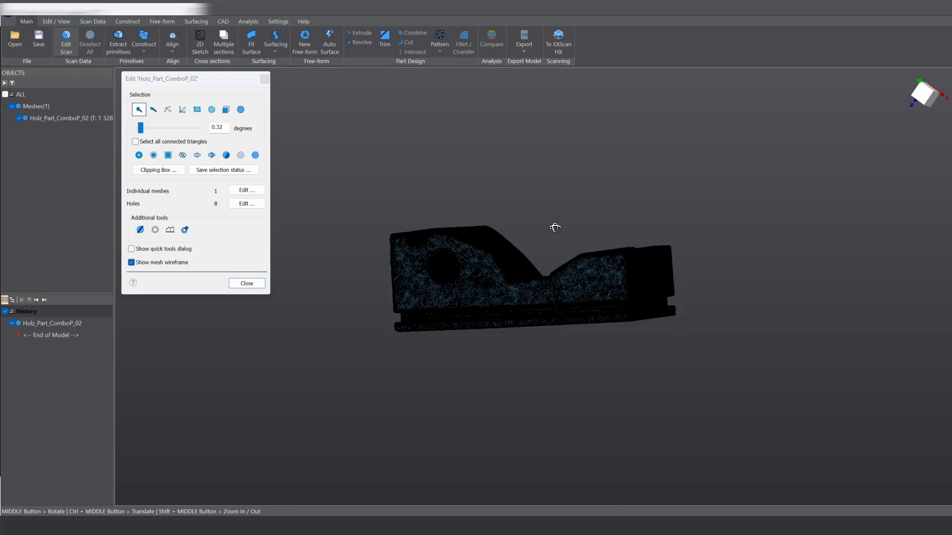
pyautogui.moveTo(555, 228); pyautogui.dragTo(416, 391, button='middle')
pyautogui.scroll(2, 416, 327)
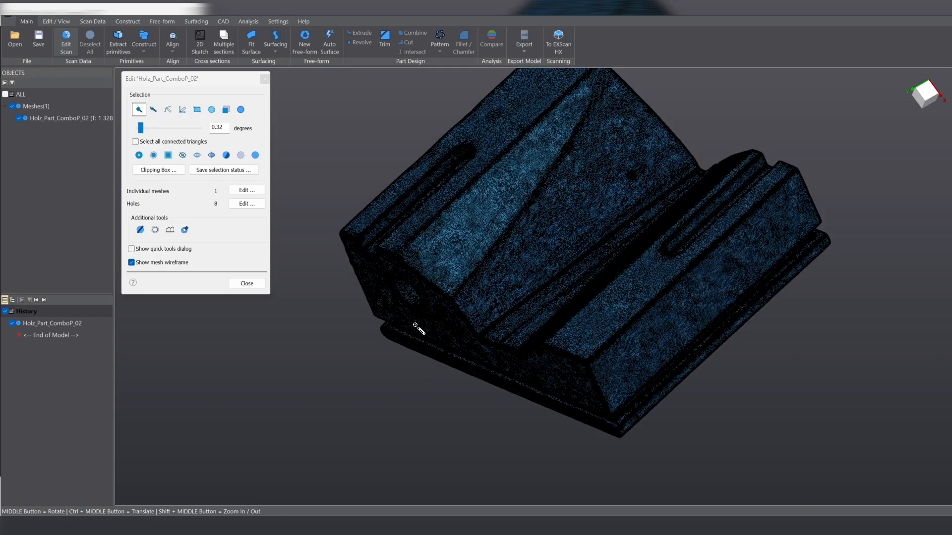
pyautogui.scroll(-4, 419, 300)
pyautogui.scroll(4, 418, 299)
pyautogui.scroll(1, 435, 269)
pyautogui.moveTo(423, 350); pyautogui.dragTo(617, 390, button='middle')
pyautogui.scroll(-4, 545, 307)
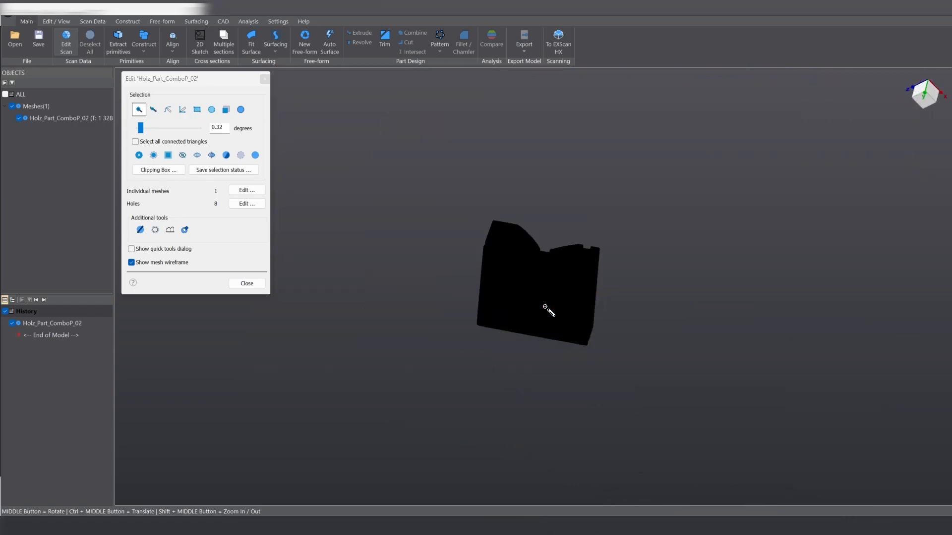
pyautogui.scroll(1, 548, 310)
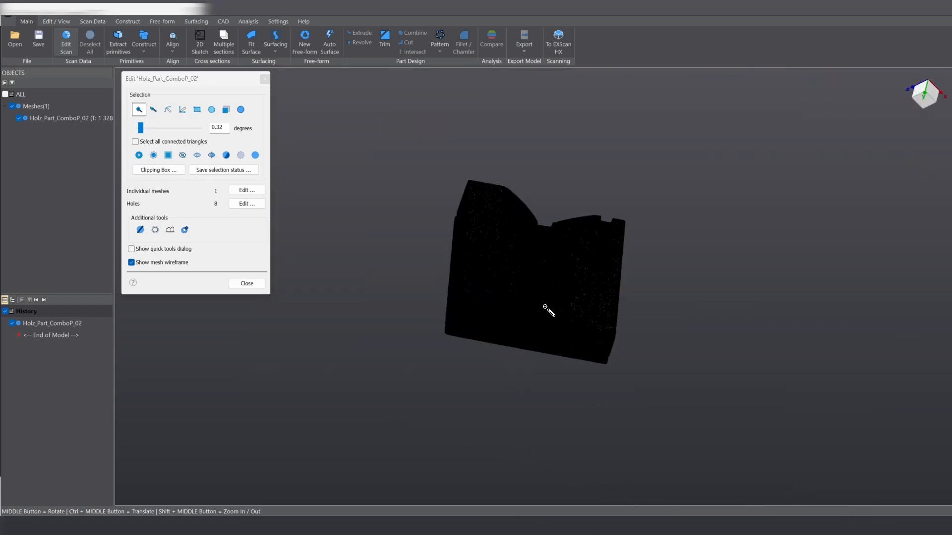
pyautogui.click(247, 284)
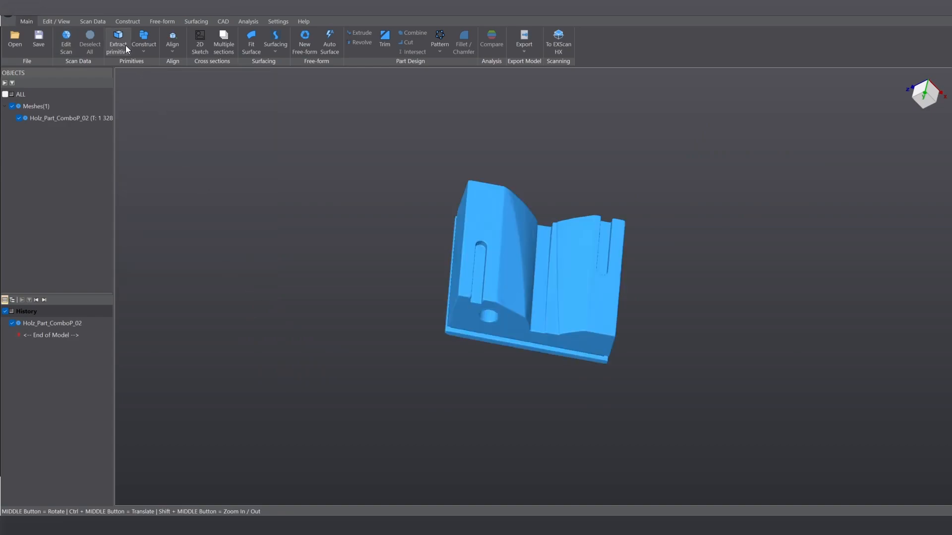
# Preview a polygon reduction of the Holz_Part_ComboP_02 mesh to 50 percent, 664005 triangles.
pyautogui.click(90, 26)
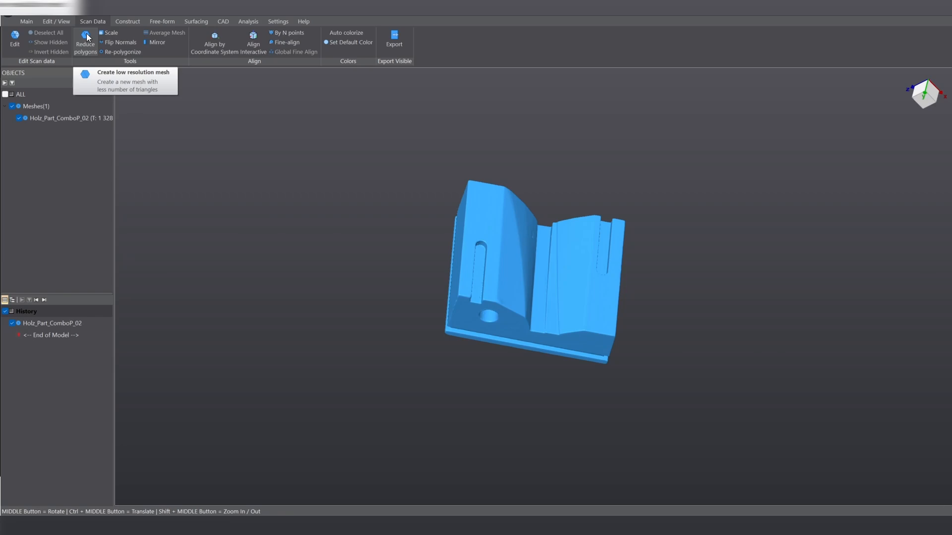
pyautogui.click(86, 36)
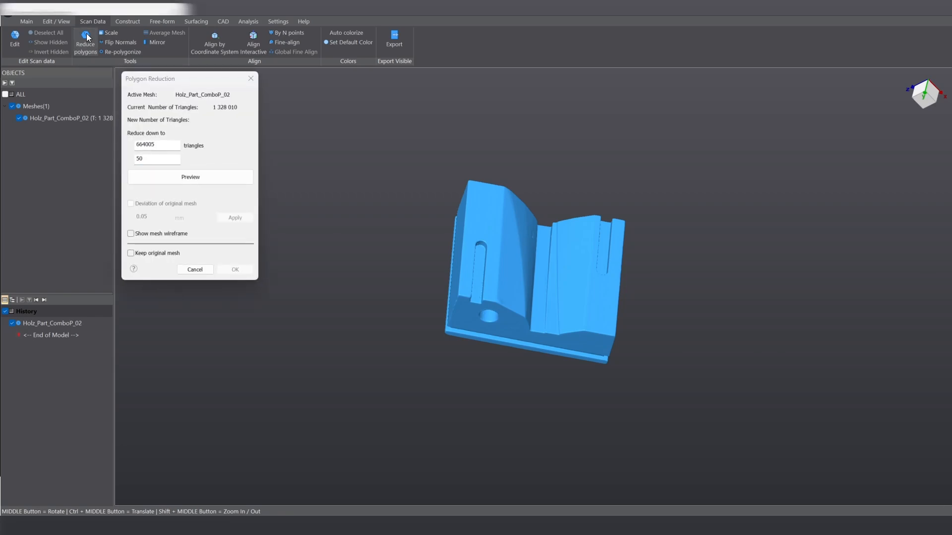
pyautogui.click(150, 164)
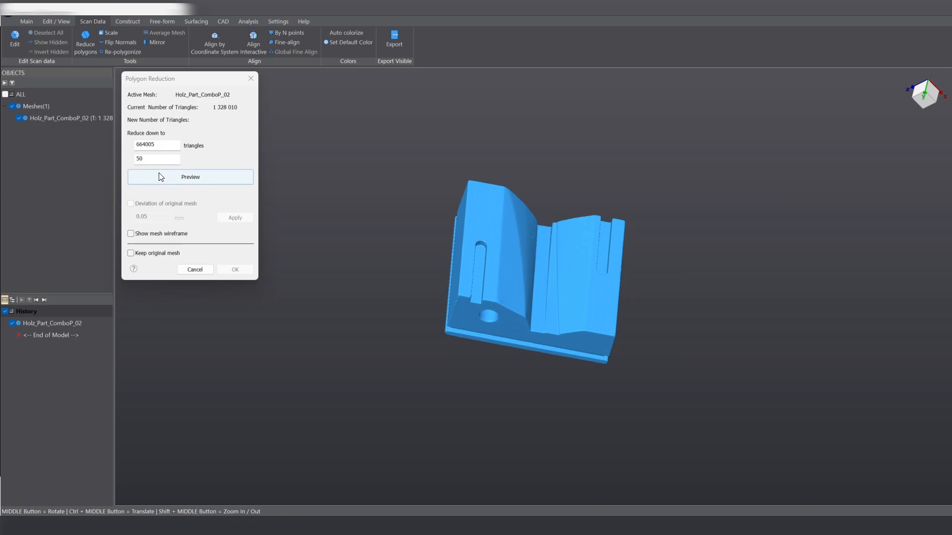
pyautogui.click(183, 177)
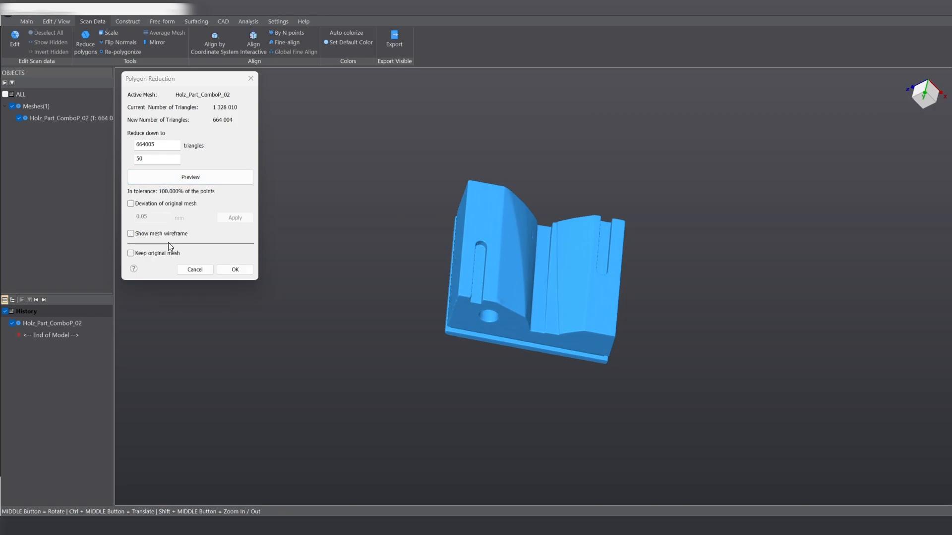
# Check the reduced mesh in wireframe and apply the reduction without keeping the original mesh.
pyautogui.click(131, 234)
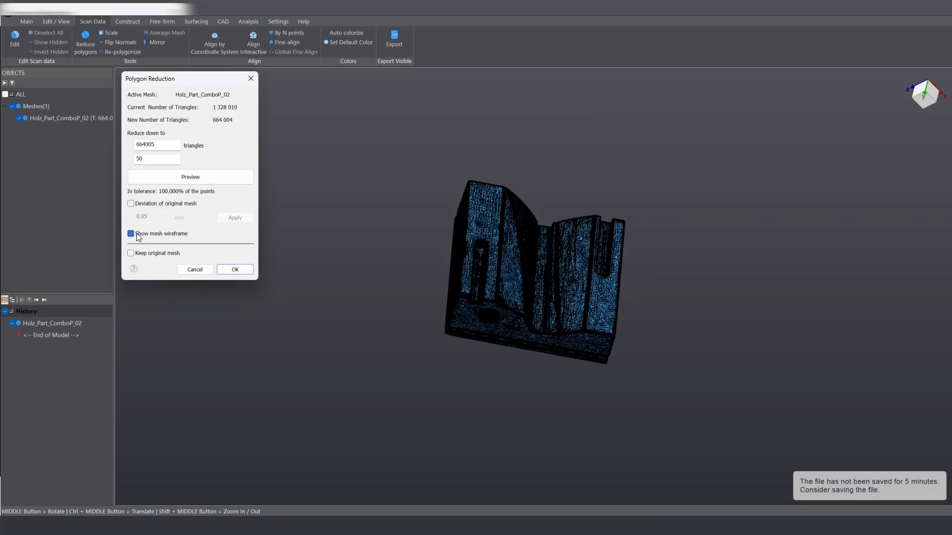
pyautogui.moveTo(687, 253); pyautogui.dragTo(617, 305, button='middle')
pyautogui.scroll(5, 615, 308)
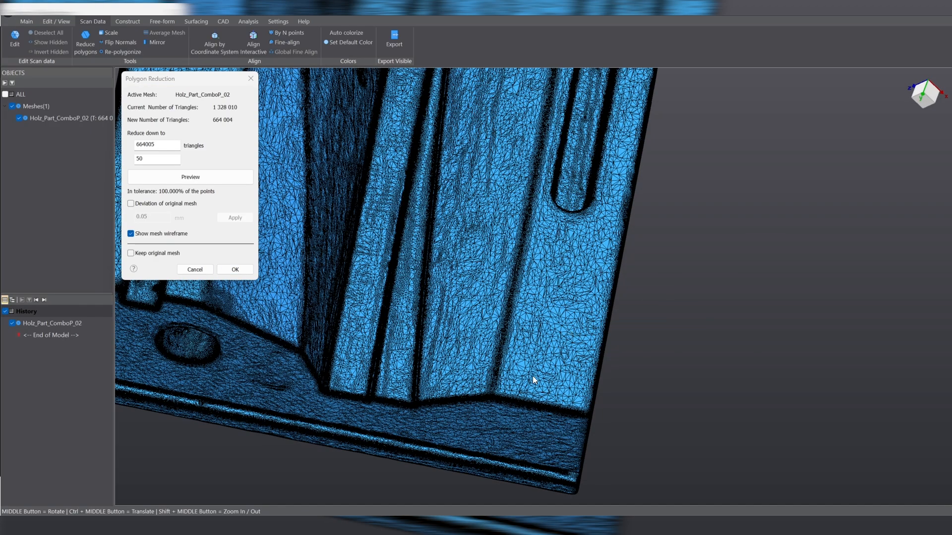
pyautogui.moveTo(565, 232); pyautogui.dragTo(502, 251, button='middle')
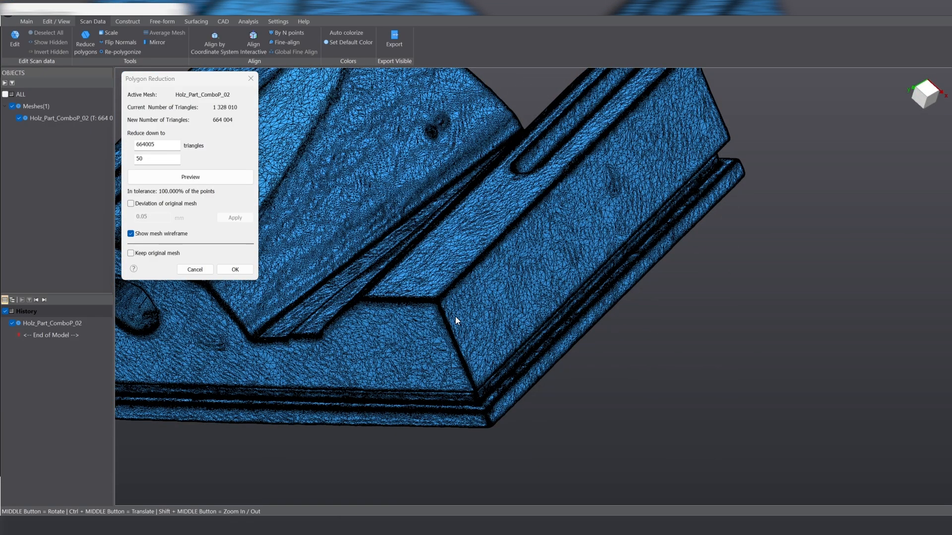
pyautogui.moveTo(376, 368); pyautogui.dragTo(452, 353, button='middle')
pyautogui.scroll(-3, 708, 315)
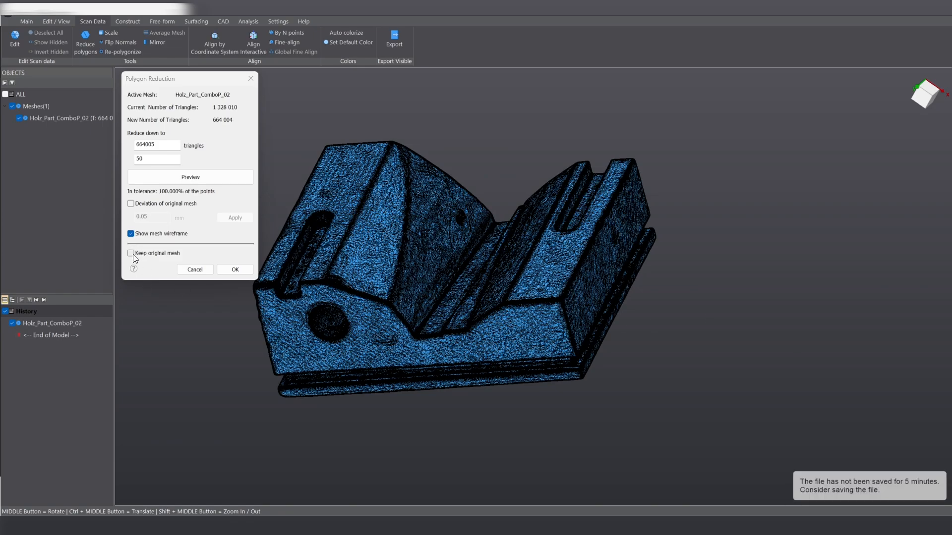
pyautogui.click(235, 270)
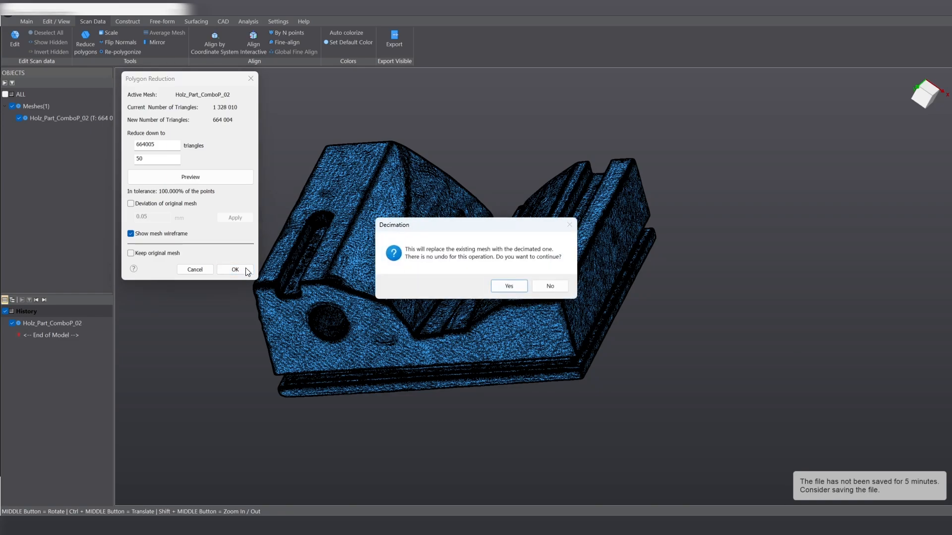
pyautogui.click(505, 286)
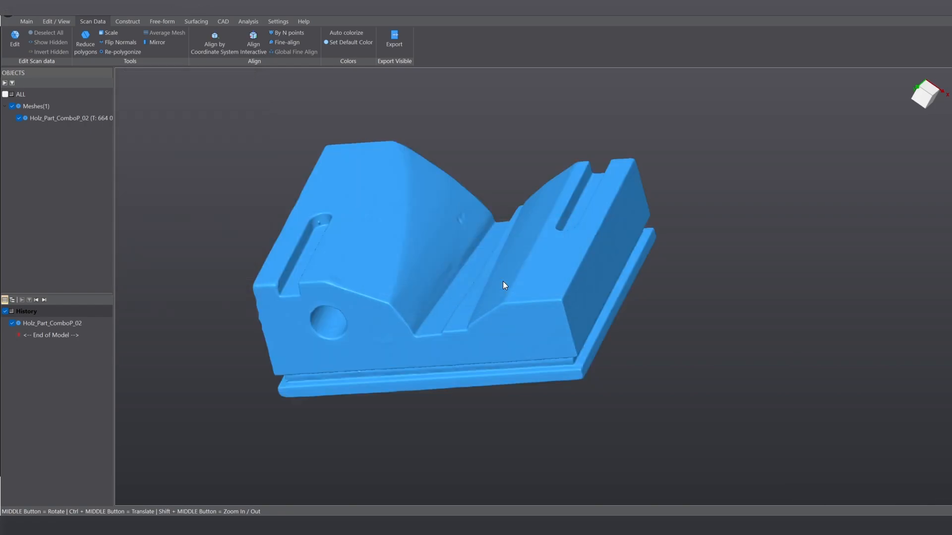
# Start extracting primitives and select the front end face around the round hole with a 0.32 degree tolerance.
pyautogui.moveTo(458, 243); pyautogui.dragTo(552, 257, button='middle')
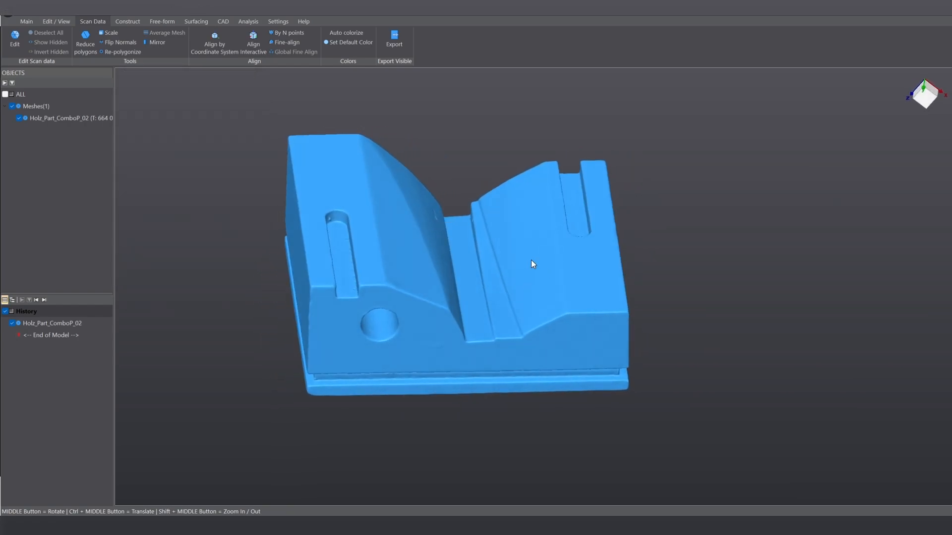
pyautogui.moveTo(531, 334); pyautogui.dragTo(522, 320, button='middle')
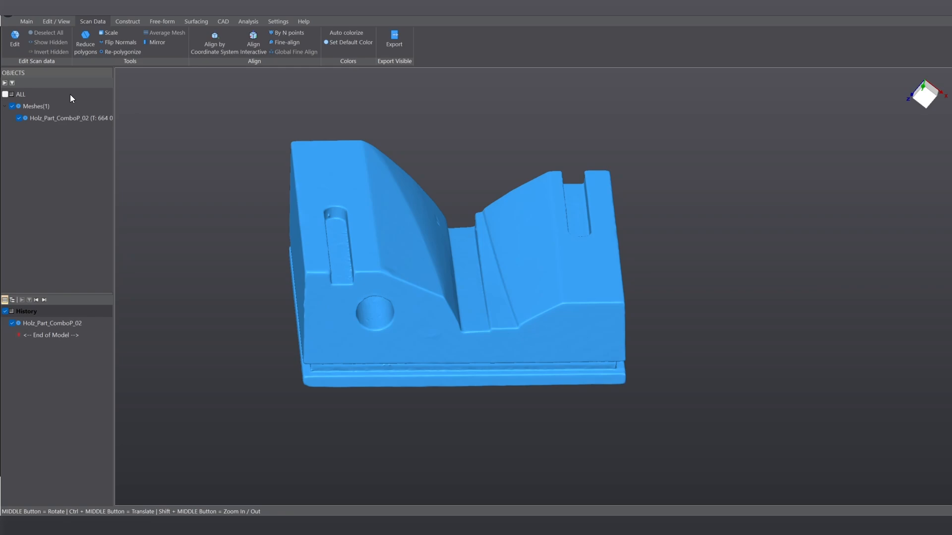
pyautogui.click(23, 22)
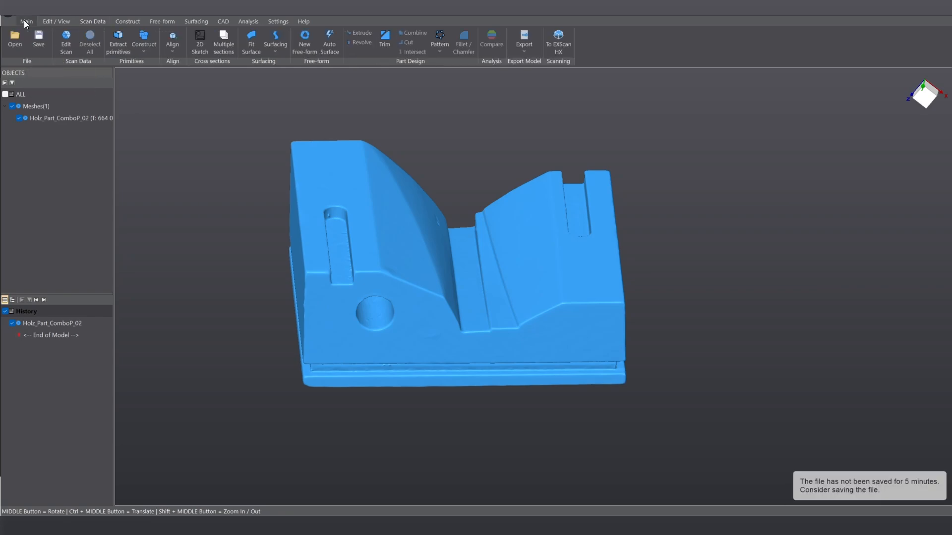
pyautogui.click(117, 46)
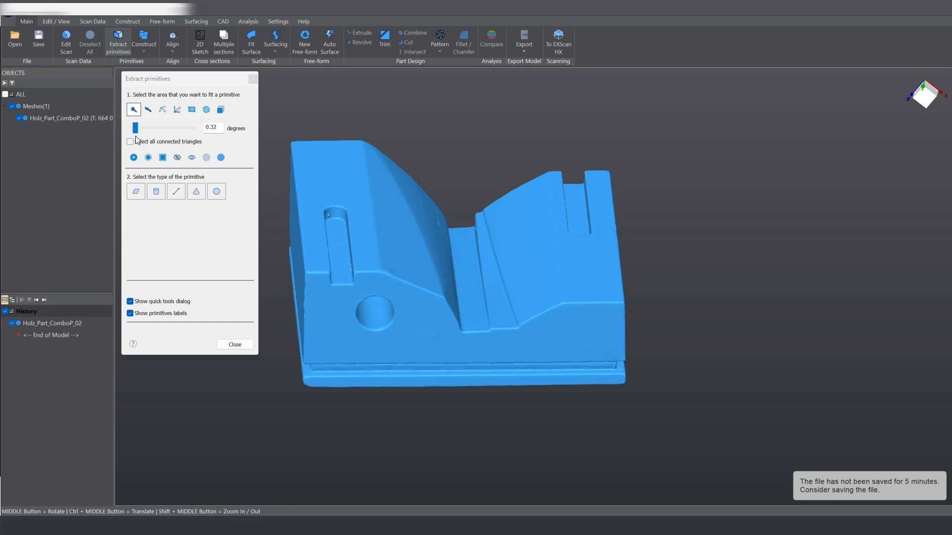
pyautogui.moveTo(136, 128); pyautogui.dragTo(132, 128)
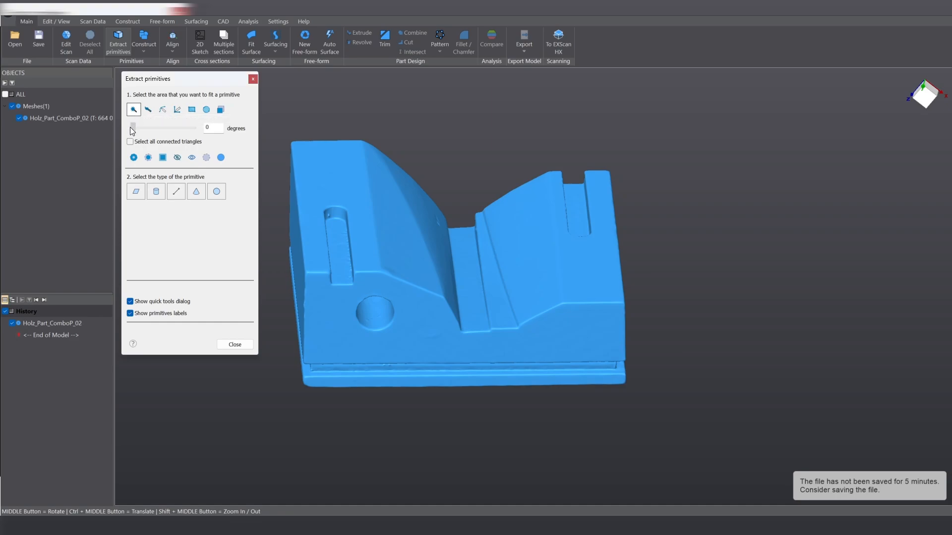
pyautogui.click(322, 339)
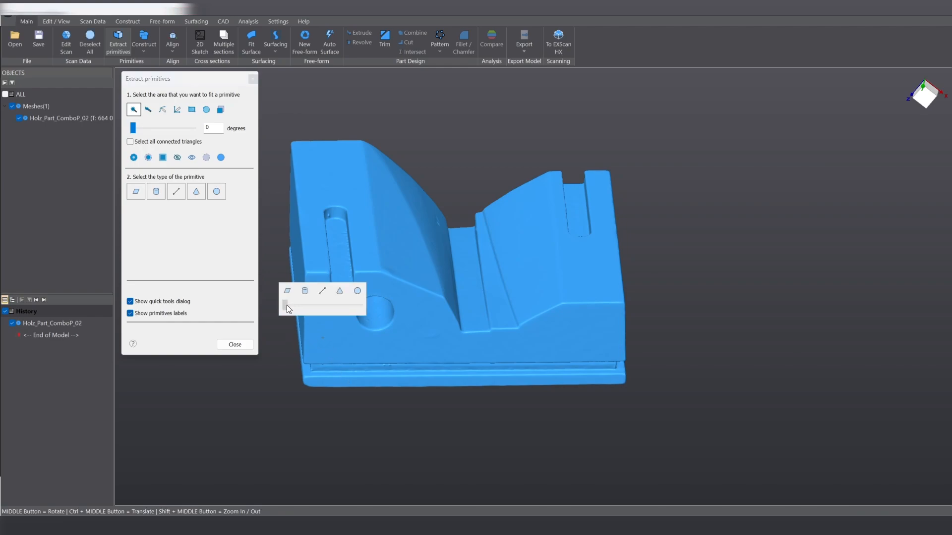
pyautogui.moveTo(287, 305); pyautogui.dragTo(290, 305)
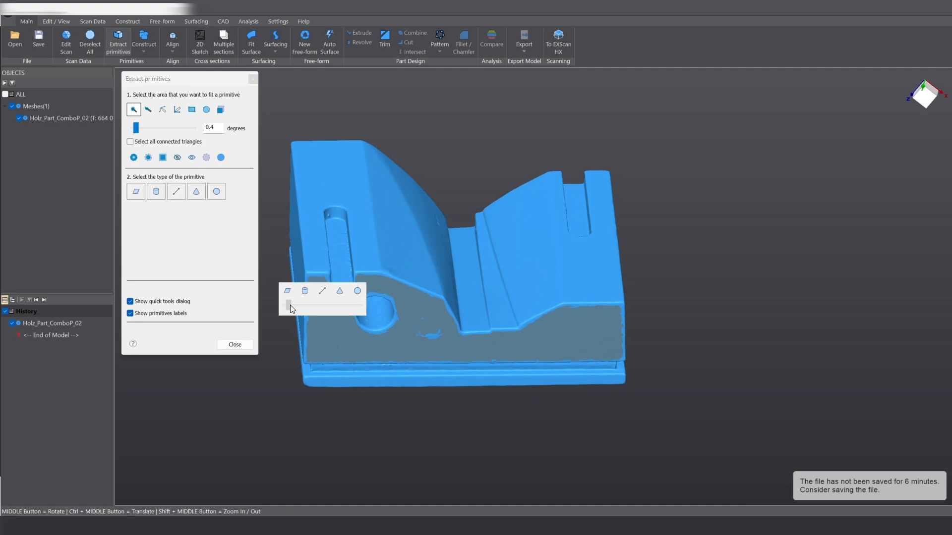
pyautogui.moveTo(290, 305)
pyautogui.mouseDown()
pyautogui.moveTo(368, 311)
pyautogui.moveTo(290, 311)
pyautogui.mouseUp()
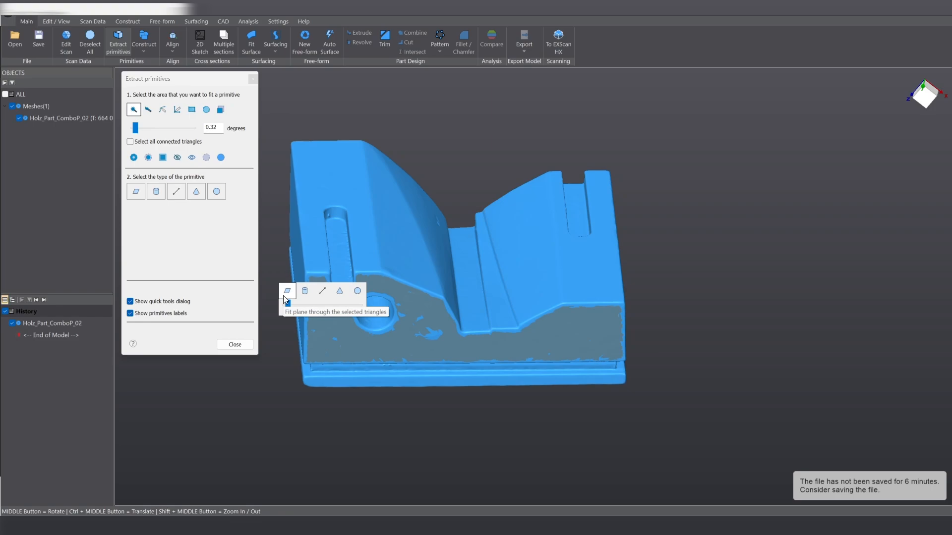
# Fit an unconstrained plane through the selected end face, check it with 0.3 mm deviation analysis, and create it while continuing extraction.
pyautogui.click(288, 292)
pyautogui.moveTo(366, 344); pyautogui.dragTo(517, 278, button='middle')
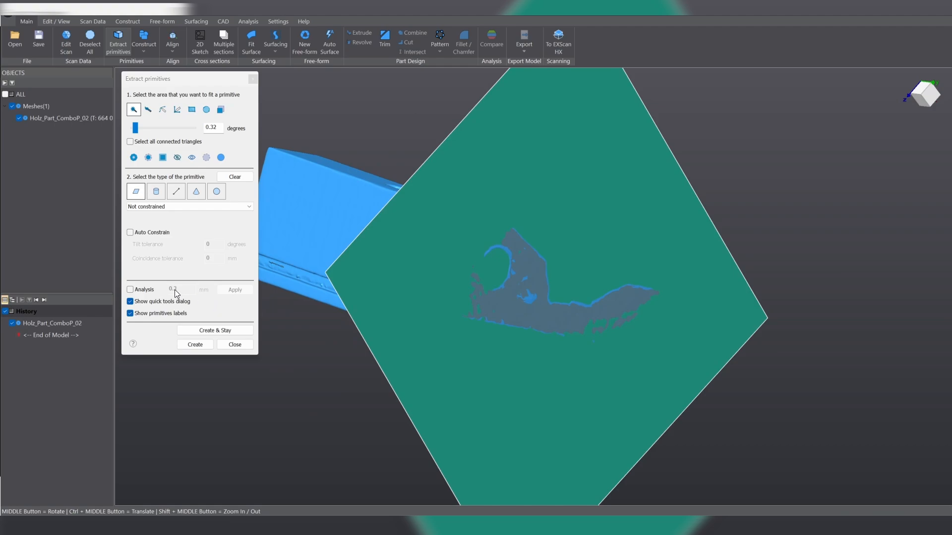
pyautogui.click(131, 291)
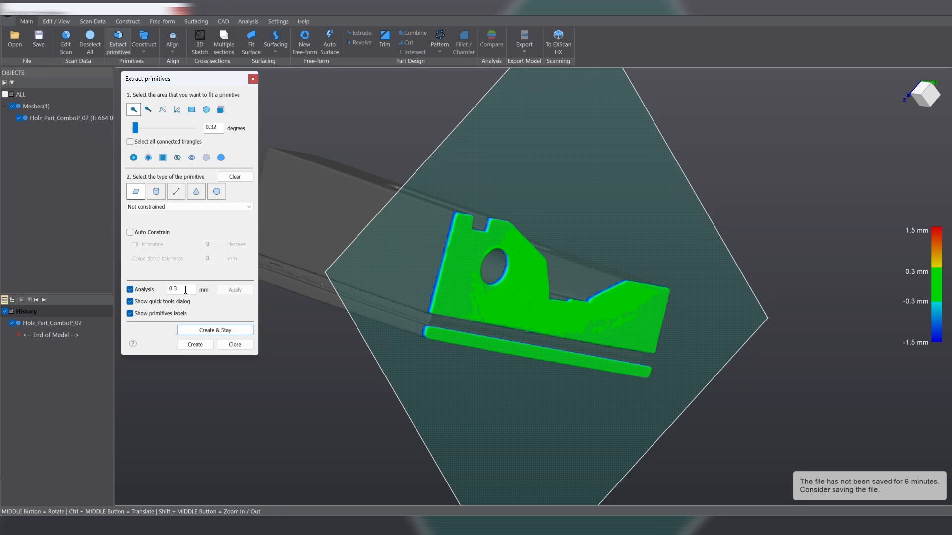
pyautogui.moveTo(702, 310); pyautogui.dragTo(617, 274, button='middle')
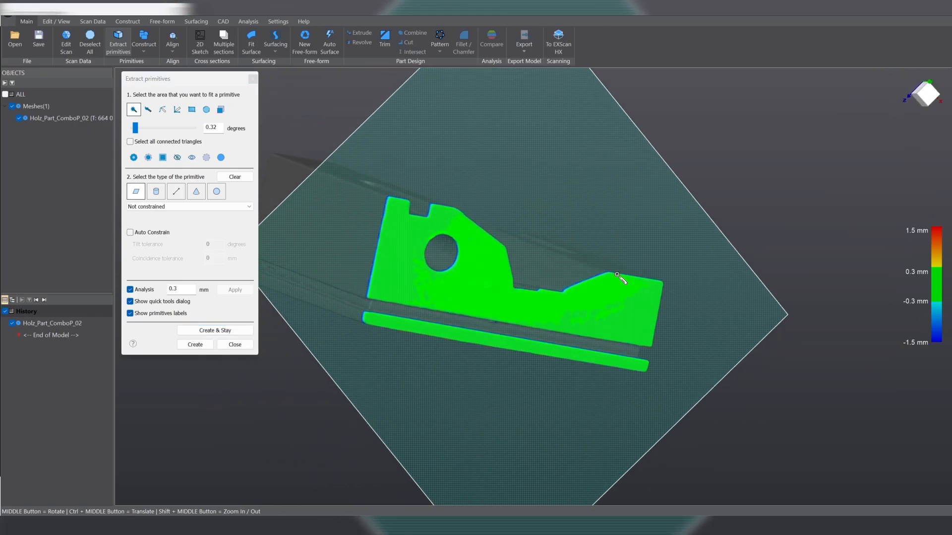
pyautogui.click(233, 330)
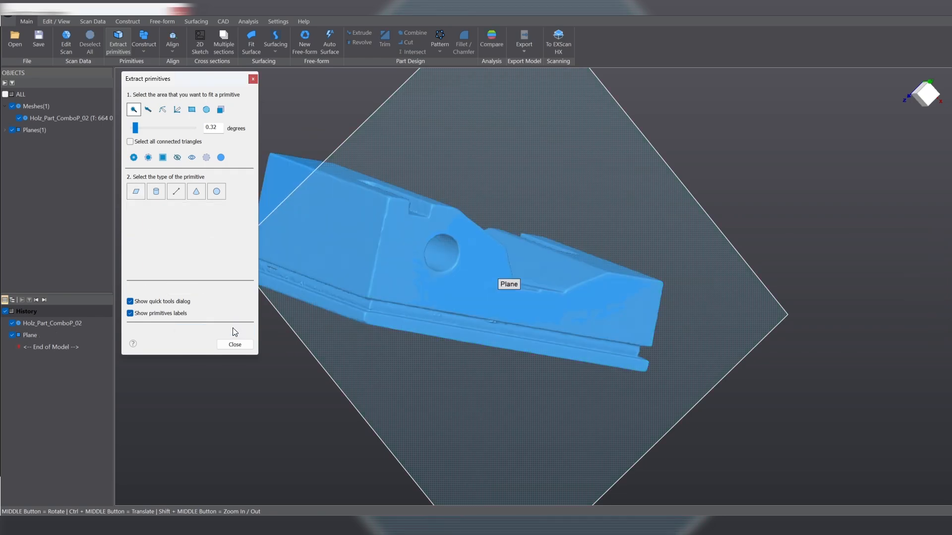
# Fit and create a second plane on the long side face adjoining the end face, continuing the primitive extraction.
pyautogui.moveTo(333, 350); pyautogui.dragTo(417, 358, button='middle')
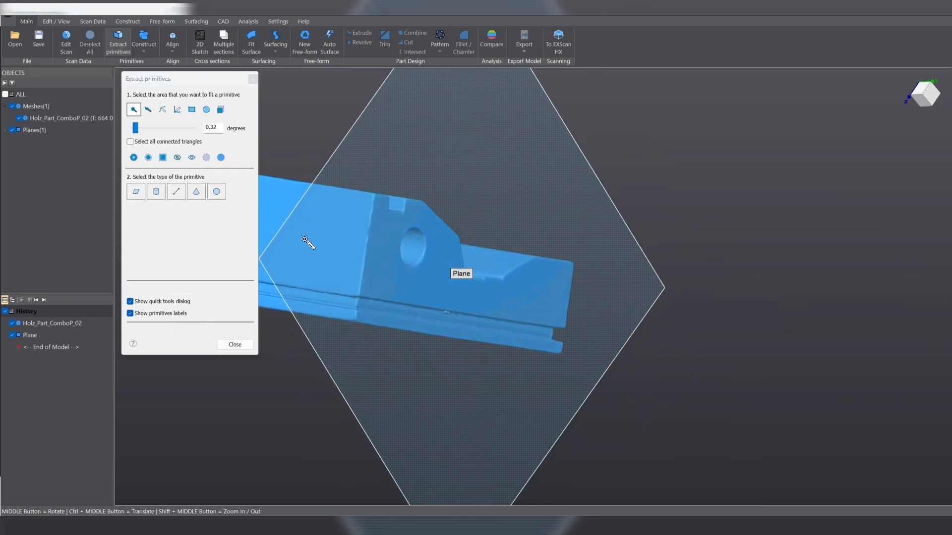
pyautogui.click(330, 246)
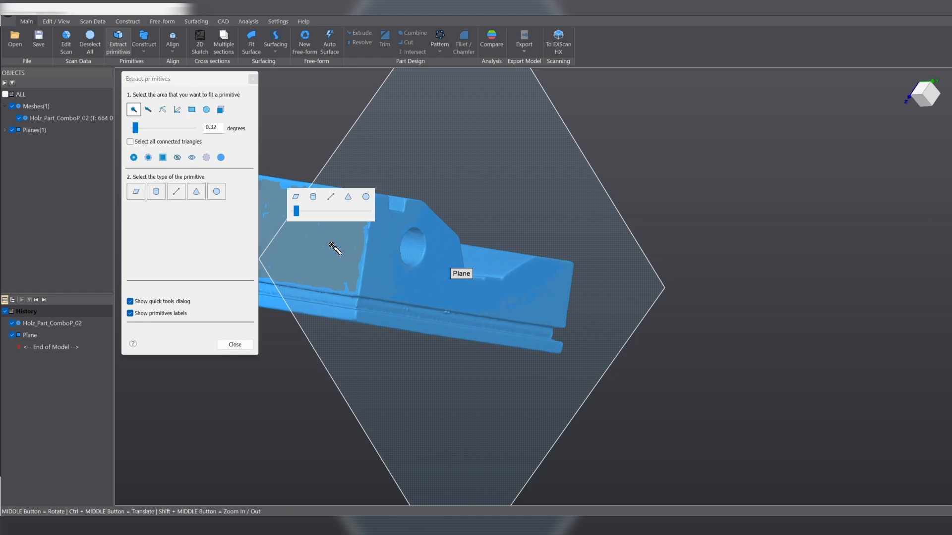
pyautogui.click(295, 198)
pyautogui.moveTo(601, 185); pyautogui.dragTo(640, 193, button='middle')
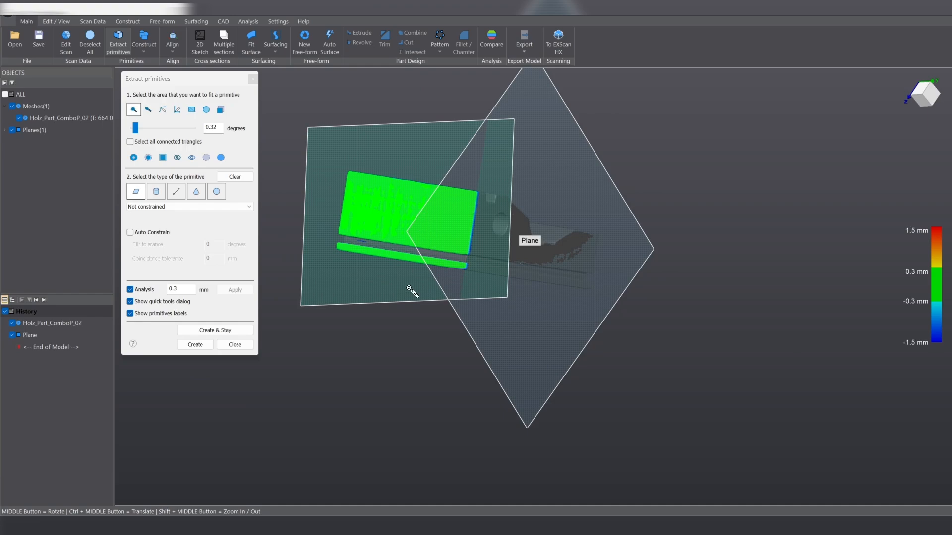
pyautogui.click(242, 332)
# Fit an unconstrained plane to the block's large flat base face, create it, and finish extracting primitives.
pyautogui.moveTo(419, 386); pyautogui.dragTo(424, 155, button='middle')
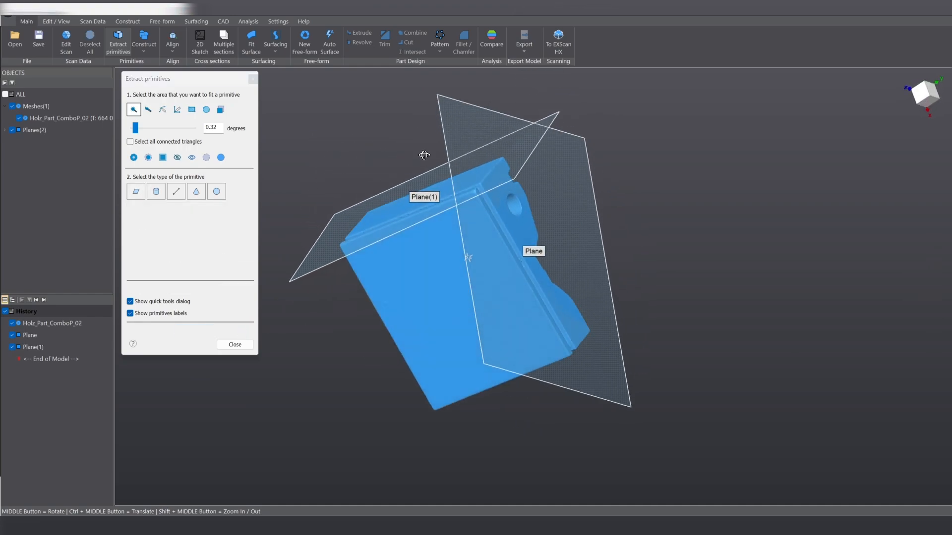
pyautogui.click(434, 272)
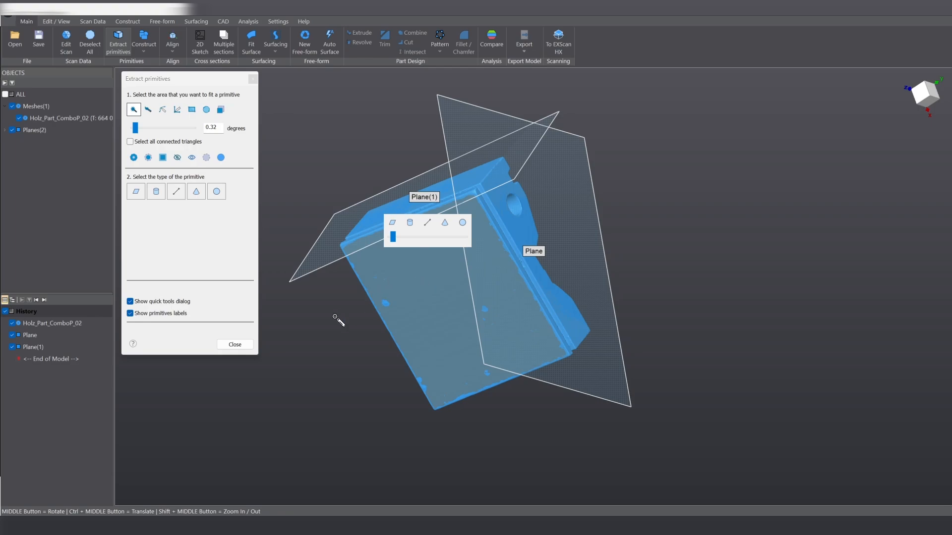
pyautogui.click(136, 192)
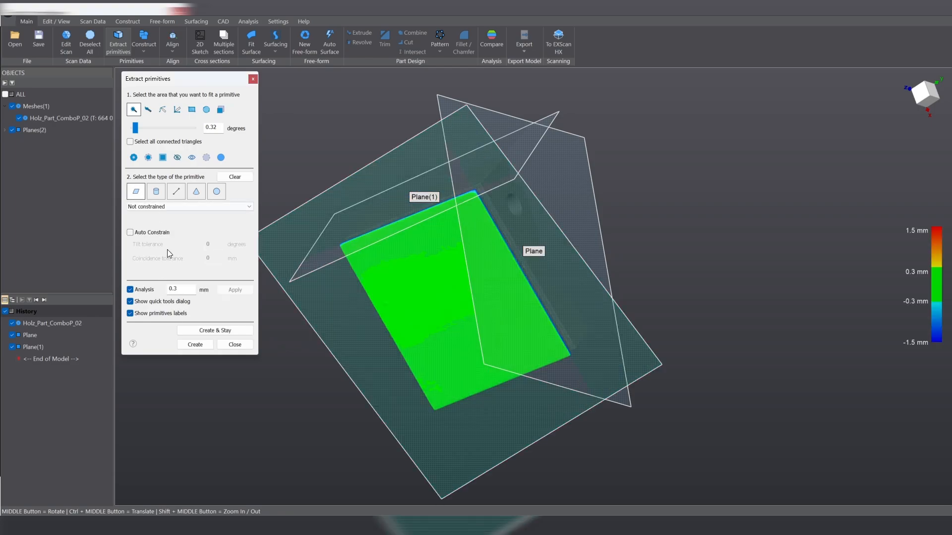
pyautogui.click(201, 346)
# Start Align by Coordinate System with the base plane as primary feature, the long side plane as secondary, and the end-face plane as tertiary.
pyautogui.moveTo(470, 177); pyautogui.dragTo(387, 299, button='middle')
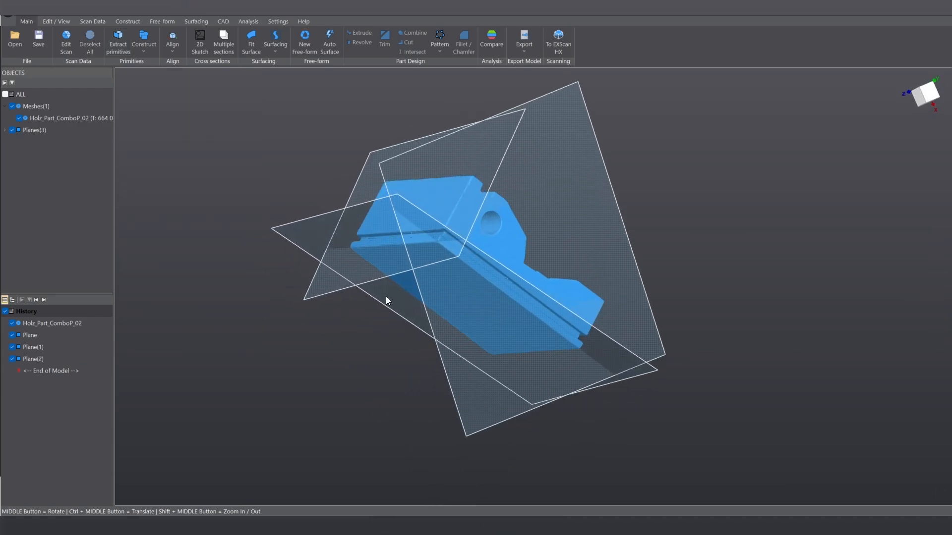
pyautogui.click(177, 44)
pyautogui.click(180, 59)
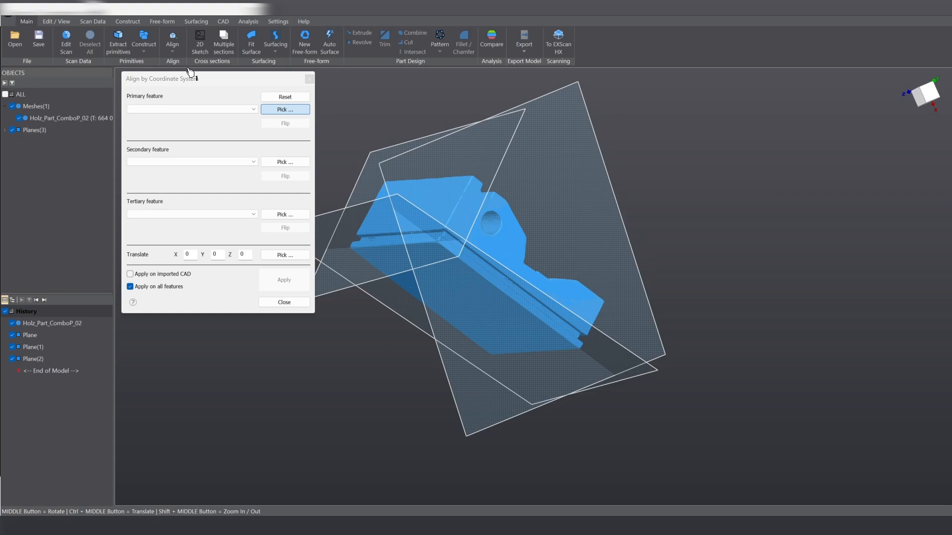
pyautogui.click(253, 109)
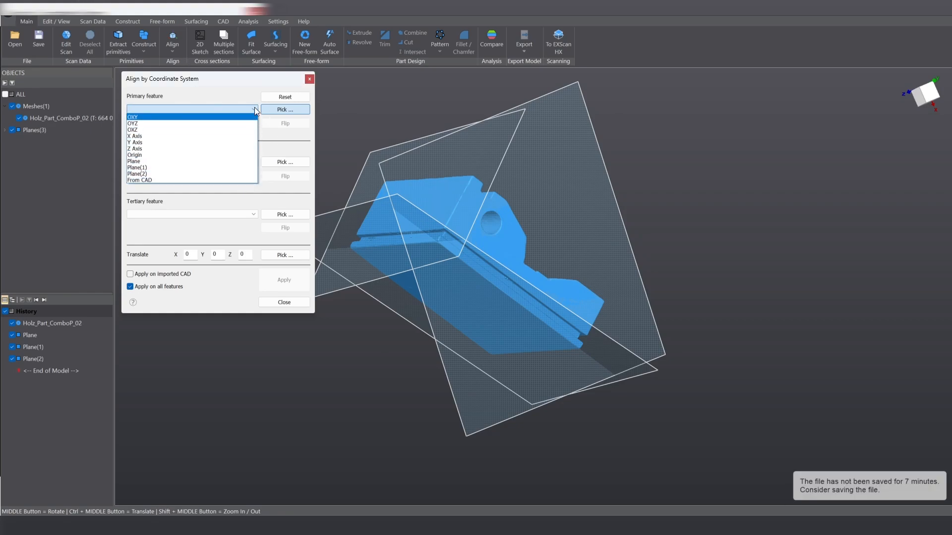
pyautogui.click(254, 109)
pyautogui.moveTo(668, 160); pyautogui.dragTo(643, 224, button='middle')
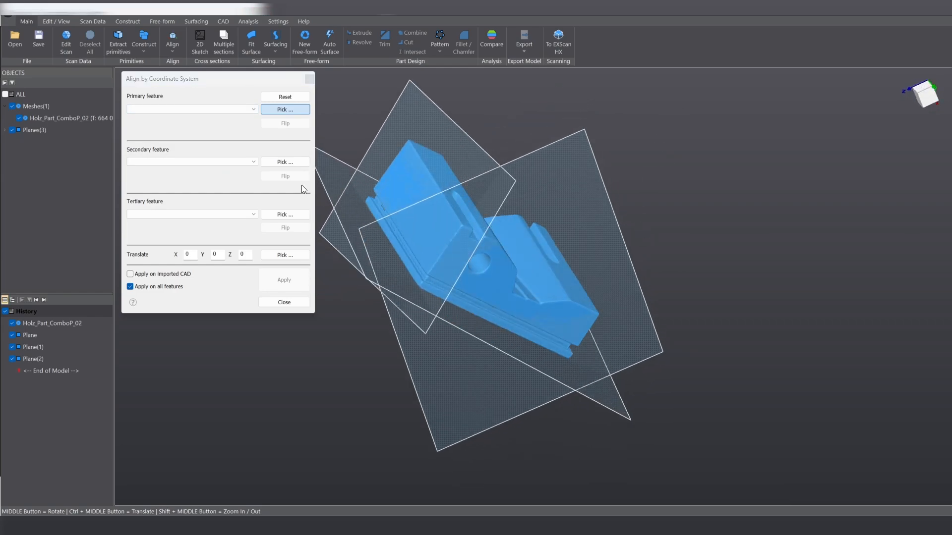
pyautogui.click(335, 174)
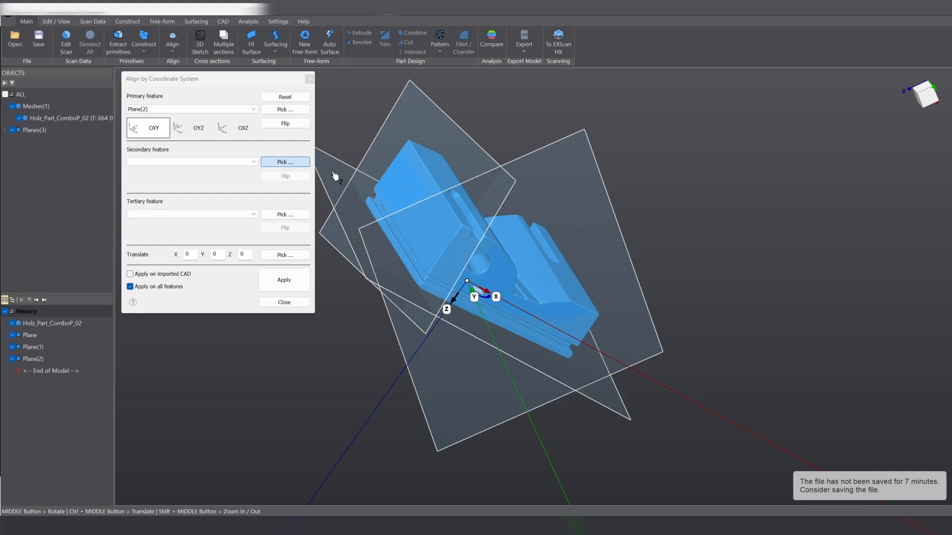
pyautogui.click(416, 136)
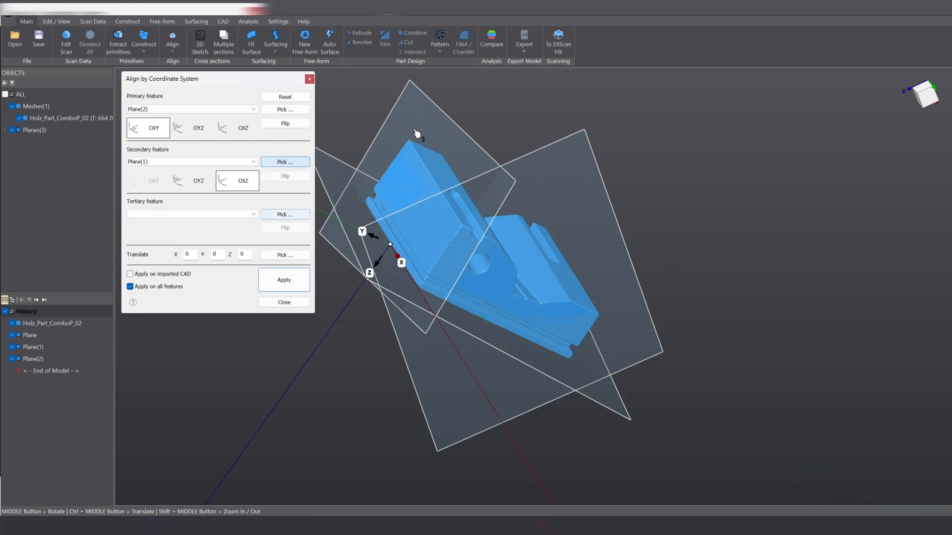
pyautogui.click(542, 168)
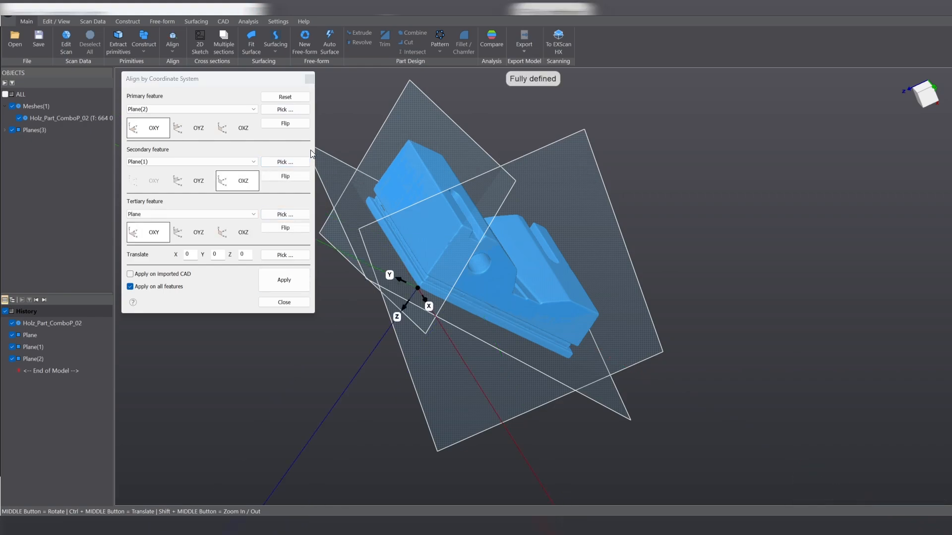
# Flip the primary and secondary directions, assign the secondary plane to OYZ, apply the alignment, and check it from the side.
pyautogui.click(292, 130)
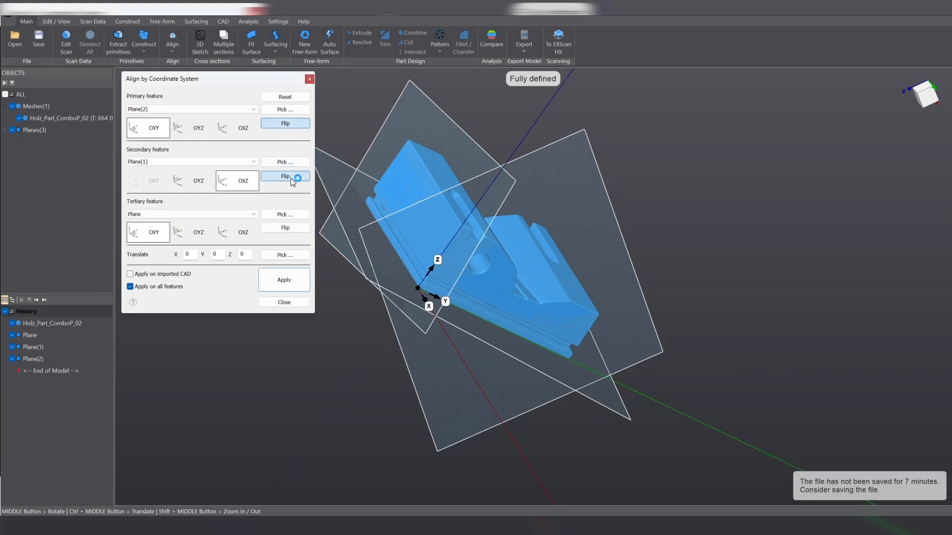
pyautogui.click(183, 183)
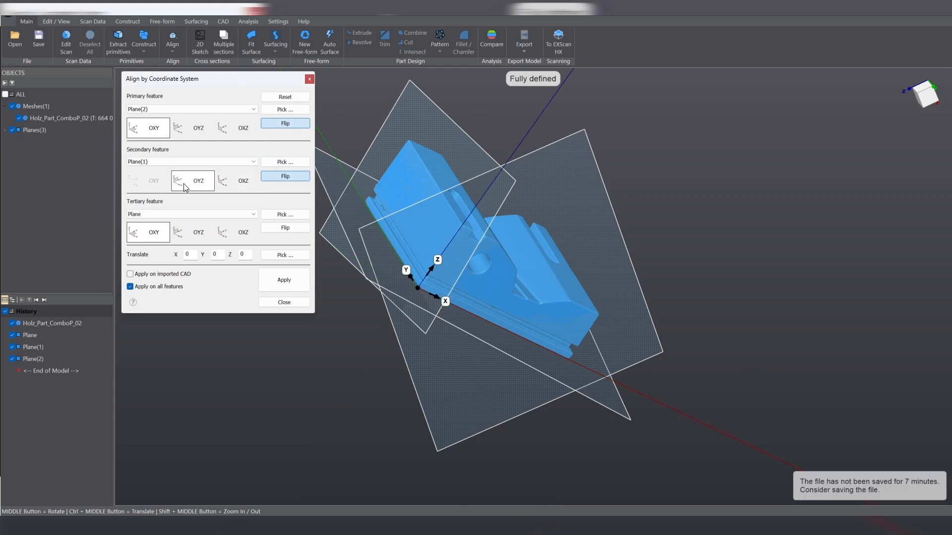
pyautogui.moveTo(446, 169); pyautogui.dragTo(508, 163, button='middle')
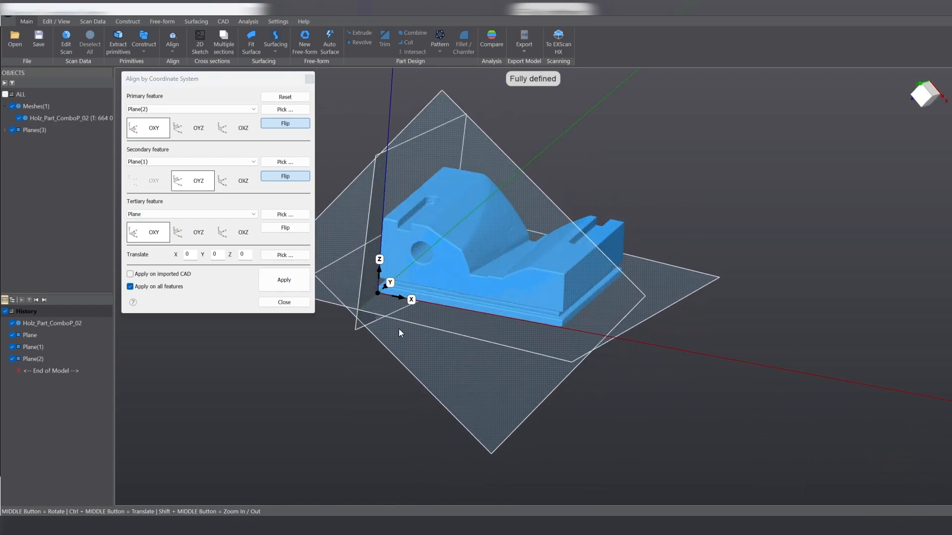
pyautogui.click(266, 282)
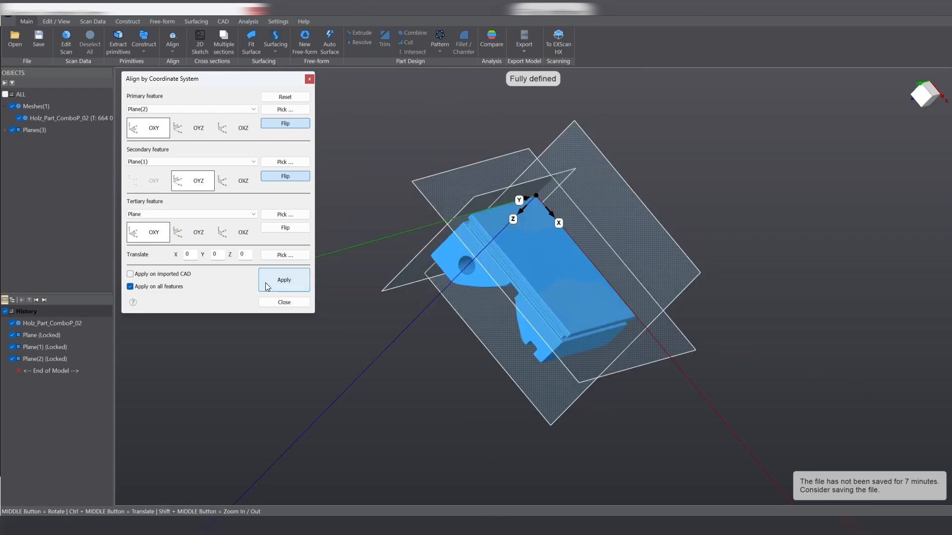
pyautogui.click(925, 97)
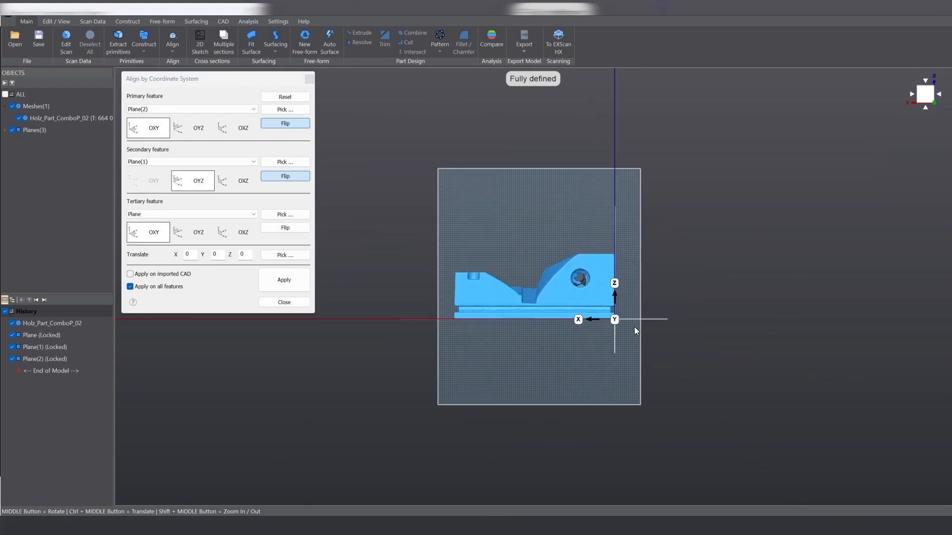
pyautogui.scroll(4, 572, 306)
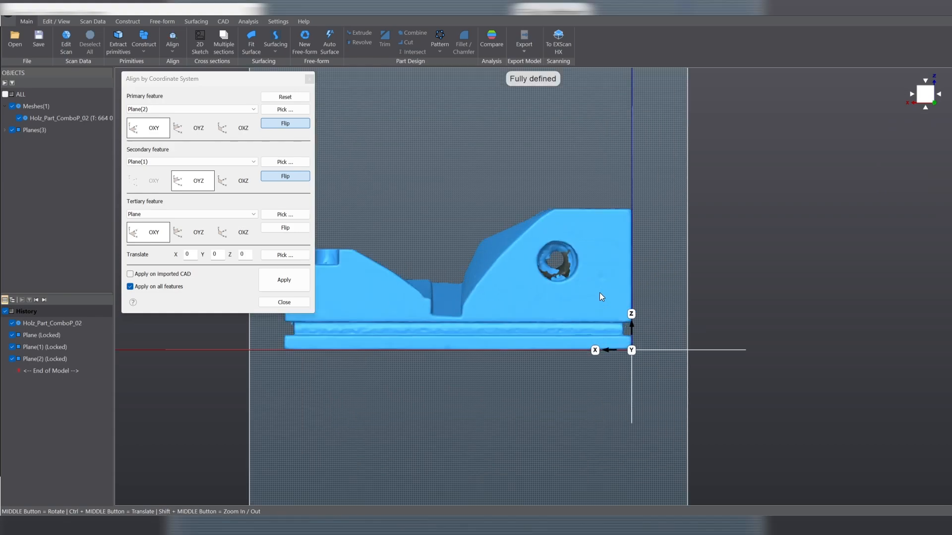
pyautogui.scroll(-5, 599, 296)
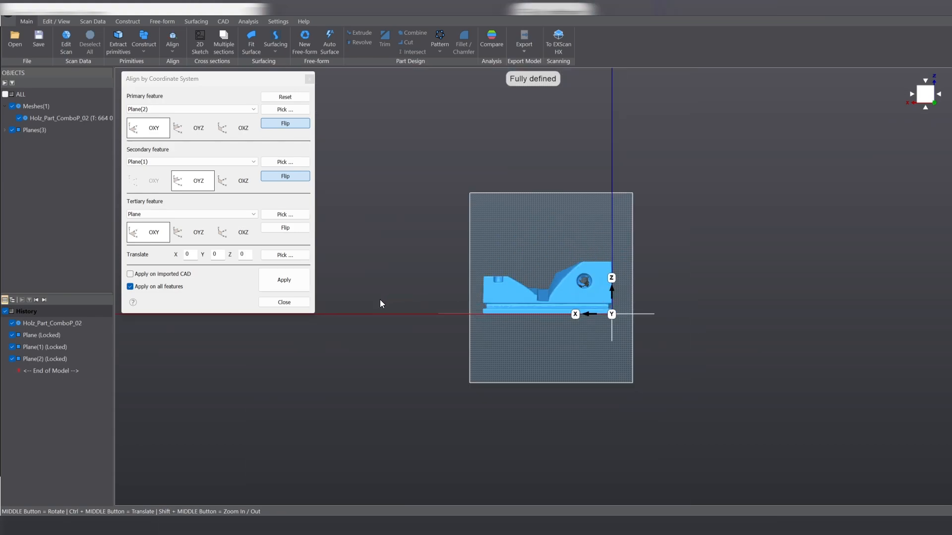
pyautogui.click(283, 305)
# Start a 2D sketch for an extruded surface on the base plane and offset its slicing plane about -10.09 mm into the block.
pyautogui.moveTo(680, 262); pyautogui.dragTo(648, 299, button='middle')
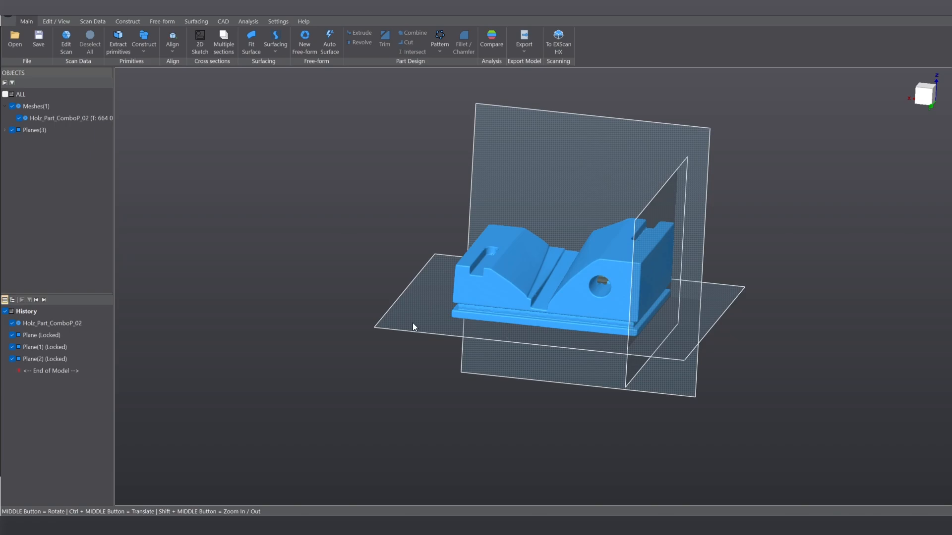
pyautogui.scroll(4, 430, 297)
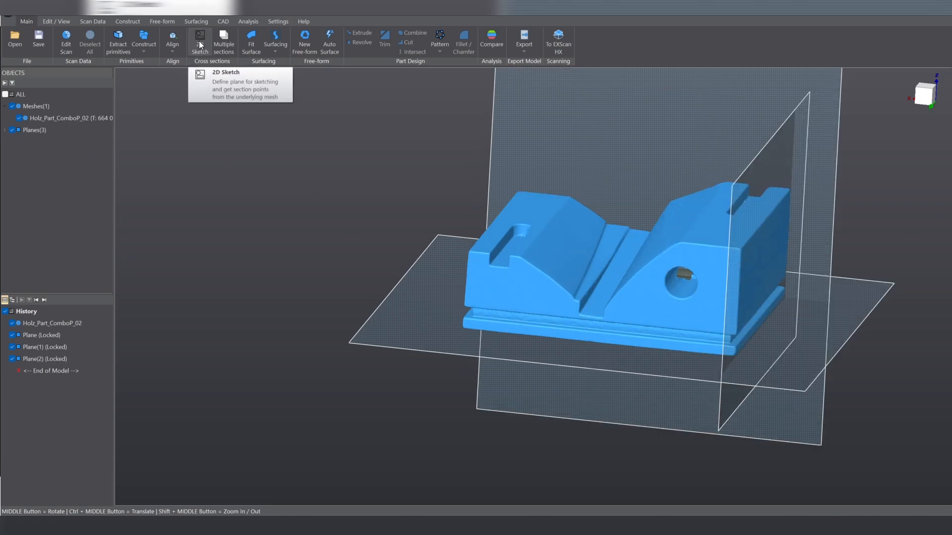
pyautogui.click(443, 325)
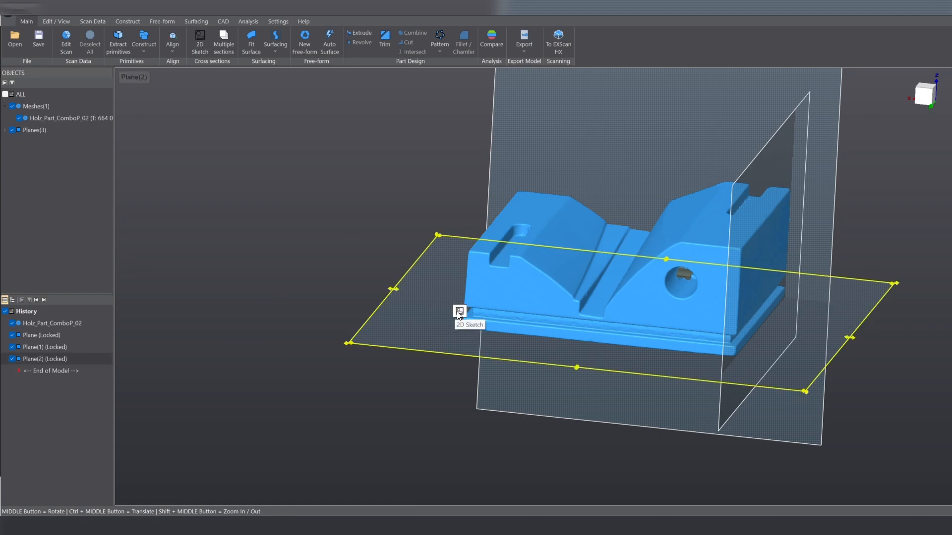
pyautogui.click(459, 312)
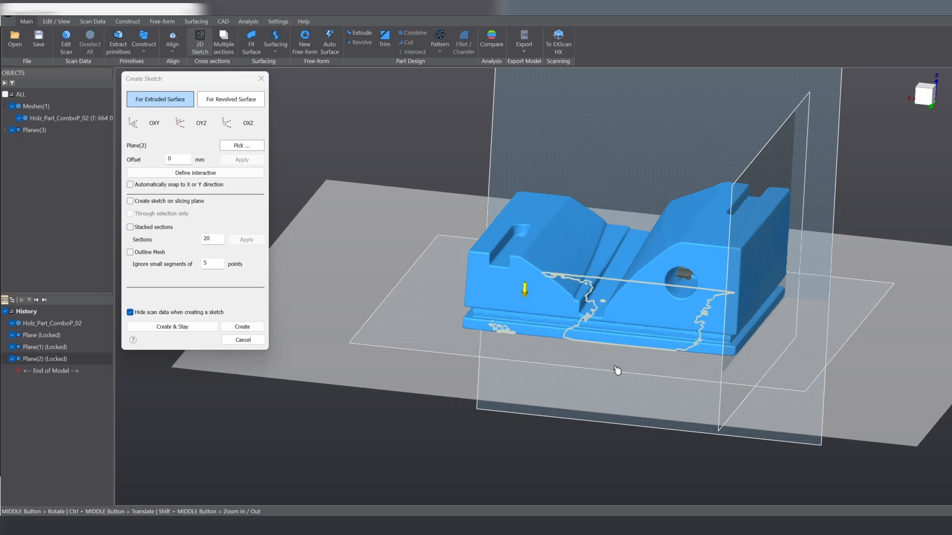
pyautogui.moveTo(595, 345); pyautogui.dragTo(598, 356, button='middle')
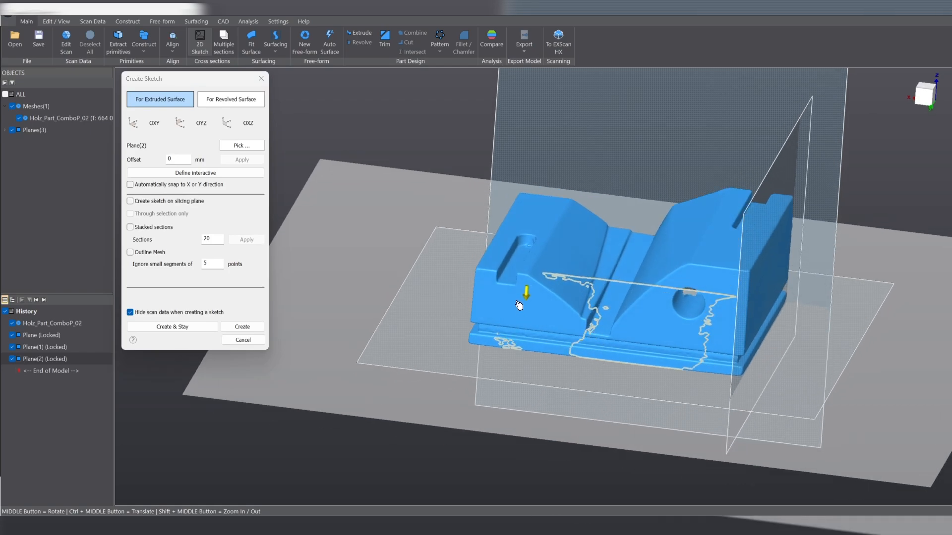
pyautogui.moveTo(525, 293); pyautogui.dragTo(526, 268)
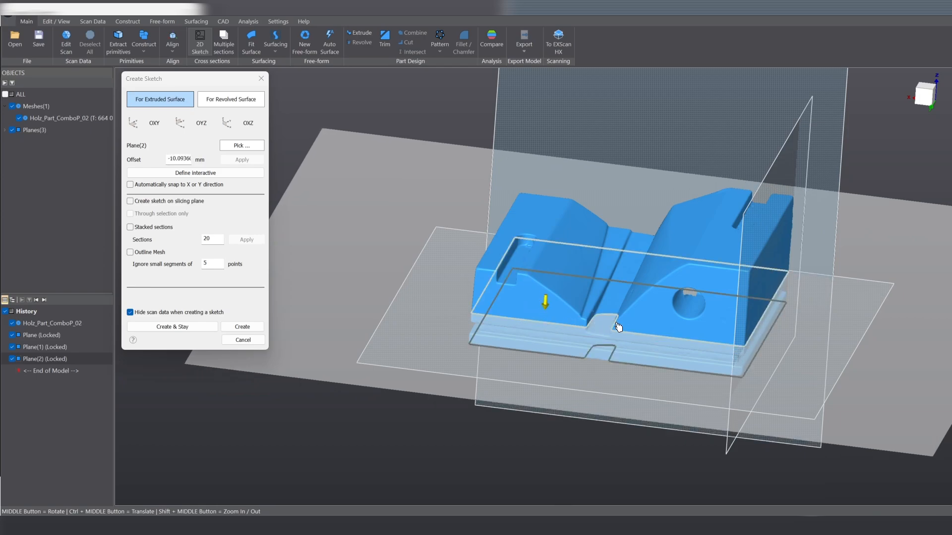
pyautogui.moveTo(538, 219); pyautogui.dragTo(548, 314, button='middle')
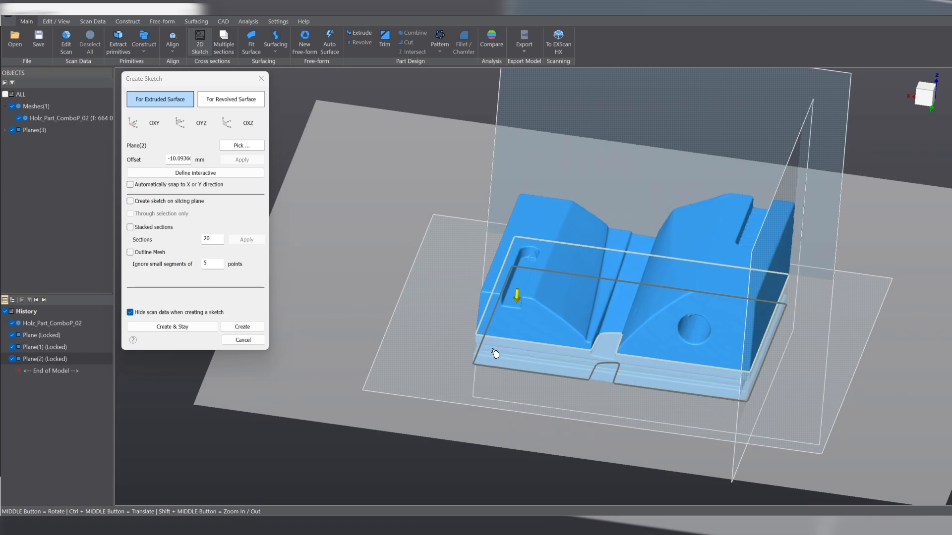
pyautogui.moveTo(728, 409); pyautogui.dragTo(656, 358, button='middle')
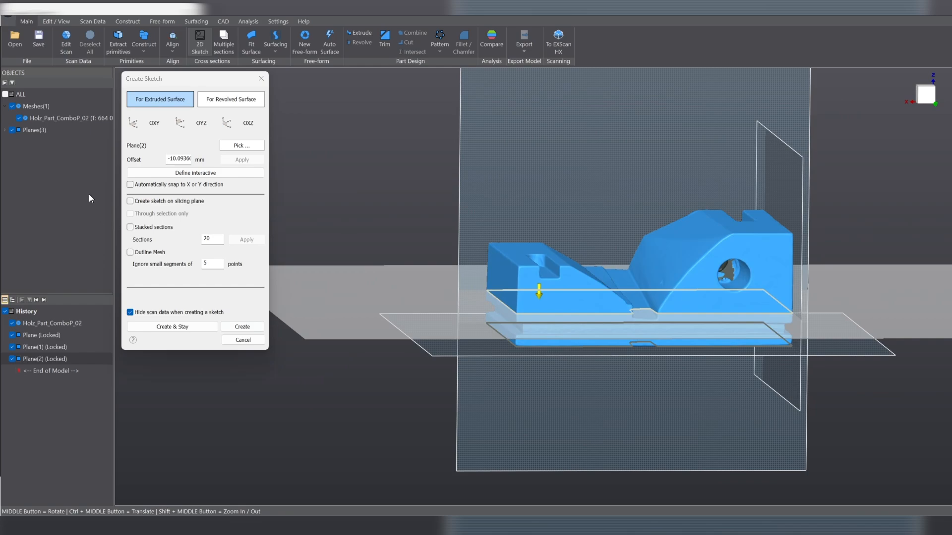
# Enable the mesh outline and placement on the slicing plane, and create the sketch with the scan data hidden.
pyautogui.click(130, 202)
pyautogui.click(130, 201)
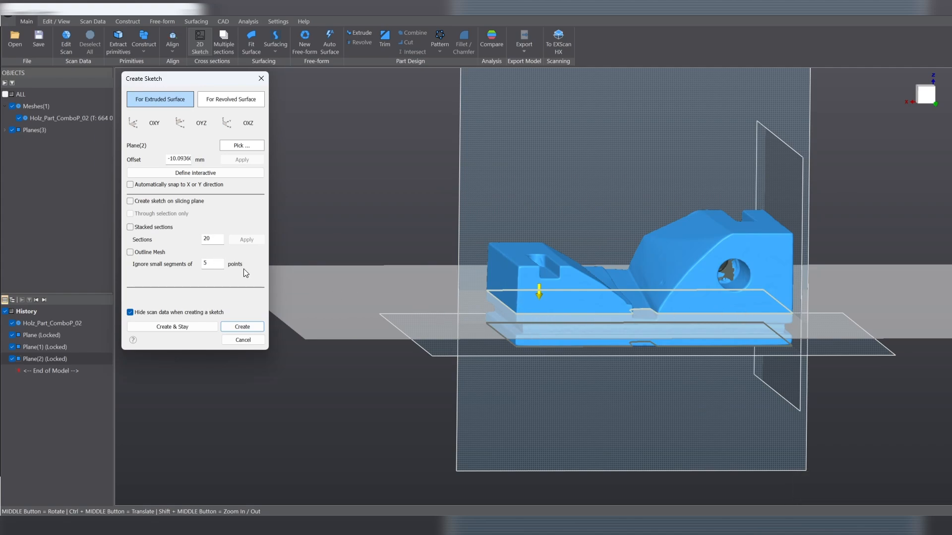
pyautogui.click(130, 253)
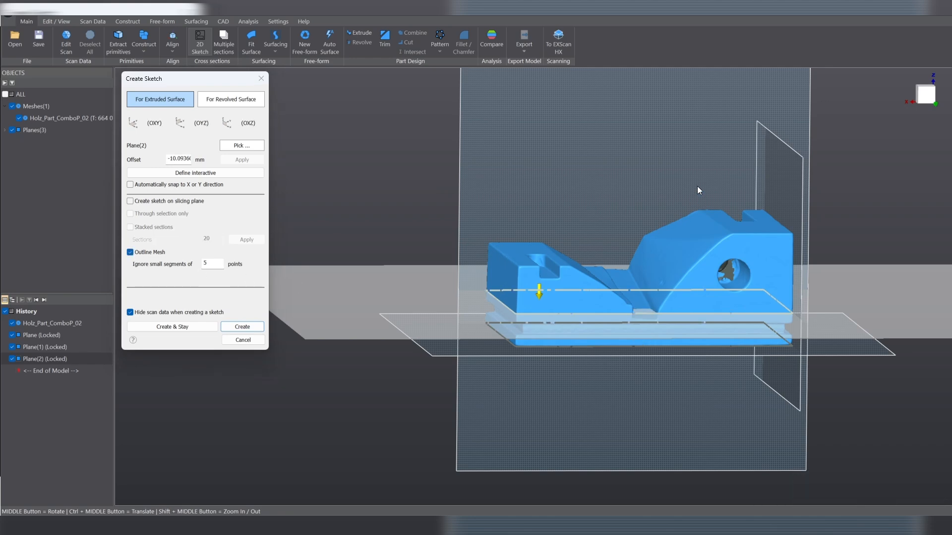
pyautogui.moveTo(697, 186); pyautogui.dragTo(673, 342, button='middle')
pyautogui.moveTo(605, 170); pyautogui.dragTo(572, 246, button='middle')
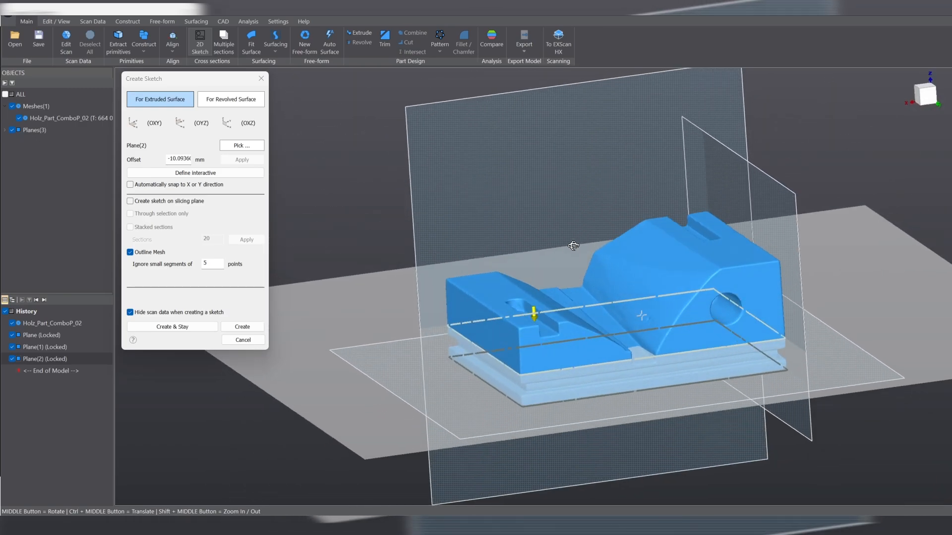
pyautogui.click(129, 201)
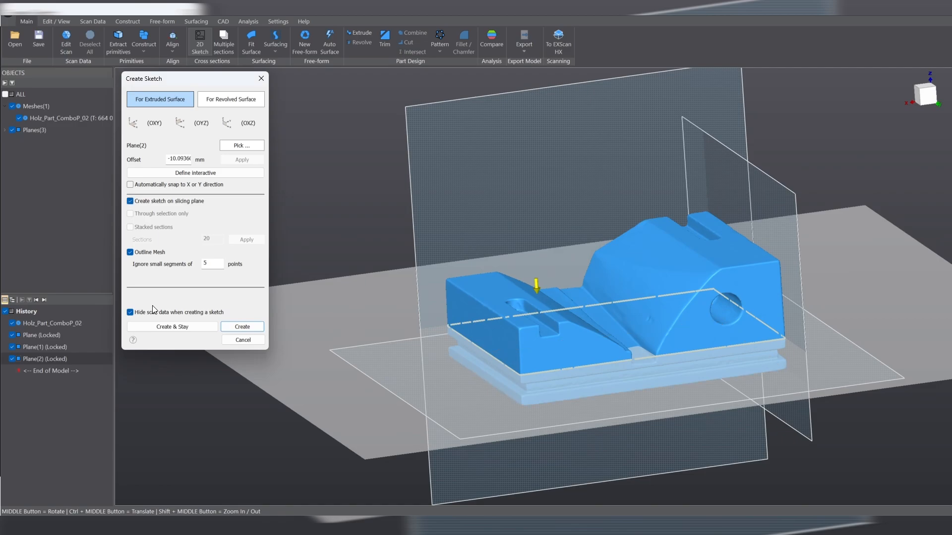
pyautogui.click(243, 327)
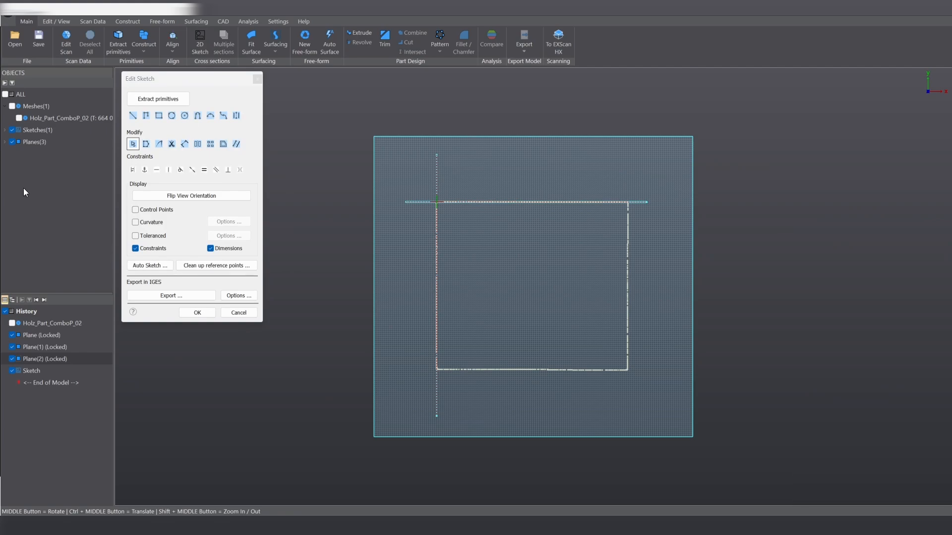
# Hide the reference planes and fit a rectangle to the block's outline points in the sketch.
pyautogui.click(13, 142)
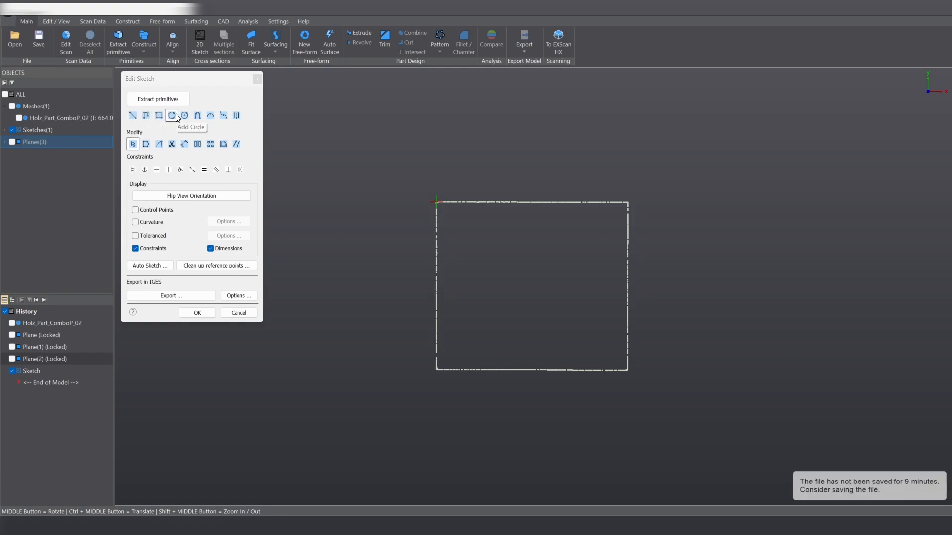
pyautogui.click(142, 101)
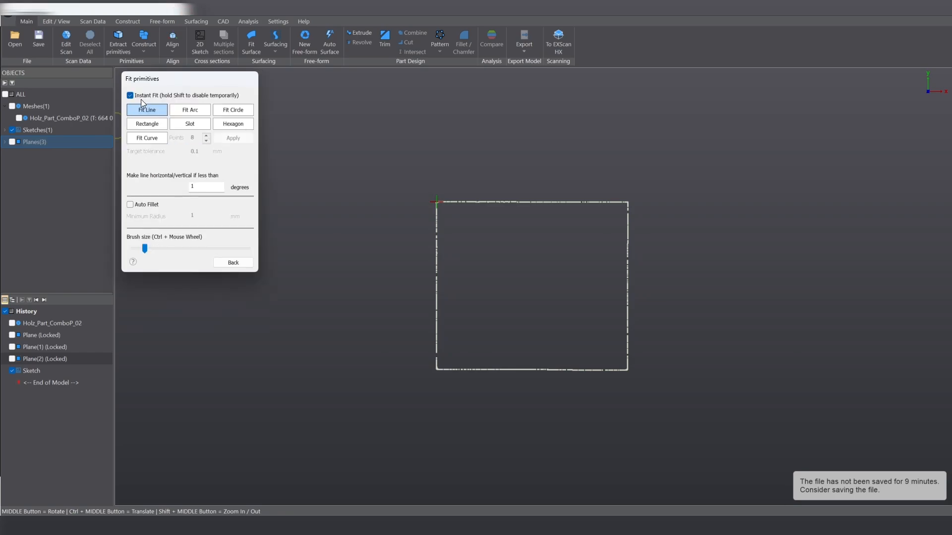
pyautogui.click(158, 126)
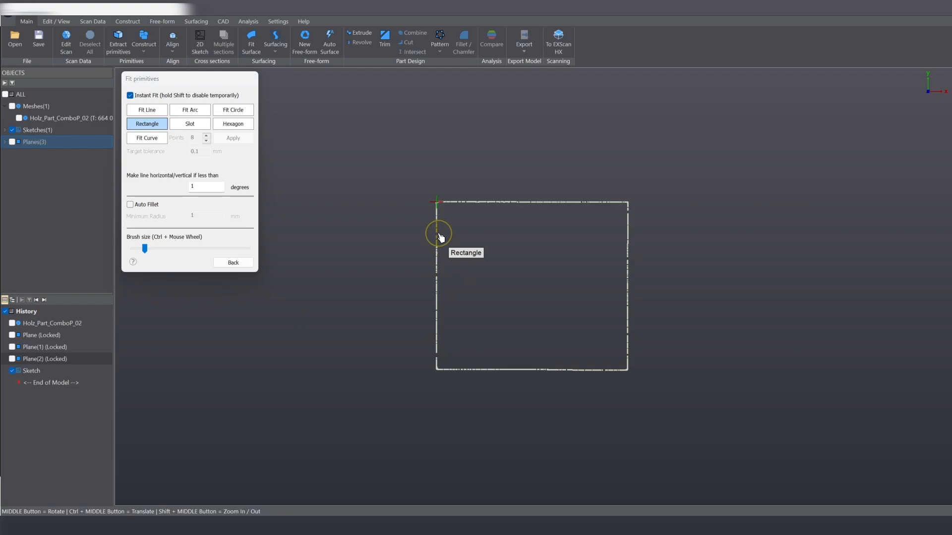
pyautogui.moveTo(440, 237)
pyautogui.mouseDown()
pyautogui.moveTo(441, 355)
pyautogui.moveTo(466, 370)
pyautogui.moveTo(620, 377)
pyautogui.moveTo(633, 313)
pyautogui.moveTo(631, 204)
pyautogui.moveTo(445, 205)
pyautogui.moveTo(429, 226)
pyautogui.mouseUp()
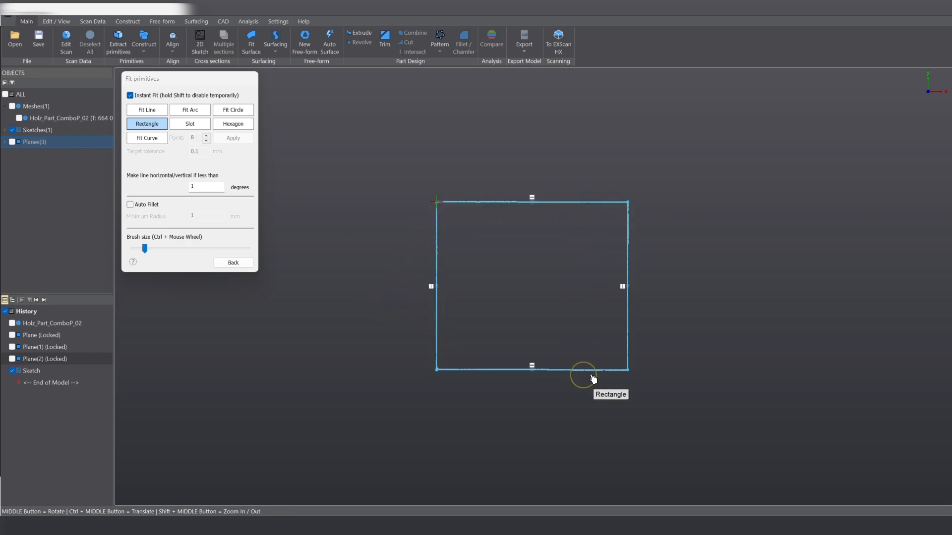
pyautogui.click(224, 263)
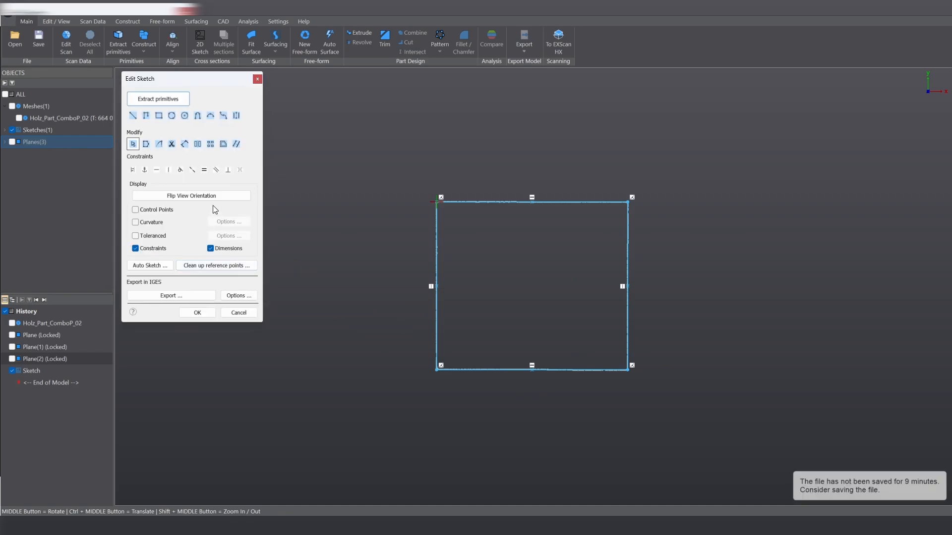
# Dimension the upper edge of the fitted rectangle and set its width to 86.17 mm.
pyautogui.click(183, 148)
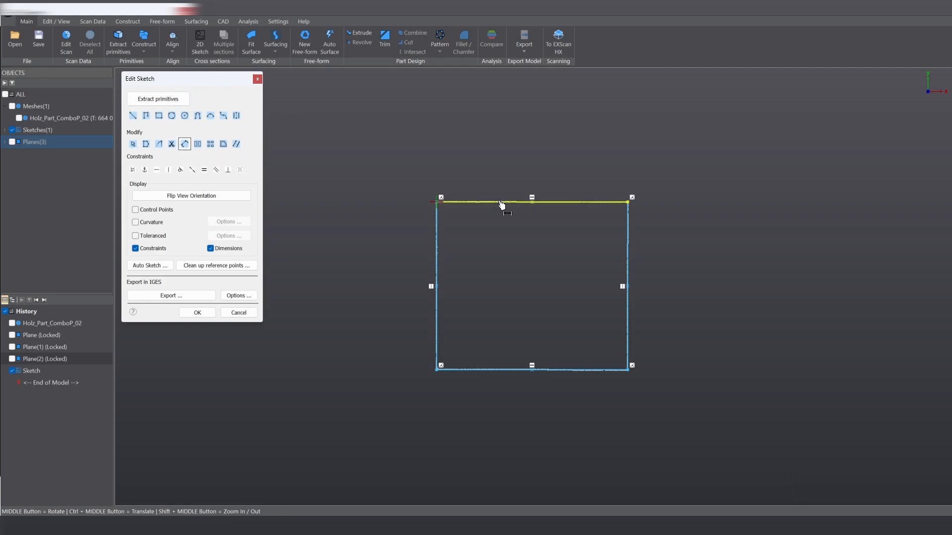
pyautogui.click(502, 202)
pyautogui.click(506, 167)
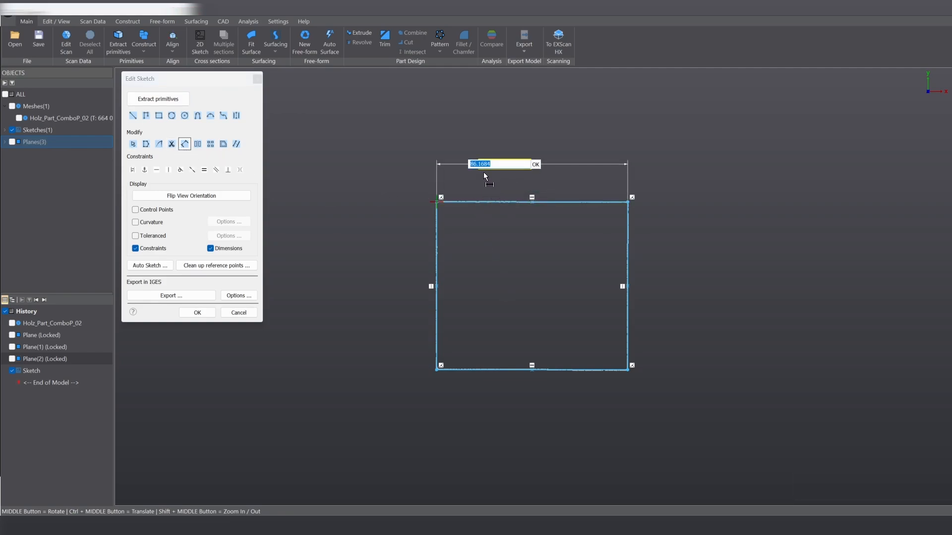
pyautogui.moveTo(484, 165); pyautogui.dragTo(508, 169)
pyautogui.write('7')
pyautogui.press('Return')
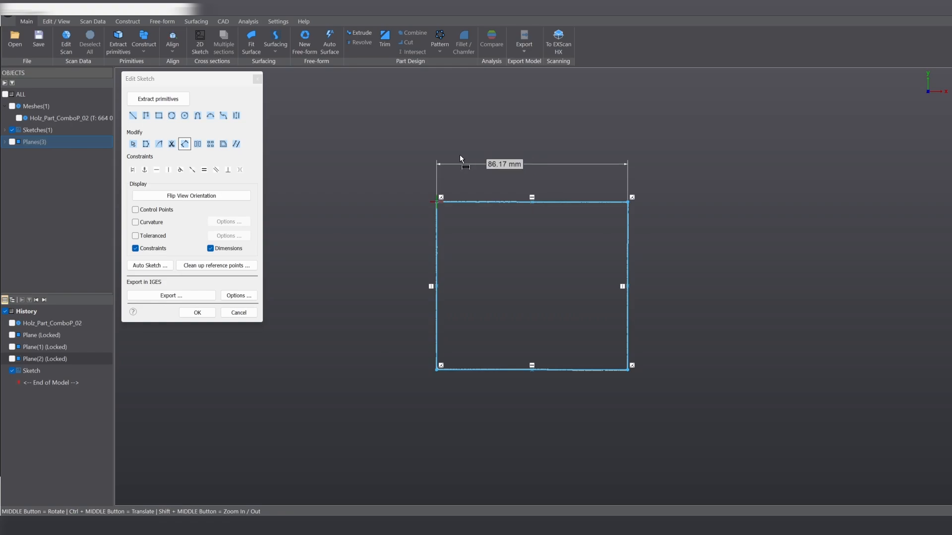
# Dimension the rectangle's vertical side, set its height to 75.77 mm, and finish the sketch.
pyautogui.click(436, 250)
pyautogui.click(382, 297)
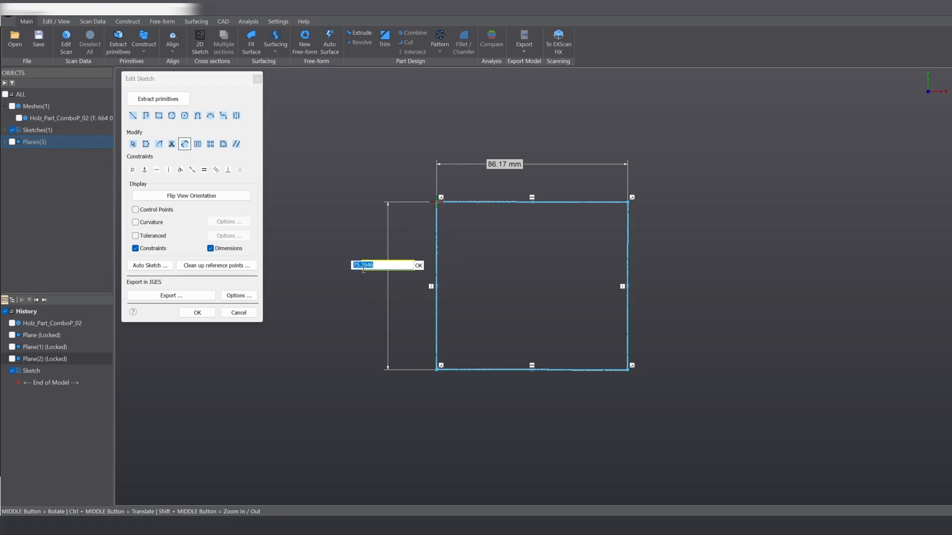
pyautogui.moveTo(366, 267); pyautogui.dragTo(380, 266)
pyautogui.press('BackSpace')
pyautogui.press('BackSpace')
pyautogui.write('7')
pyautogui.click(419, 266)
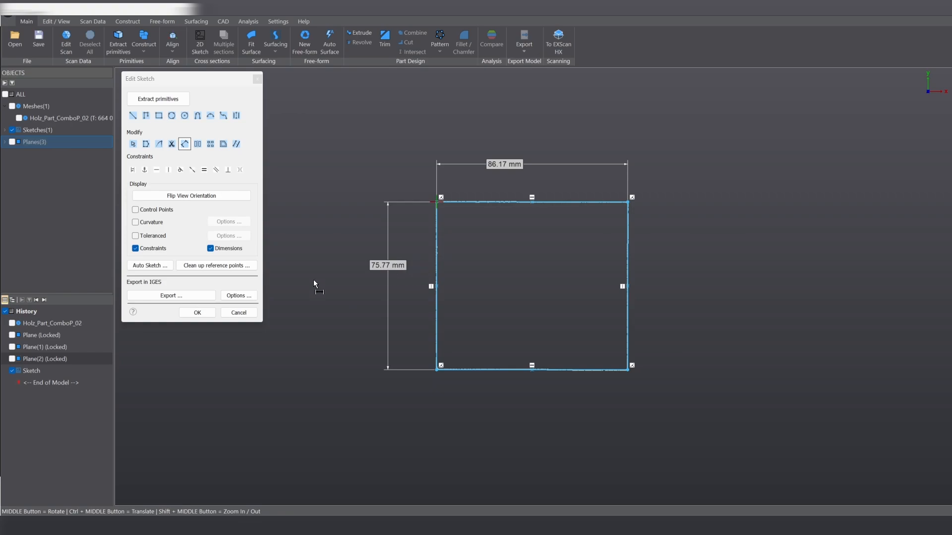
pyautogui.click(192, 316)
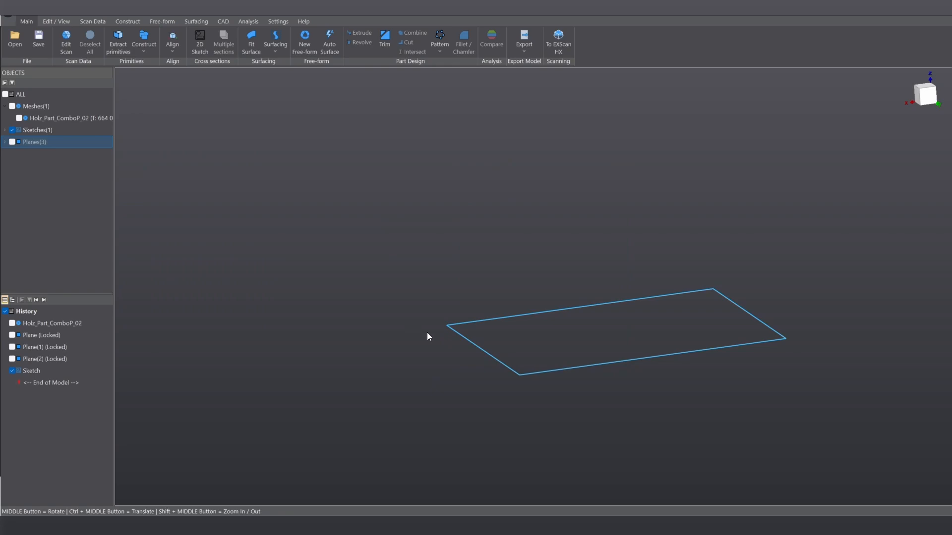
# Show the scanned mesh with the rectangle sketch and start a two-sided solid extrusion of the rectangle.
pyautogui.moveTo(441, 248)
pyautogui.mouseDown(button='middle')
pyautogui.moveTo(435, 282)
pyautogui.moveTo(582, 281)
pyautogui.mouseUp(button='middle')
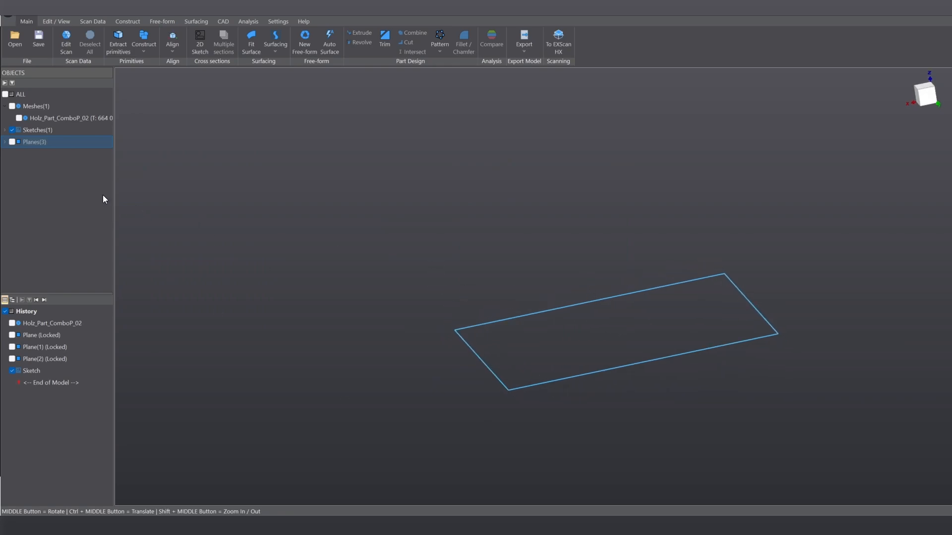
pyautogui.click(19, 118)
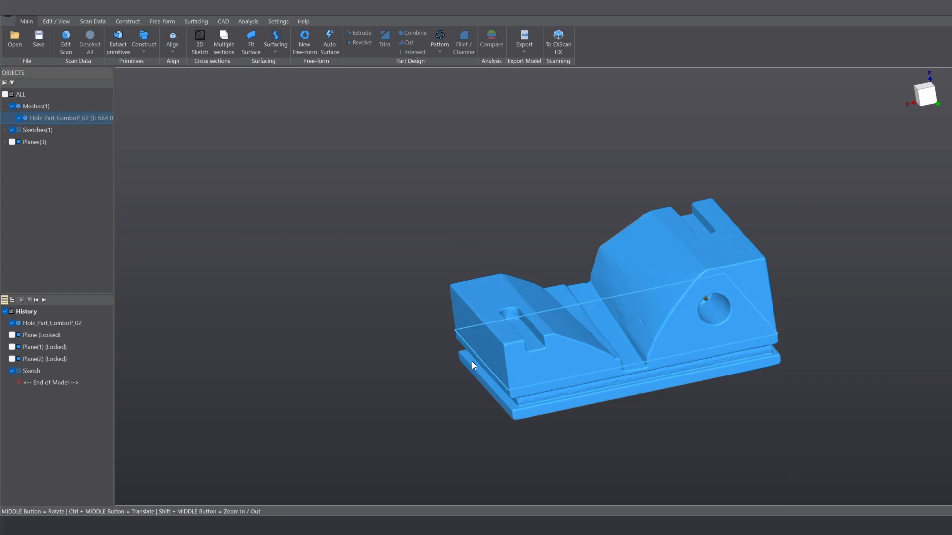
pyautogui.click(466, 345)
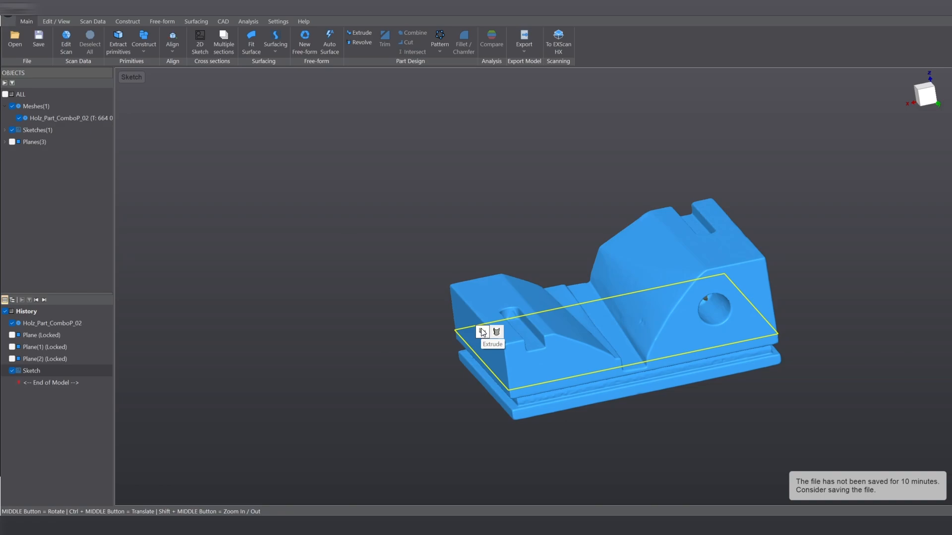
pyautogui.click(483, 333)
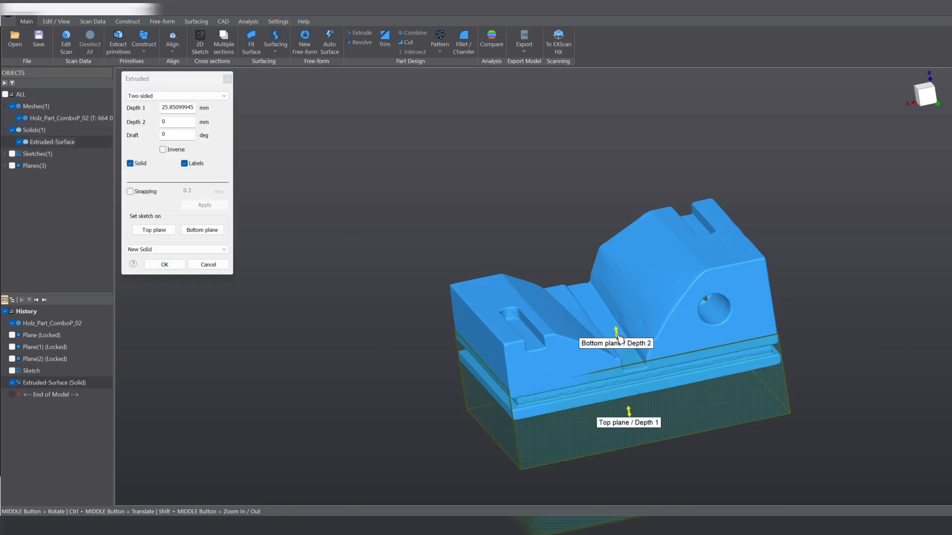
# Enable snapping at 0.3 mm and extend Depth 2 to about 24.91 mm, up to the scan's highest flat face.
pyautogui.moveTo(616, 332); pyautogui.dragTo(633, 283)
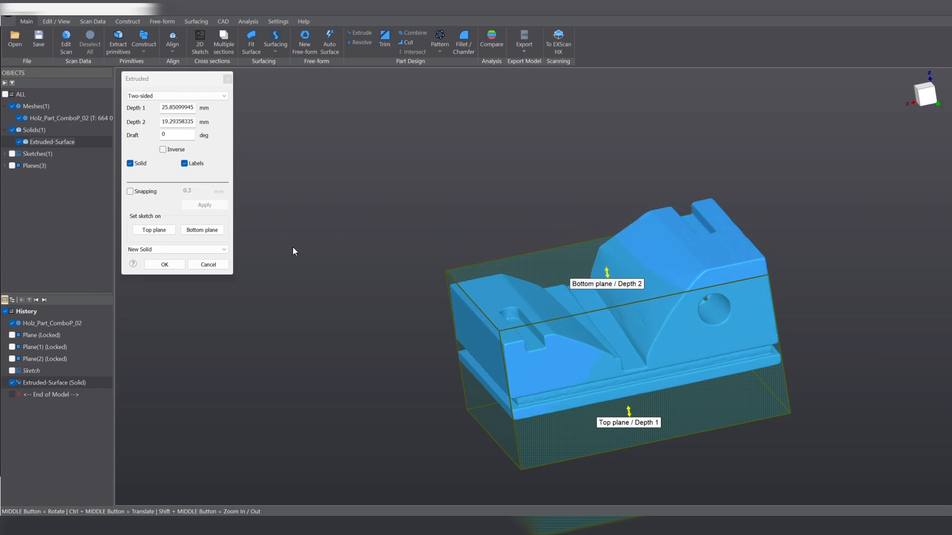
pyautogui.click(131, 193)
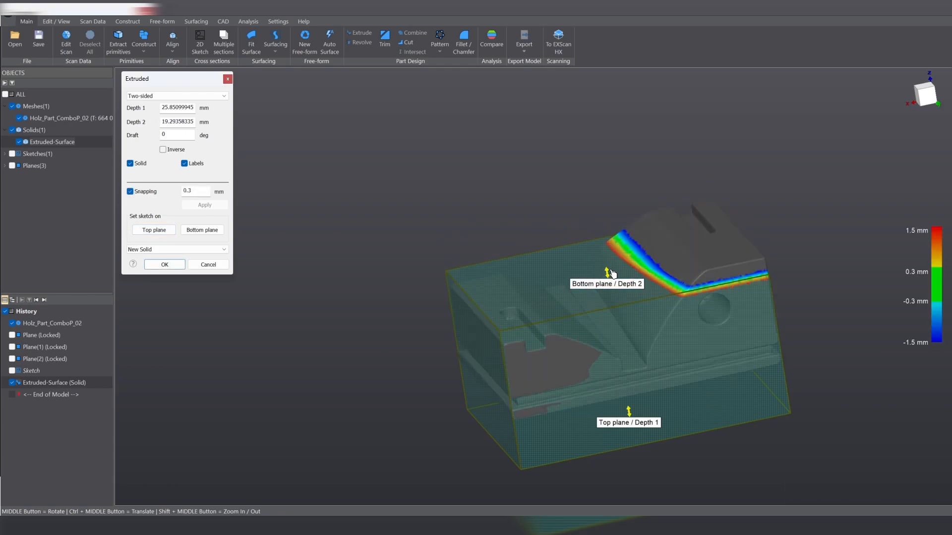
pyautogui.moveTo(604, 272); pyautogui.dragTo(674, 235)
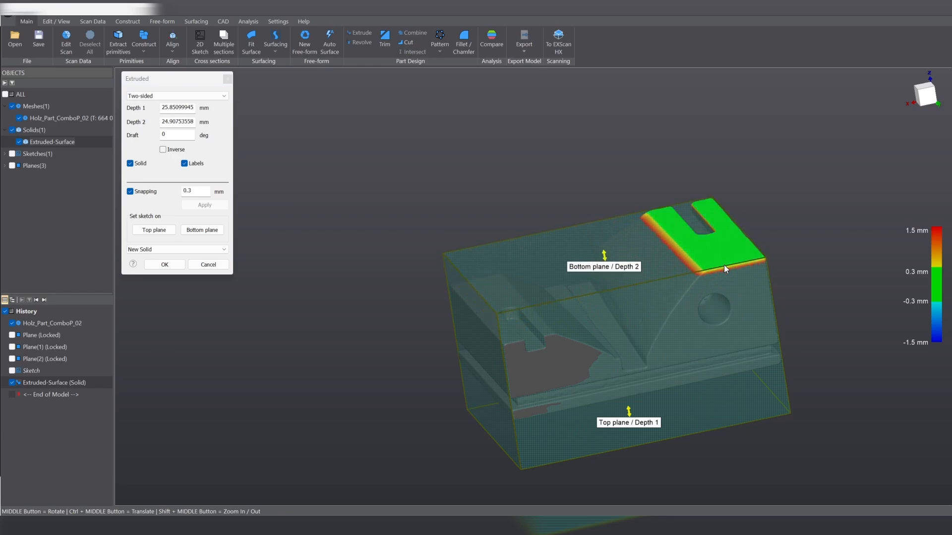
# Reduce Depth 1 to about 10.11 mm to match the scan's underside and create the extrusion as a new solid.
pyautogui.moveTo(752, 243); pyautogui.dragTo(676, 364, button='middle')
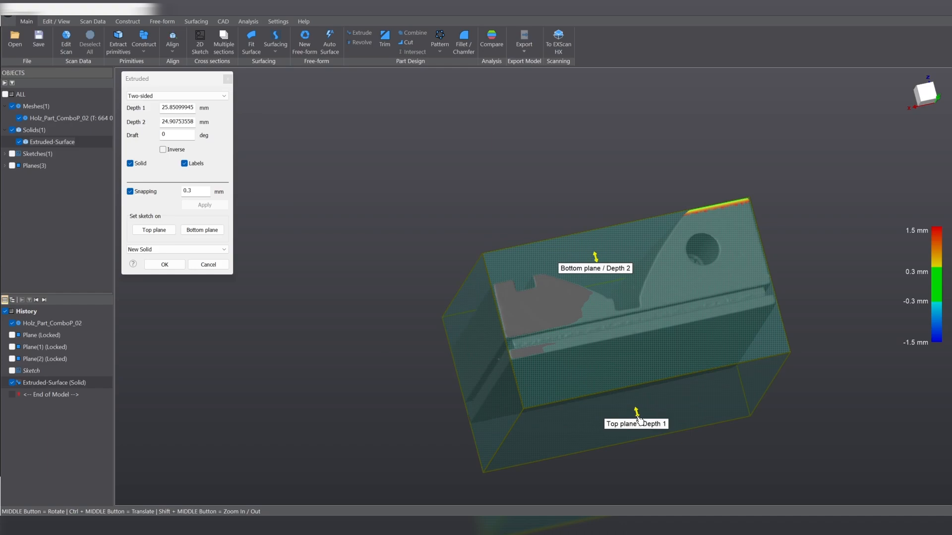
pyautogui.moveTo(640, 420); pyautogui.dragTo(626, 376)
pyautogui.moveTo(626, 376); pyautogui.dragTo(397, 323, button='middle')
pyautogui.moveTo(588, 459); pyautogui.dragTo(589, 504, button='middle')
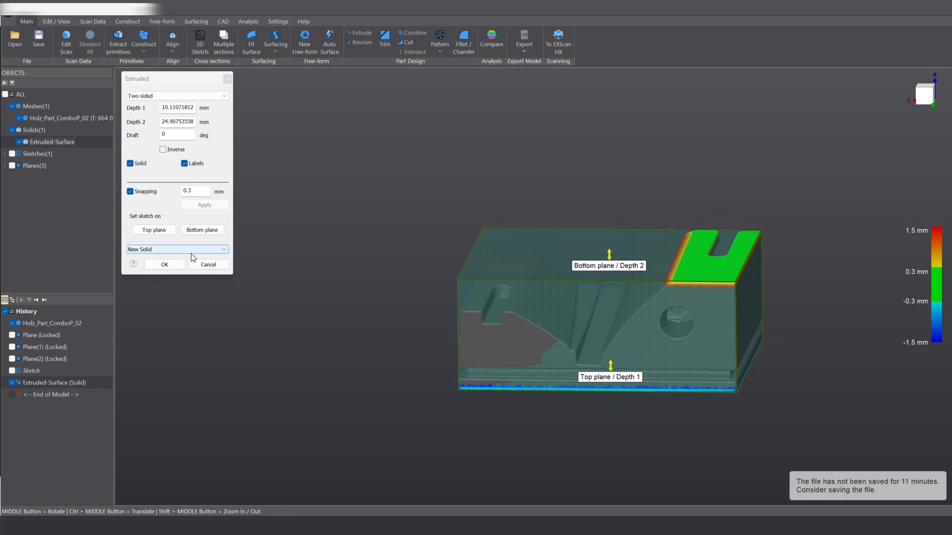
pyautogui.click(165, 264)
# Hide the extruded solid so the slotted faces of the scanned mesh can be seen from above.
pyautogui.moveTo(389, 206); pyautogui.dragTo(372, 274, button='middle')
pyautogui.moveTo(869, 248); pyautogui.dragTo(1, 169, button='middle')
pyautogui.click(18, 142)
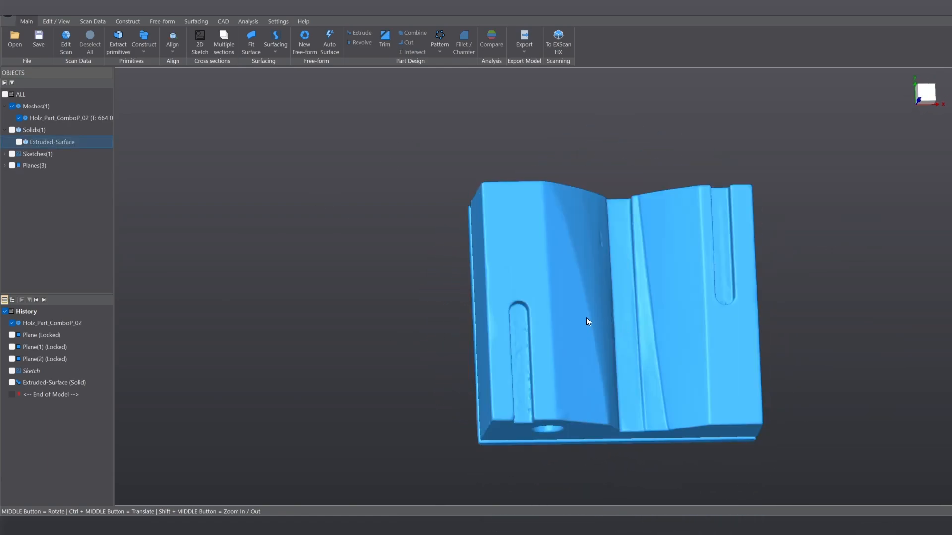
pyautogui.click(19, 142)
pyautogui.click(19, 142)
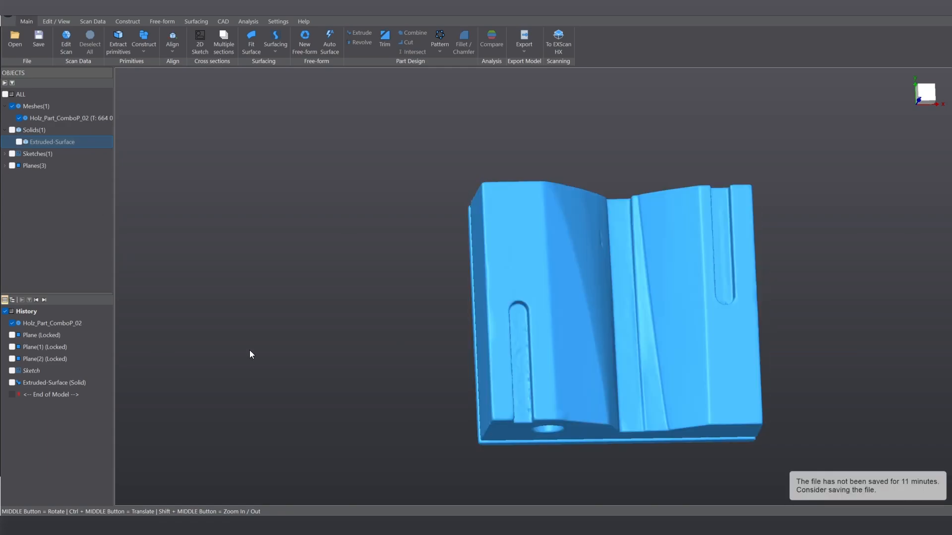
pyautogui.click(507, 286)
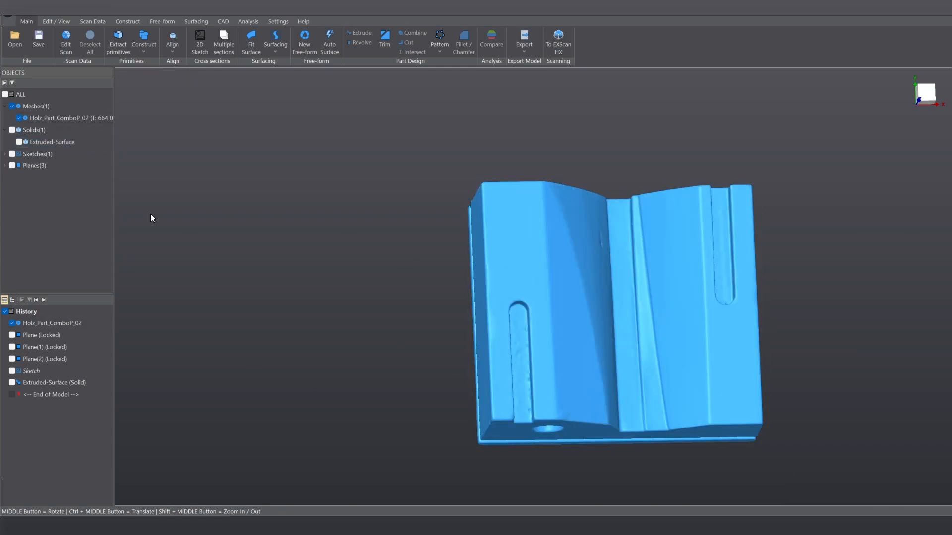
# Create a sketch for an extruded surface parallel to OXY, offset about 33.38 mm through the raised part with the hole and slot.
pyautogui.click(198, 39)
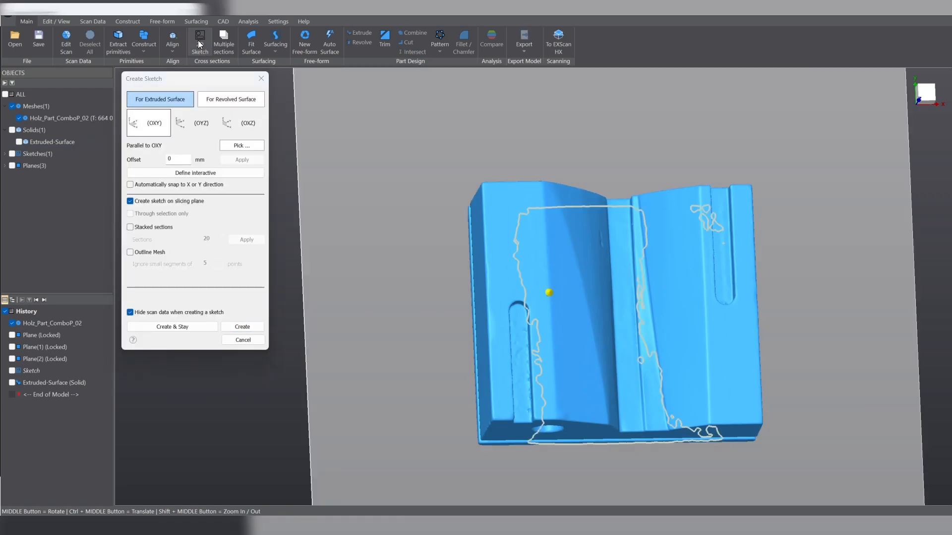
pyautogui.moveTo(624, 308); pyautogui.dragTo(530, 292, button='middle')
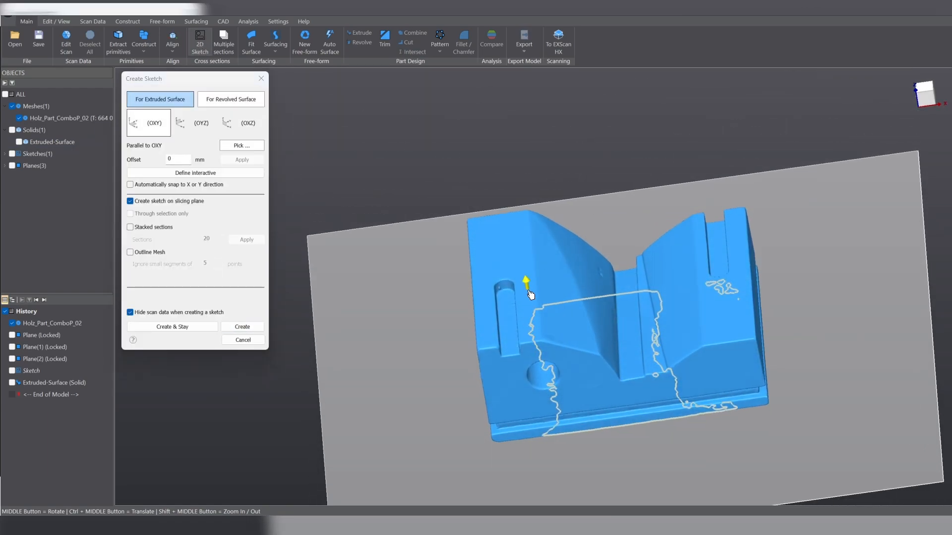
pyautogui.moveTo(529, 292); pyautogui.dragTo(510, 188)
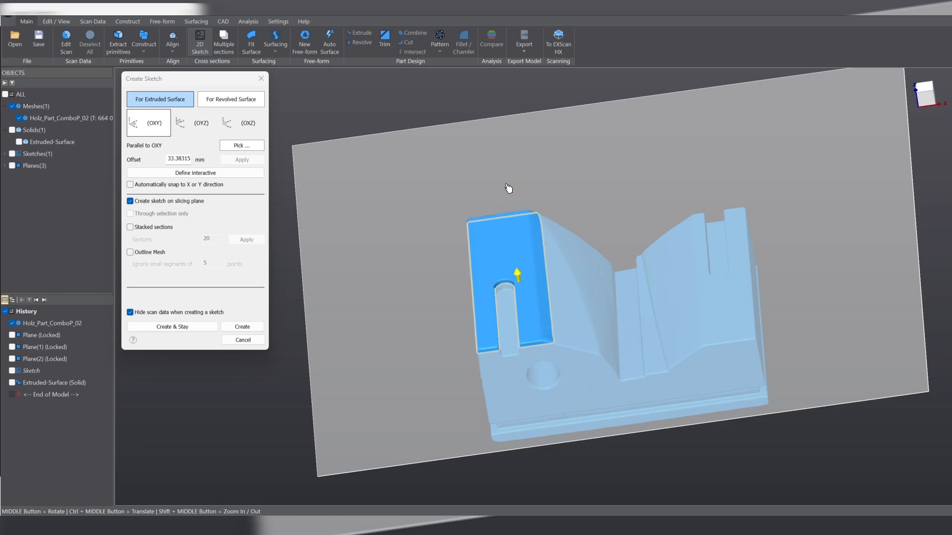
pyautogui.moveTo(496, 208); pyautogui.dragTo(512, 164, button='middle')
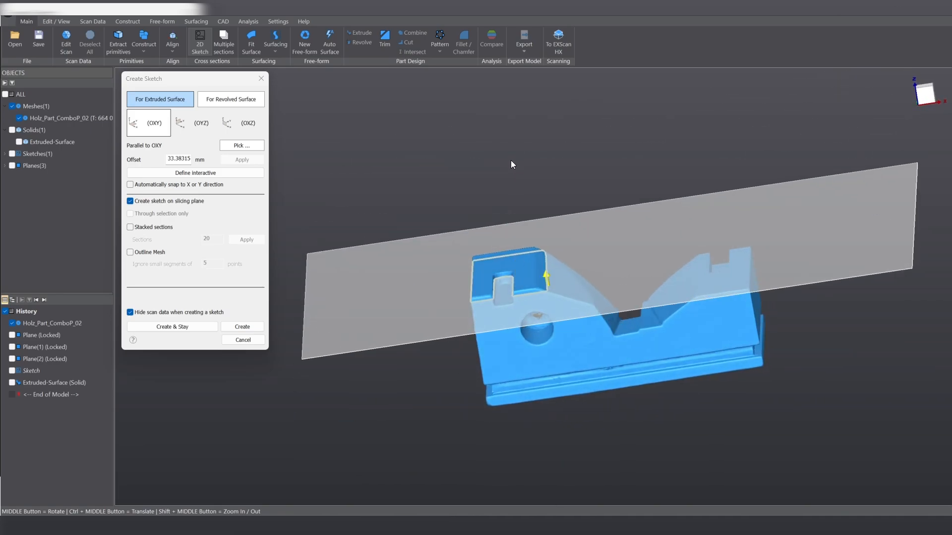
pyautogui.scroll(-2, 472, 339)
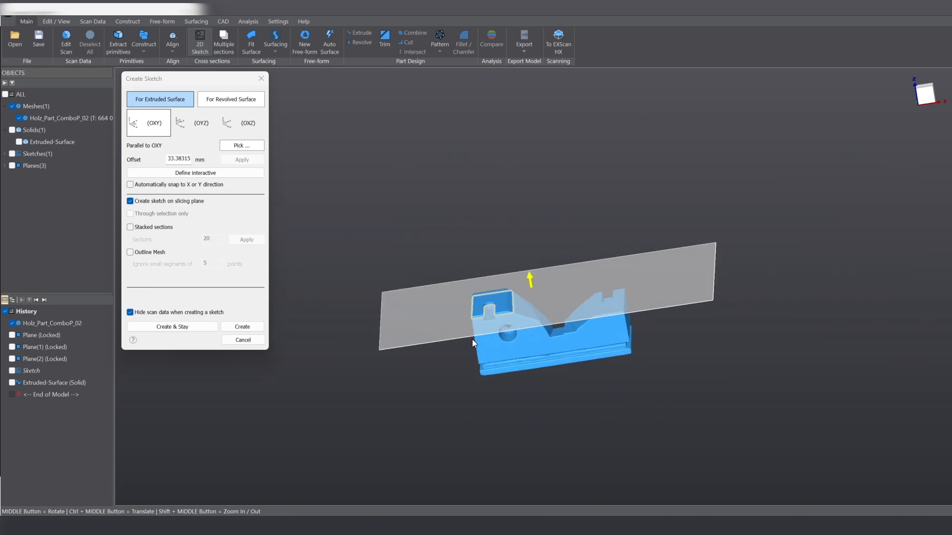
pyautogui.click(253, 325)
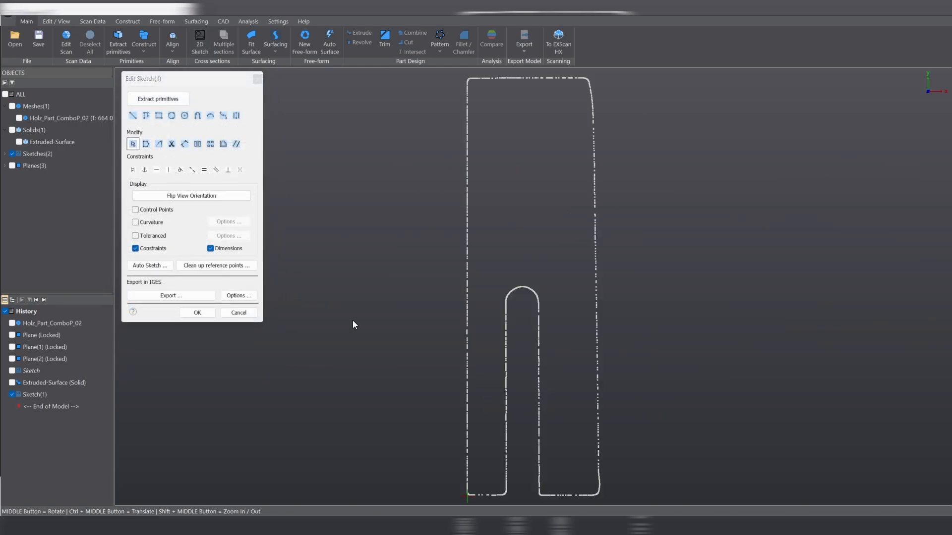
# Fit a slot primitive to the groove's outline points, stretch its open end past the block's edge, and finish the sketch.
pyautogui.click(158, 97)
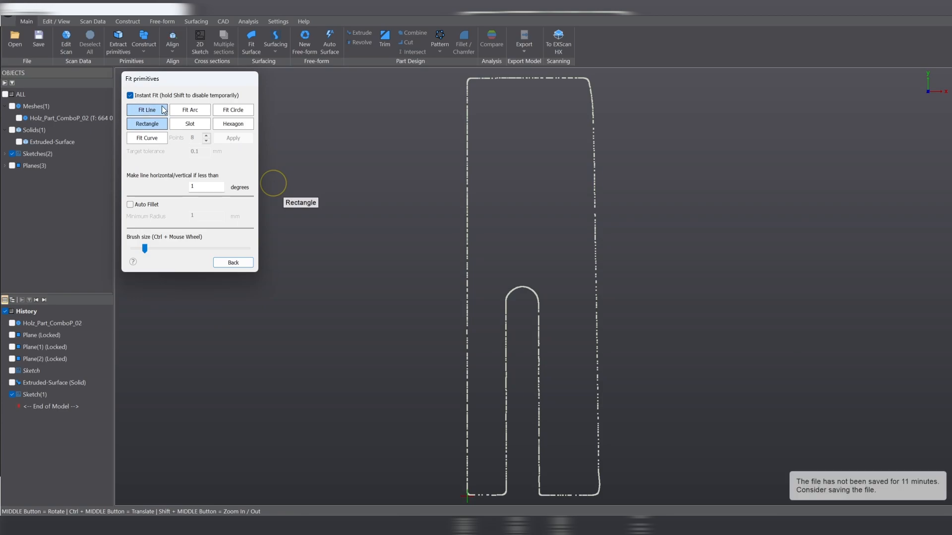
pyautogui.click(186, 129)
pyautogui.scroll(-3, 494, 164)
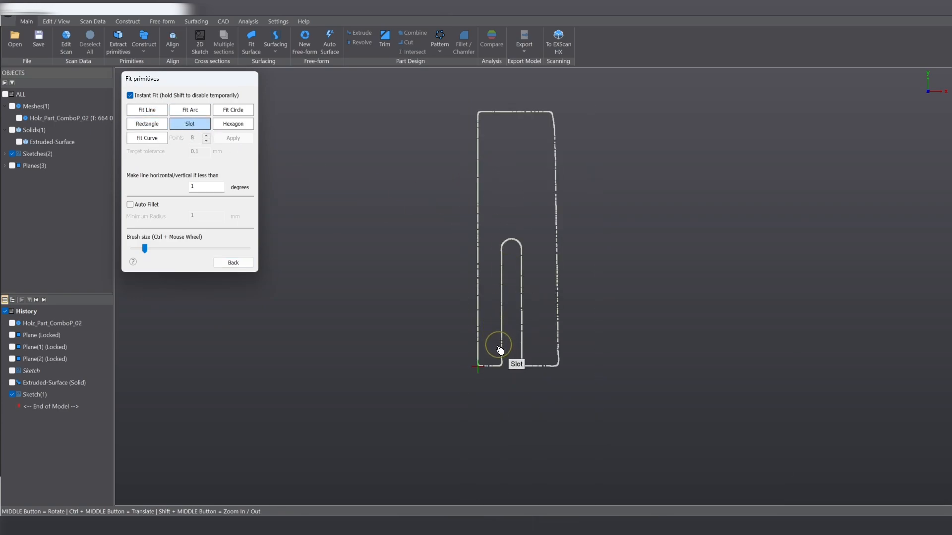
pyautogui.moveTo(499, 349)
pyautogui.mouseDown()
pyautogui.moveTo(512, 238)
pyautogui.moveTo(526, 277)
pyautogui.moveTo(526, 351)
pyautogui.mouseUp()
pyautogui.click(232, 263)
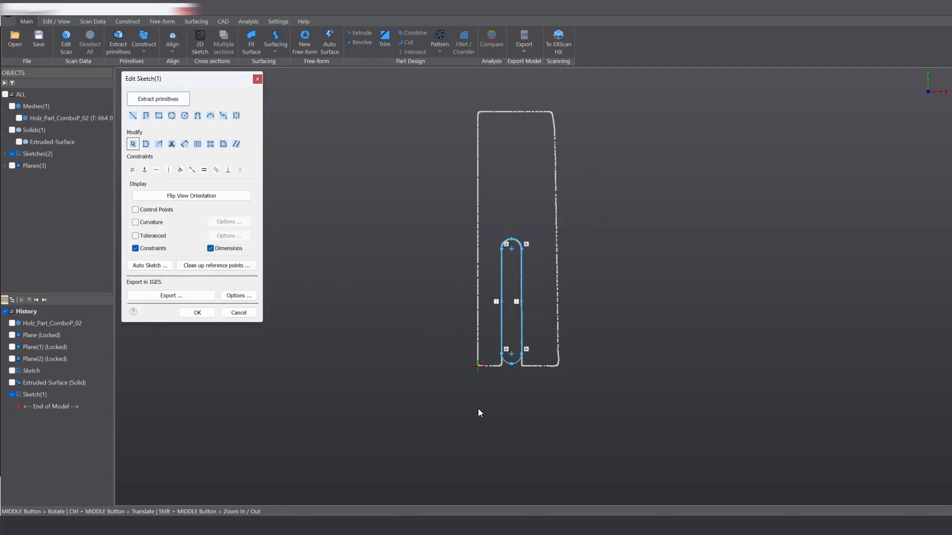
pyautogui.moveTo(515, 358); pyautogui.dragTo(513, 399)
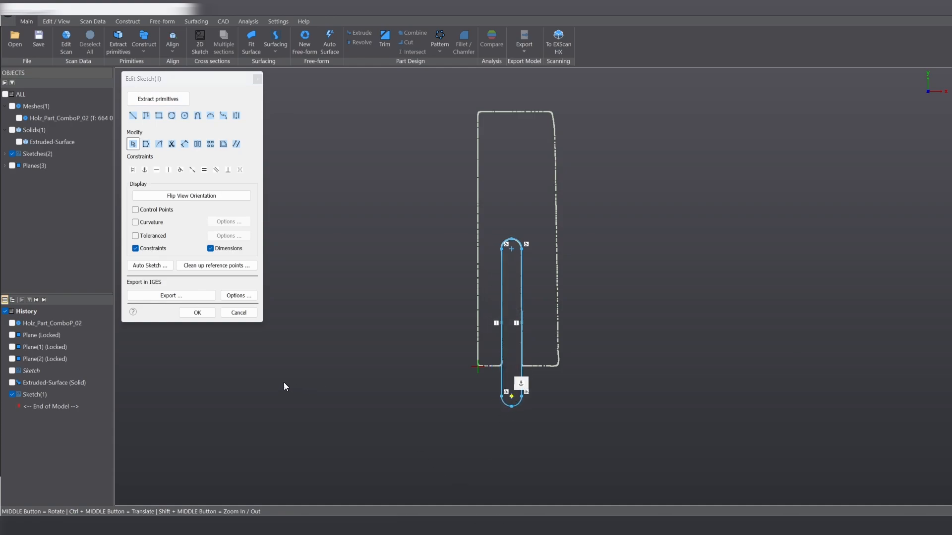
pyautogui.click(196, 313)
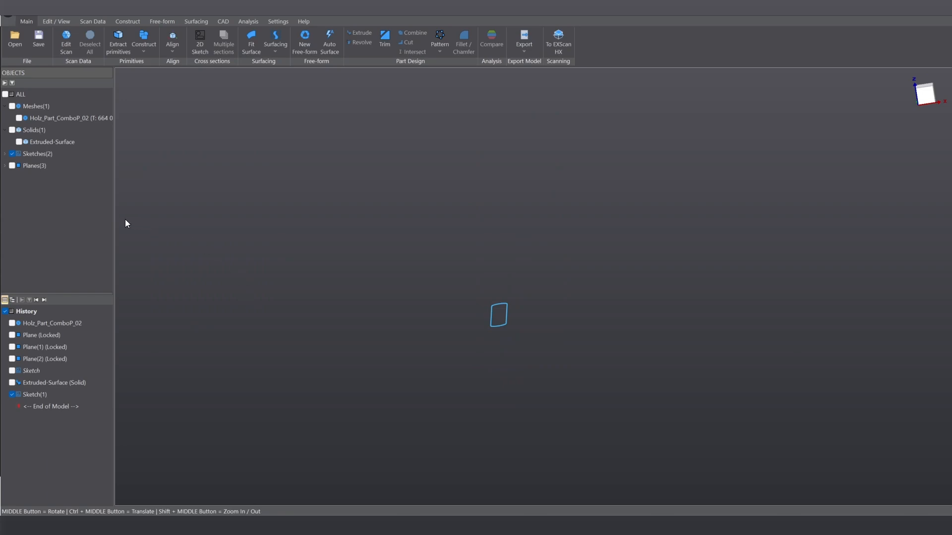
# Show the extruded solid and the scanned mesh together with the slot sketch.
pyautogui.click(19, 142)
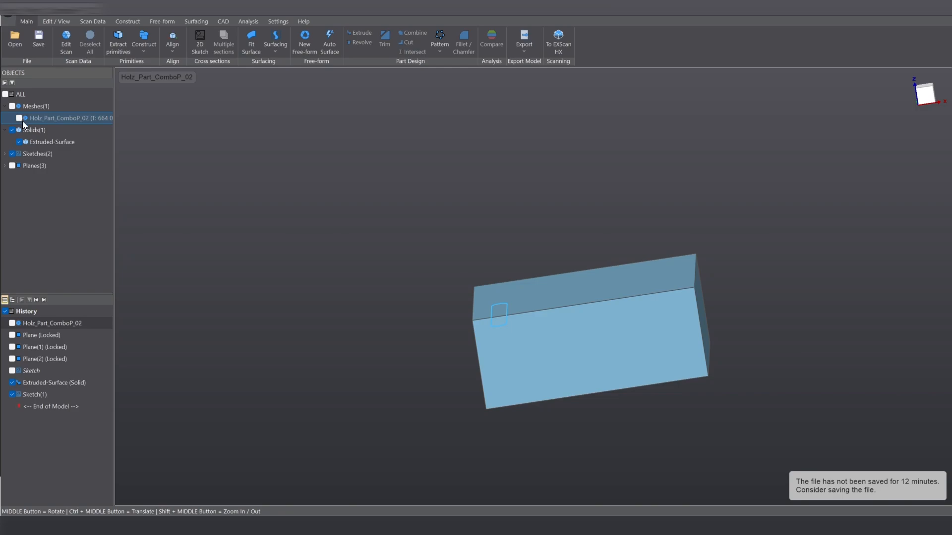
pyautogui.click(20, 118)
pyautogui.scroll(2, 491, 340)
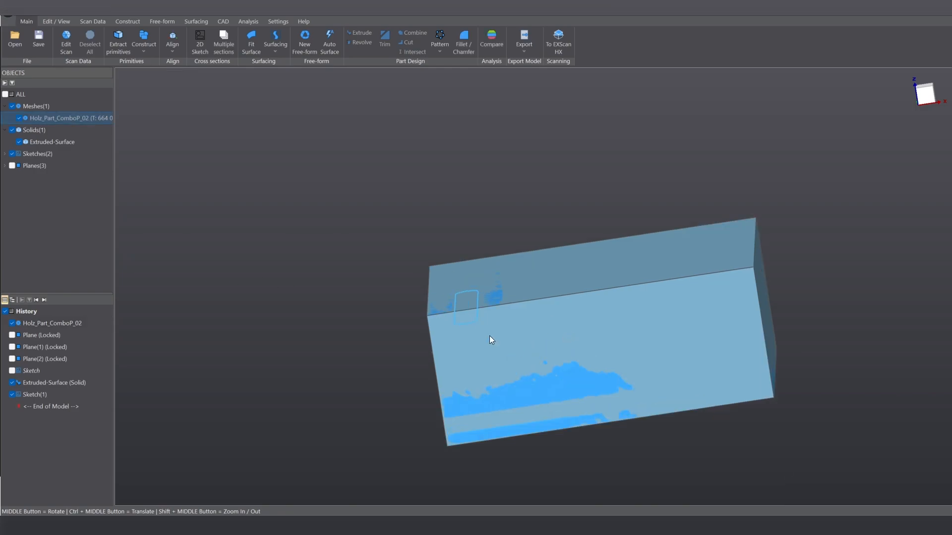
# Extrude the slot sketch and set the result to cut the solid instead of making a new one.
pyautogui.click(469, 329)
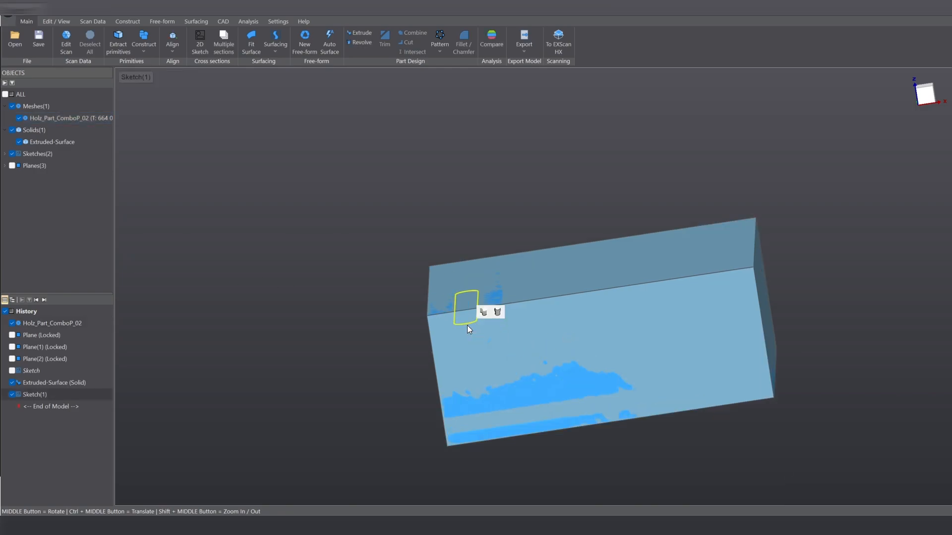
pyautogui.click(483, 312)
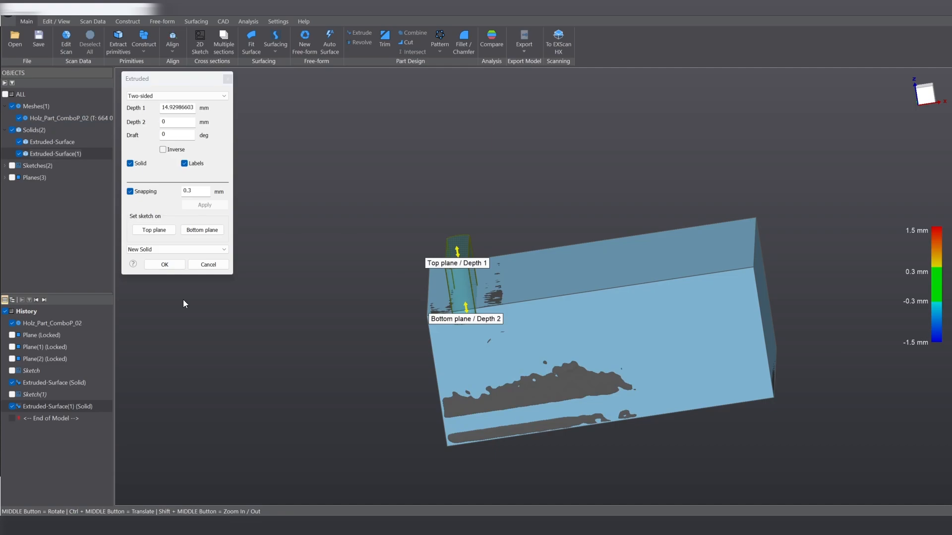
pyautogui.click(167, 250)
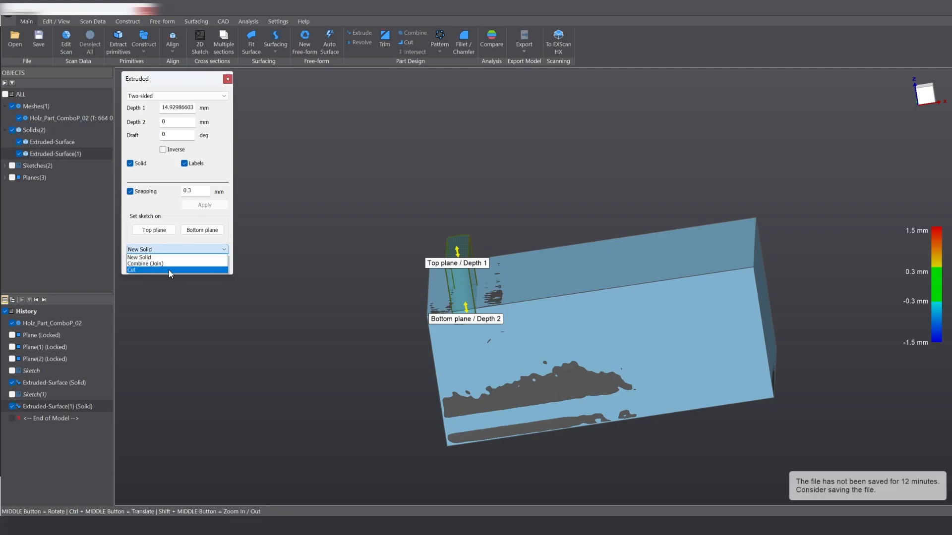
pyautogui.click(169, 270)
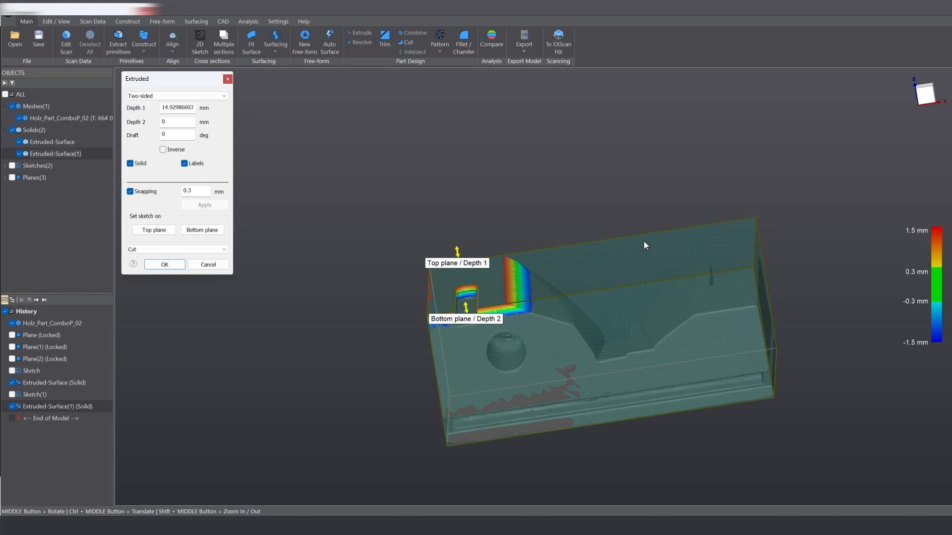
# Extend the slot cut's Depth 2 to about 2.23 mm to reach the scanned groove floor, and finish the cut.
pyautogui.moveTo(616, 276); pyautogui.dragTo(593, 270, button='middle')
pyautogui.scroll(3, 435, 302)
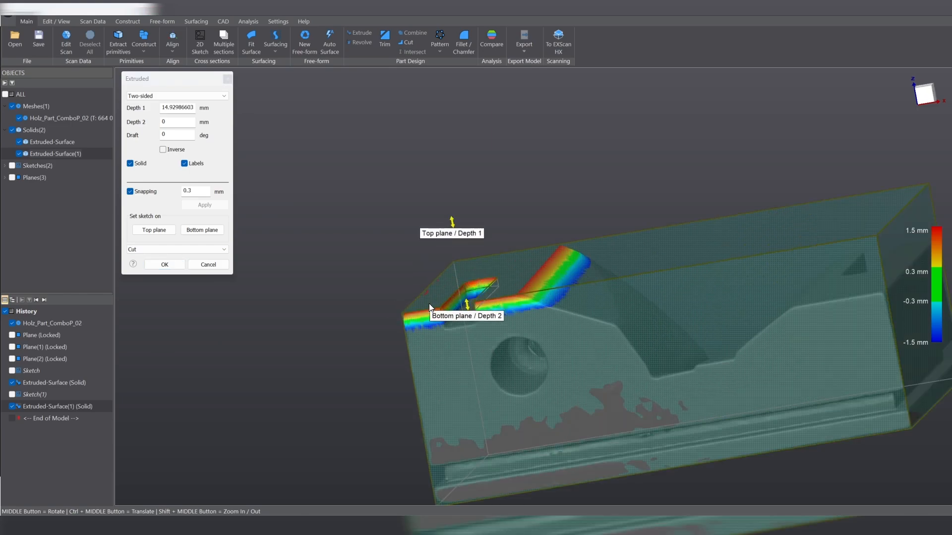
pyautogui.scroll(3, 430, 307)
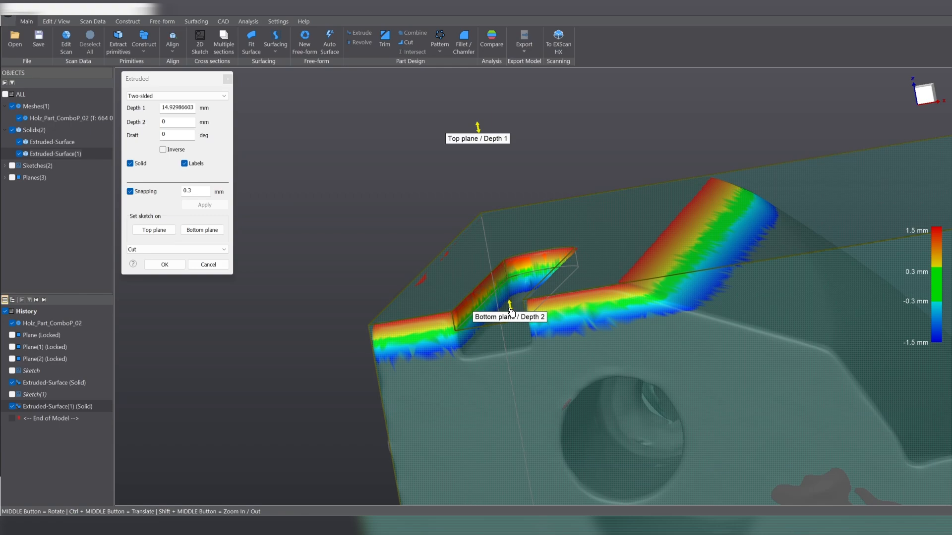
pyautogui.moveTo(510, 311); pyautogui.dragTo(512, 323)
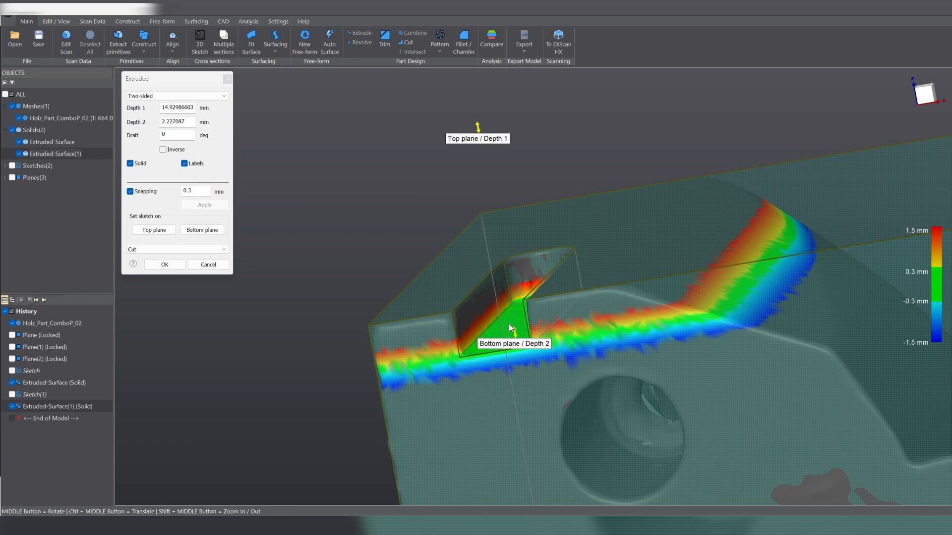
pyautogui.moveTo(499, 267); pyautogui.dragTo(207, 285, button='middle')
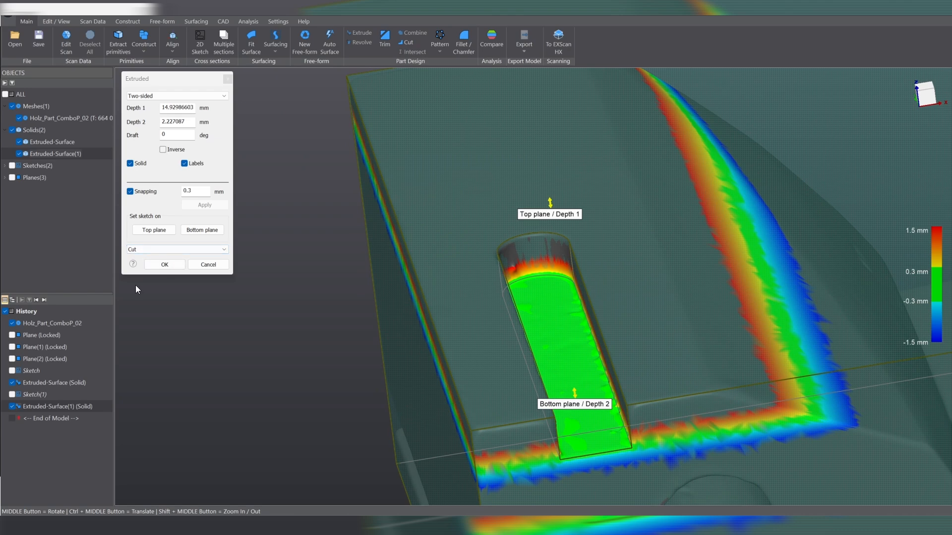
pyautogui.click(164, 265)
# Inspect the cut slot from several sides, and hide the solid so the scanned mesh's sloped faces can be examined.
pyautogui.moveTo(160, 265); pyautogui.dragTo(275, 185, button='middle')
pyautogui.keyDown('shift'); pyautogui.moveTo(578, 222); pyautogui.dragTo(497, 278, button='middle'); pyautogui.keyUp('shift')
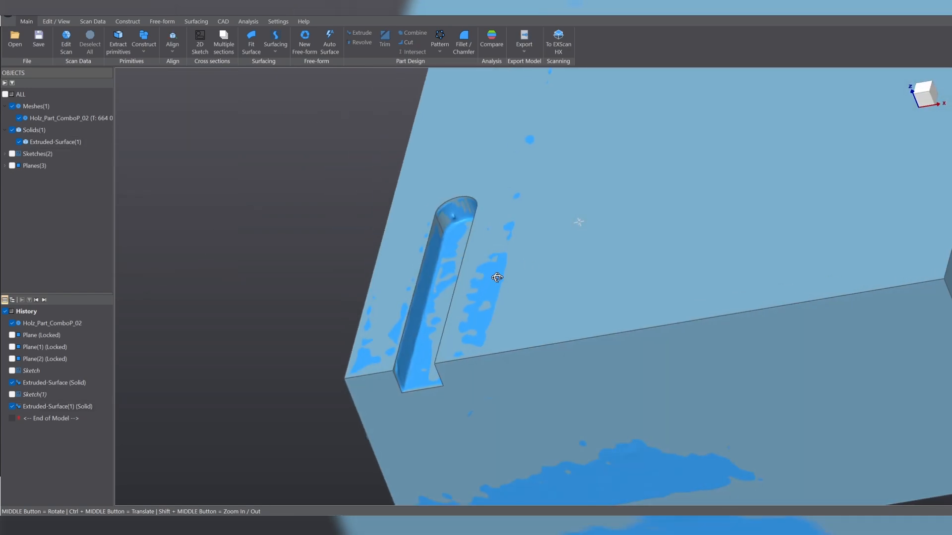
pyautogui.scroll(-5, 354, 280)
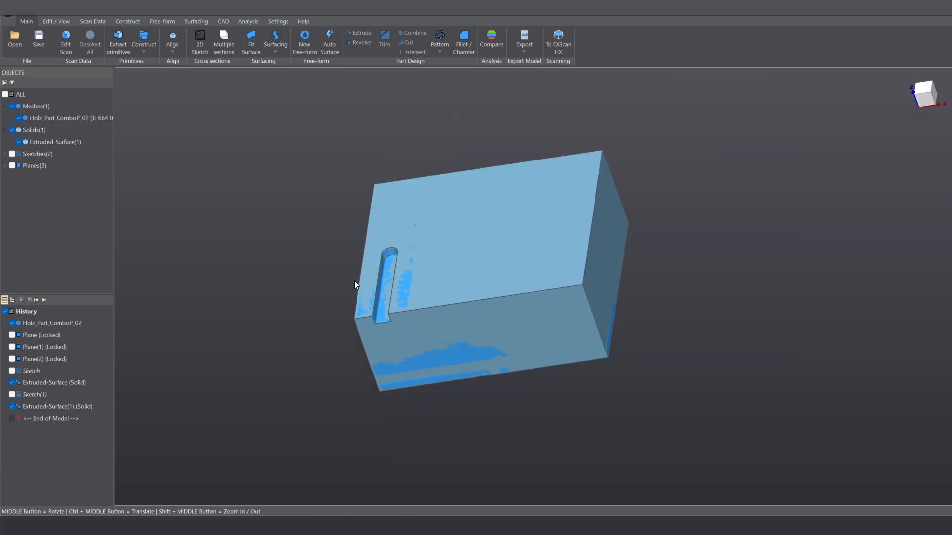
pyautogui.moveTo(354, 281); pyautogui.dragTo(498, 403, button='middle')
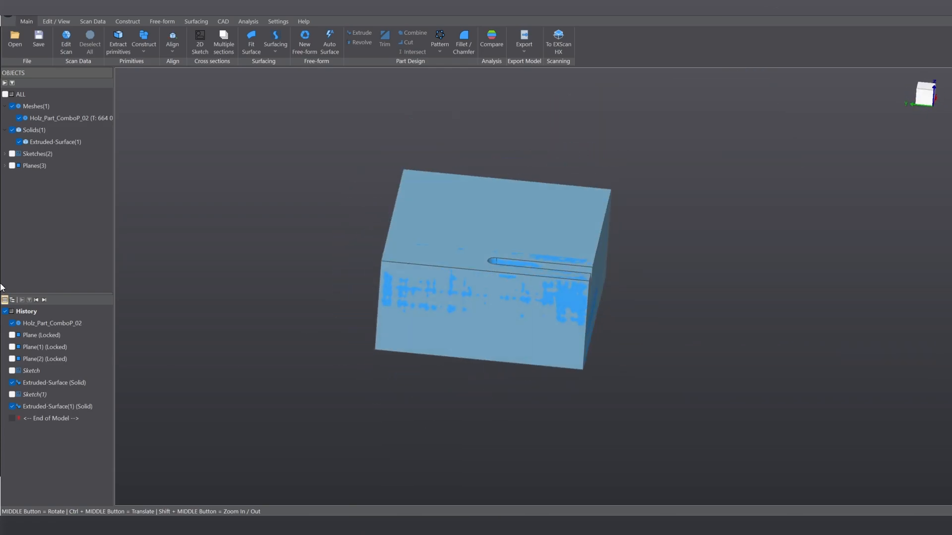
pyautogui.click(18, 142)
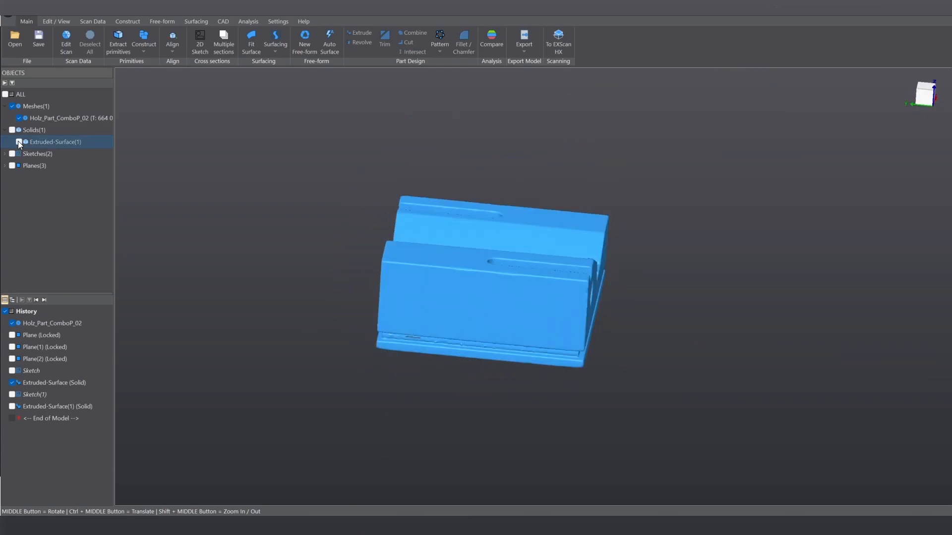
pyautogui.moveTo(277, 366); pyautogui.dragTo(308, 332, button='middle')
pyautogui.moveTo(480, 357); pyautogui.dragTo(412, 250, button='middle')
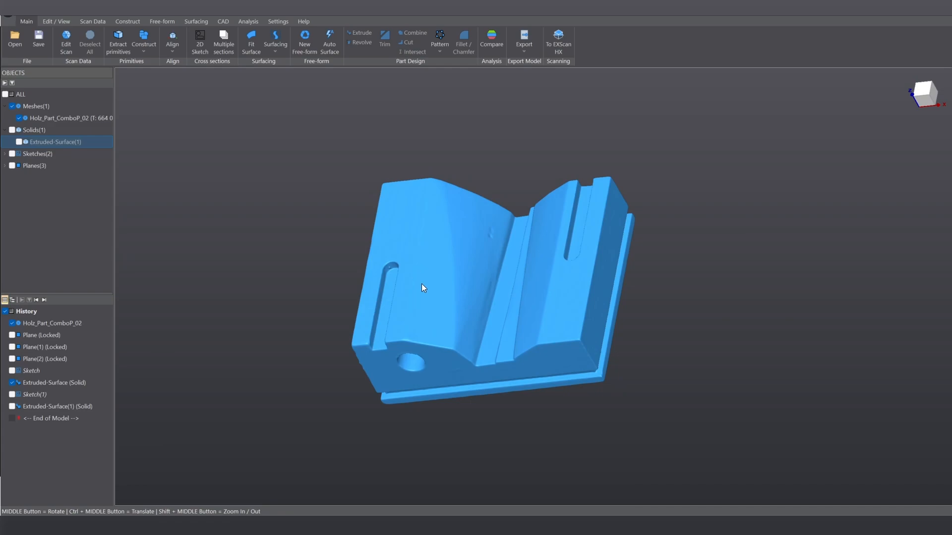
pyautogui.scroll(-3, 428, 281)
pyautogui.scroll(6, 428, 280)
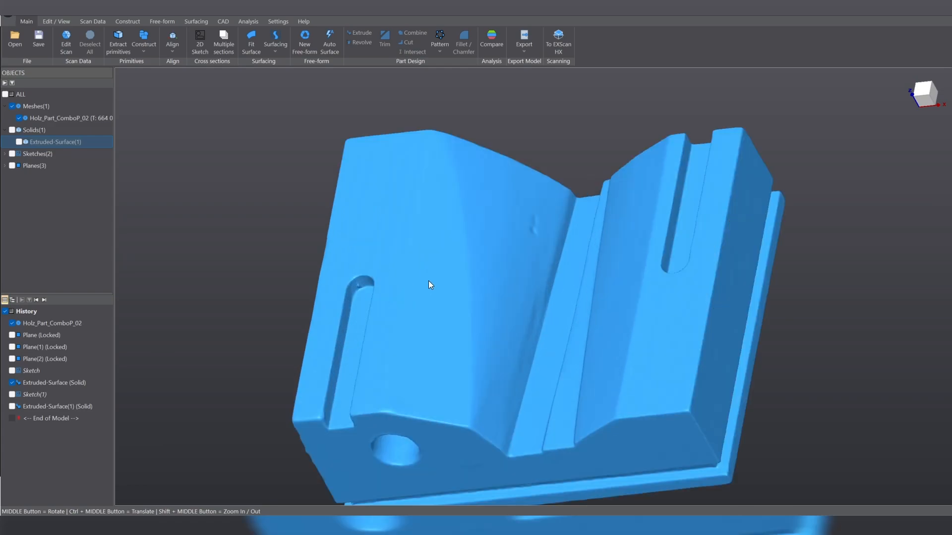
pyautogui.moveTo(428, 281); pyautogui.dragTo(448, 301, button='middle')
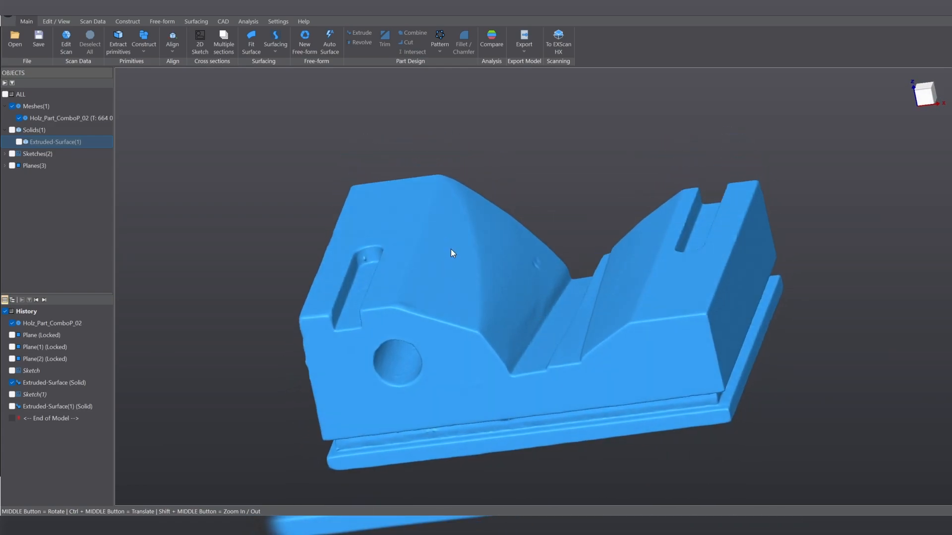
# Fit a plane primitive to the mesh's flat sloped face beside the slot, with deviation analysis turned on.
pyautogui.click(119, 40)
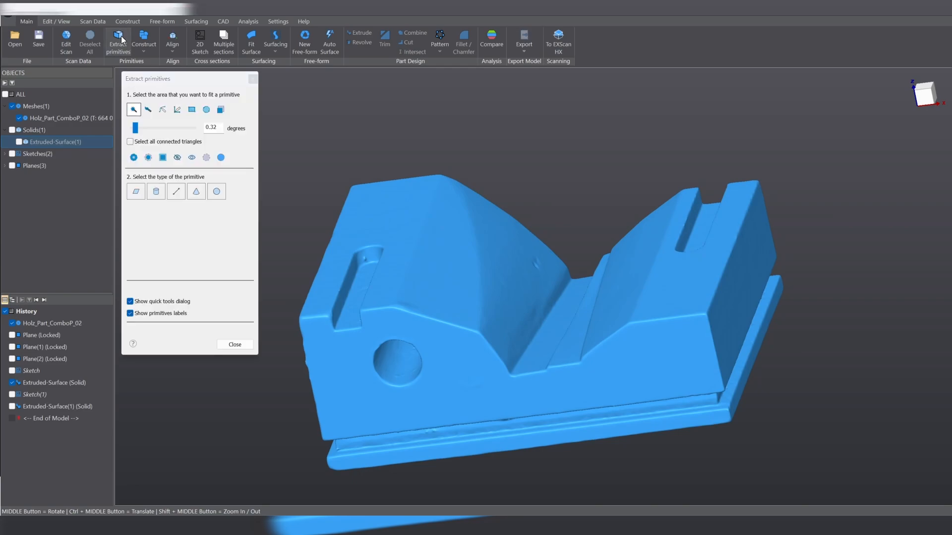
pyautogui.click(431, 291)
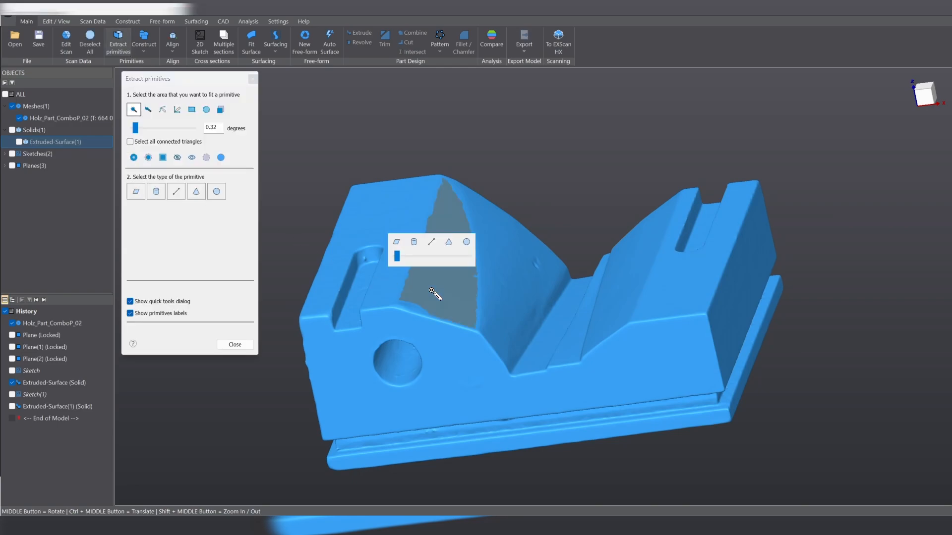
pyautogui.click(397, 246)
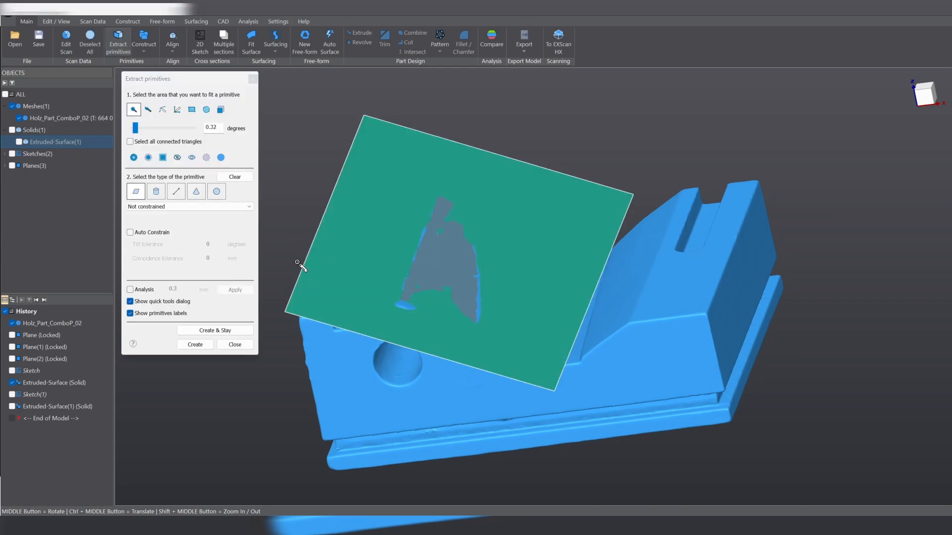
pyautogui.click(131, 293)
pyautogui.click(130, 290)
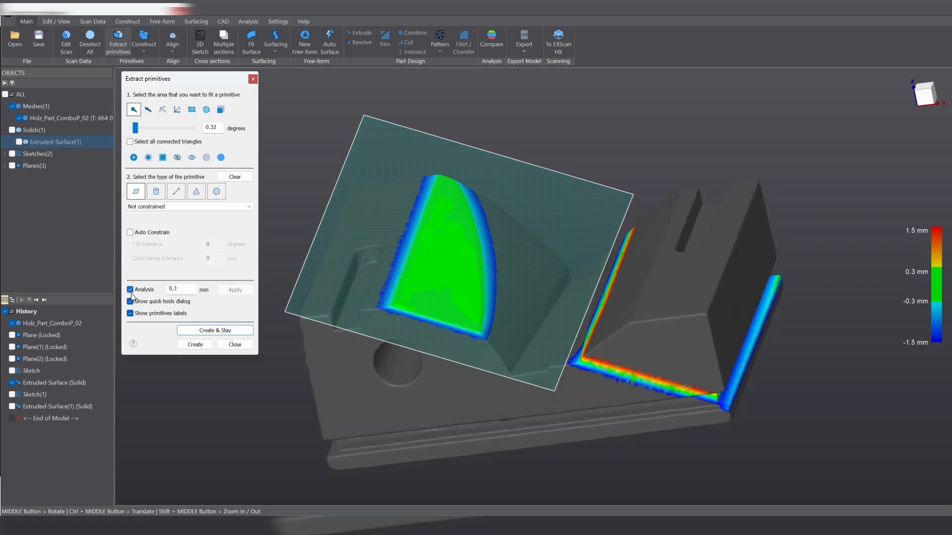
# Tighten the deviation analysis tolerance to 0.1 mm, check the plane's fit, and create it while keeping the extraction tool open.
pyautogui.scroll(5, 452, 248)
pyautogui.moveTo(446, 360); pyautogui.dragTo(410, 216, button='middle')
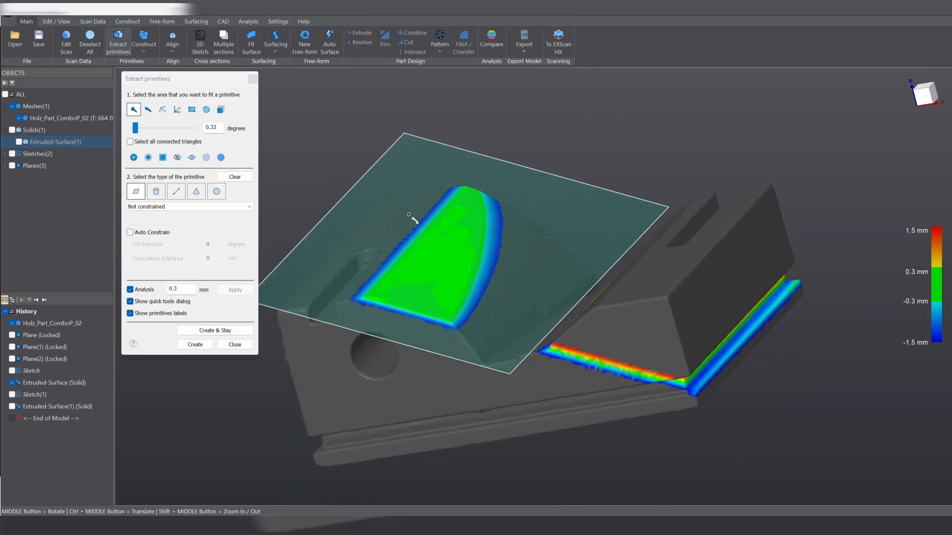
pyautogui.click(189, 289)
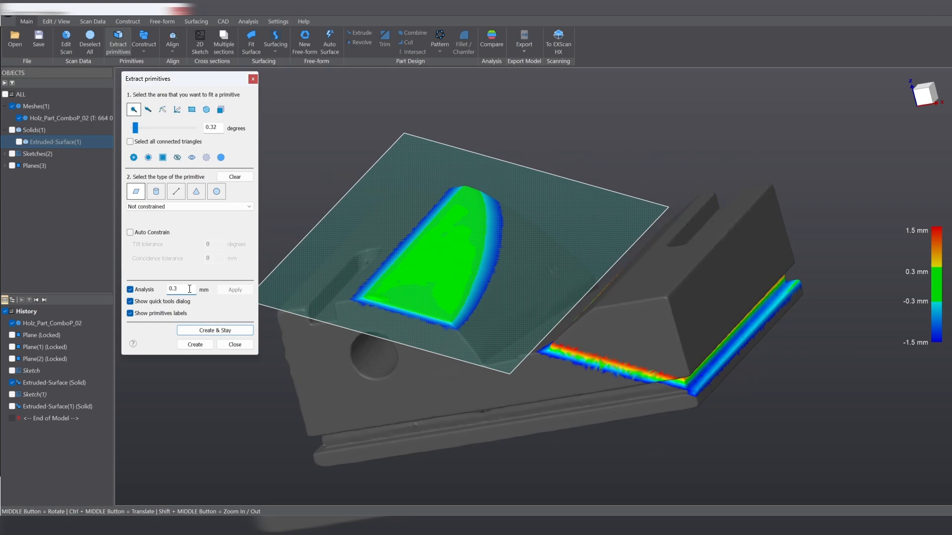
pyautogui.write('1')
pyautogui.click(227, 293)
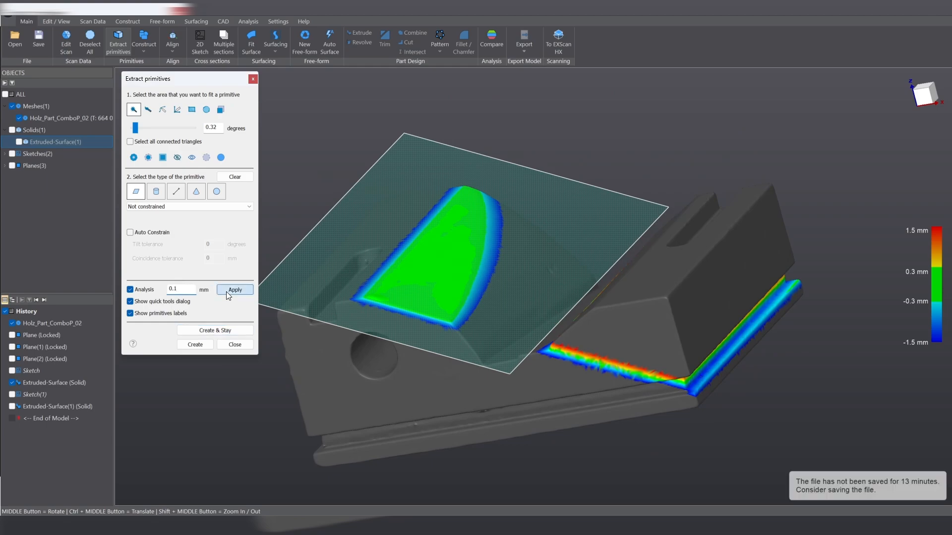
pyautogui.moveTo(413, 276); pyautogui.dragTo(444, 243, button='middle')
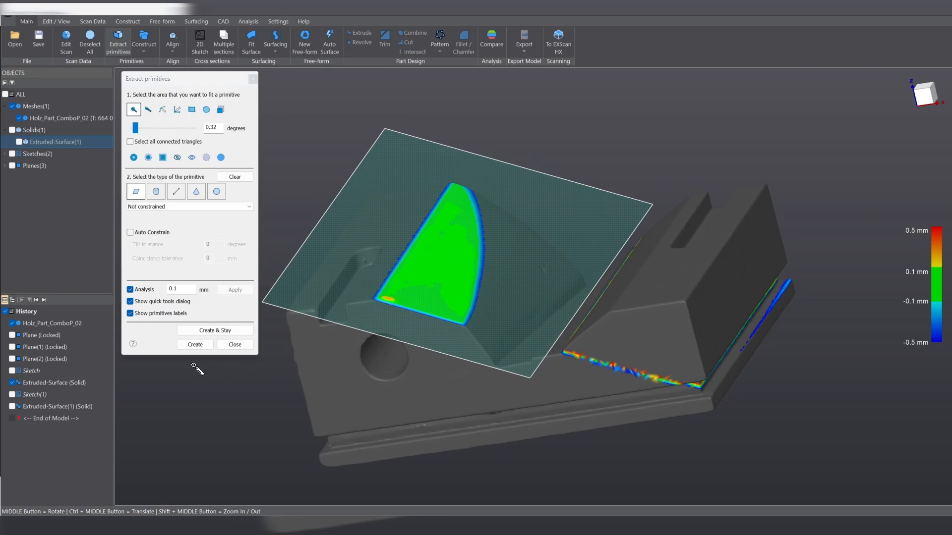
pyautogui.moveTo(350, 323); pyautogui.dragTo(422, 293, button='middle')
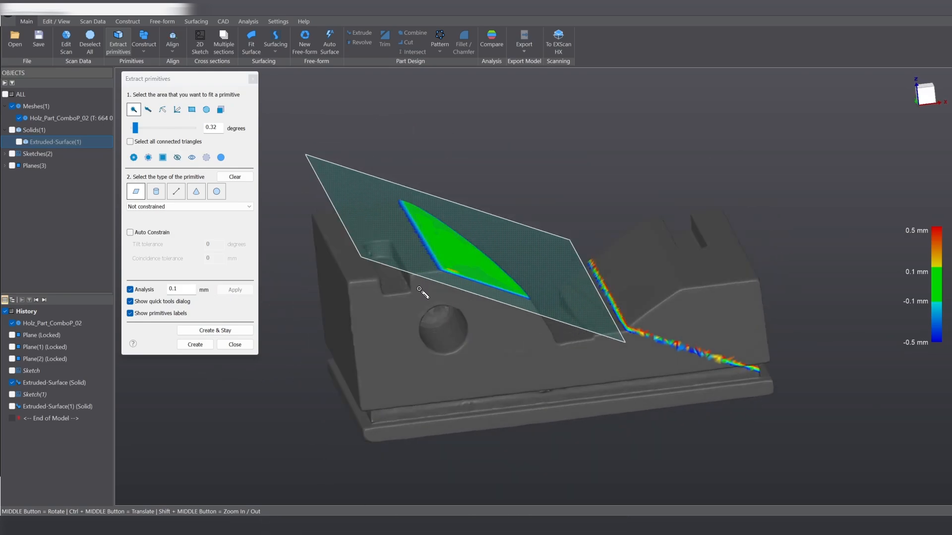
pyautogui.moveTo(593, 202); pyautogui.dragTo(555, 211, button='middle')
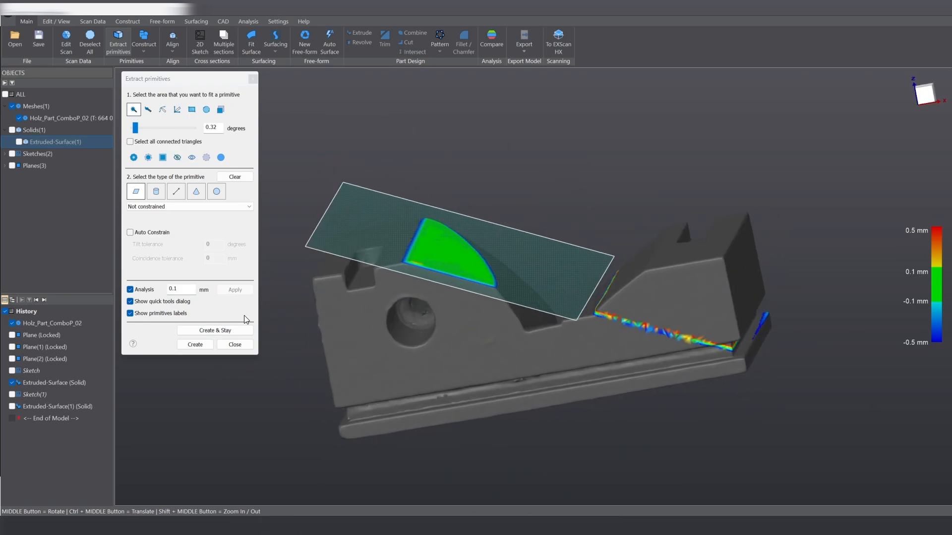
pyautogui.click(210, 331)
pyautogui.moveTo(500, 306); pyautogui.dragTo(505, 322, button='middle')
pyautogui.click(646, 278)
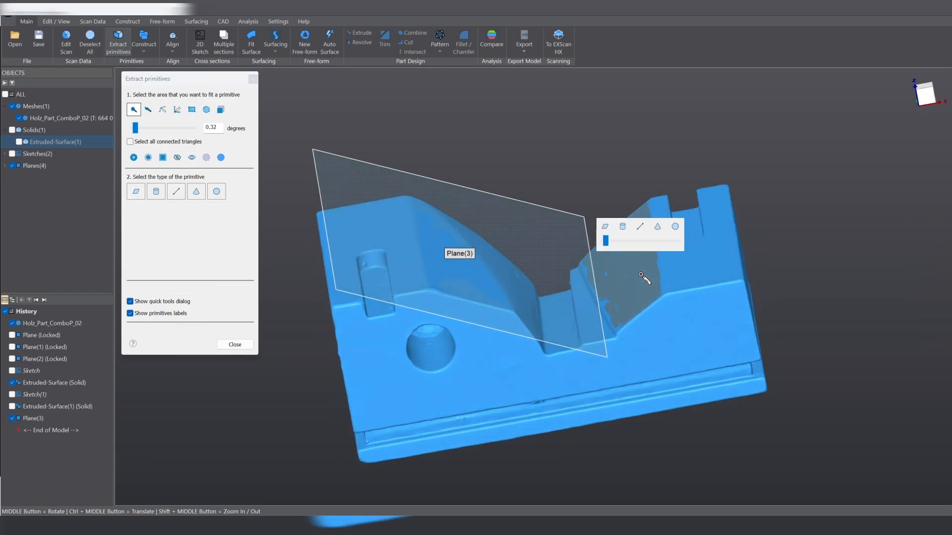
pyautogui.click(605, 226)
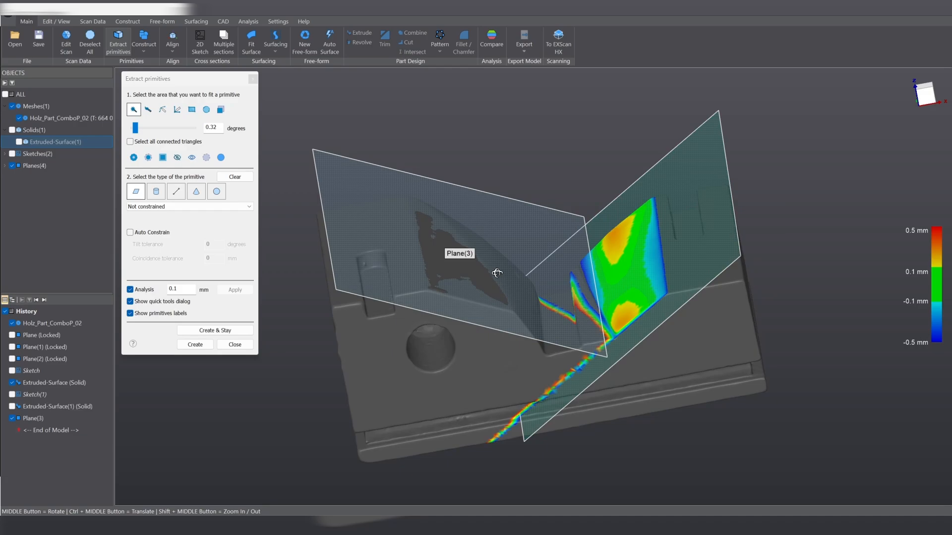
pyautogui.moveTo(501, 278)
pyautogui.mouseDown(button='middle')
pyautogui.moveTo(528, 333)
pyautogui.moveTo(629, 382)
pyautogui.moveTo(514, 312)
pyautogui.mouseUp(button='middle')
pyautogui.scroll(3, 607, 299)
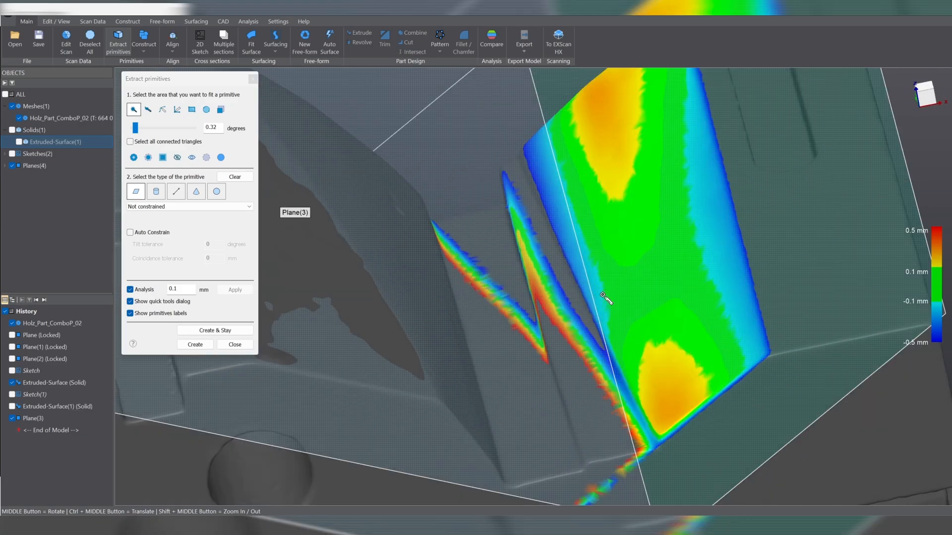
pyautogui.moveTo(676, 305)
pyautogui.mouseDown(button='middle')
pyautogui.moveTo(653, 213)
pyautogui.moveTo(649, 255)
pyautogui.mouseUp(button='middle')
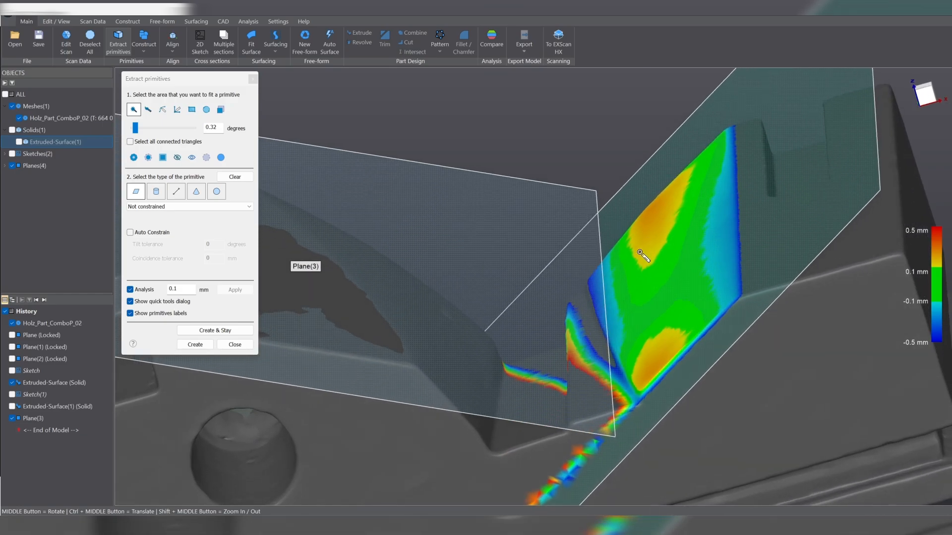
pyautogui.click(234, 177)
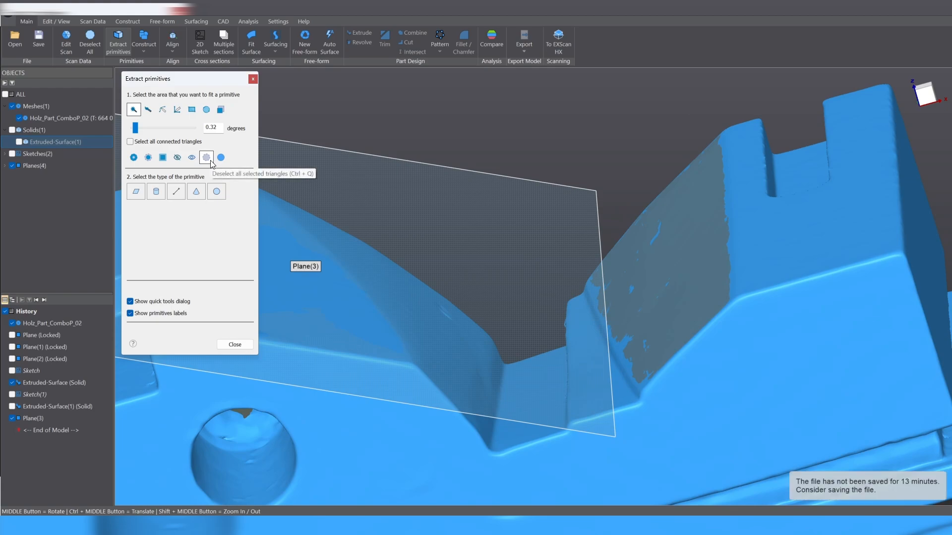
pyautogui.click(206, 158)
pyautogui.click(231, 349)
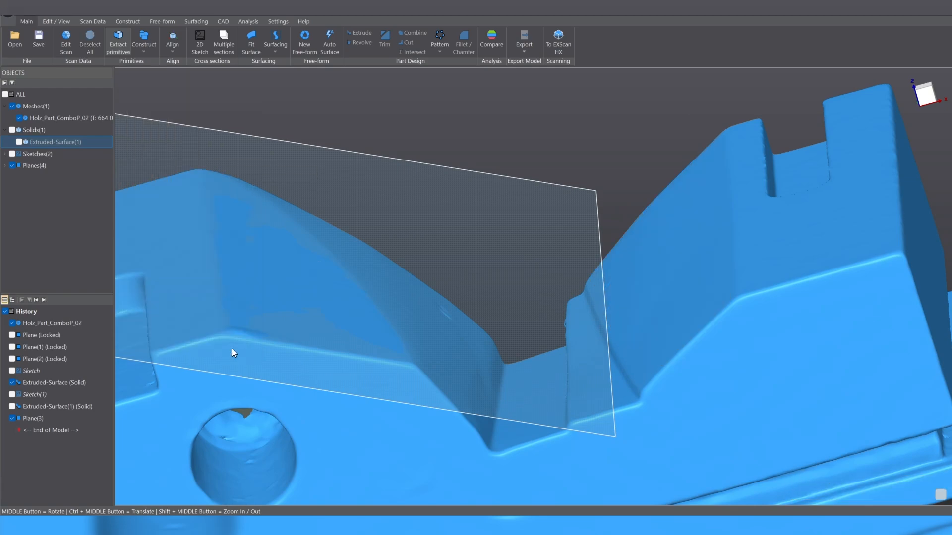
# Open the scanned mesh for editing and turn off its wireframe display.
pyautogui.scroll(-3, 517, 189)
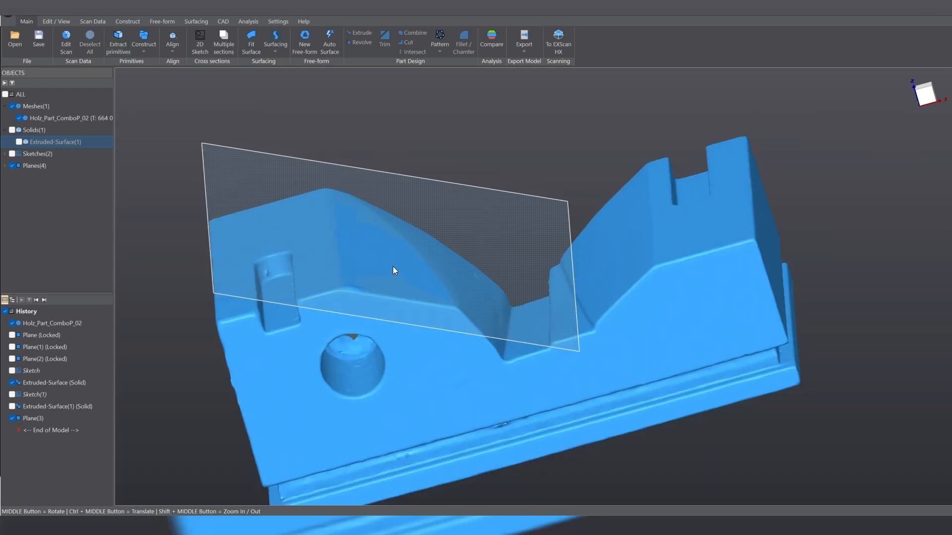
pyautogui.moveTo(480, 323); pyautogui.dragTo(653, 326, button='middle')
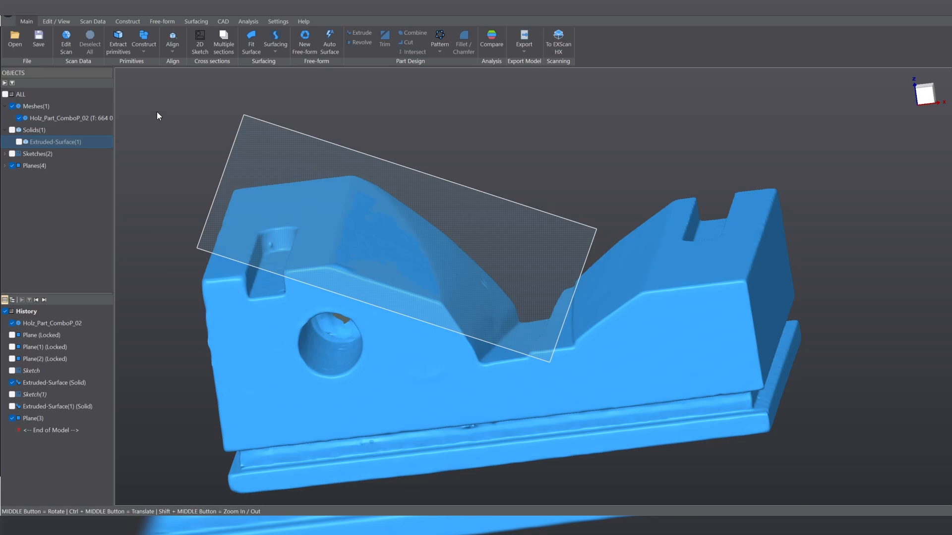
pyautogui.click(67, 47)
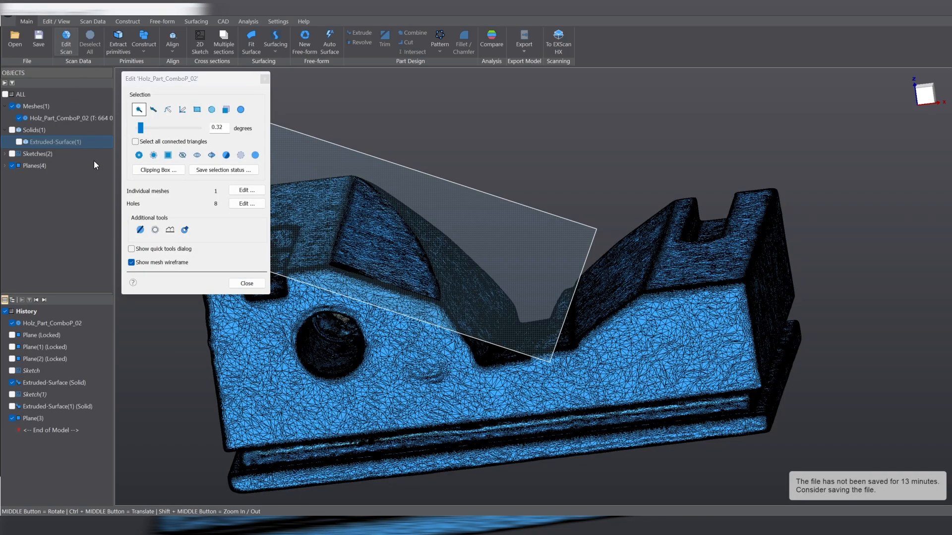
pyautogui.click(132, 262)
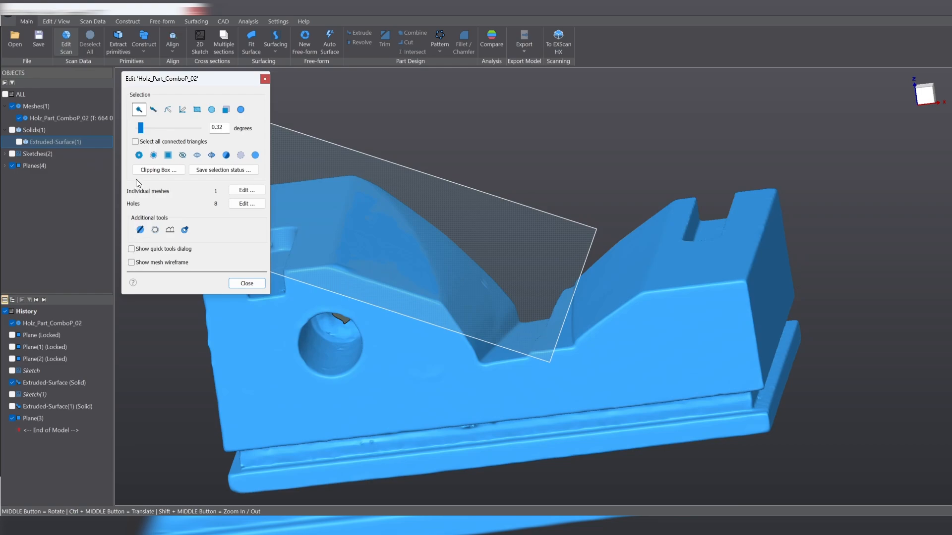
# Start a clipping box on the scanned mesh and narrow it from both ends to the V-shaped valley and its sloped walls.
pyautogui.click(145, 168)
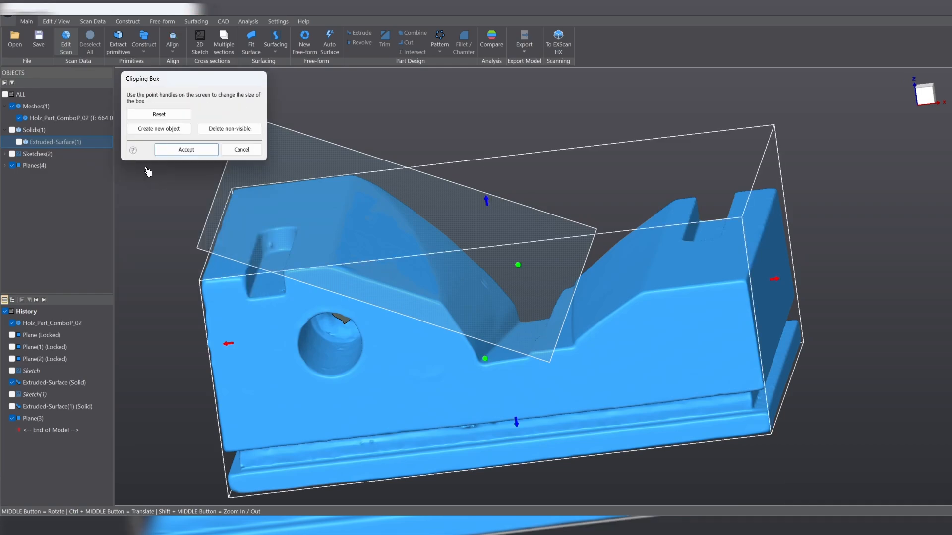
pyautogui.click(228, 344)
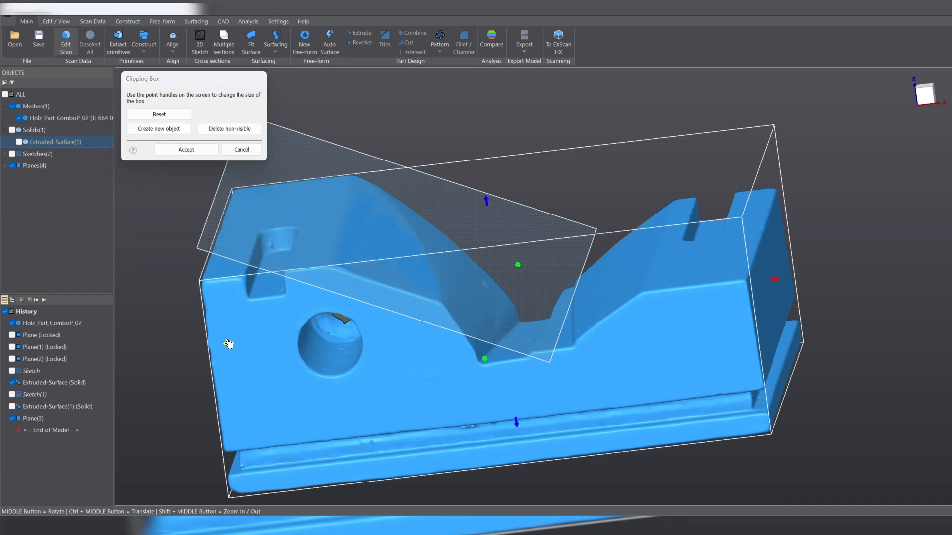
pyautogui.moveTo(228, 344); pyautogui.dragTo(340, 344)
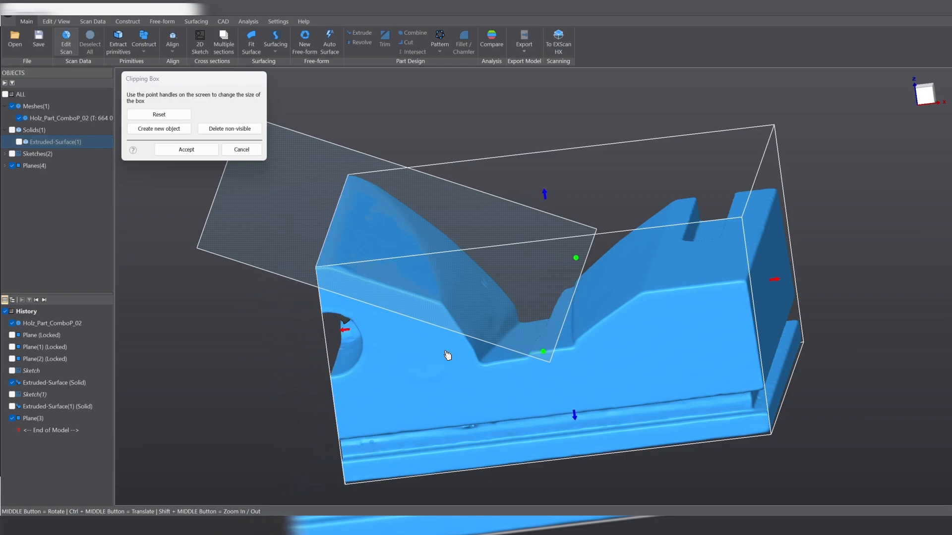
pyautogui.moveTo(776, 278); pyautogui.dragTo(674, 283)
pyautogui.moveTo(663, 247); pyautogui.dragTo(673, 312, button='middle')
pyautogui.moveTo(674, 314); pyautogui.dragTo(675, 315)
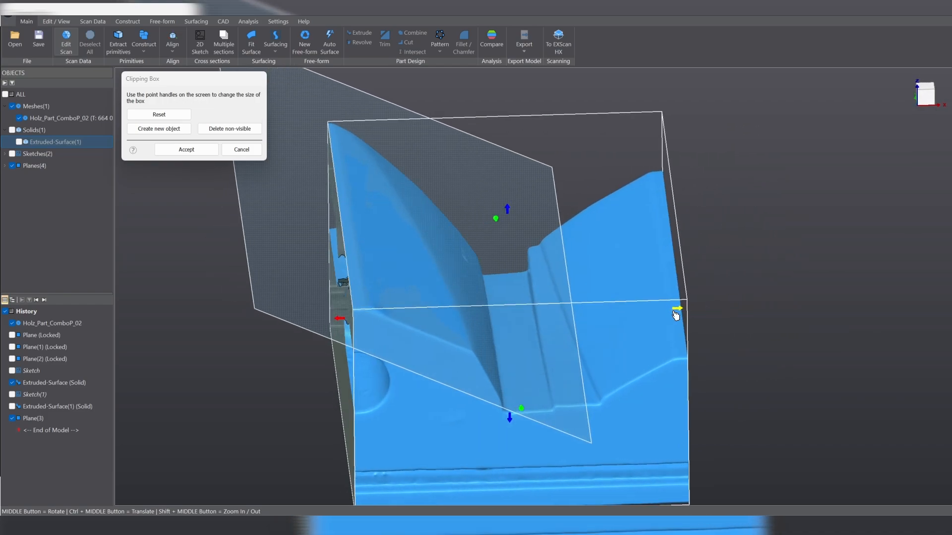
pyautogui.moveTo(677, 312); pyautogui.dragTo(602, 257, button='middle')
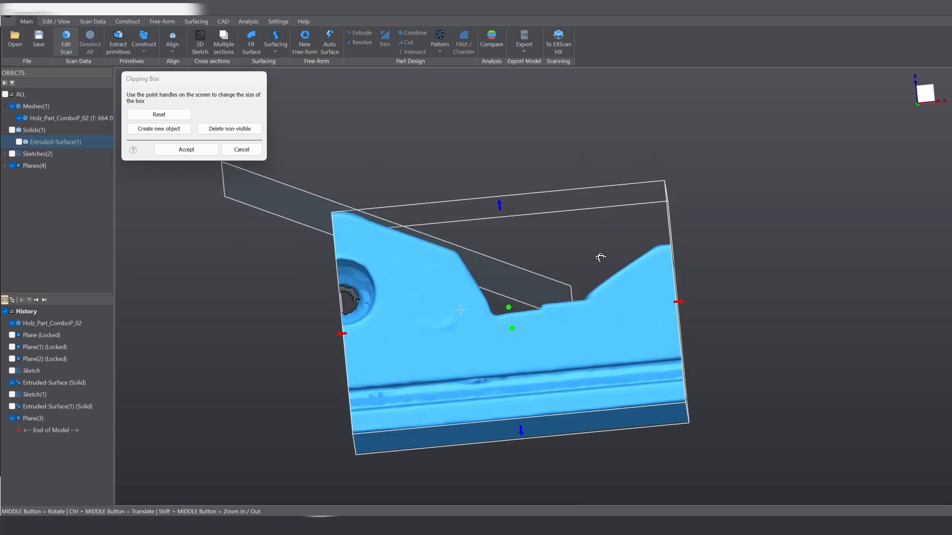
# Raise the clipping box's lower boundary to just below the valley floor and create a new object from the clipped region.
pyautogui.moveTo(839, 193); pyautogui.dragTo(551, 425, button='middle')
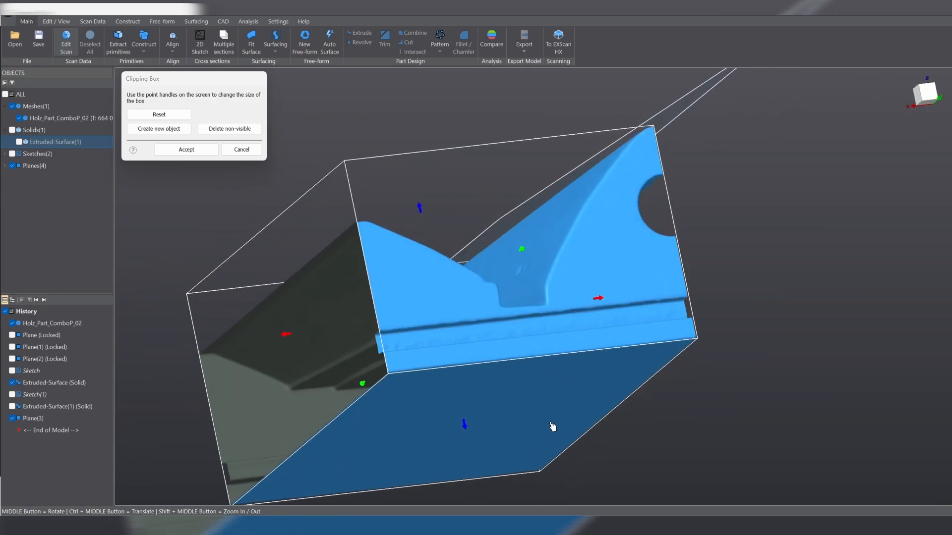
pyautogui.moveTo(469, 428); pyautogui.dragTo(469, 381)
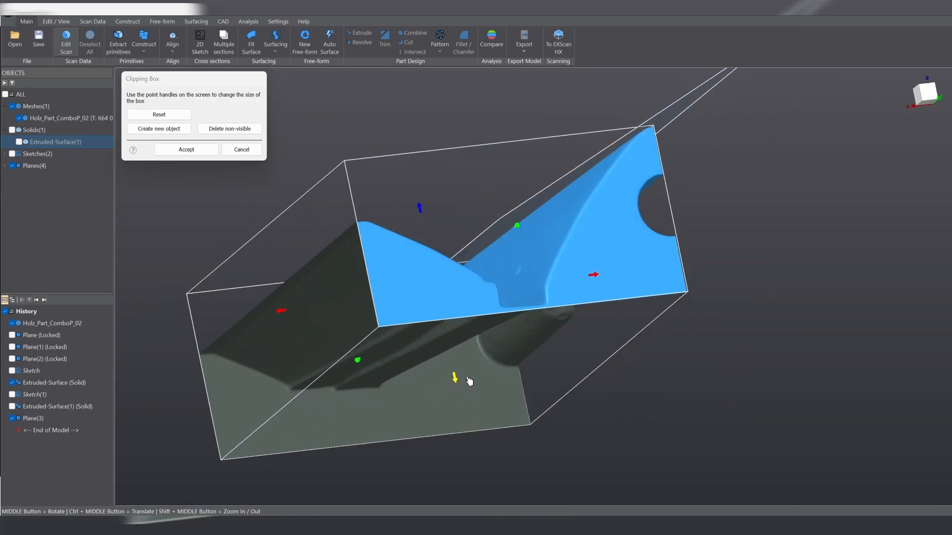
pyautogui.moveTo(621, 174); pyautogui.dragTo(609, 198, button='middle')
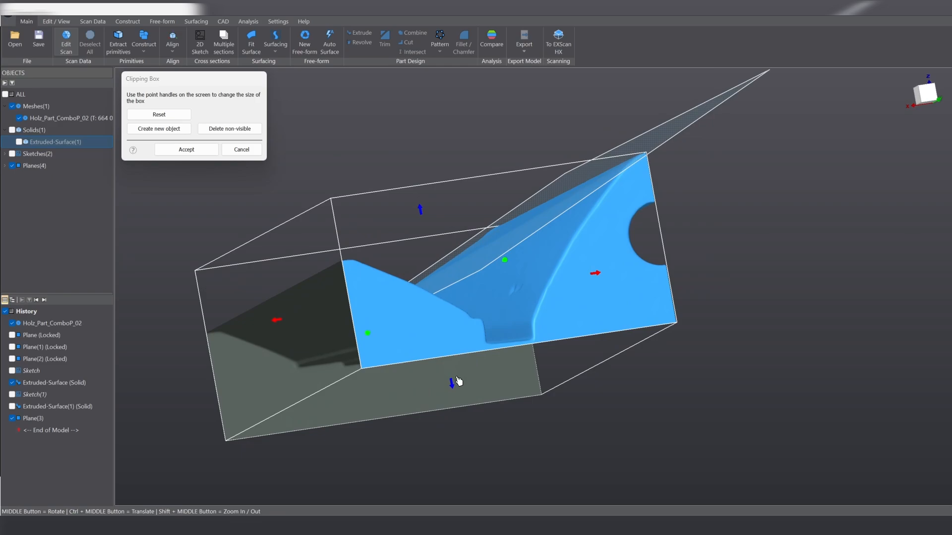
pyautogui.moveTo(451, 383); pyautogui.dragTo(455, 393)
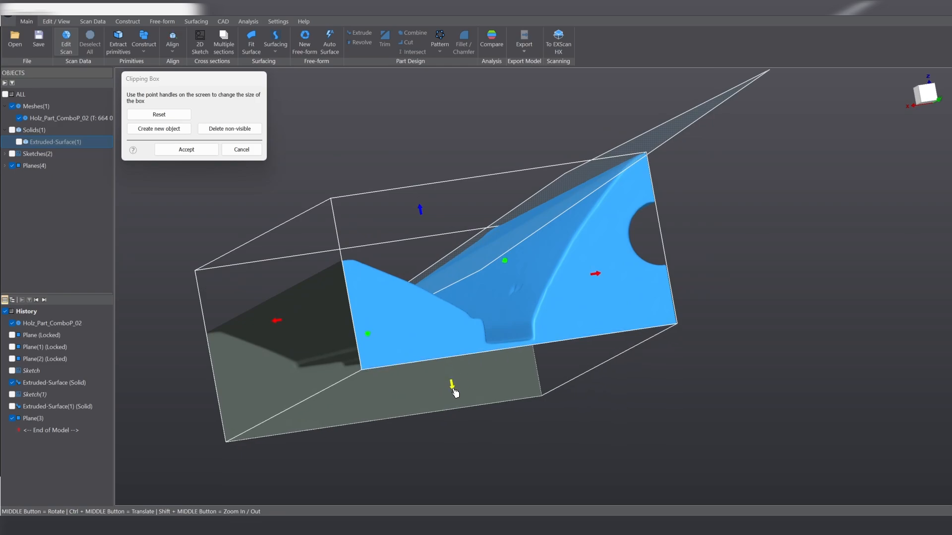
pyautogui.click(145, 130)
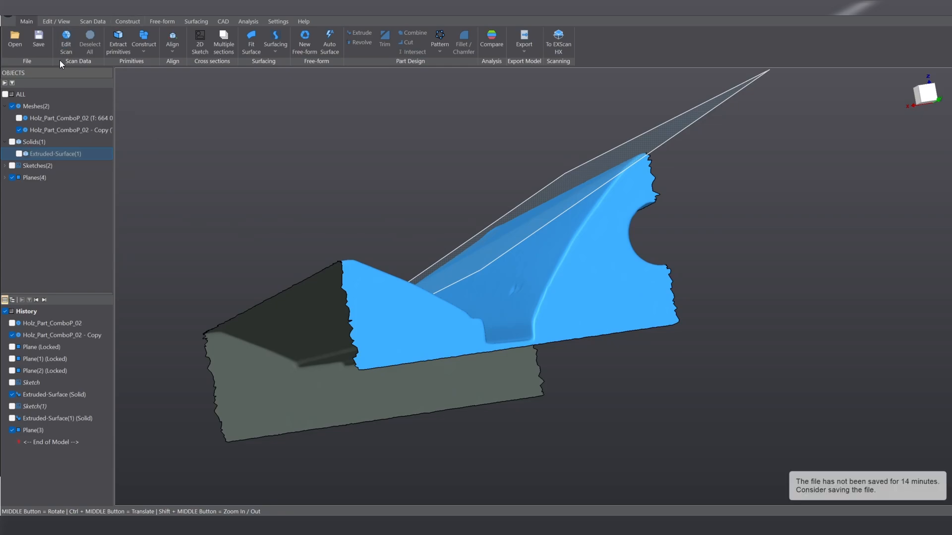
# Open the clipped mesh copy for editing, select the vertical side face around the valley profile with a 1.52-degree tolerance, and delete it.
pyautogui.click(60, 47)
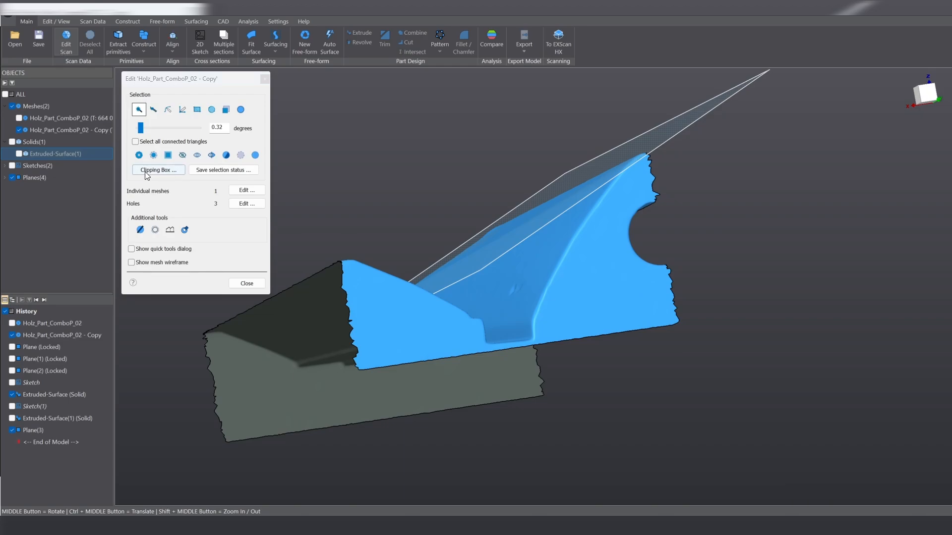
pyautogui.click(398, 348)
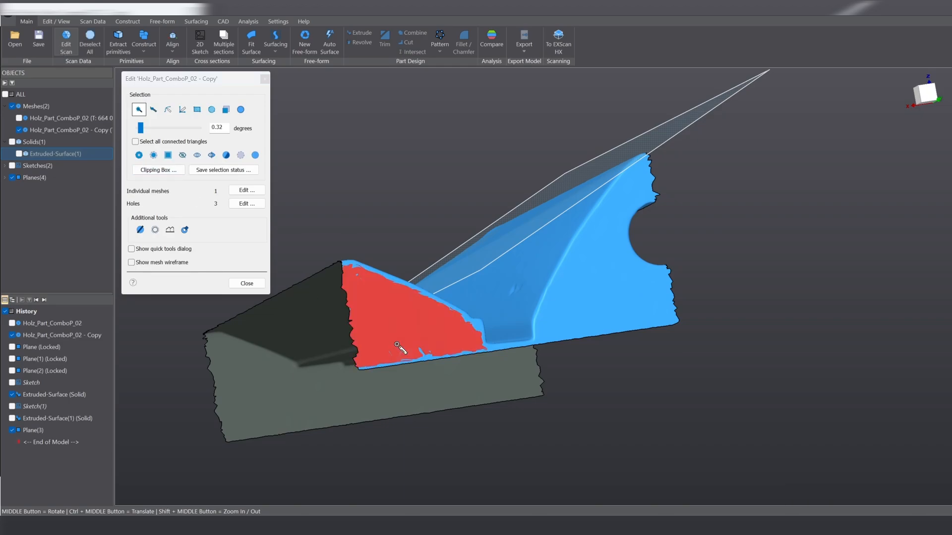
pyautogui.click(601, 318)
pyautogui.scroll(5, 507, 360)
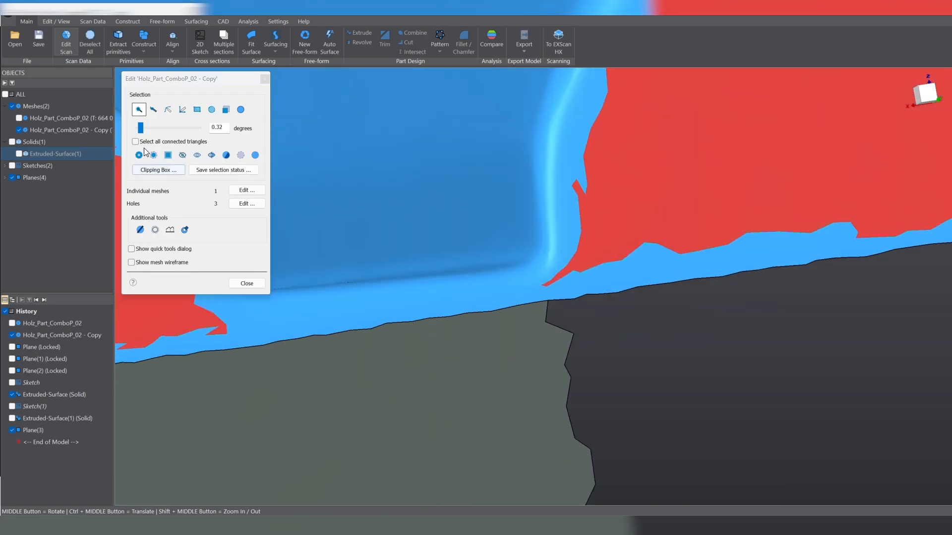
pyautogui.moveTo(140, 128); pyautogui.dragTo(150, 130)
pyautogui.scroll(-5, 752, 244)
pyautogui.scroll(-3, 751, 244)
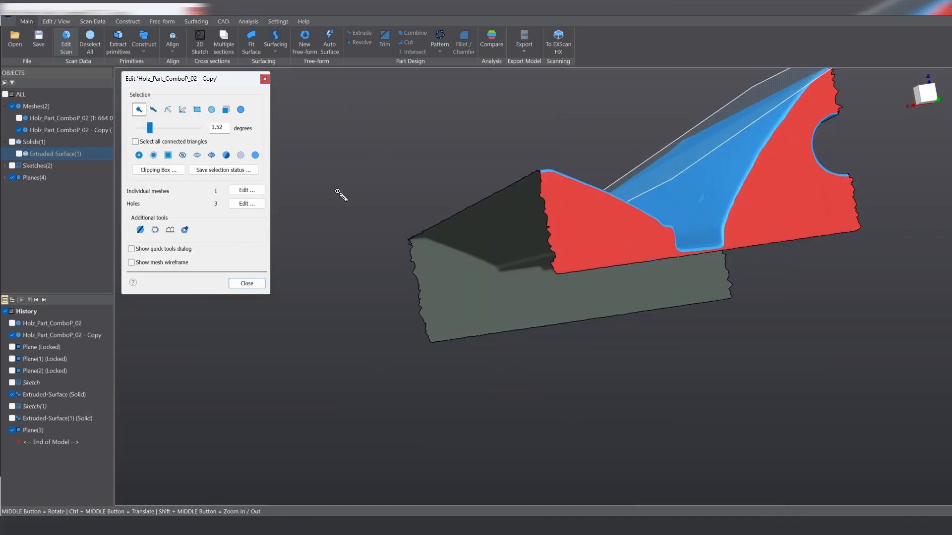
pyautogui.click(630, 248)
pyautogui.press('Delete')
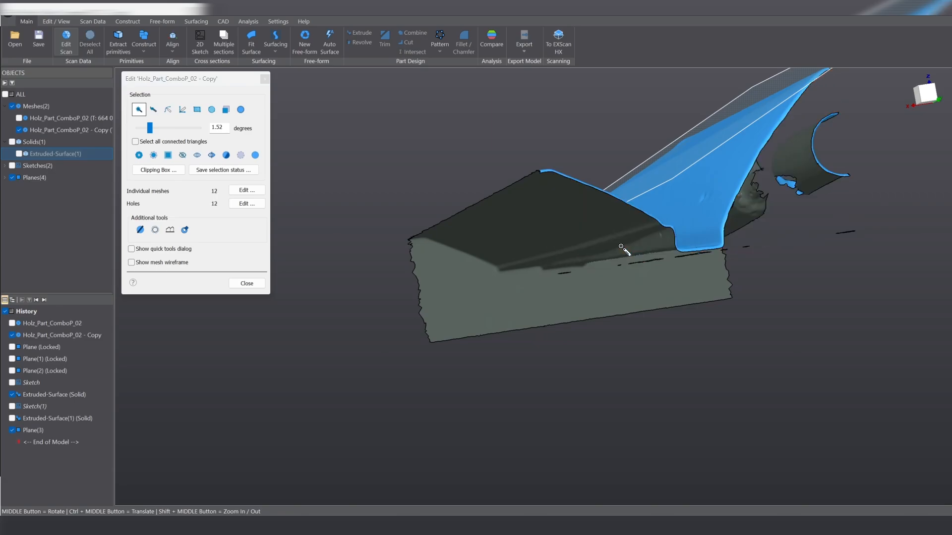
# Select the opposite vertical side face of the mesh copy and delete it.
pyautogui.moveTo(516, 238); pyautogui.dragTo(514, 319, button='middle')
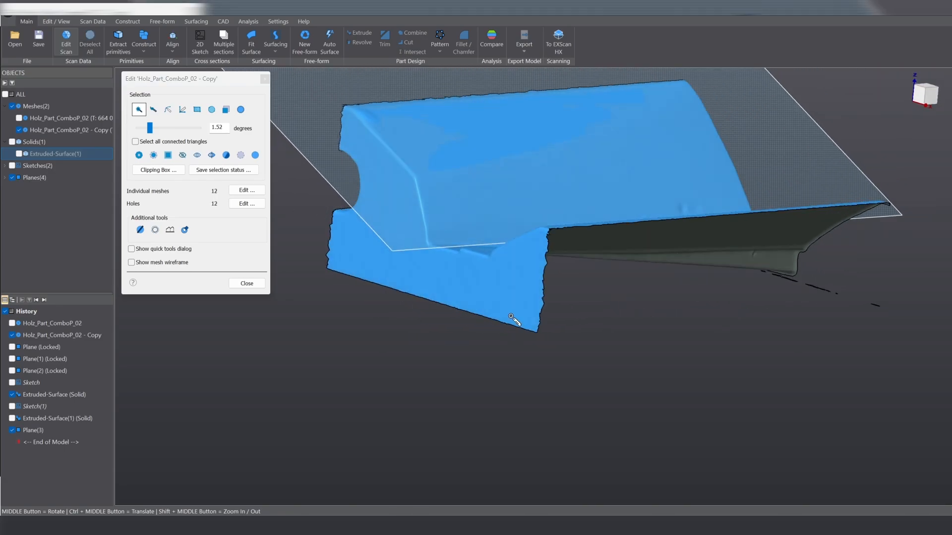
pyautogui.click(505, 298)
pyautogui.press('Delete')
# Reduce the selection tolerance to 0.56 degrees so only the flat face beside the valley's curved wall is selected, and delete it.
pyautogui.moveTo(388, 304); pyautogui.dragTo(269, 288, button='middle')
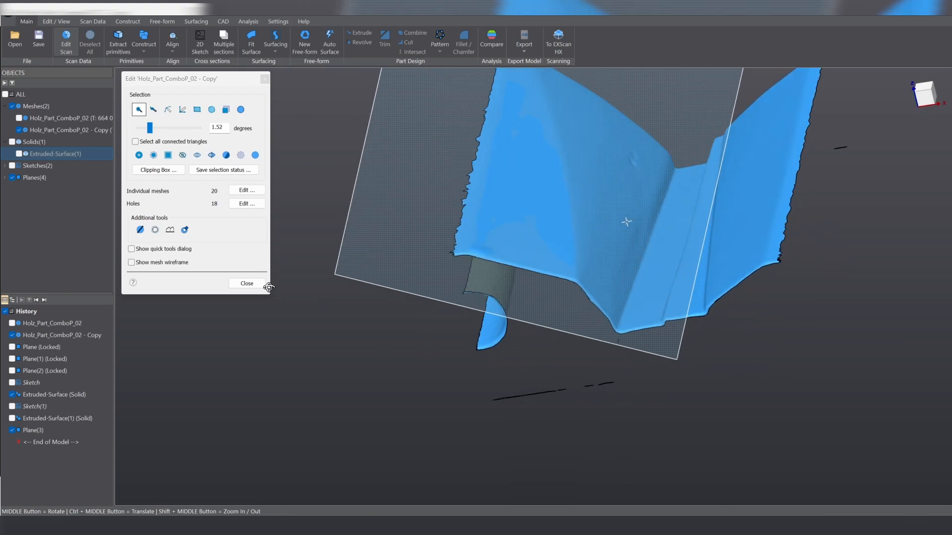
pyautogui.click(526, 207)
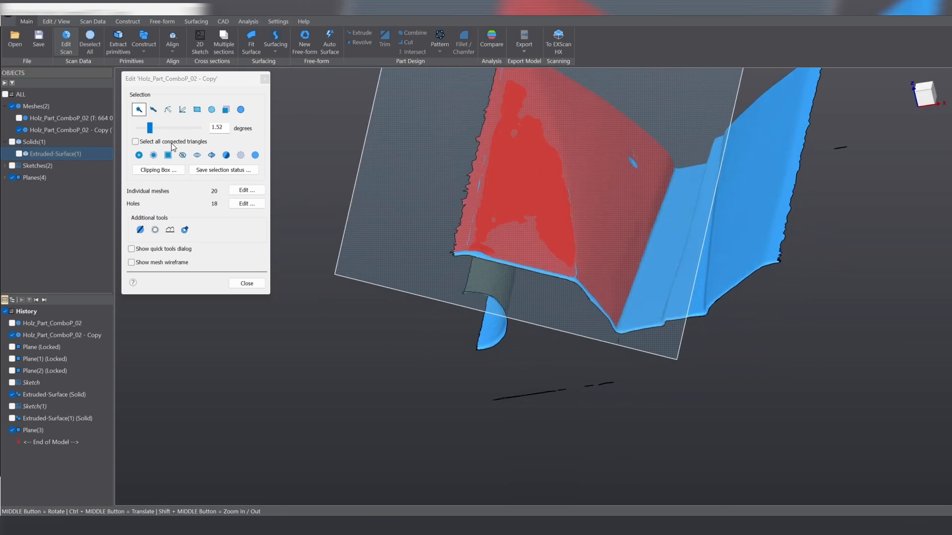
pyautogui.click(148, 134)
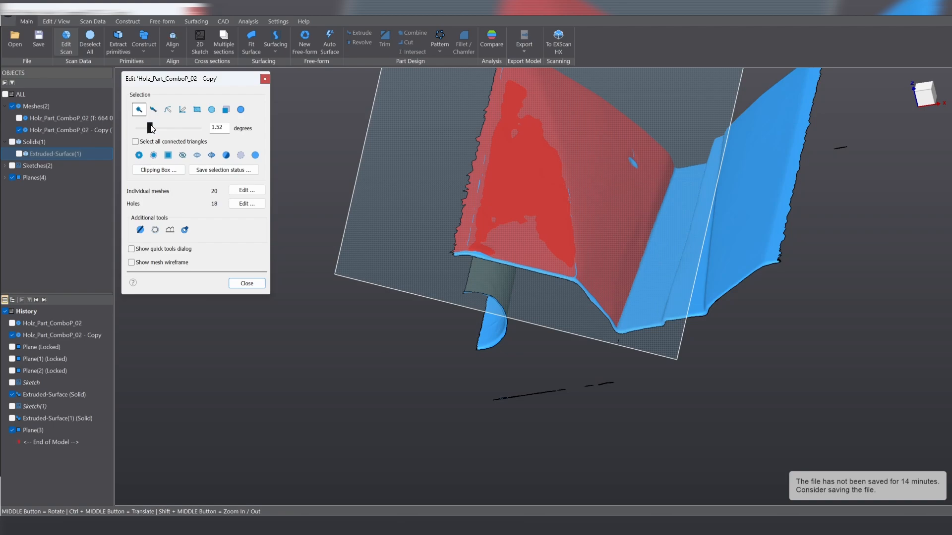
pyautogui.moveTo(152, 129); pyautogui.dragTo(145, 132)
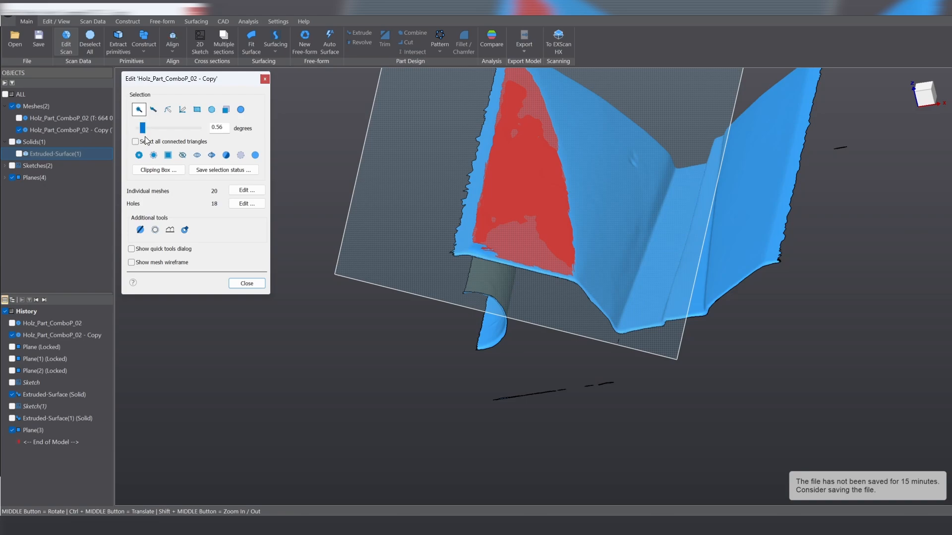
pyautogui.click(498, 189)
pyautogui.click(498, 189)
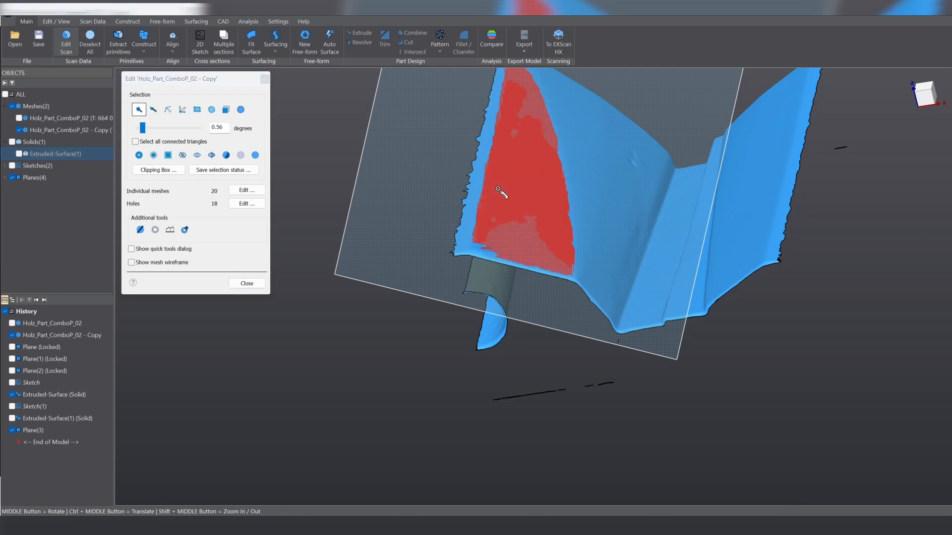
pyautogui.press('Delete')
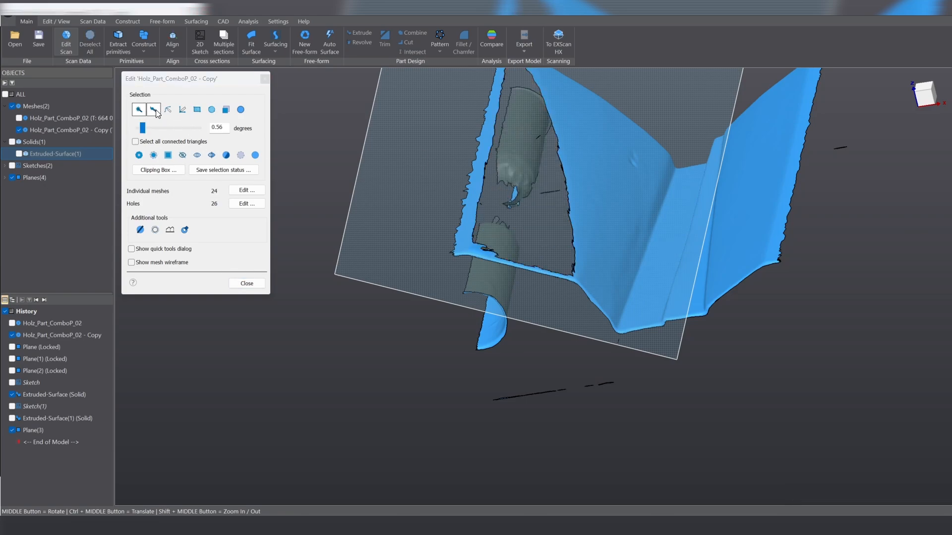
# Brush over the narrow mesh strips linking the leftover rim to the curved wall with Free Hand (Filled) Selection, and delete them.
pyautogui.click(152, 110)
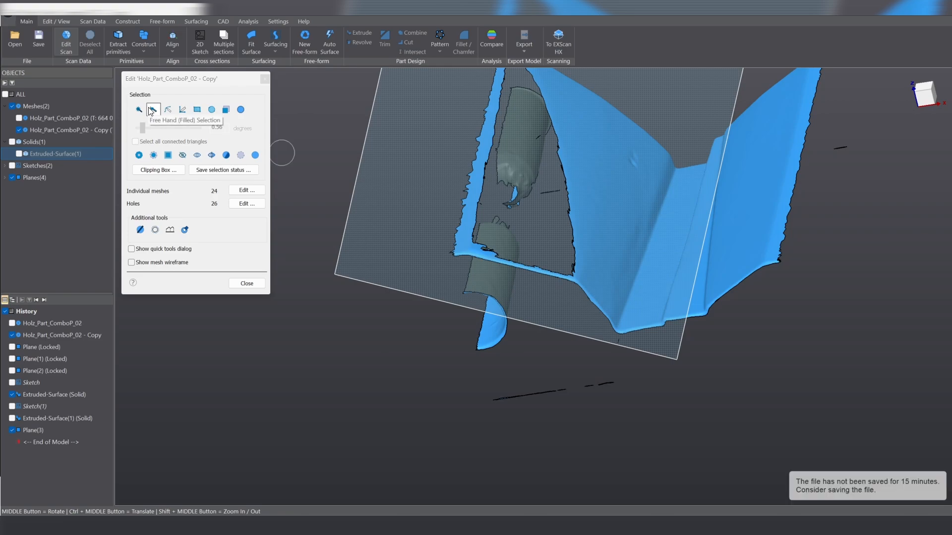
pyautogui.click(561, 285)
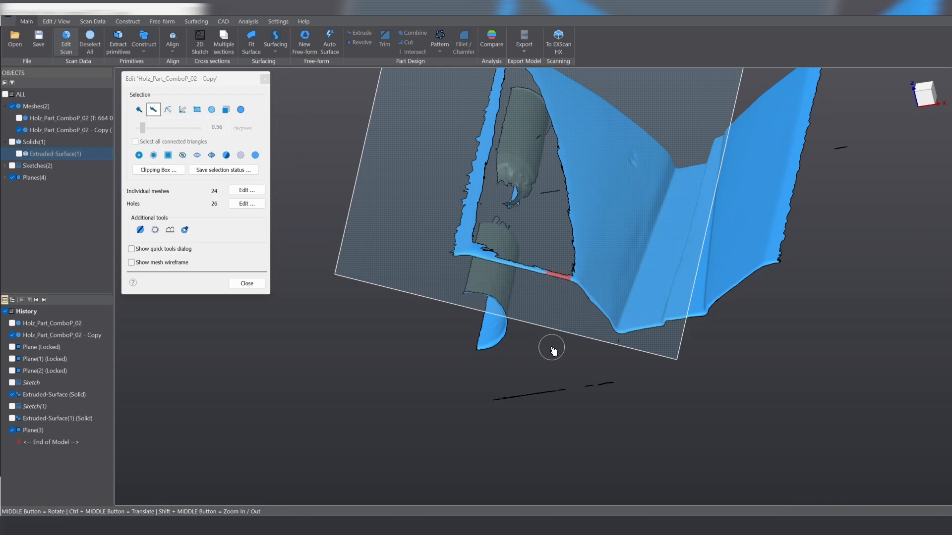
pyautogui.scroll(-2, 535, 218)
pyautogui.scroll(5, 527, 163)
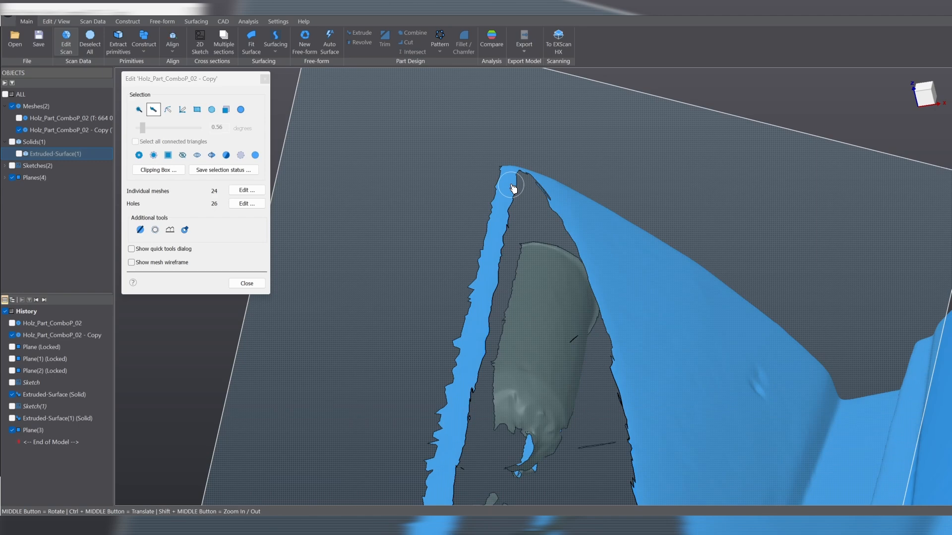
pyautogui.click(514, 188)
pyautogui.press('Delete')
pyautogui.scroll(-5, 468, 218)
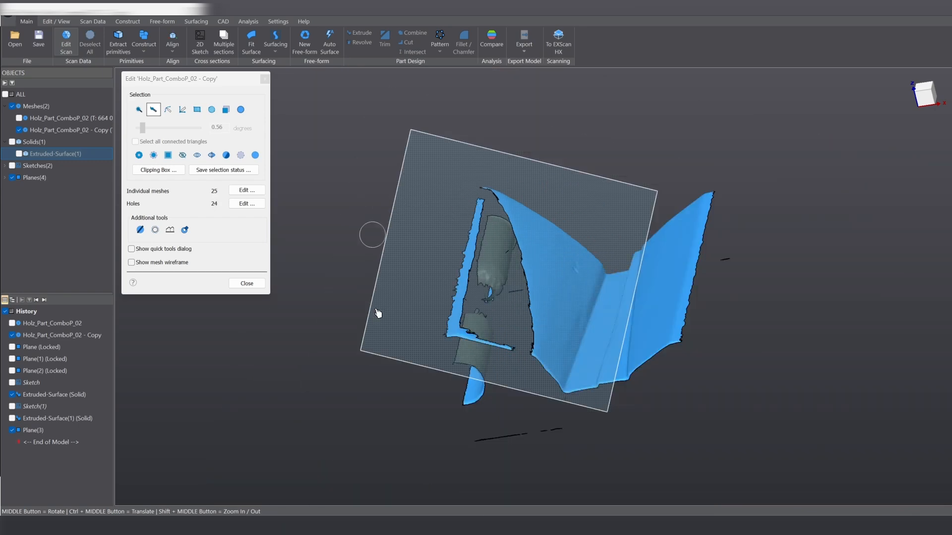
# Open the individual meshes cleanup and keep only the valley sub-mesh, removing all the loose fragments.
pyautogui.moveTo(671, 305); pyautogui.dragTo(748, 340, button='middle')
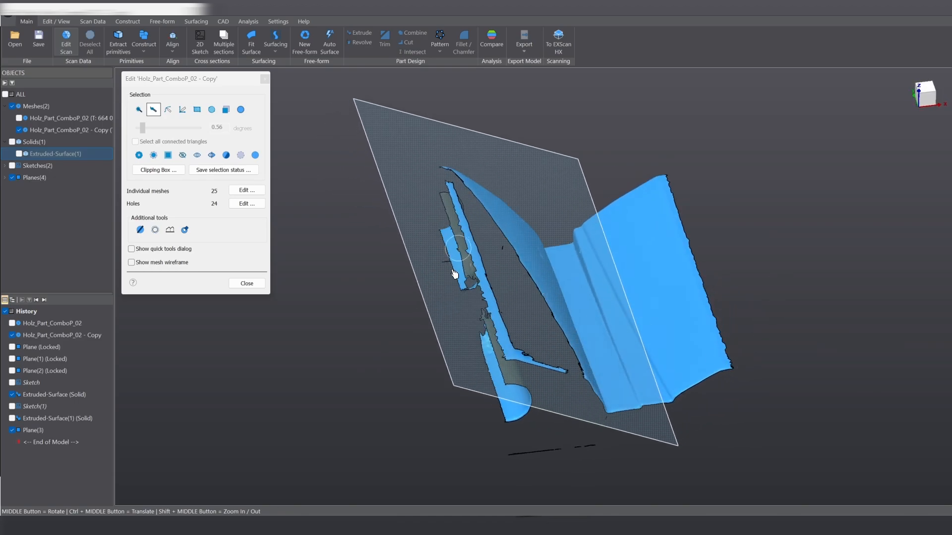
pyautogui.moveTo(410, 421); pyautogui.dragTo(394, 400, button='middle')
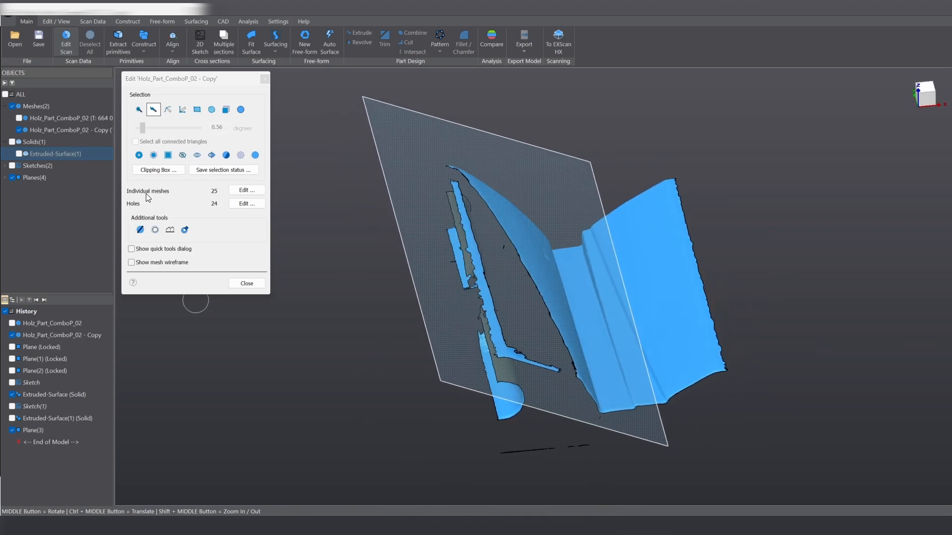
pyautogui.click(262, 190)
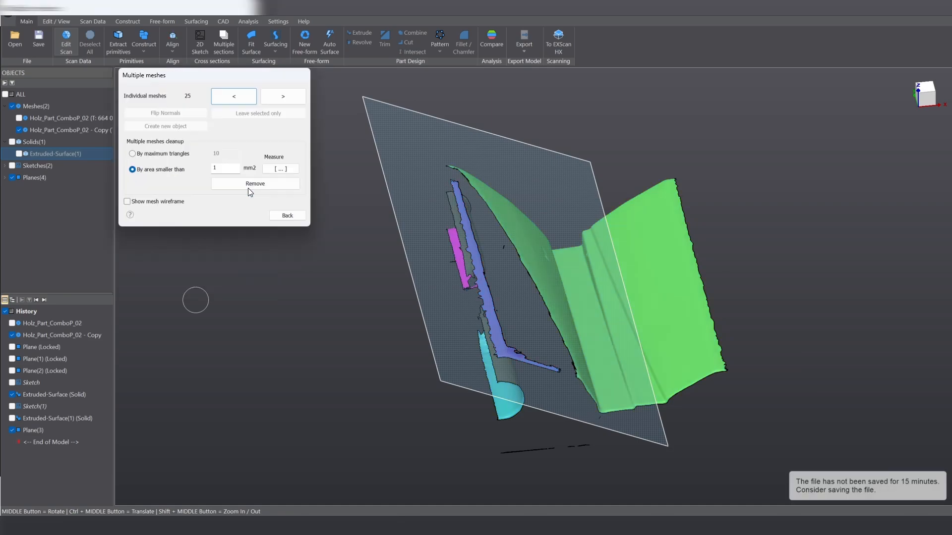
pyautogui.click(648, 310)
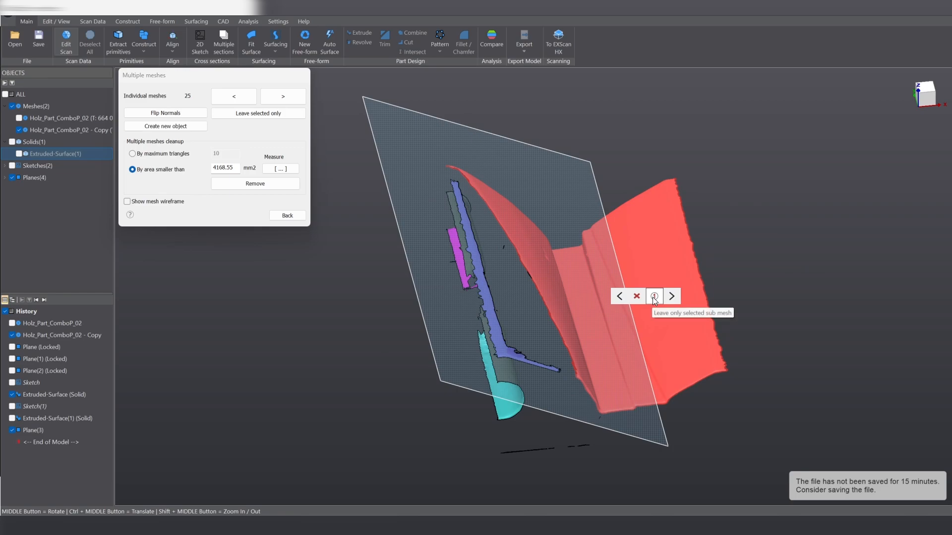
pyautogui.click(654, 296)
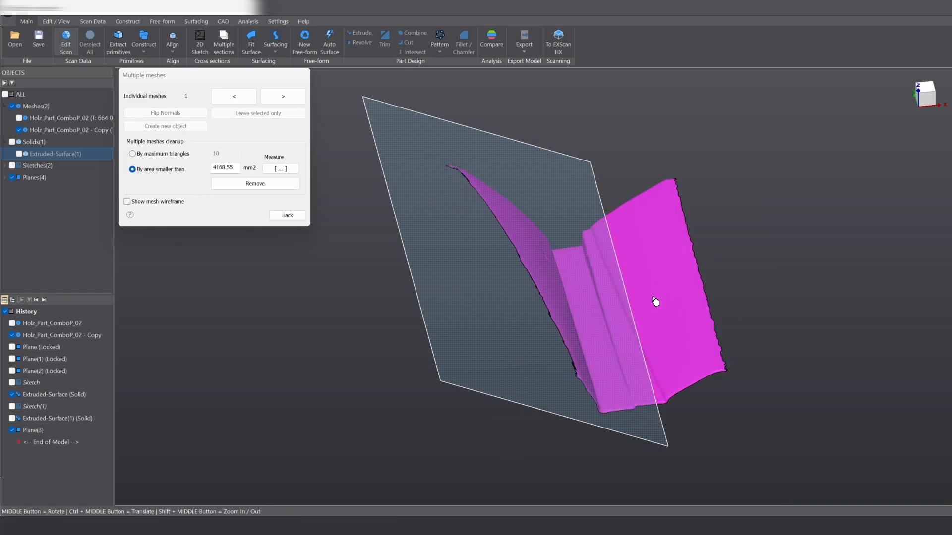
pyautogui.moveTo(788, 318); pyautogui.dragTo(724, 307, button='middle')
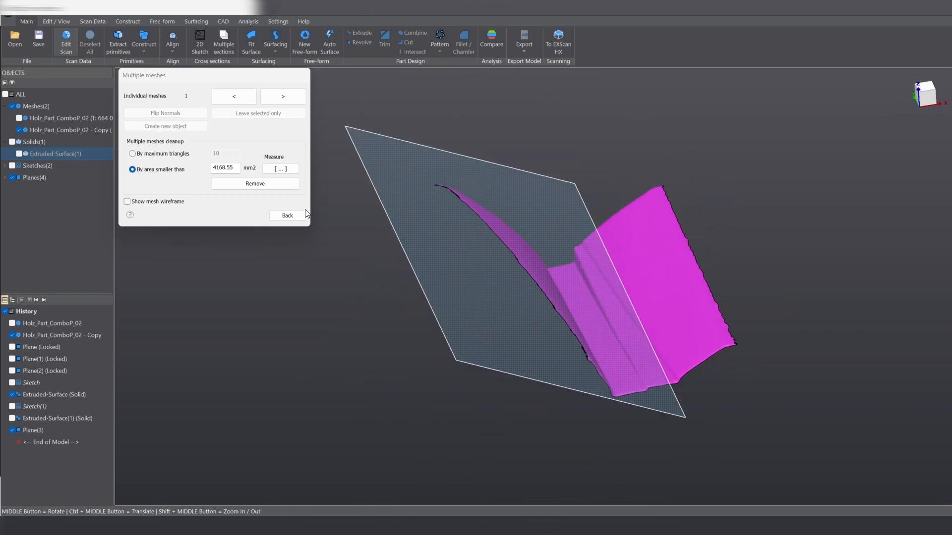
pyautogui.click(287, 216)
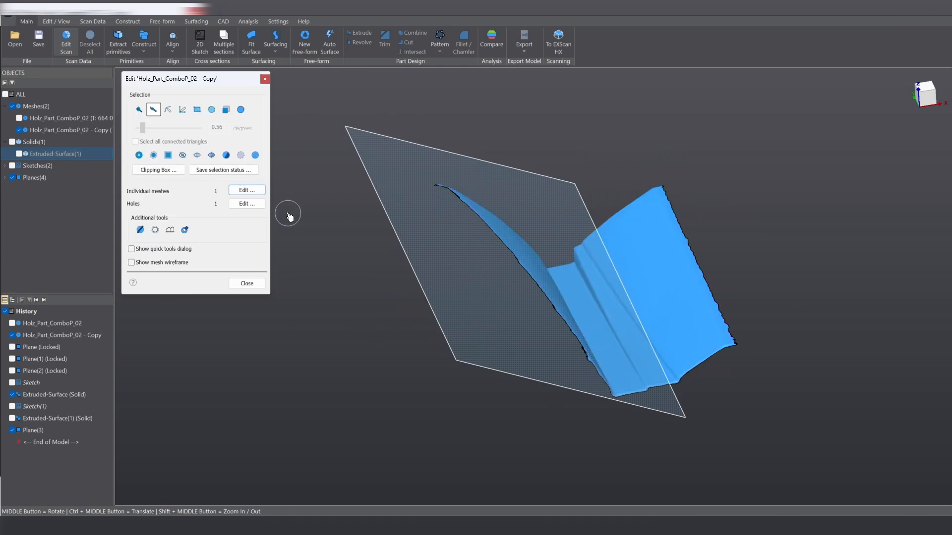
# Finish editing the mesh copy and inspect the isolated valley surface from several sides.
pyautogui.click(252, 286)
pyautogui.moveTo(405, 253); pyautogui.dragTo(810, 268, button='middle')
pyautogui.moveTo(387, 222); pyautogui.dragTo(528, 426, button='middle')
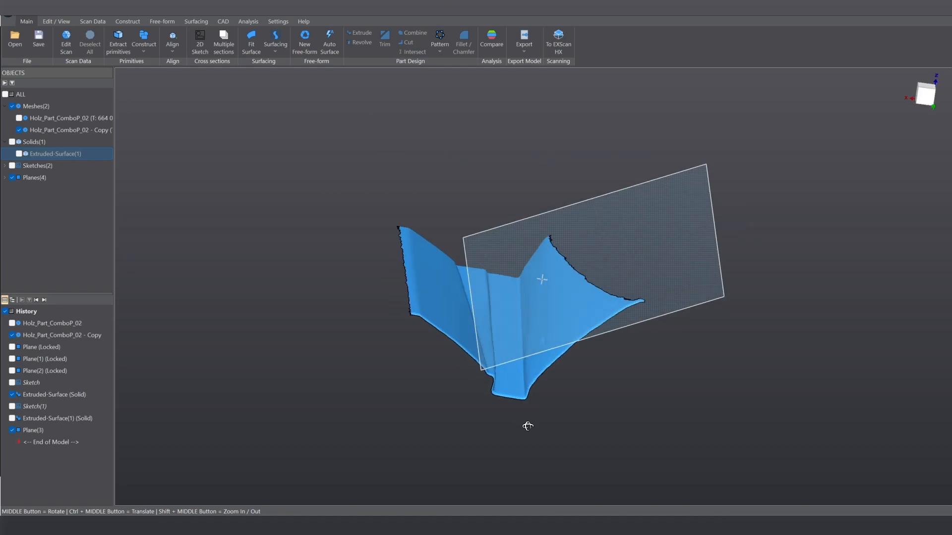
pyautogui.moveTo(614, 206); pyautogui.dragTo(377, 333, button='middle')
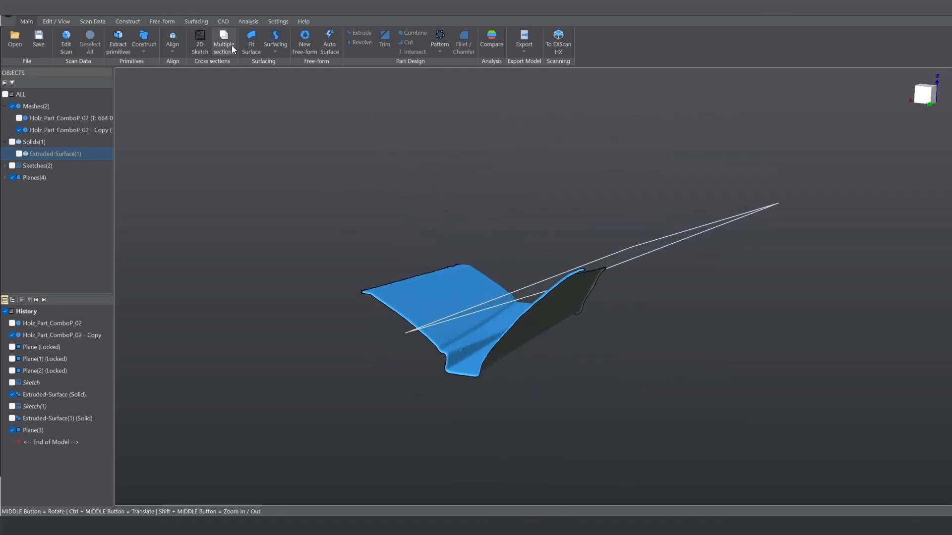
# Start multiple cross sections through the valley mesh with the OXZ orientation and check how they run along the valley.
pyautogui.click(214, 49)
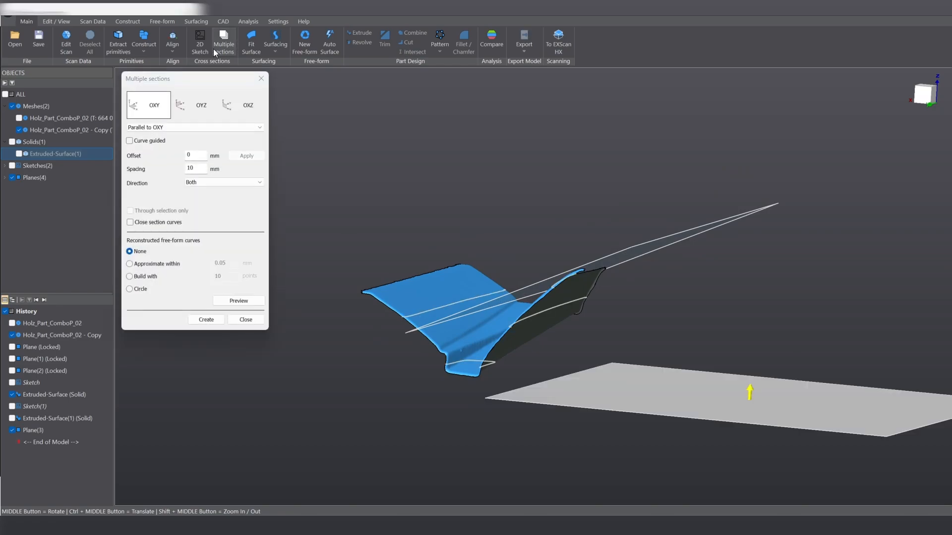
pyautogui.click(189, 104)
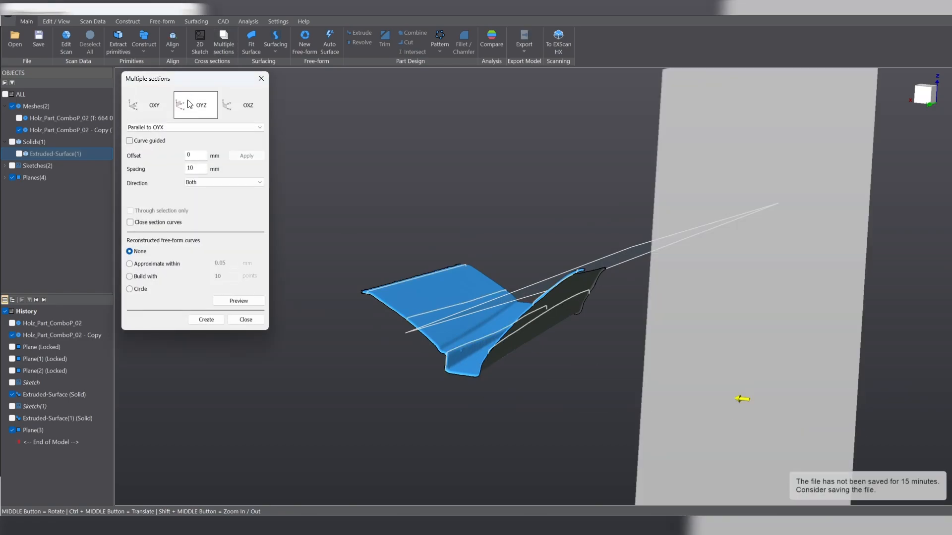
pyautogui.click(225, 105)
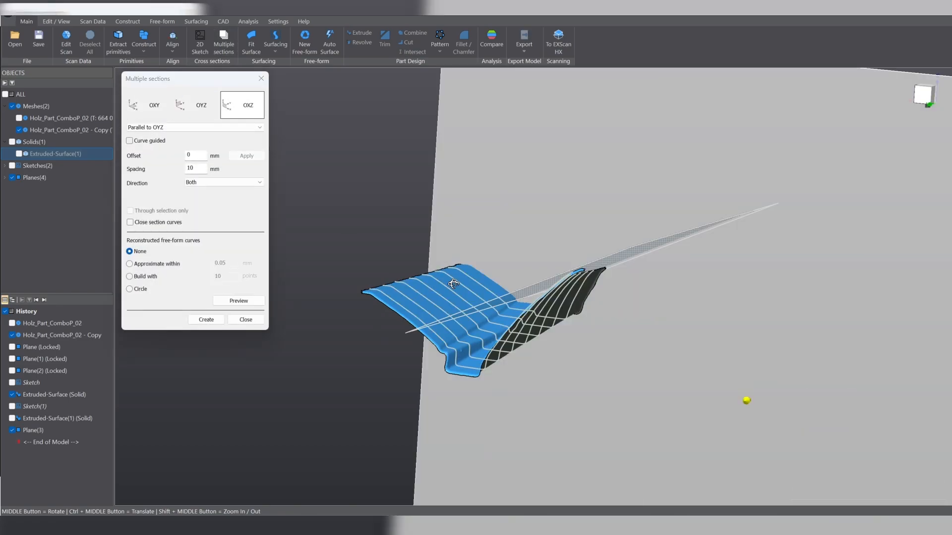
pyautogui.moveTo(486, 307); pyautogui.dragTo(758, 352, button='middle')
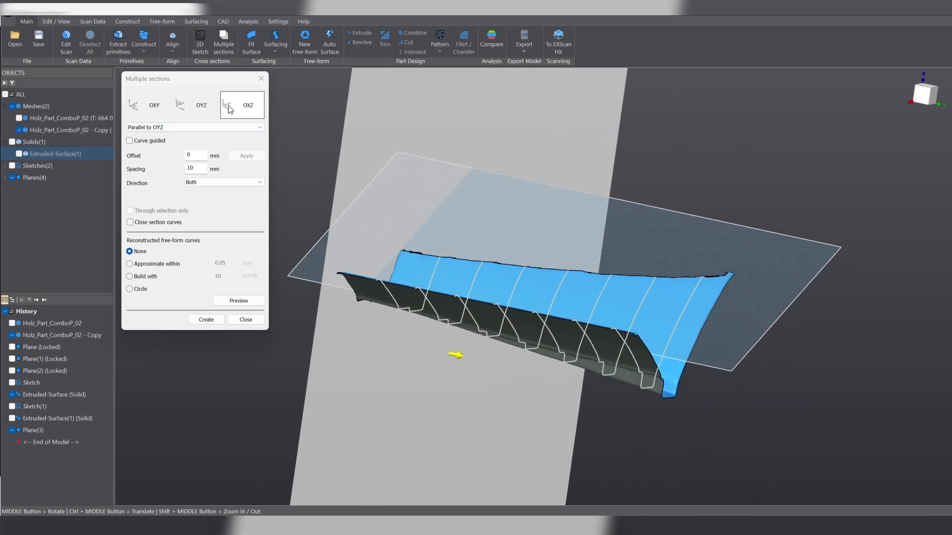
pyautogui.moveTo(781, 320); pyautogui.dragTo(672, 178, button='middle')
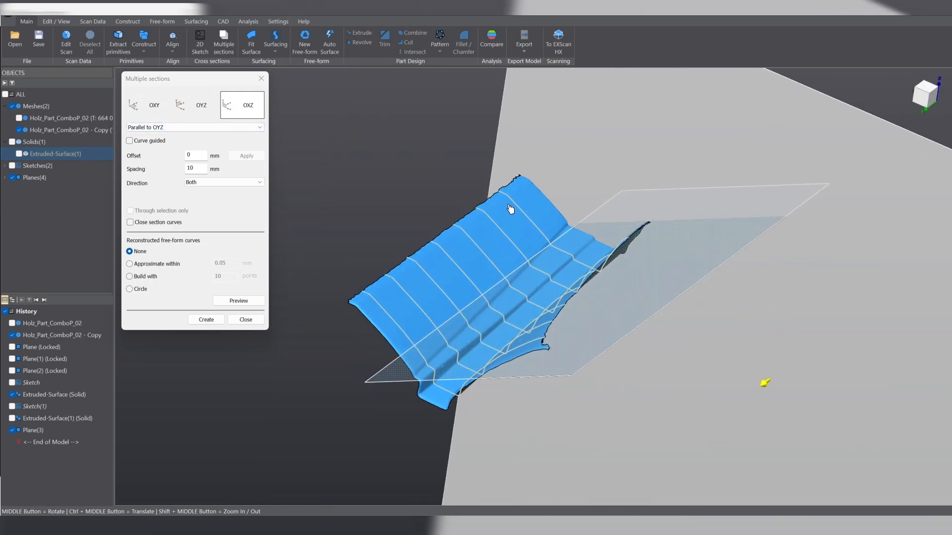
# Set the cross sections' offset to 2 mm and their spacing to 14 mm along the valley mesh.
pyautogui.doubleClick(187, 156)
pyautogui.write('2')
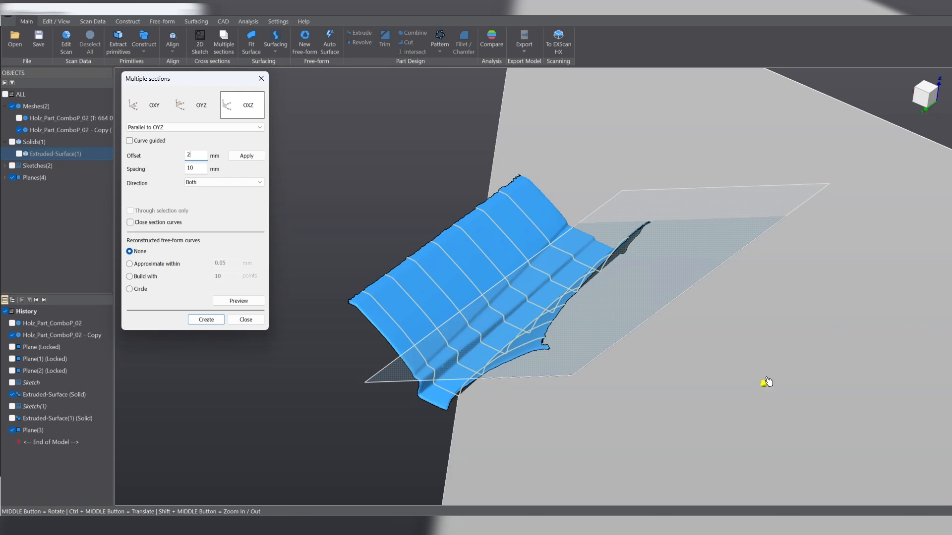
pyautogui.moveTo(703, 290); pyautogui.dragTo(597, 354, button='middle')
pyautogui.click(236, 157)
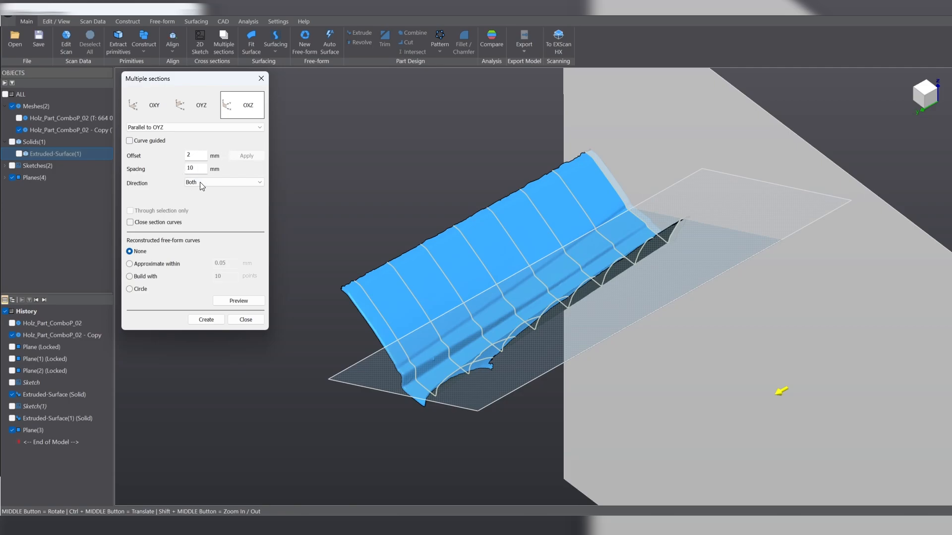
pyautogui.moveTo(195, 168); pyautogui.dragTo(181, 168)
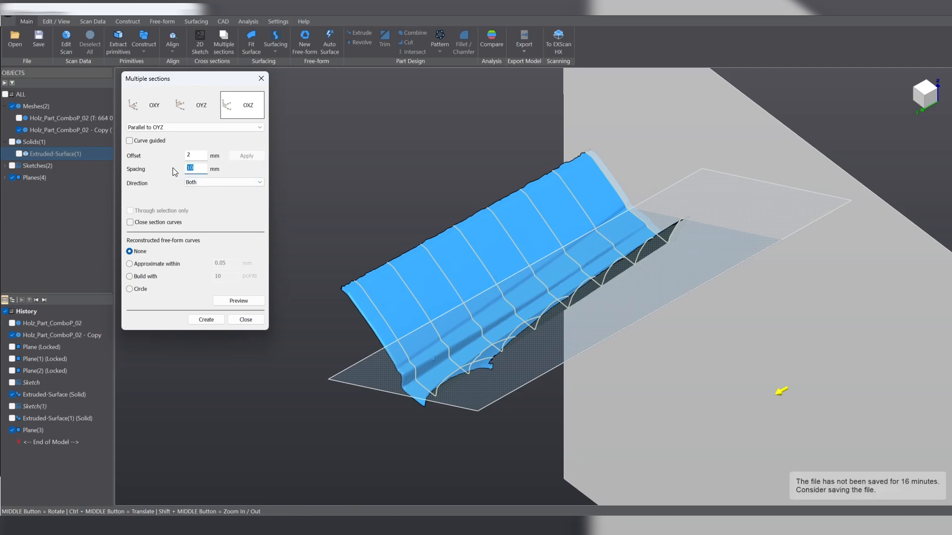
pyautogui.write('14')
pyautogui.click(255, 159)
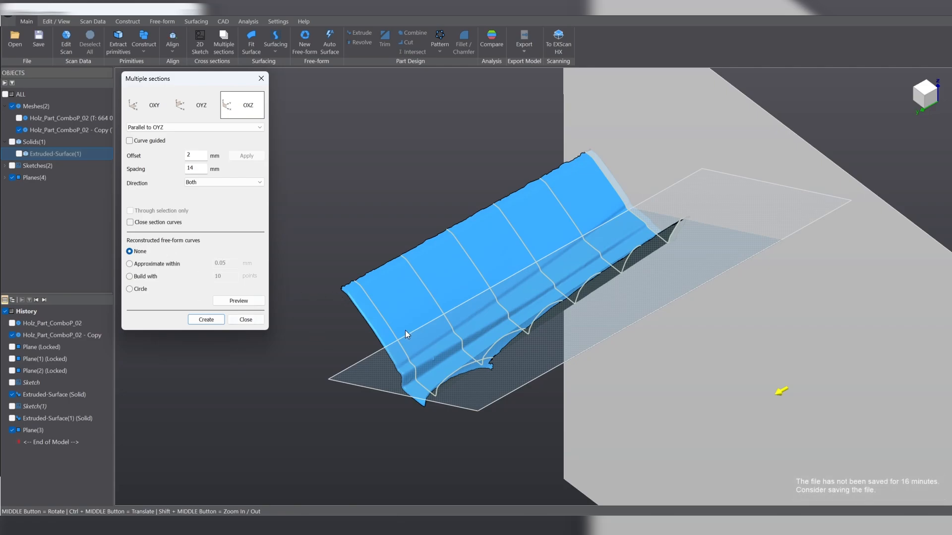
pyautogui.moveTo(355, 344); pyautogui.dragTo(489, 304, button='middle')
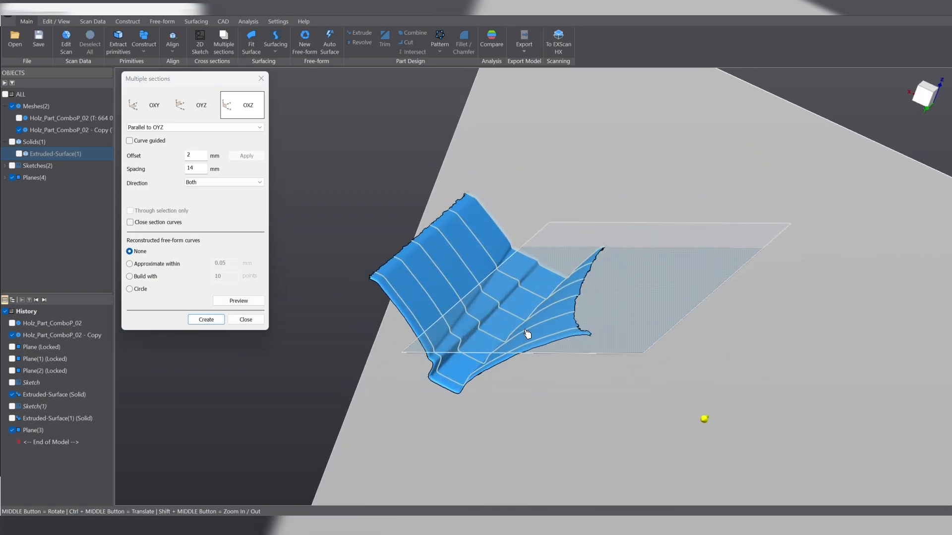
# Reconstruct the sections as free-form curves built with 60 points and preview them against the mesh.
pyautogui.click(129, 277)
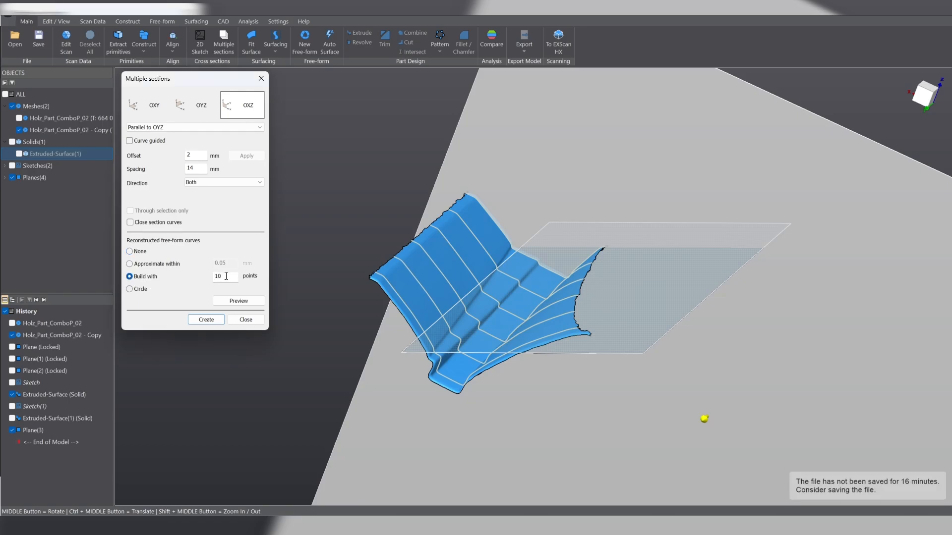
pyautogui.press('Tab')
pyautogui.write('6')
pyautogui.click(242, 301)
pyautogui.moveTo(367, 276); pyautogui.dragTo(414, 310, button='middle')
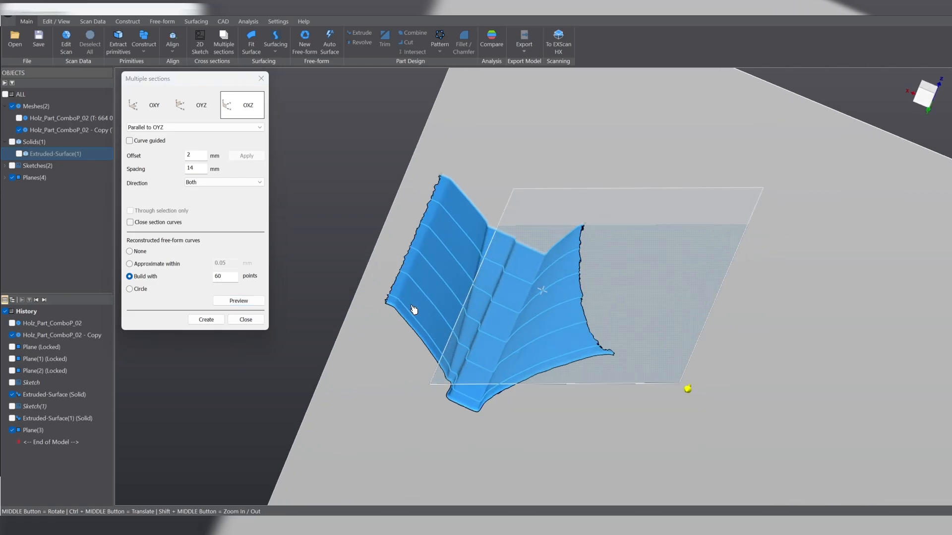
pyautogui.scroll(5, 542, 333)
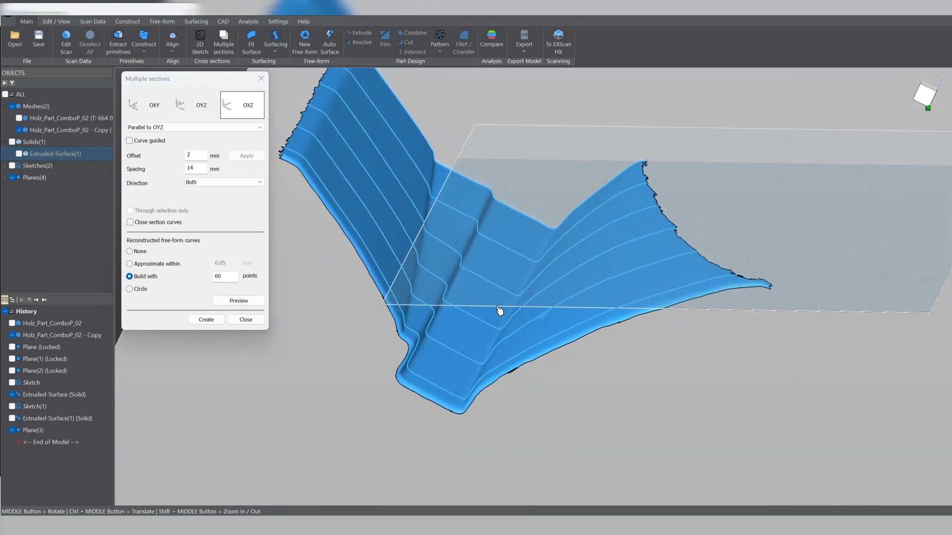
# Try building the free-form section curves with only 10 points and preview how closely they follow the mesh.
pyautogui.doubleClick(216, 276)
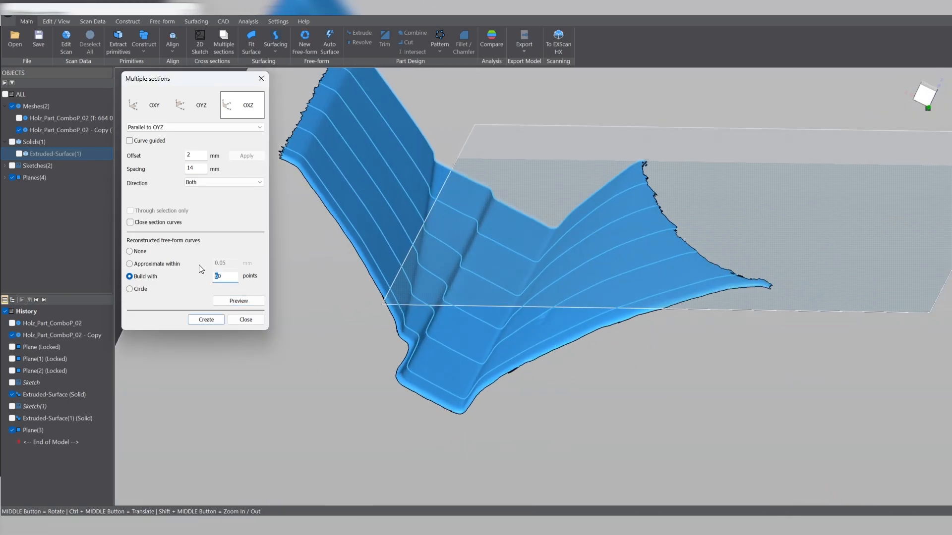
pyautogui.write('10')
pyautogui.click(257, 302)
pyautogui.moveTo(354, 336); pyautogui.dragTo(516, 300, button='middle')
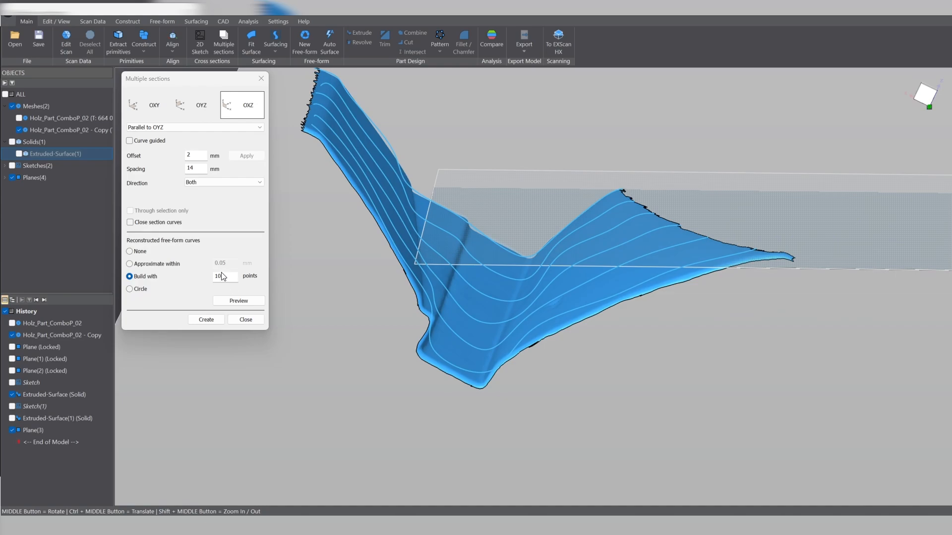
# Set the free-form curves back to 60 points, preview them, and create the cross sections.
pyautogui.moveTo(218, 278); pyautogui.dragTo(205, 278)
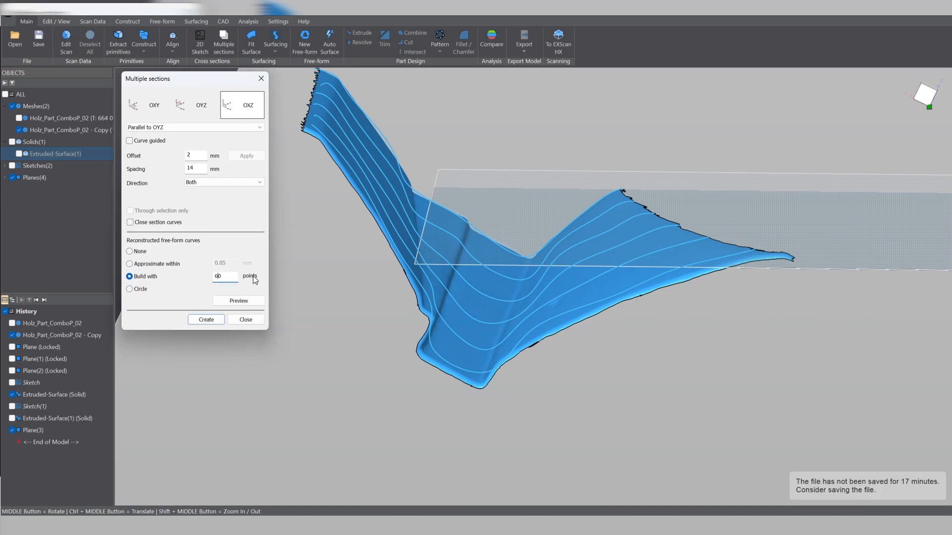
pyautogui.click(233, 303)
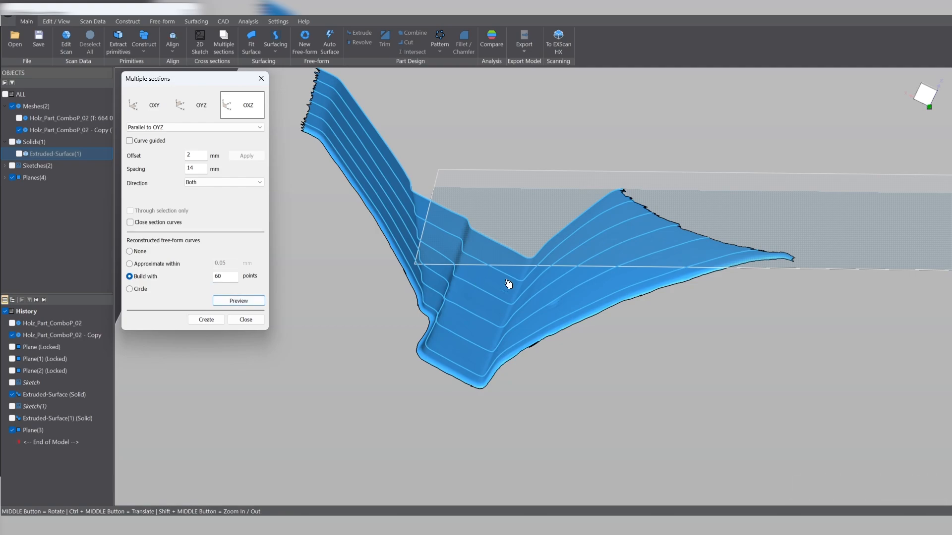
pyautogui.moveTo(530, 266); pyautogui.dragTo(500, 270, button='middle')
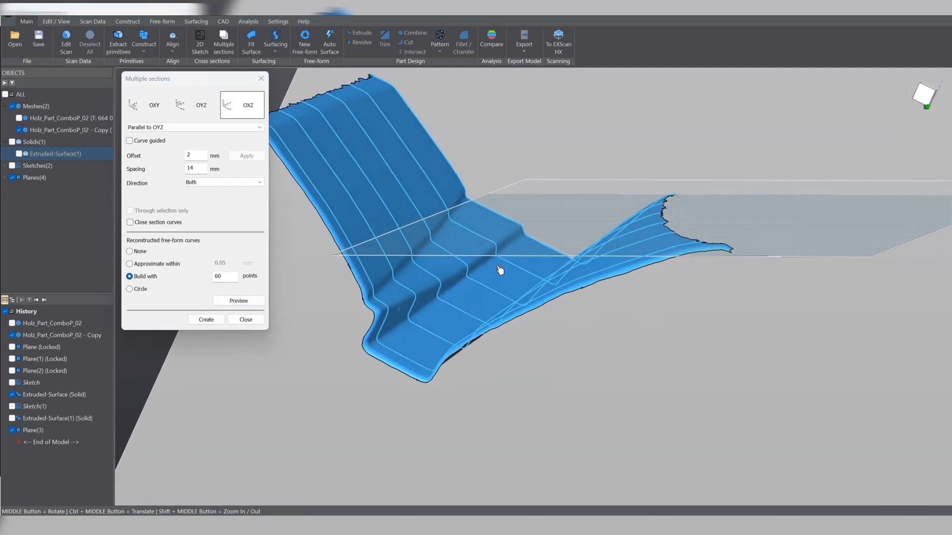
pyautogui.click(214, 322)
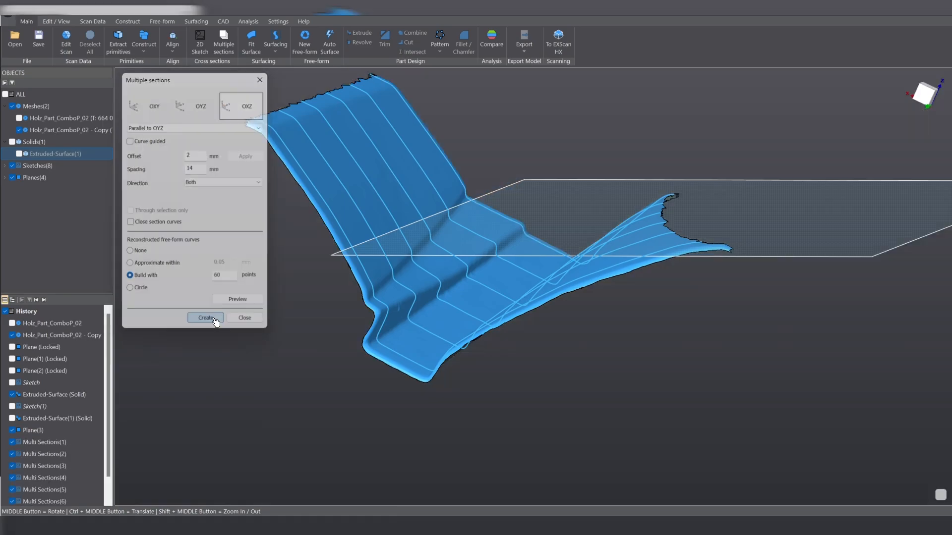
pyautogui.moveTo(555, 231); pyautogui.dragTo(486, 263, button='middle')
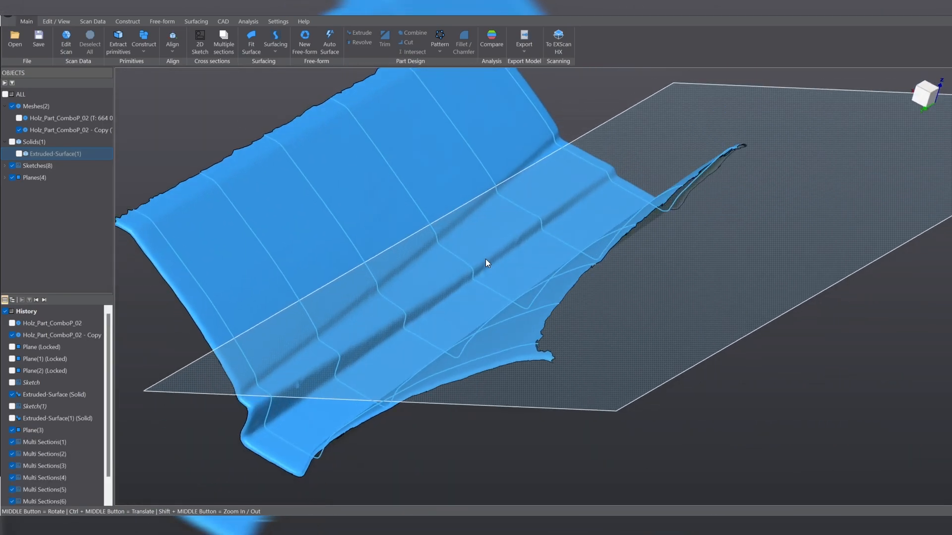
pyautogui.scroll(-3, 402, 229)
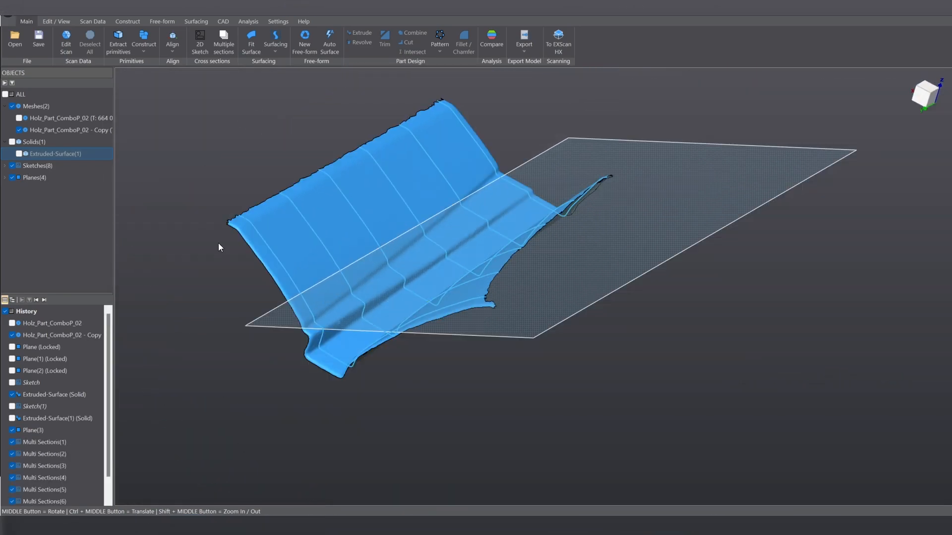
# Hide all planes, select the six section curves across the valley, and start a Loft through them.
pyautogui.click(12, 178)
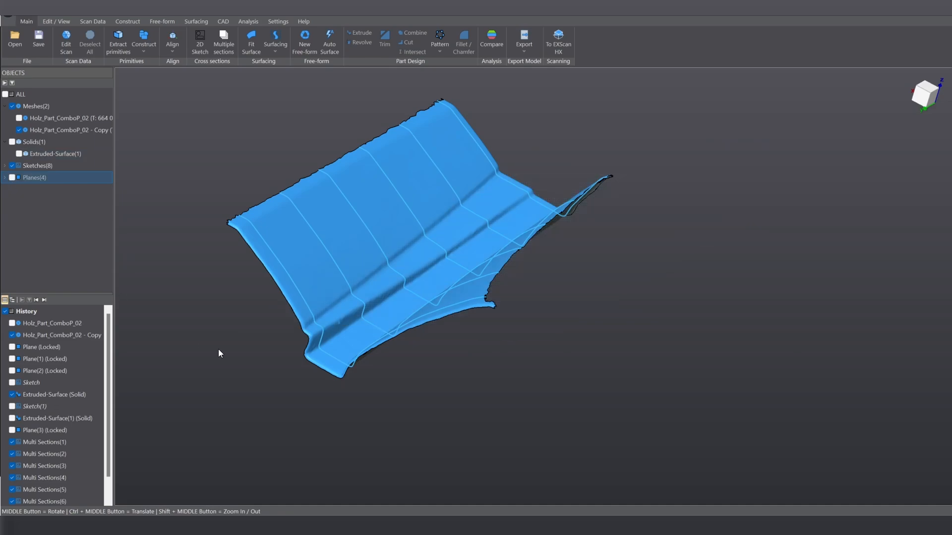
pyautogui.moveTo(189, 82); pyautogui.dragTo(694, 442)
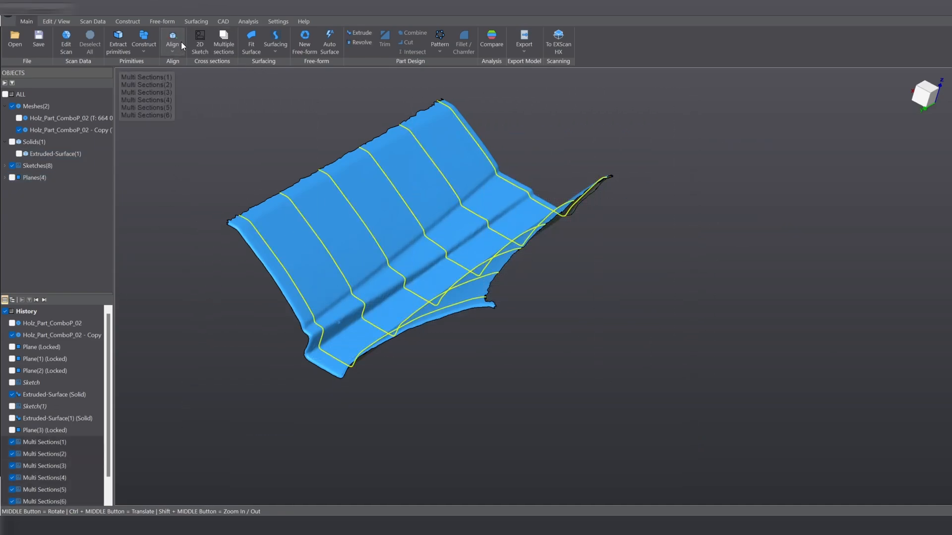
pyautogui.click(191, 20)
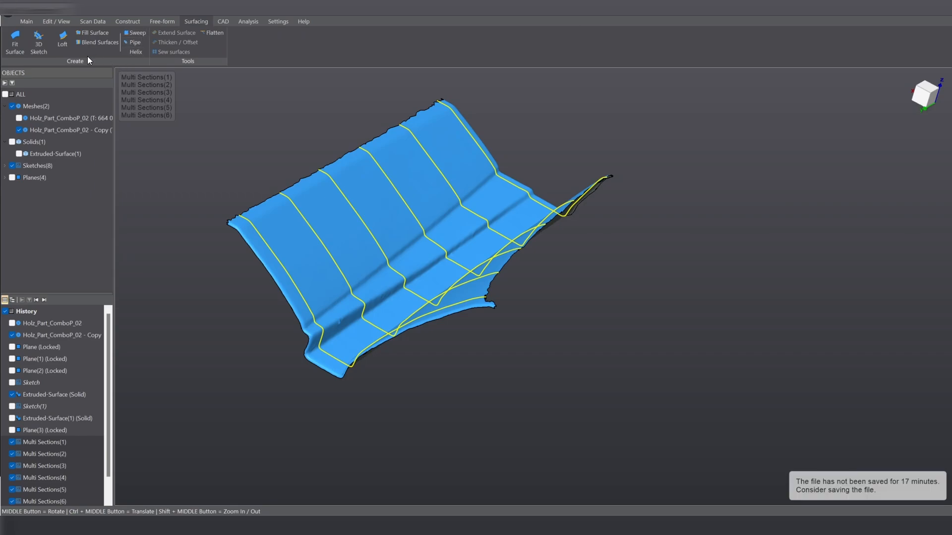
pyautogui.click(63, 39)
pyautogui.moveTo(338, 412); pyautogui.dragTo(351, 396, button='middle')
# Make the loft ruled with Iso-parametric approximation and create the surface.
pyautogui.click(179, 95)
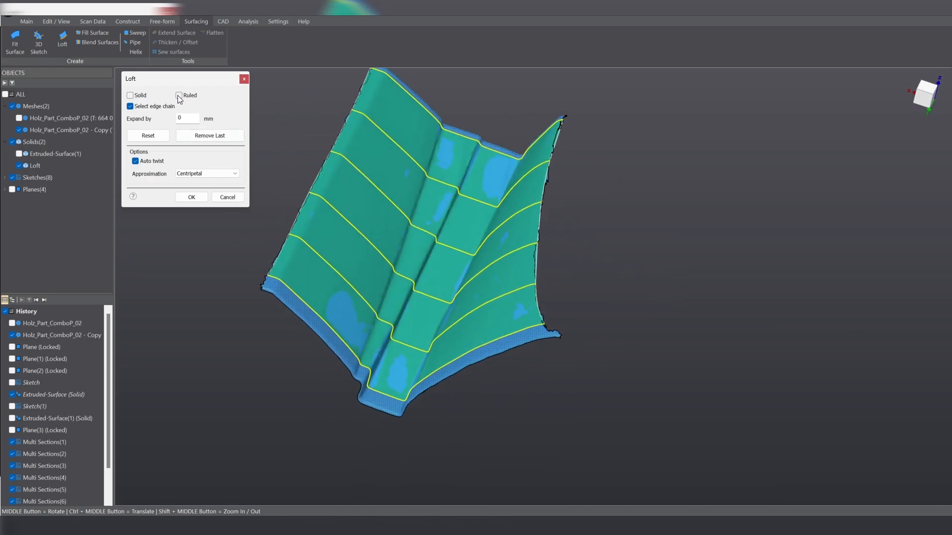
pyautogui.moveTo(457, 264); pyautogui.dragTo(415, 255, button='middle')
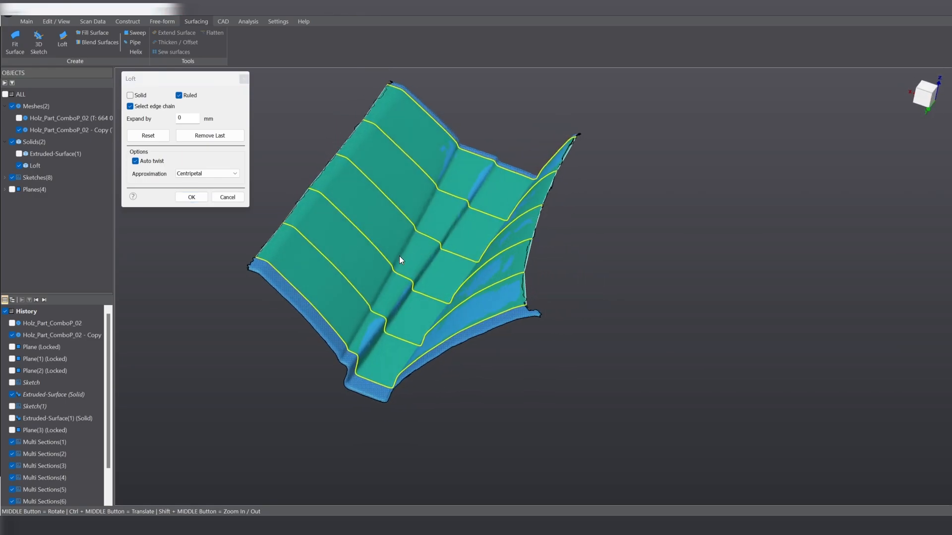
pyautogui.click(209, 173)
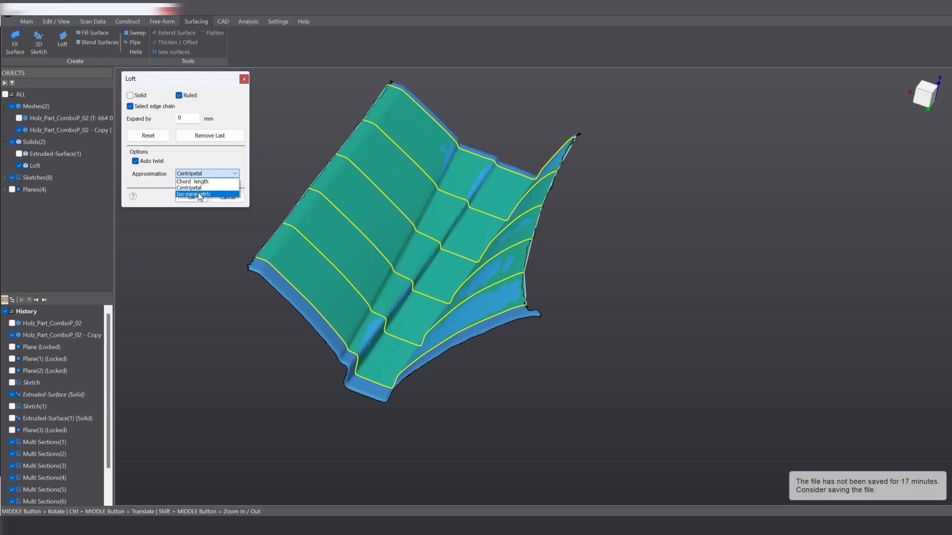
pyautogui.click(198, 193)
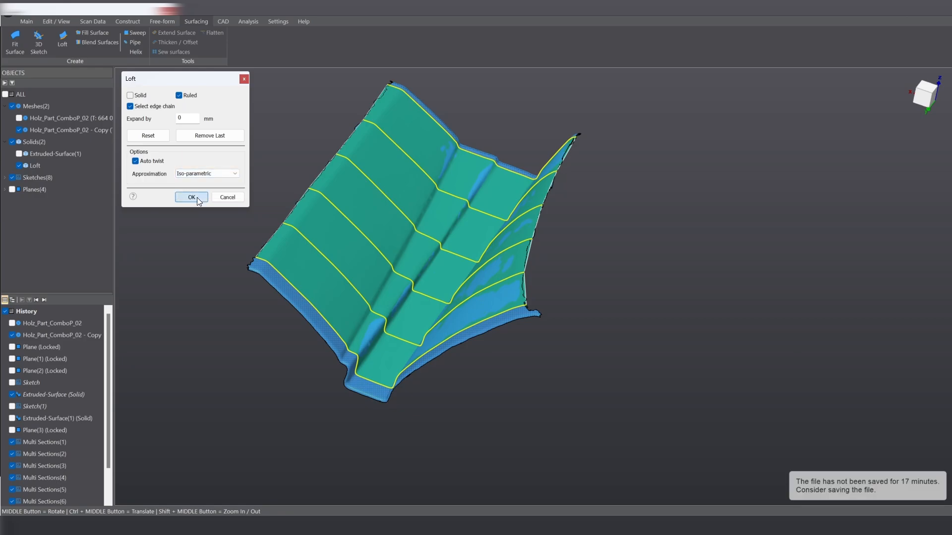
pyautogui.click(191, 197)
# Compare the lofted surface with the valley mesh by temporarily hiding the mesh copy.
pyautogui.moveTo(208, 218); pyautogui.dragTo(234, 266, button='middle')
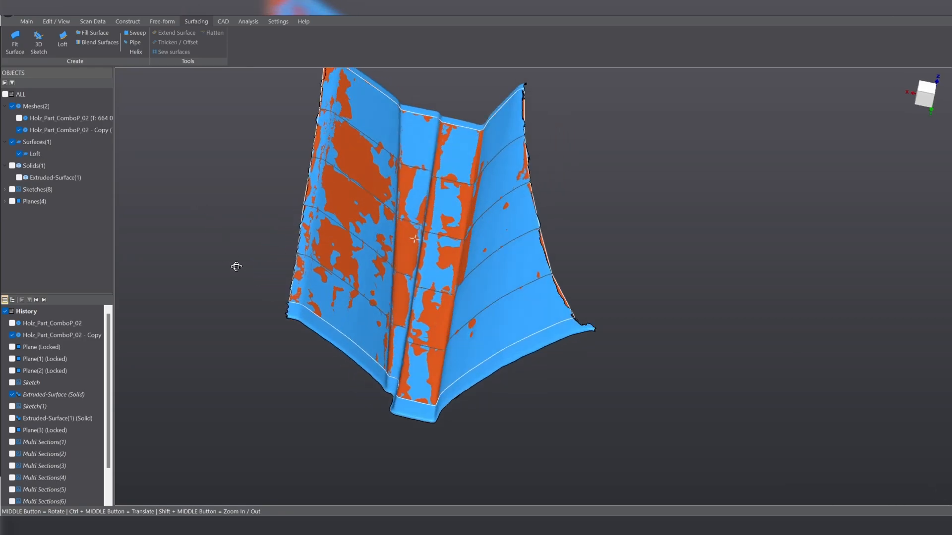
pyautogui.click(21, 130)
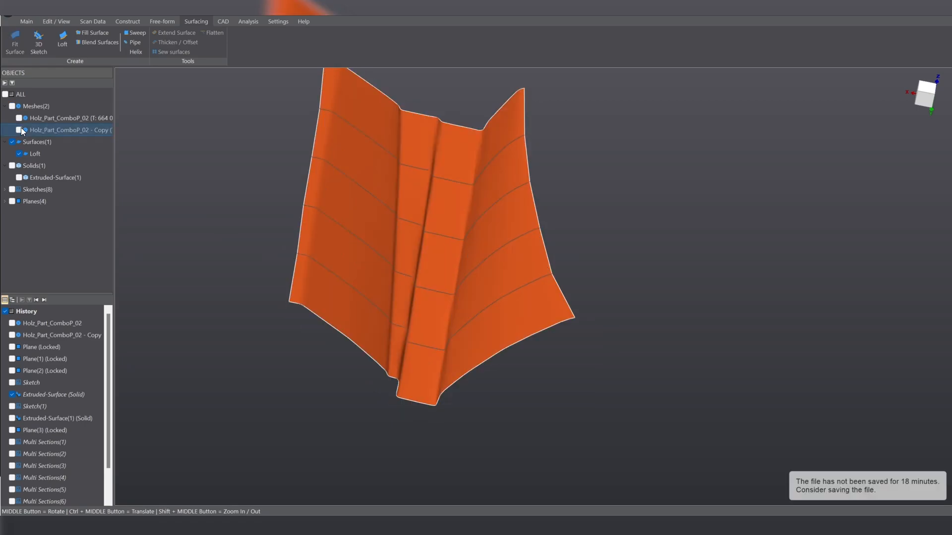
pyautogui.click(21, 130)
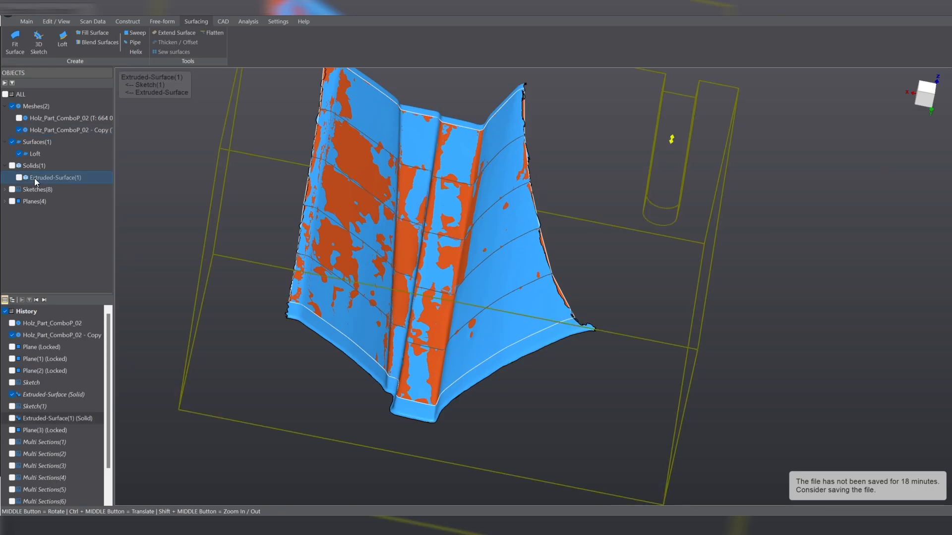
# Flip the lofted surface's orientation and show the extruded block solid together with it.
pyautogui.click(31, 166)
pyautogui.click(32, 153)
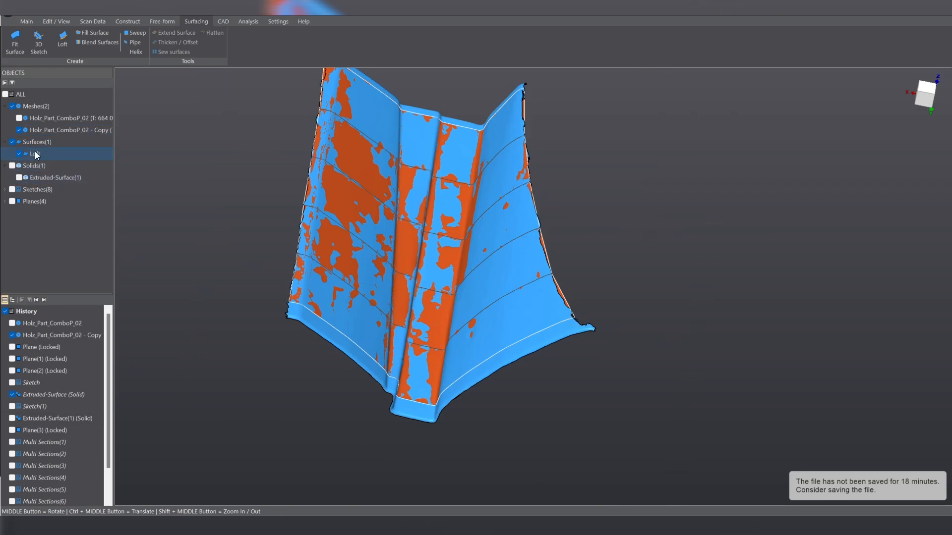
pyautogui.rightClick(34, 152)
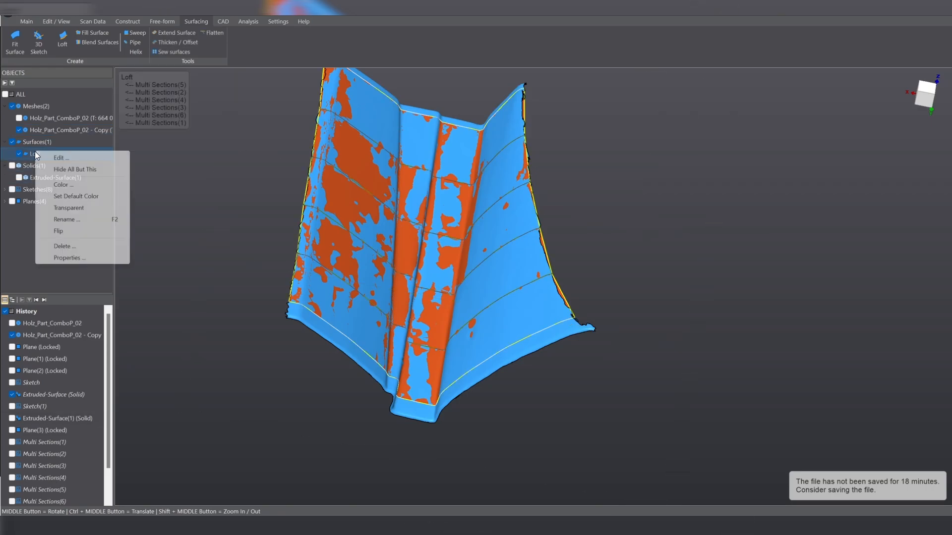
pyautogui.click(73, 232)
pyautogui.moveTo(299, 295); pyautogui.dragTo(318, 295, button='middle')
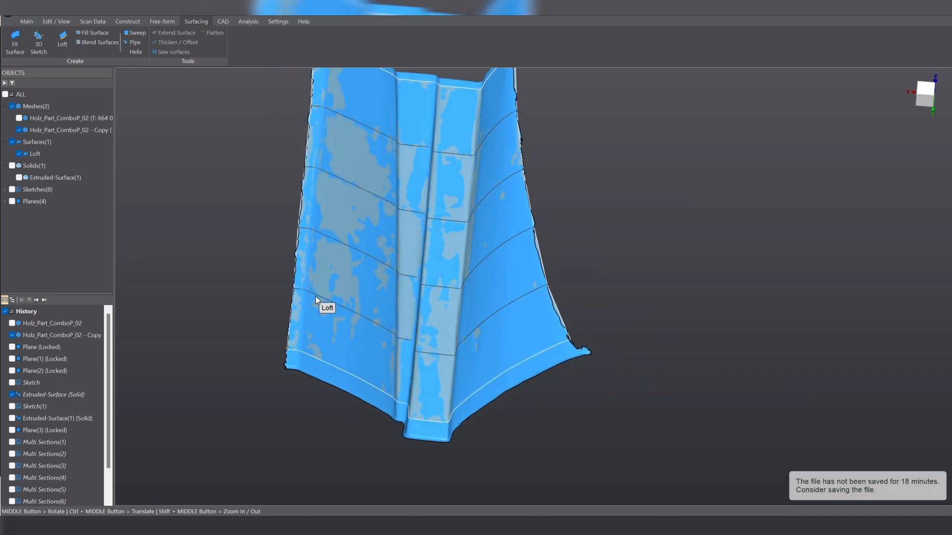
pyautogui.click(19, 177)
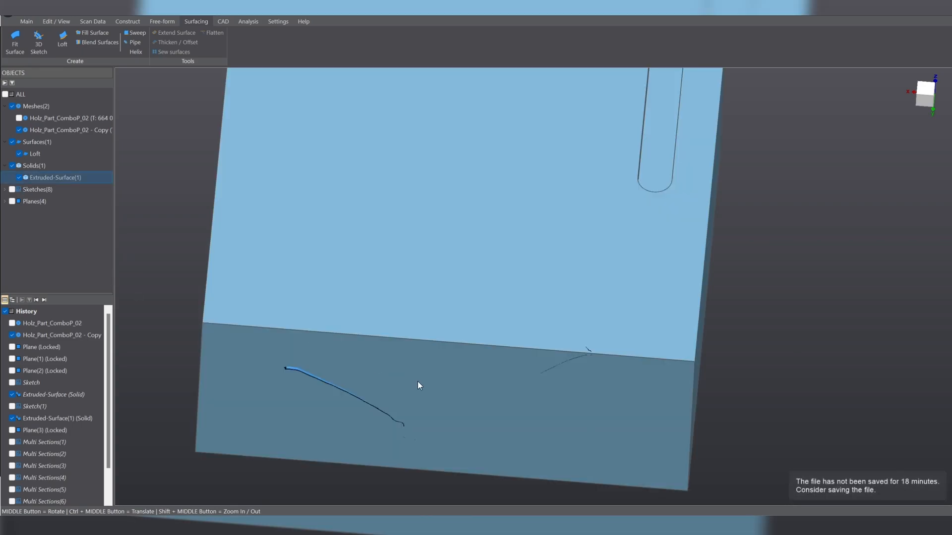
# Show the first valley section curve, Multi Sections(1), against the block and open it for editing.
pyautogui.moveTo(419, 385)
pyautogui.mouseDown(button='middle')
pyautogui.moveTo(431, 291)
pyautogui.moveTo(445, 295)
pyautogui.moveTo(392, 387)
pyautogui.mouseUp(button='middle')
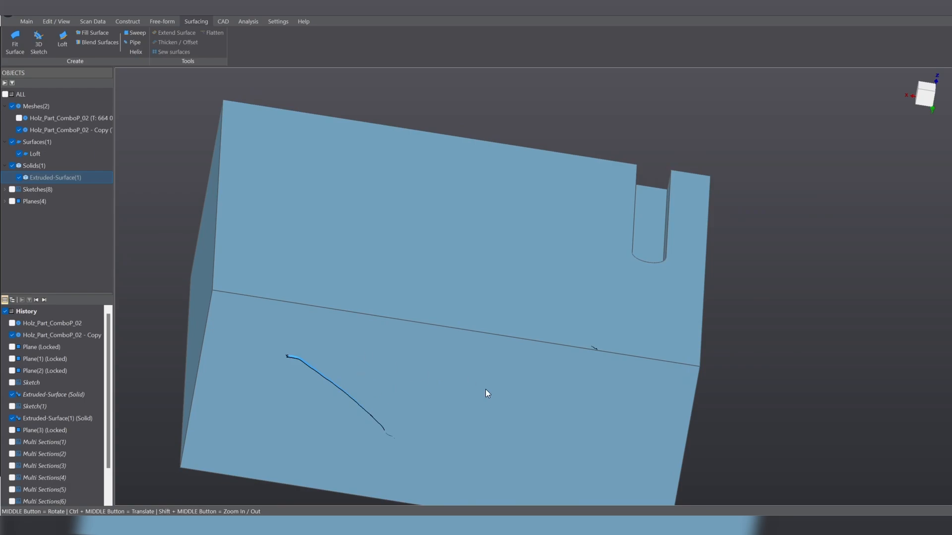
pyautogui.scroll(-2, 500, 227)
pyautogui.scroll(1, 495, 312)
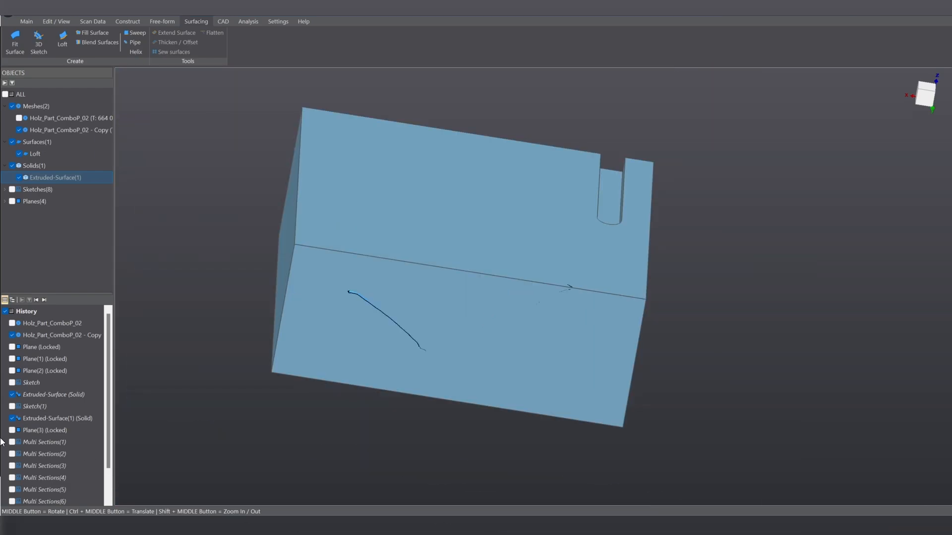
pyautogui.click(47, 446)
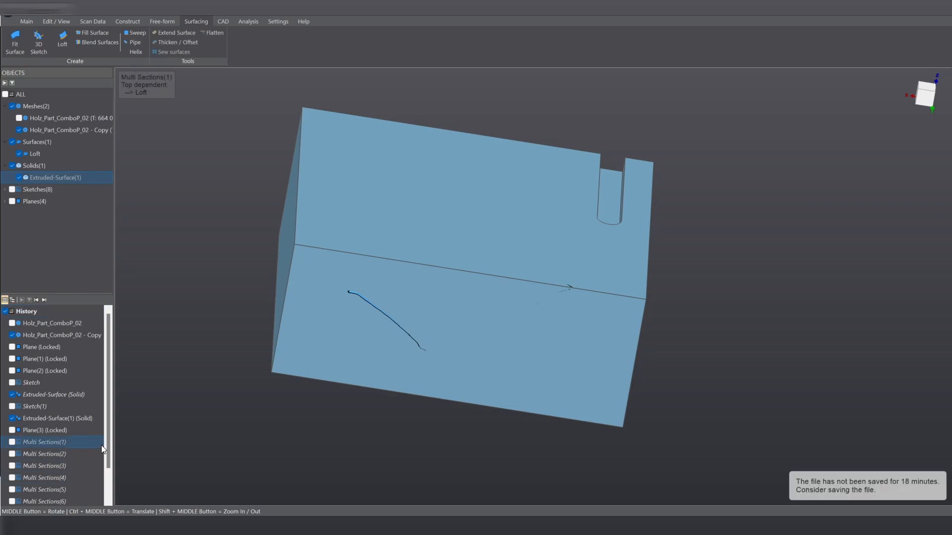
pyautogui.moveTo(108, 436); pyautogui.dragTo(107, 469)
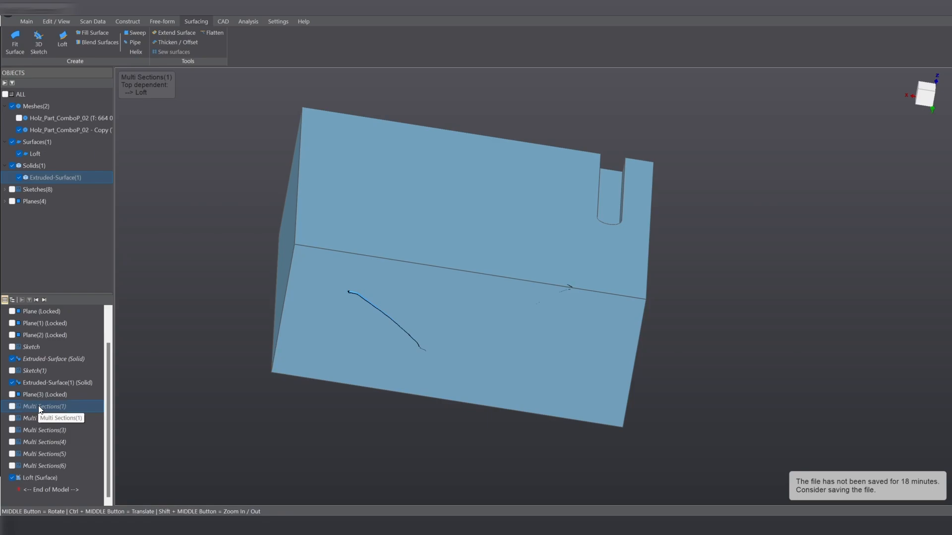
pyautogui.click(12, 407)
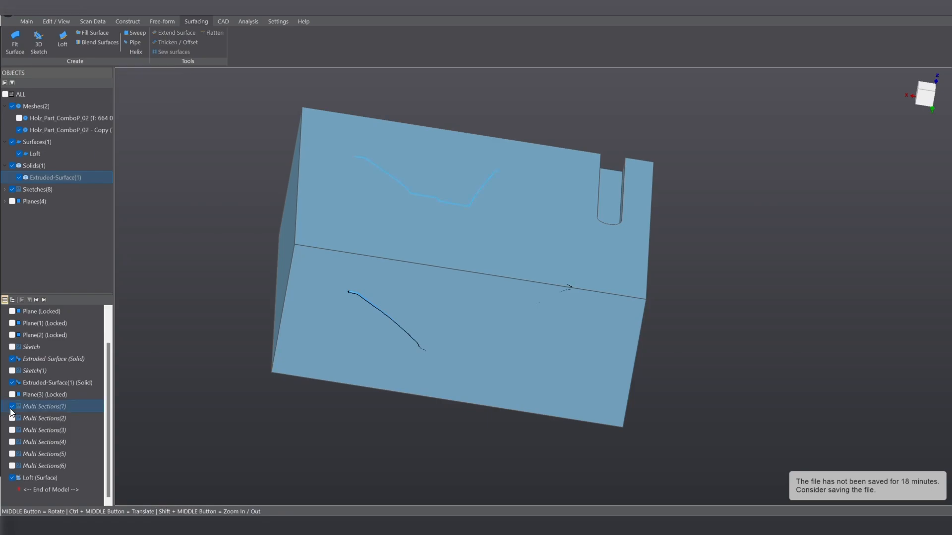
pyautogui.doubleClick(38, 406)
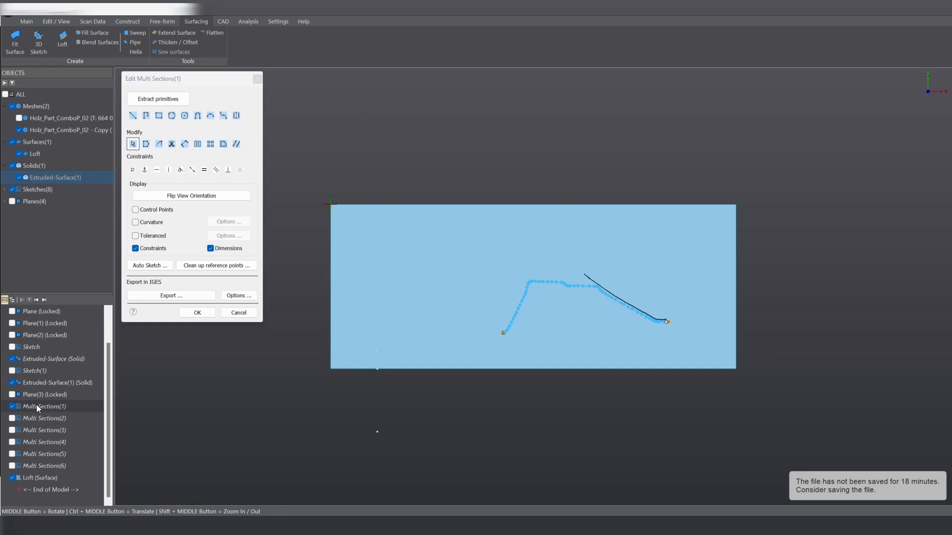
# Pull both end points of the section curve outward and down, past the block's lower edge.
pyautogui.scroll(3, 498, 341)
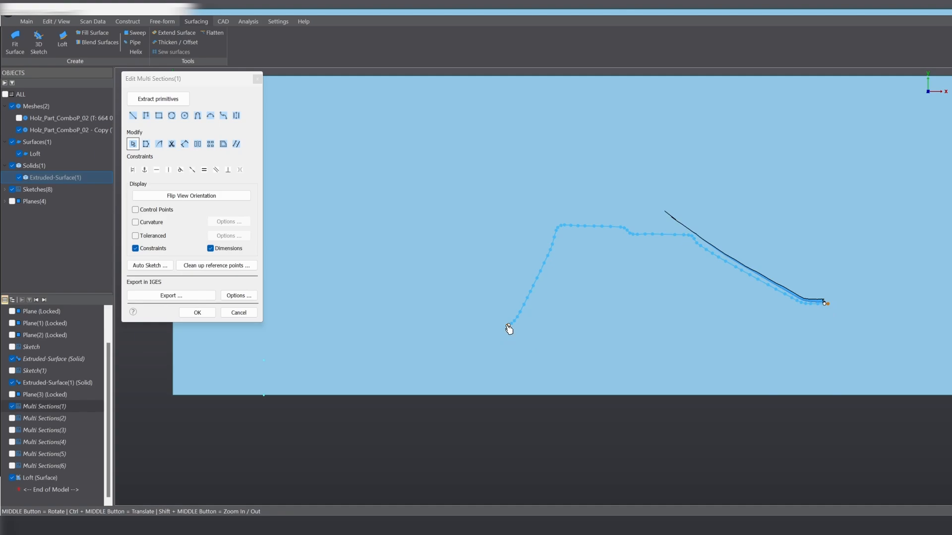
pyautogui.moveTo(506, 326)
pyautogui.mouseDown()
pyautogui.moveTo(459, 370)
pyautogui.moveTo(418, 370)
pyautogui.moveTo(331, 414)
pyautogui.mouseUp()
pyautogui.moveTo(827, 304); pyautogui.dragTo(916, 452)
pyautogui.scroll(8, 813, 312)
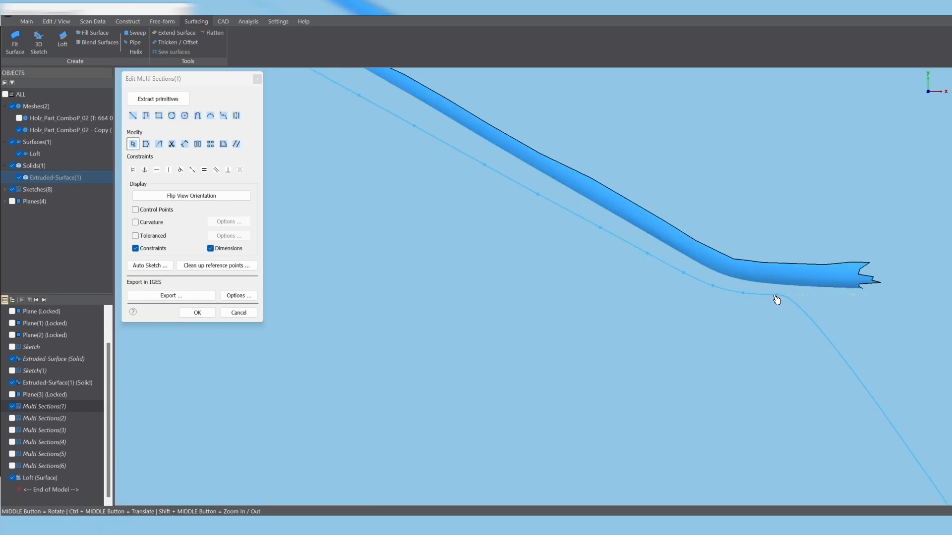
# Reshape the Multi Sections(1) curve by moving the spline points where both extended ends leave the scanned profile, and accept the sketch.
pyautogui.moveTo(777, 300); pyautogui.dragTo(717, 295)
pyautogui.scroll(-5, 699, 318)
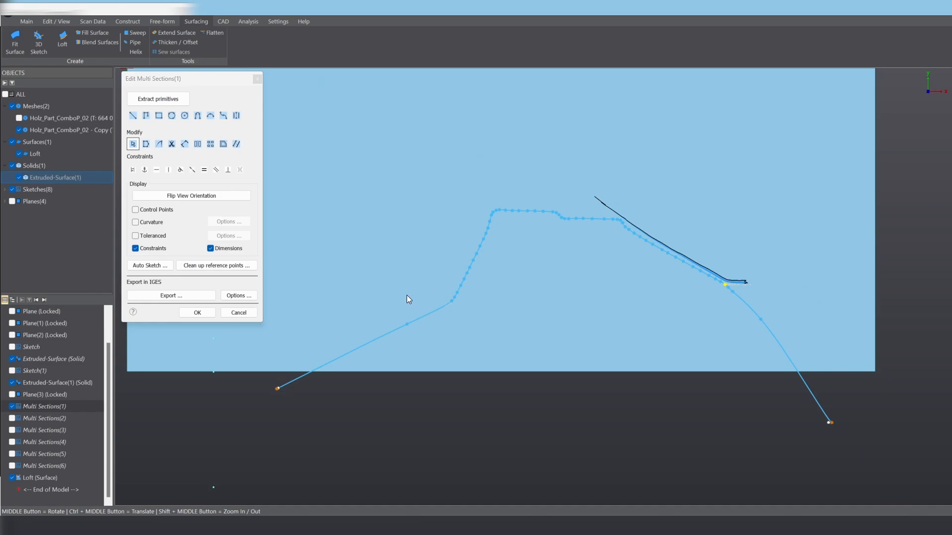
pyautogui.scroll(5, 410, 298)
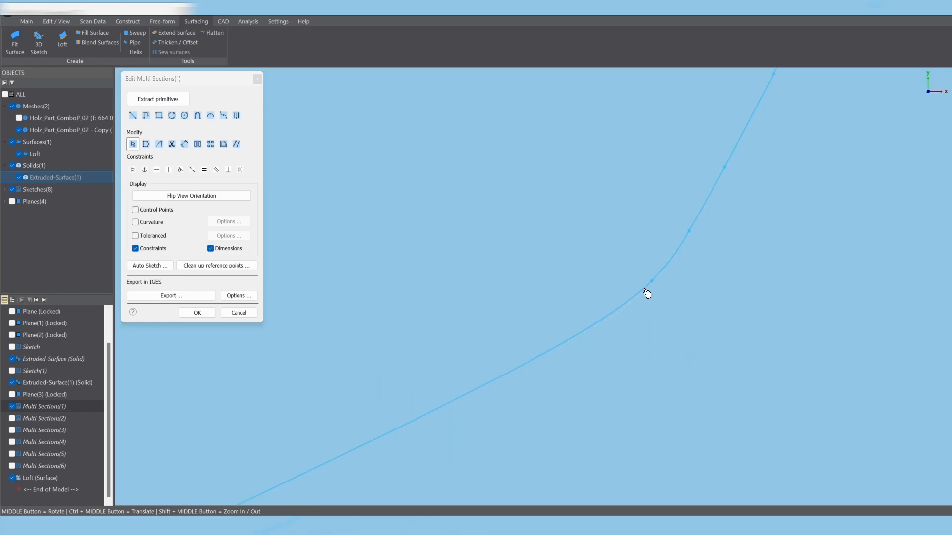
pyautogui.moveTo(652, 282)
pyautogui.mouseDown()
pyautogui.moveTo(655, 289)
pyautogui.moveTo(650, 270)
pyautogui.moveTo(461, 370)
pyautogui.moveTo(503, 410)
pyautogui.mouseUp()
pyautogui.scroll(-5, 650, 269)
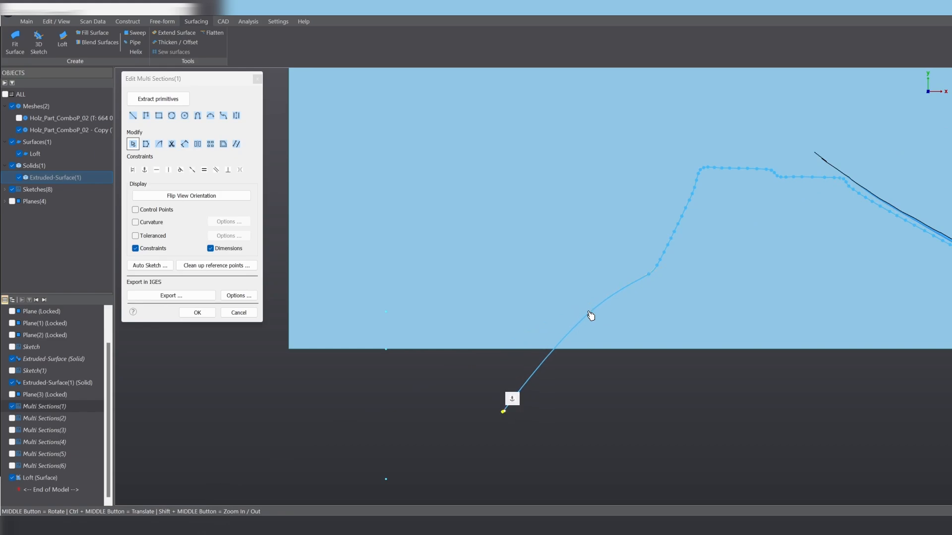
pyautogui.scroll(3, 639, 323)
pyautogui.scroll(-6, 614, 296)
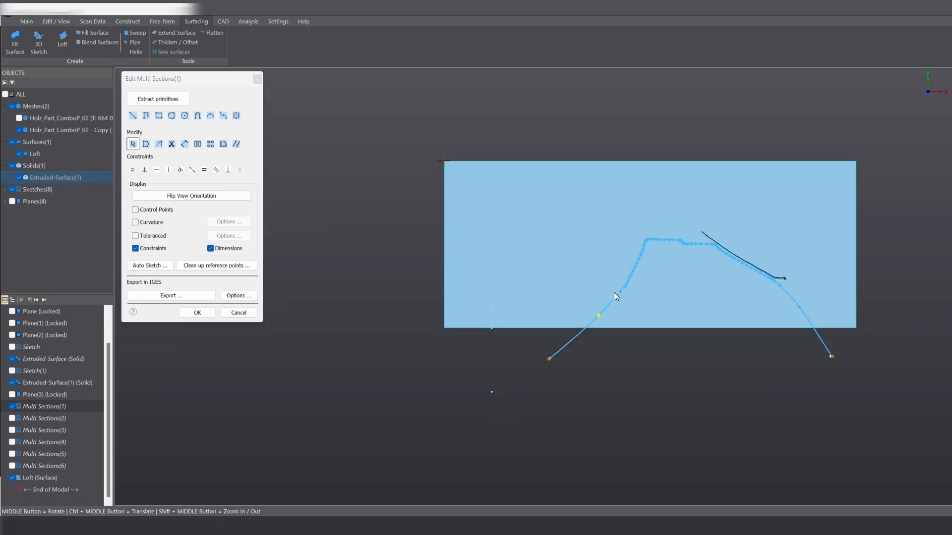
pyautogui.click(195, 313)
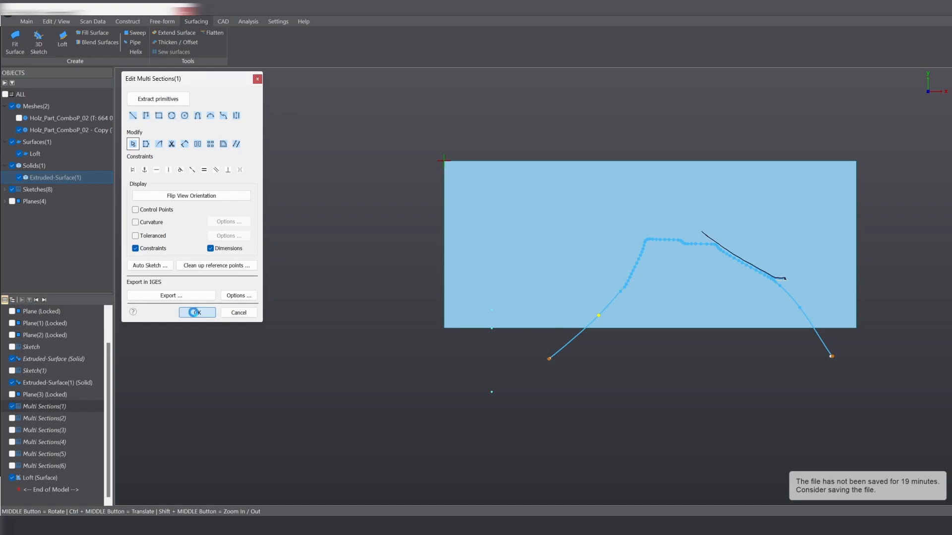
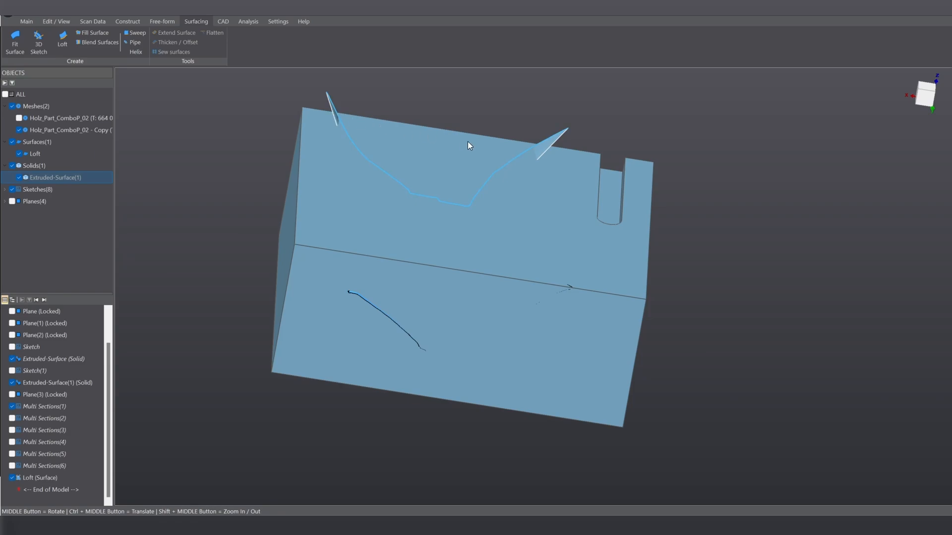
# Show Multi Sections(2) and open its sketch for editing.
pyautogui.moveTo(468, 141); pyautogui.dragTo(389, 144, button='middle')
pyautogui.moveTo(442, 213); pyautogui.dragTo(507, 197, button='middle')
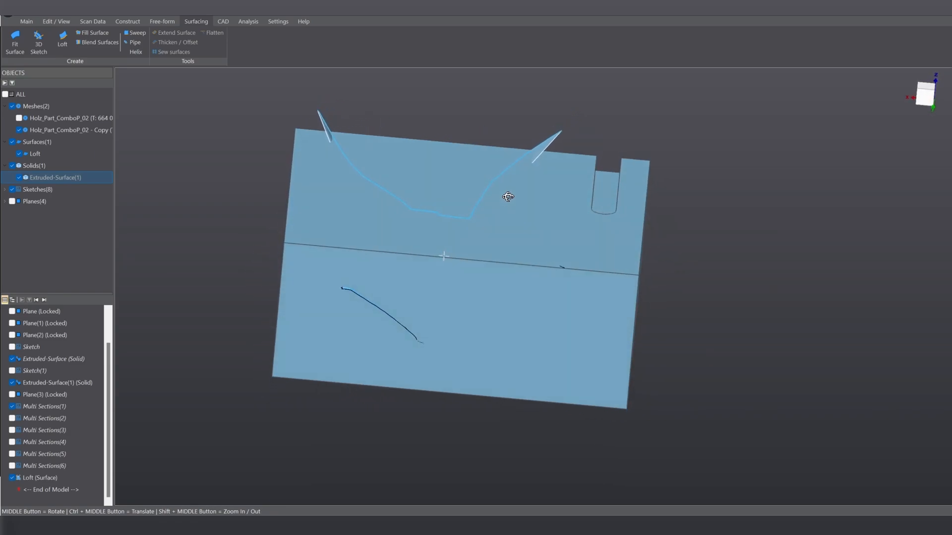
pyautogui.click(12, 418)
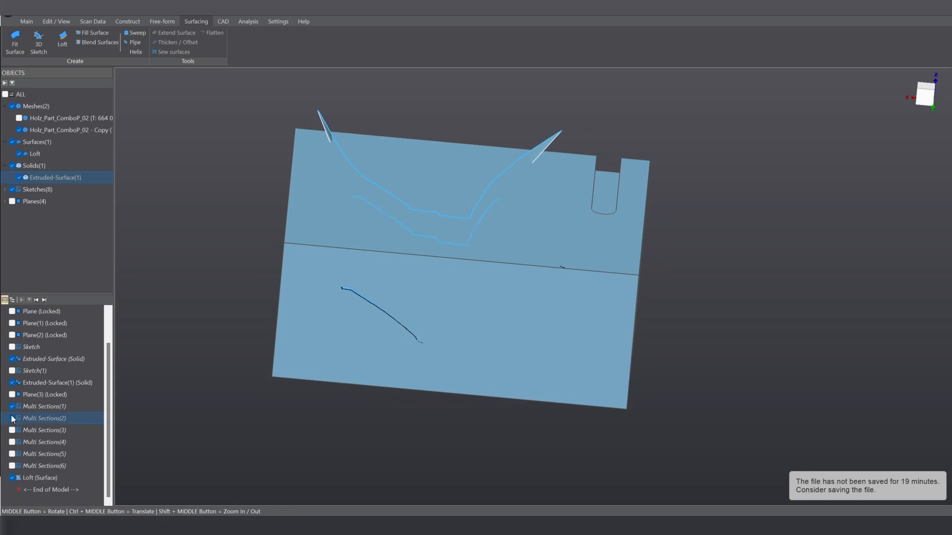
pyautogui.doubleClick(32, 422)
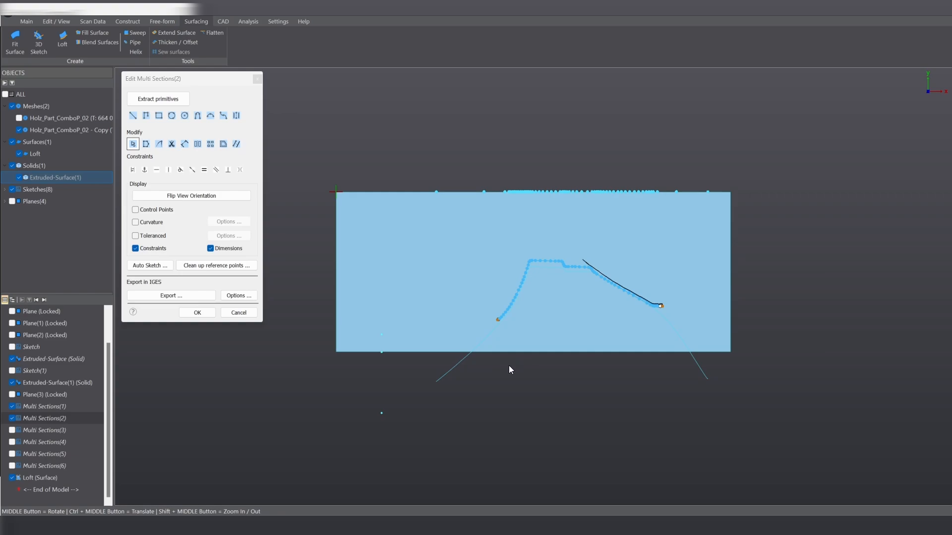
pyautogui.scroll(2, 510, 365)
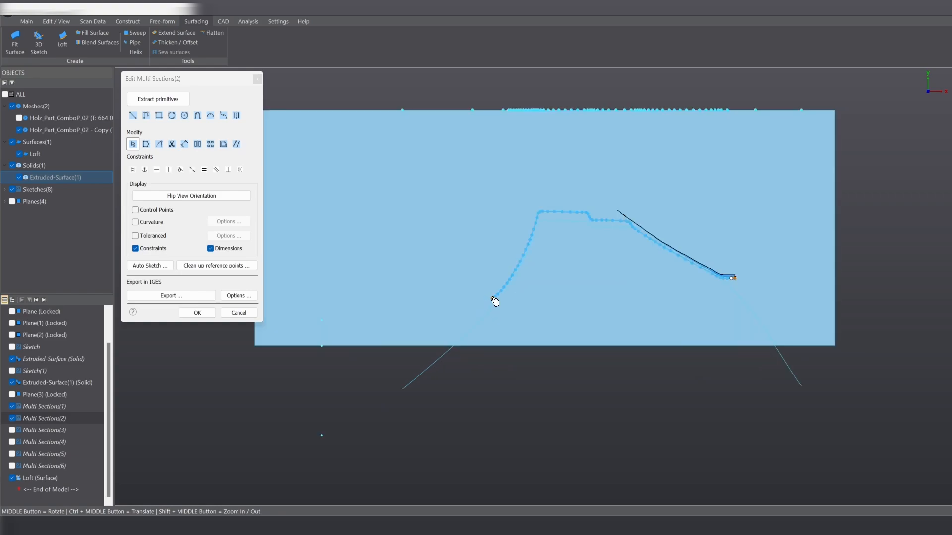
pyautogui.moveTo(494, 299); pyautogui.dragTo(401, 395)
pyautogui.scroll(6, 488, 325)
pyautogui.scroll(-5, 466, 288)
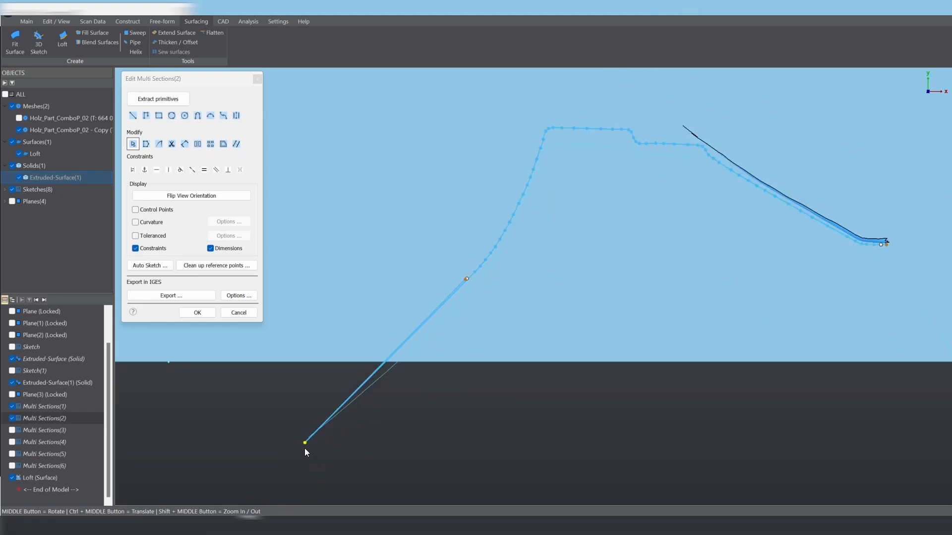
pyautogui.hotkey('ctrl', 'z')
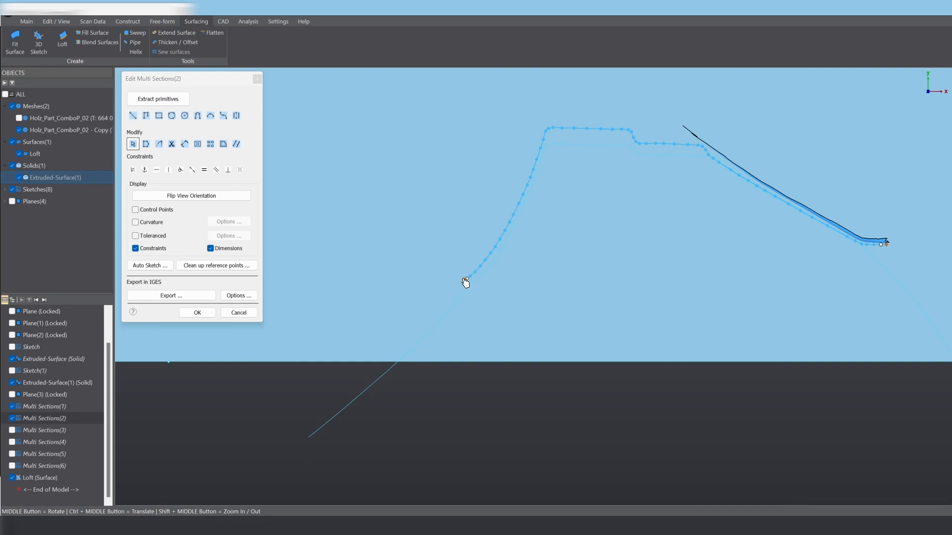
# Extend the left end of the Multi Sections(2) curve to the neighbouring section's end and smooth the points at the transition.
pyautogui.moveTo(467, 279)
pyautogui.mouseDown()
pyautogui.moveTo(379, 386)
pyautogui.moveTo(311, 435)
pyautogui.mouseUp()
pyautogui.scroll(3, 510, 286)
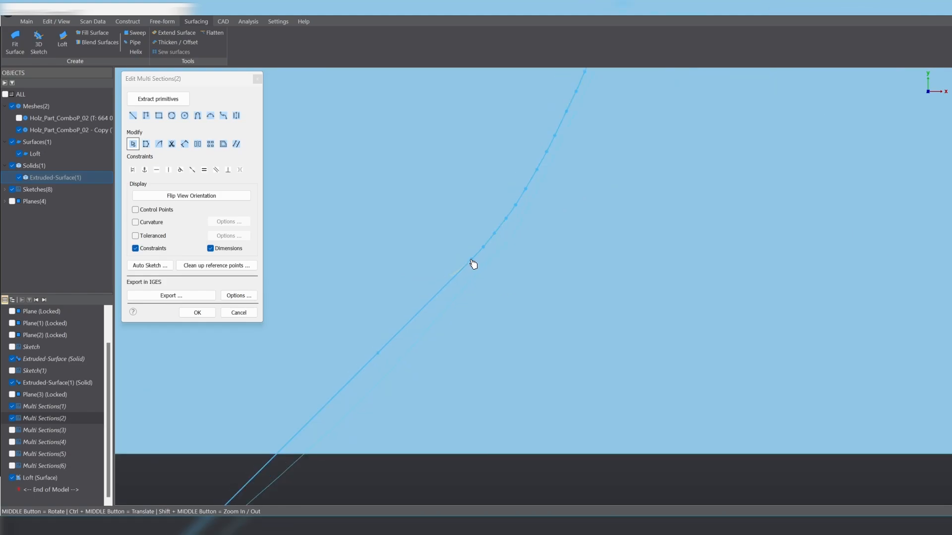
pyautogui.click(472, 263)
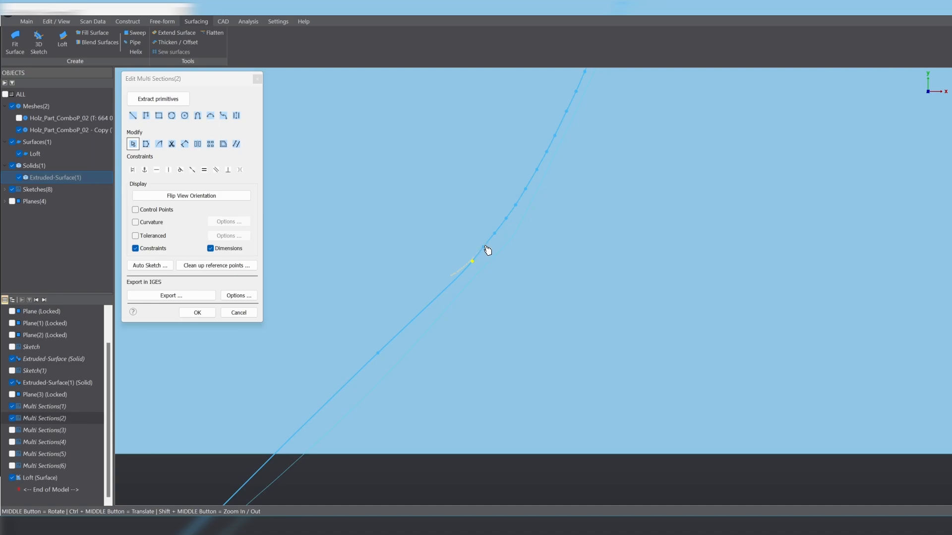
pyautogui.click(487, 245)
pyautogui.scroll(-3, 363, 252)
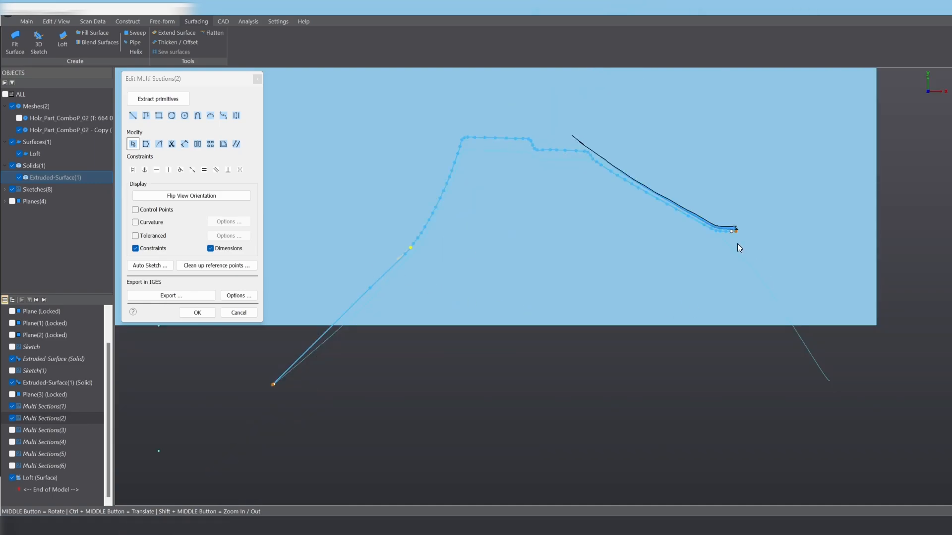
# Smooth the transition into the right extension of the Multi Sections(2) curve by moving its spline points outward, and accept the sketch.
pyautogui.scroll(4, 739, 219)
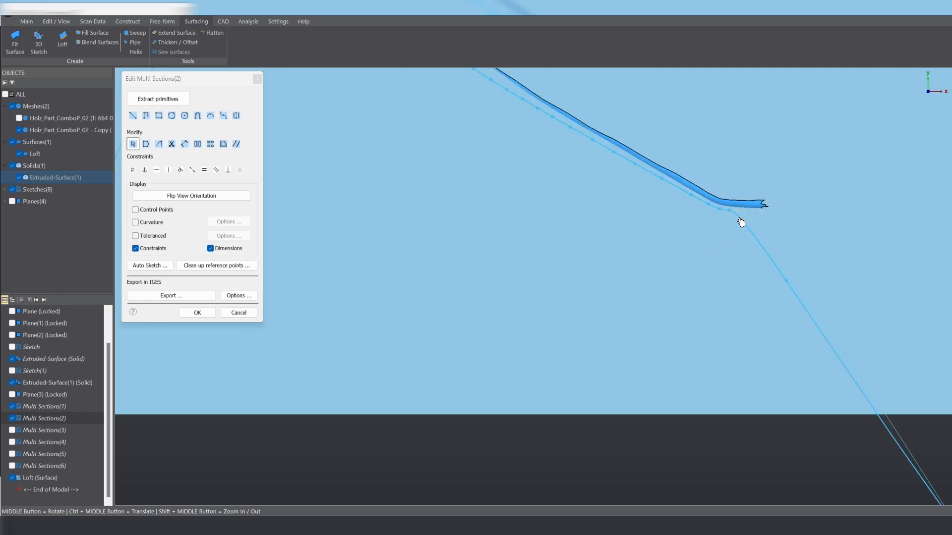
pyautogui.moveTo(711, 206)
pyautogui.mouseDown()
pyautogui.moveTo(743, 225)
pyautogui.moveTo(753, 253)
pyautogui.mouseUp()
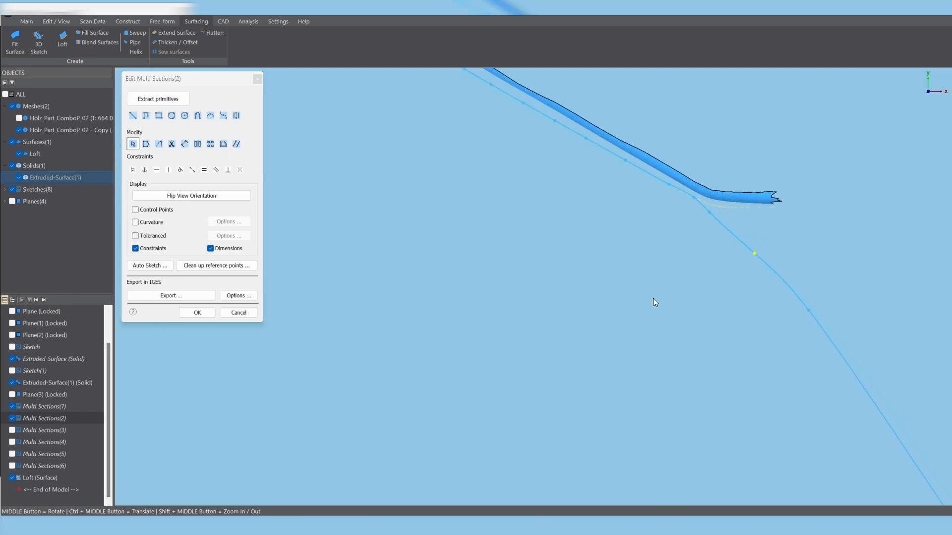
pyautogui.scroll(-3, 636, 238)
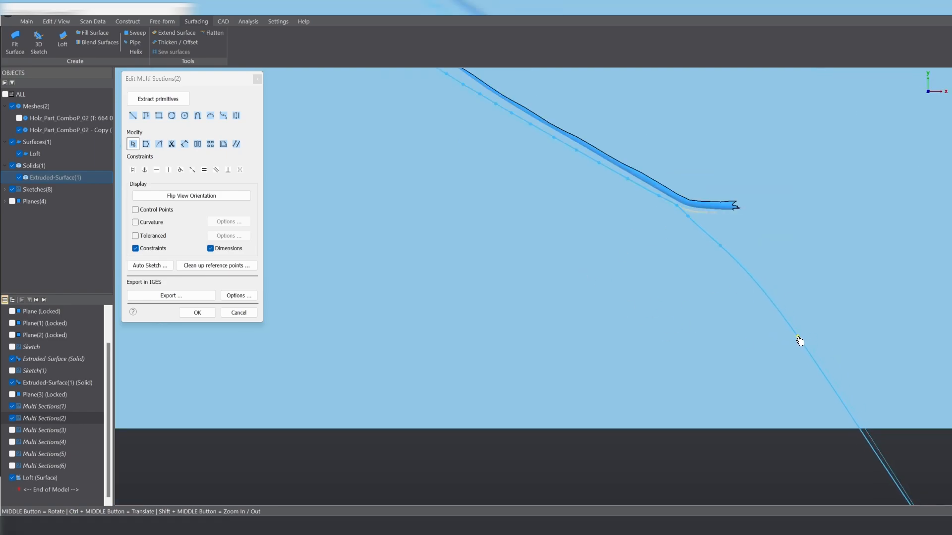
pyautogui.scroll(-3, 673, 286)
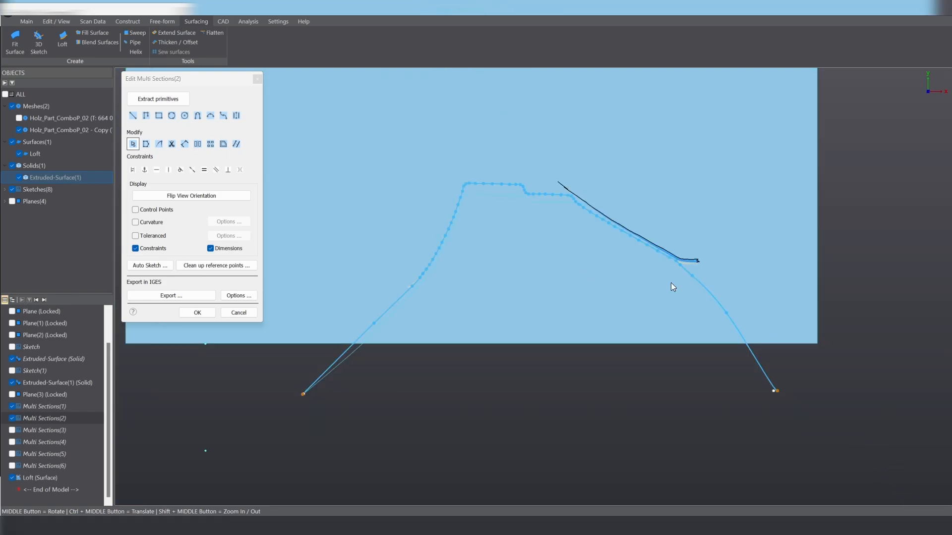
pyautogui.click(198, 313)
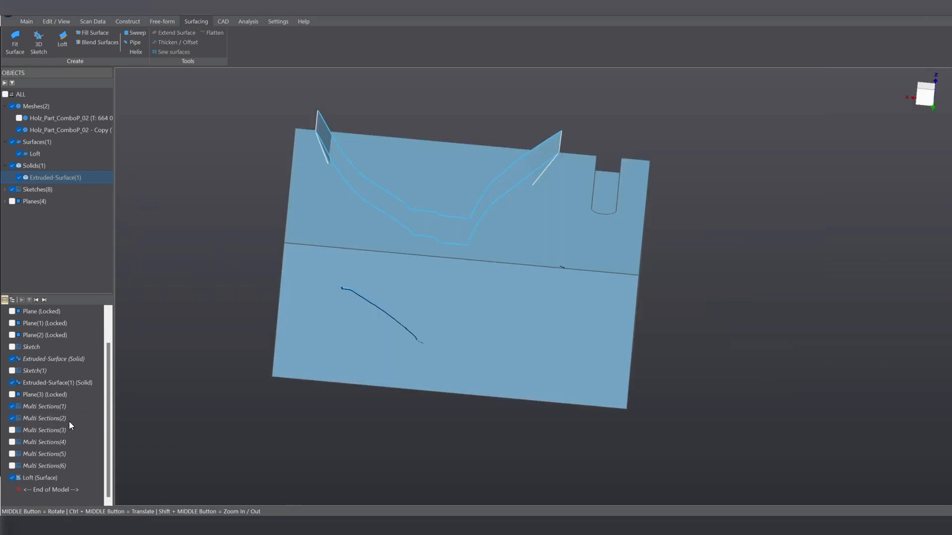
# Show Multi Sections(3), open it for editing, and extend both curve ends down to the neighbouring sections' ends.
pyautogui.click(12, 431)
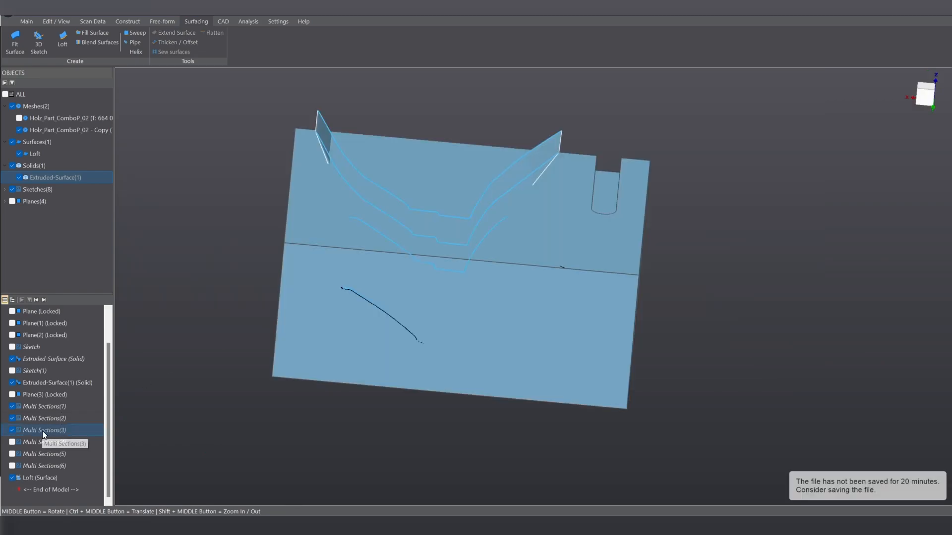
pyautogui.doubleClick(43, 431)
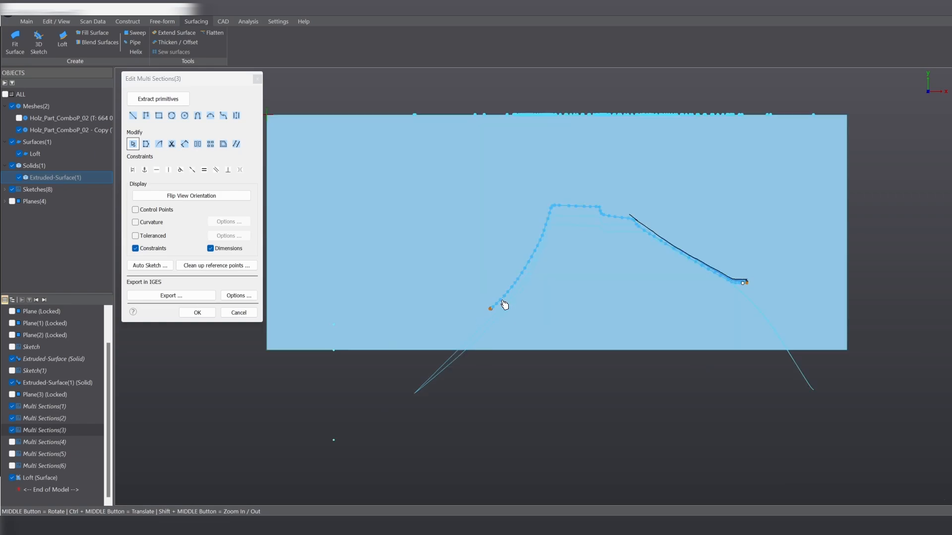
pyautogui.scroll(3, 549, 342)
pyautogui.scroll(5, 730, 283)
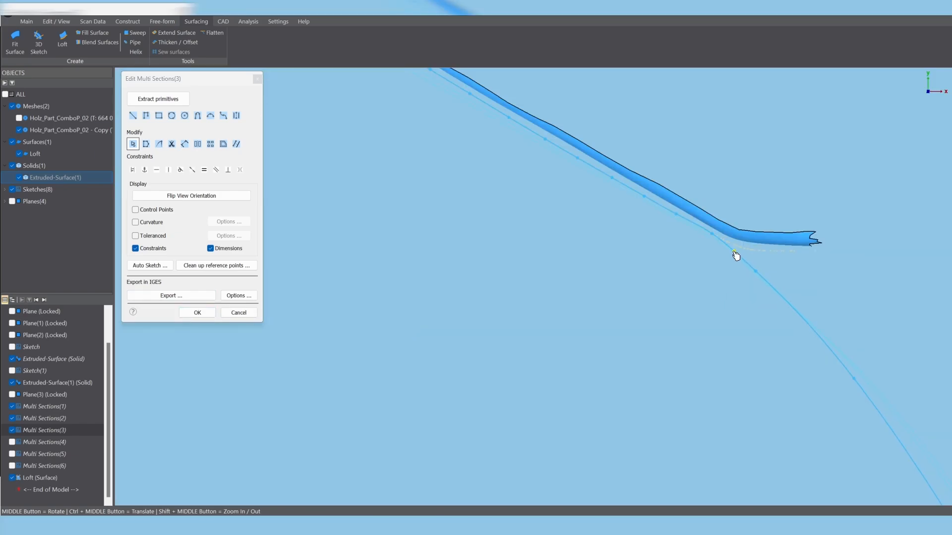
pyautogui.scroll(-5, 757, 246)
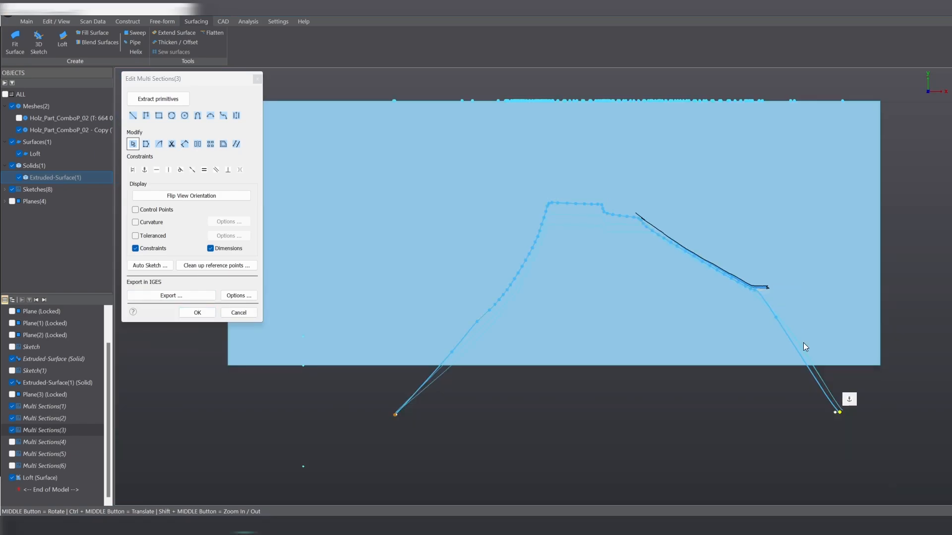
# Smooth the spline points at both transitions of the Multi Sections(3) curve and accept the sketch.
pyautogui.scroll(4, 506, 303)
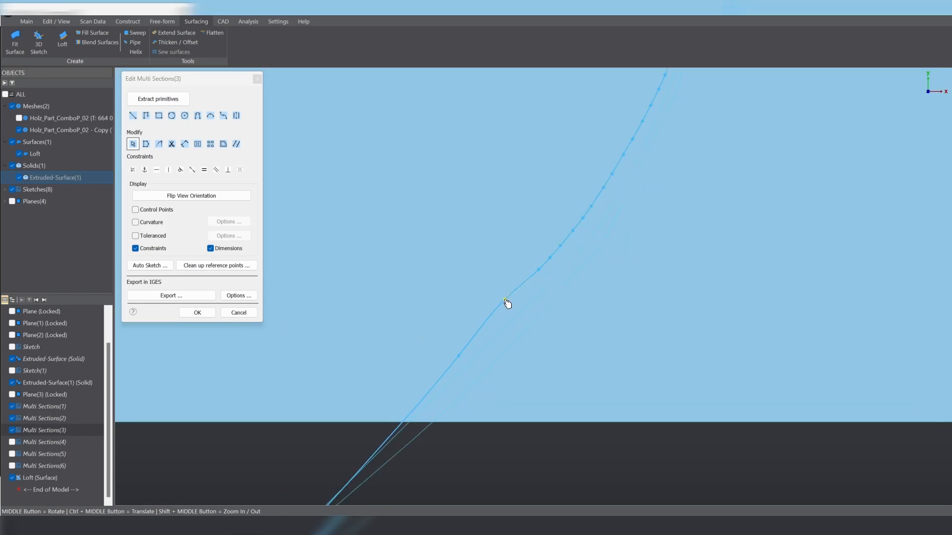
pyautogui.scroll(-4, 531, 293)
pyautogui.moveTo(396, 427); pyautogui.dragTo(491, 311)
pyautogui.scroll(-5, 510, 304)
pyautogui.scroll(5, 490, 316)
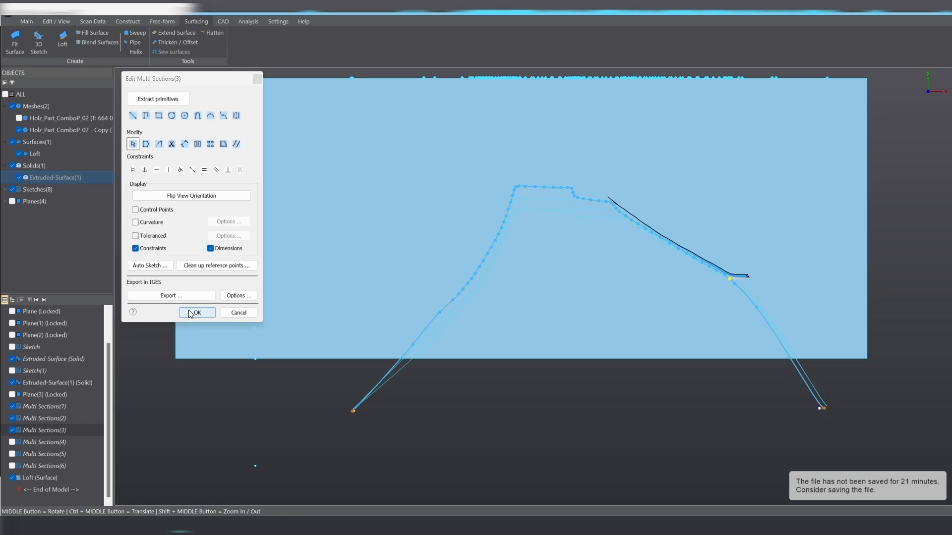
pyautogui.click(193, 313)
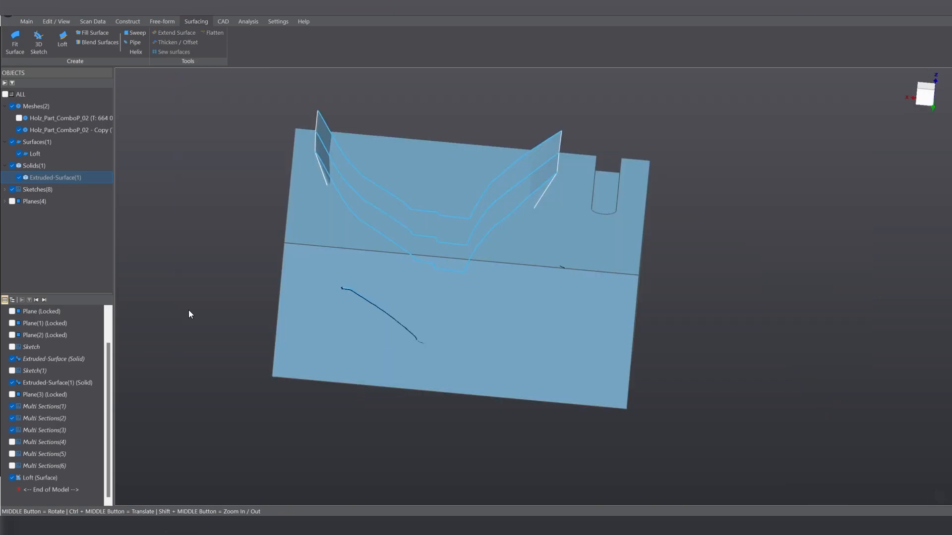
# Open Multi Sections(4), extend both curve ends to match the other sections, smooth the transition points, and accept the sketch.
pyautogui.doubleClick(25, 443)
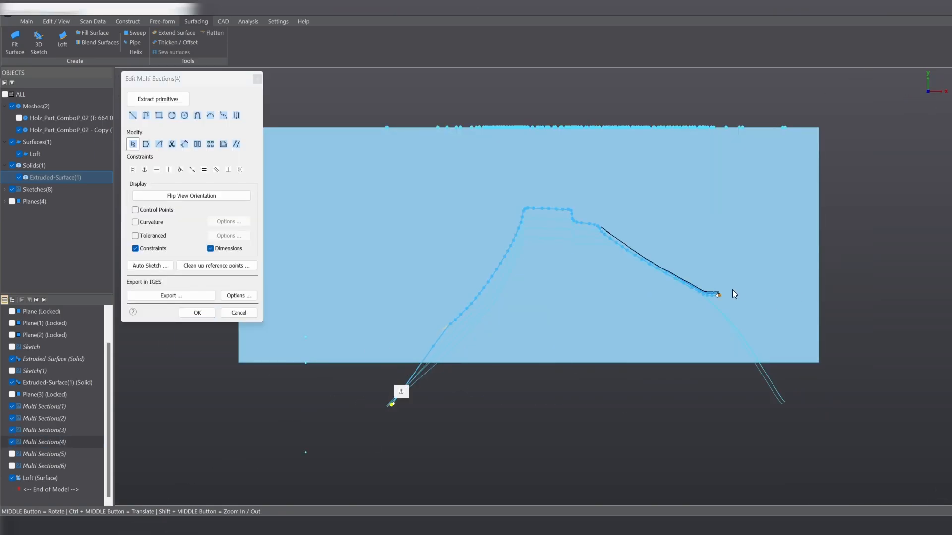
pyautogui.scroll(5, 470, 260)
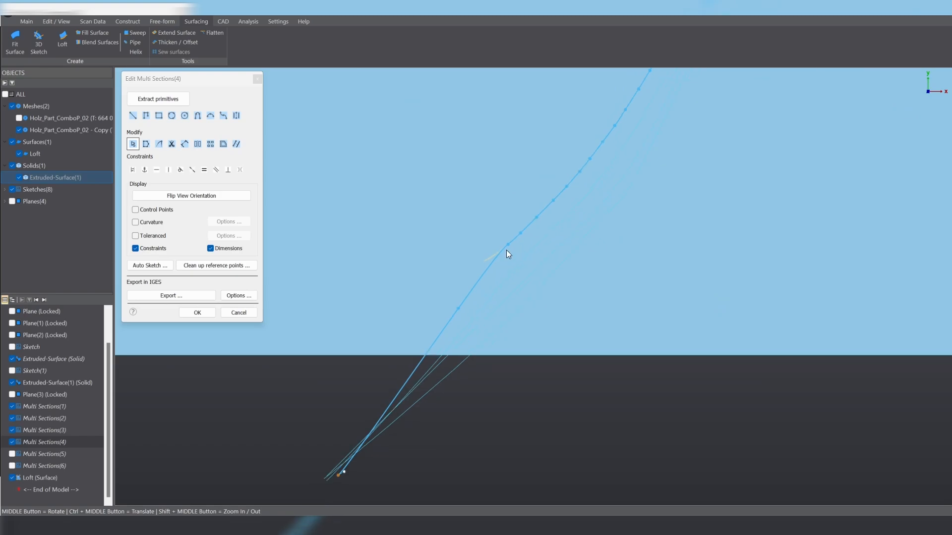
pyautogui.scroll(-5, 523, 236)
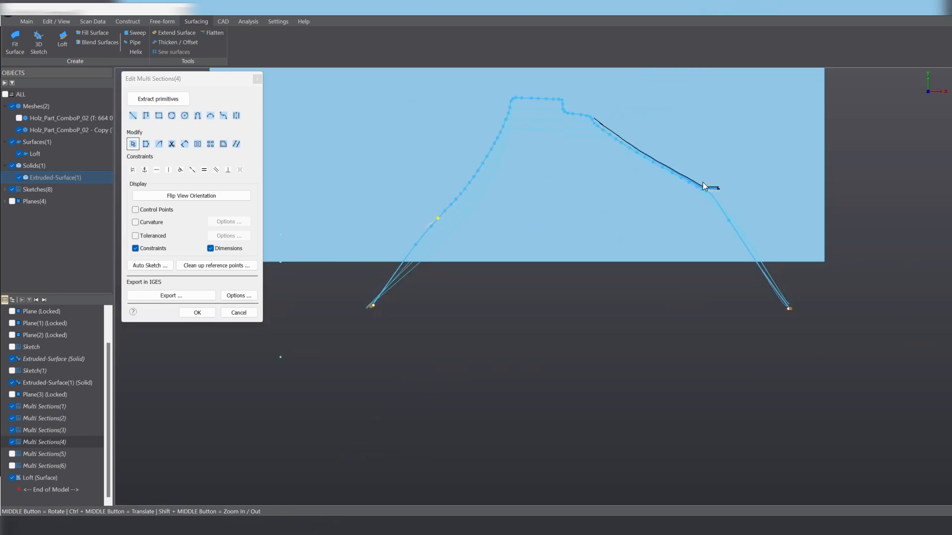
pyautogui.scroll(5, 699, 193)
pyautogui.scroll(-5, 680, 197)
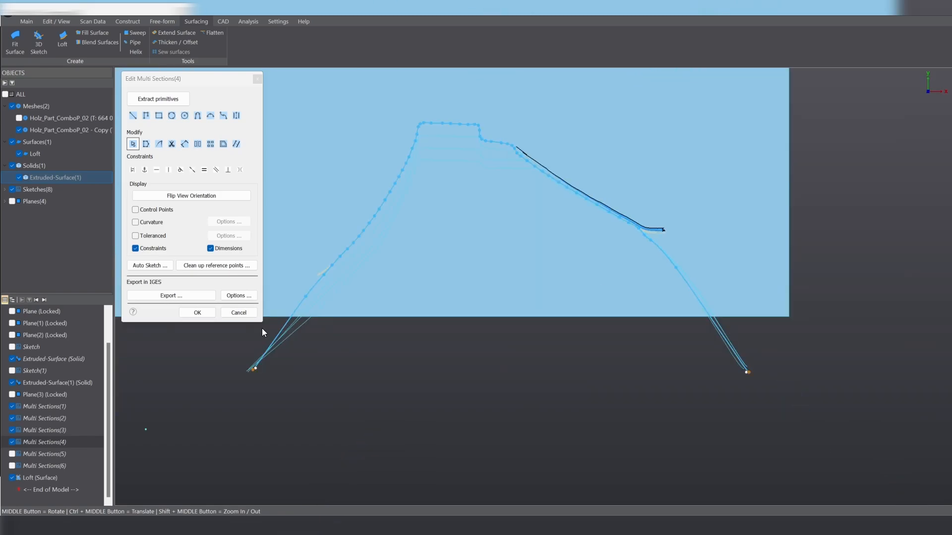
pyautogui.click(183, 315)
# Show Multi Sections(5), open it for editing, extend the curve's left end past the block, and smooth the spline point at that transition.
pyautogui.click(12, 454)
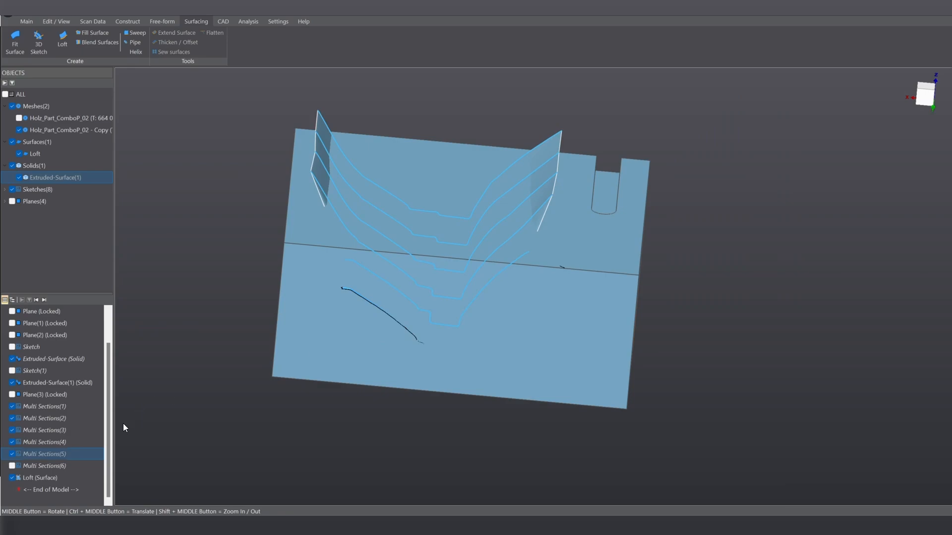
pyautogui.doubleClick(40, 457)
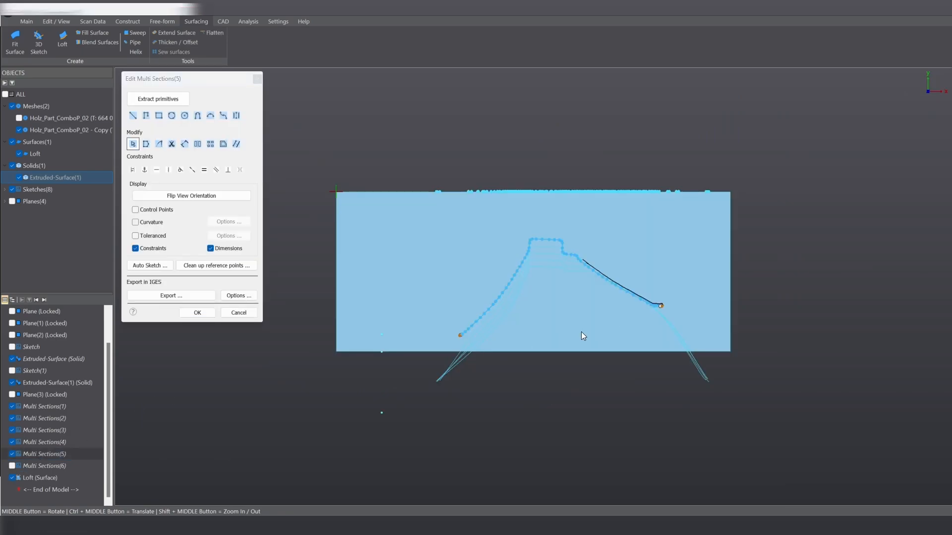
pyautogui.scroll(2, 474, 364)
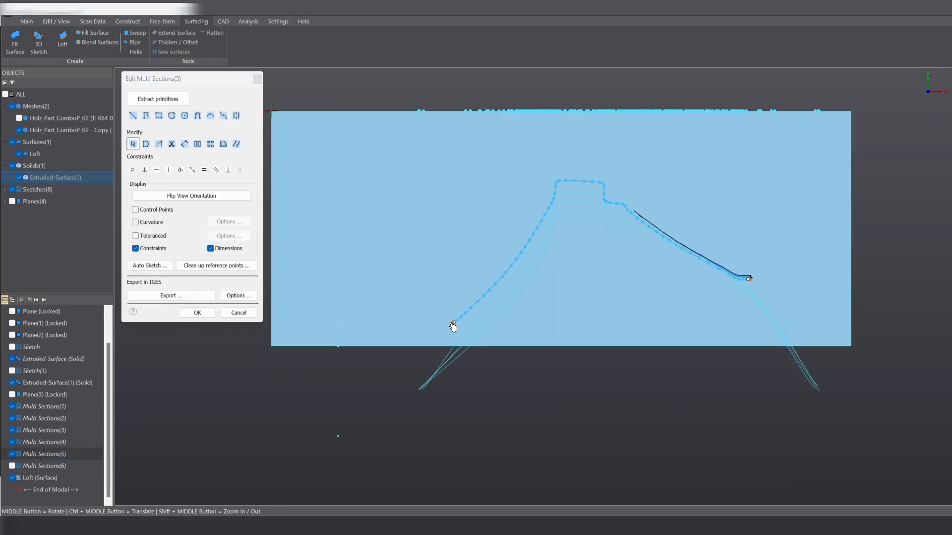
pyautogui.moveTo(454, 326); pyautogui.dragTo(449, 346)
pyautogui.scroll(2, 451, 334)
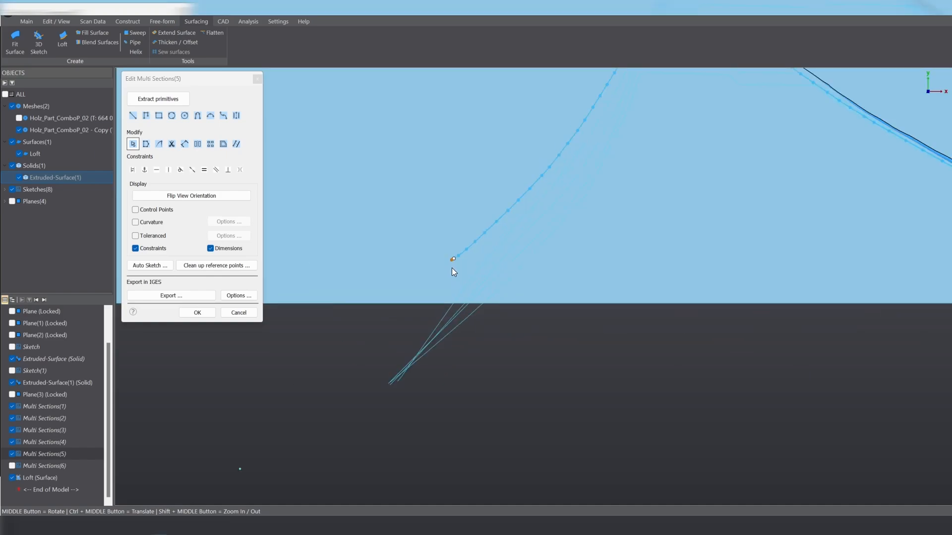
pyautogui.moveTo(451, 263)
pyautogui.mouseDown()
pyautogui.moveTo(434, 321)
pyautogui.moveTo(378, 391)
pyautogui.mouseUp()
pyautogui.moveTo(460, 256); pyautogui.dragTo(457, 257)
# Extend the right end of the Multi Sections(5) curve down to the neighbouring sections' ends, smooth the transition point, and accept the sketch.
pyautogui.scroll(-5, 409, 281)
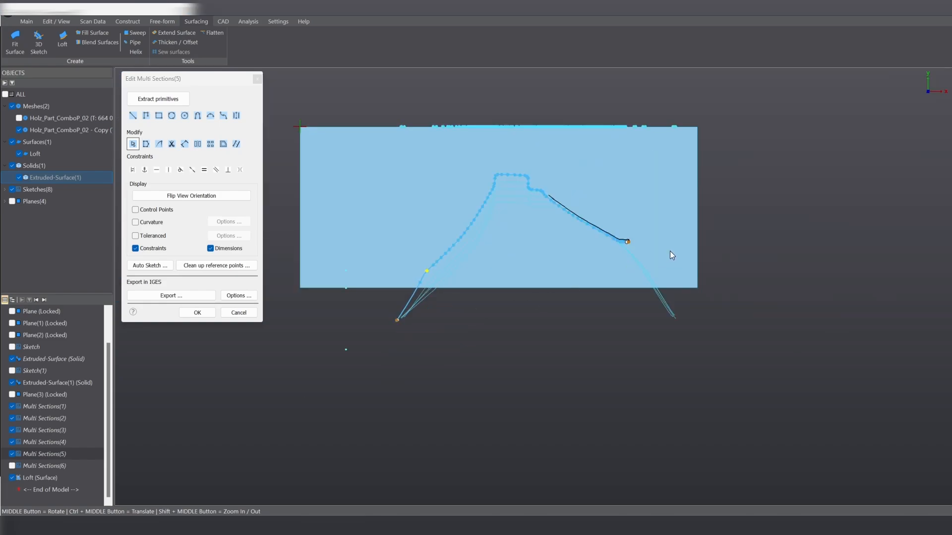
pyautogui.scroll(5, 636, 255)
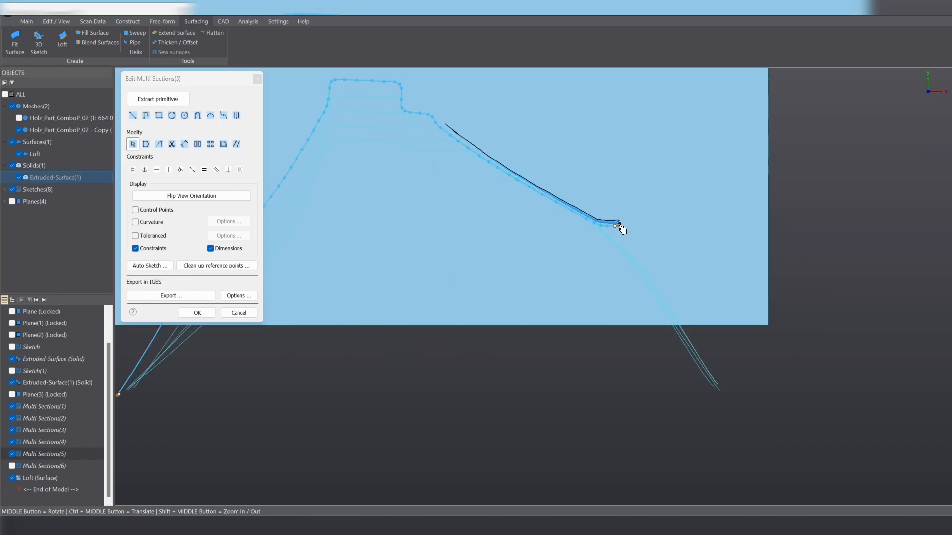
pyautogui.scroll(6, 605, 225)
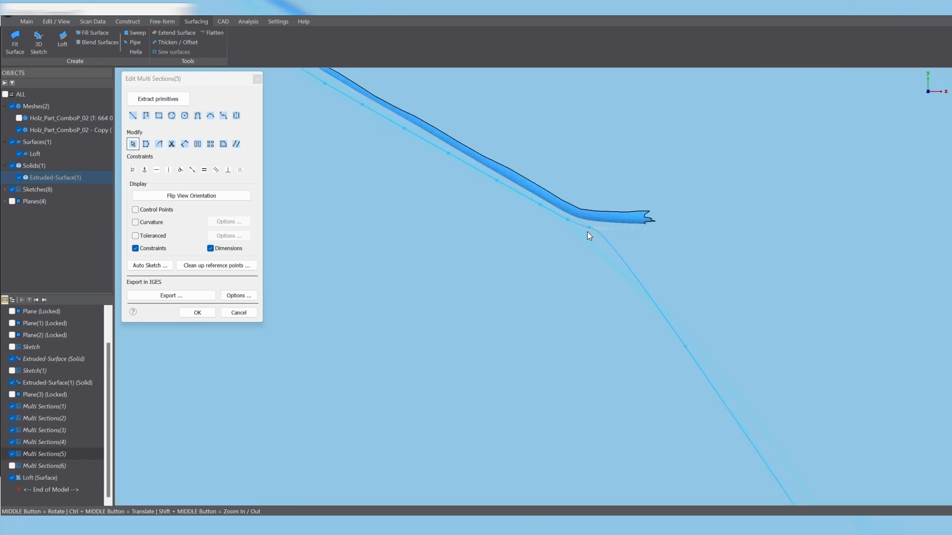
pyautogui.moveTo(588, 232); pyautogui.dragTo(587, 244)
pyautogui.scroll(-8, 694, 291)
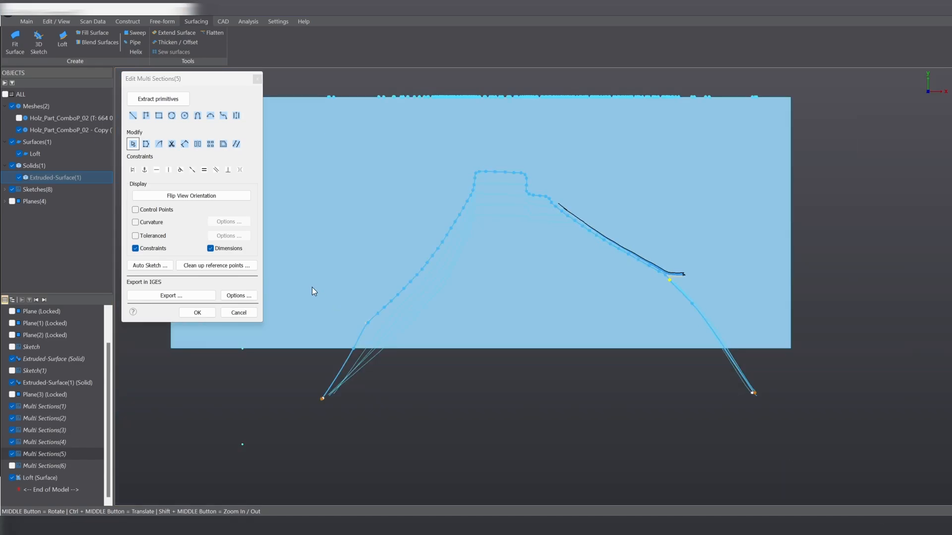
pyautogui.click(196, 313)
# Open Multi Sections(6) for editing and extend the left end of its curve past the block's edge, adjusting the transition points.
pyautogui.doubleClick(30, 466)
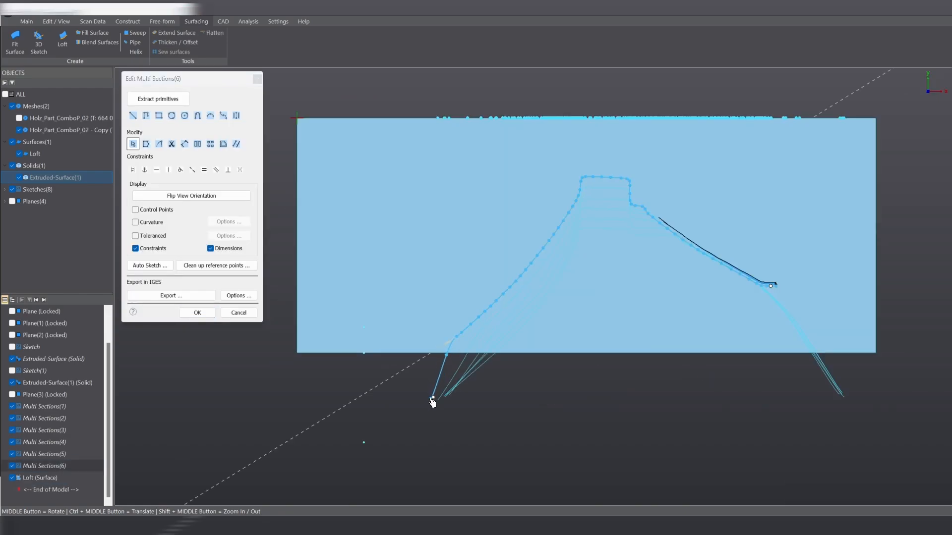
pyautogui.scroll(3, 434, 400)
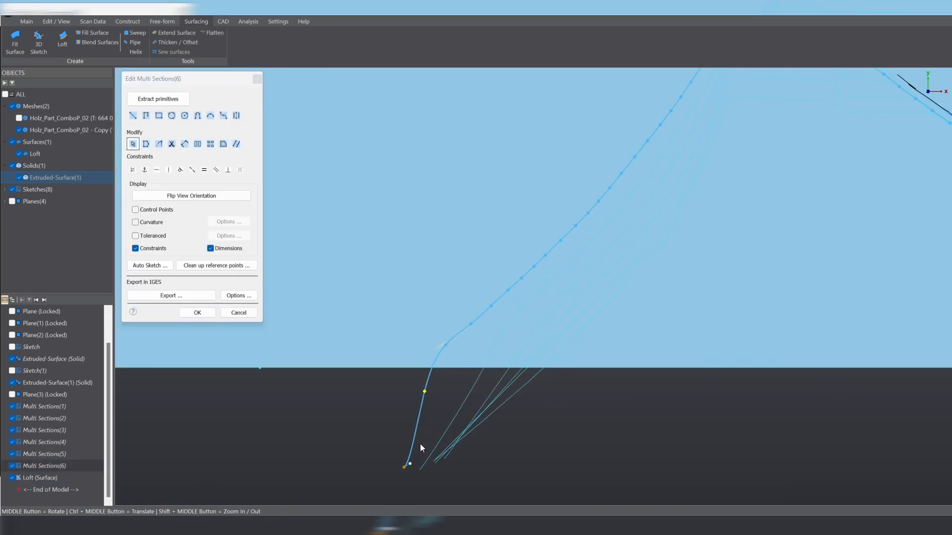
pyautogui.scroll(-4, 351, 453)
# Extend the right end of the Multi Sections(6) curve to match the other sections, smooth the transition point, and accept the sketch.
pyautogui.scroll(2, 654, 340)
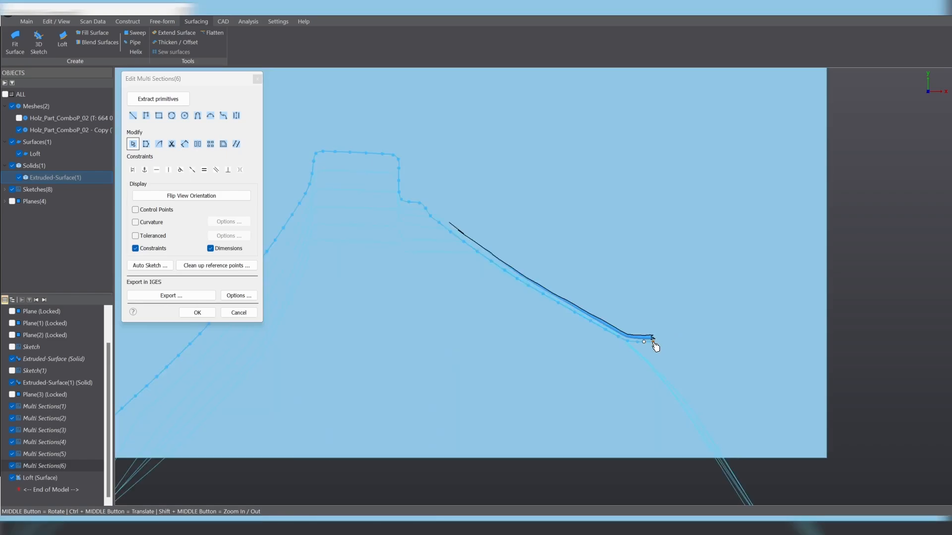
pyautogui.scroll(3, 641, 318)
pyautogui.moveTo(645, 314); pyautogui.dragTo(682, 373)
pyautogui.scroll(3, 479, 139)
pyautogui.moveTo(554, 163); pyautogui.dragTo(555, 175)
pyautogui.scroll(-4, 567, 249)
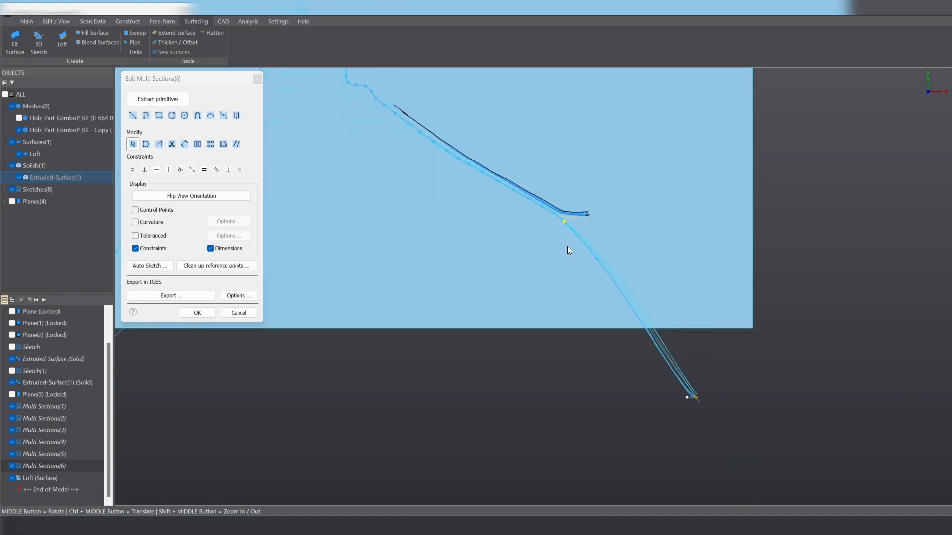
pyautogui.scroll(-4, 589, 296)
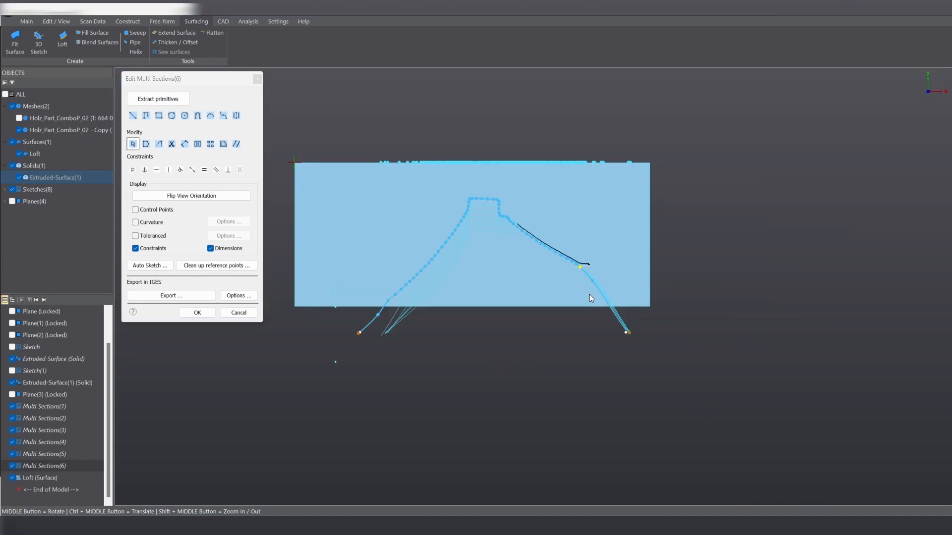
pyautogui.click(198, 313)
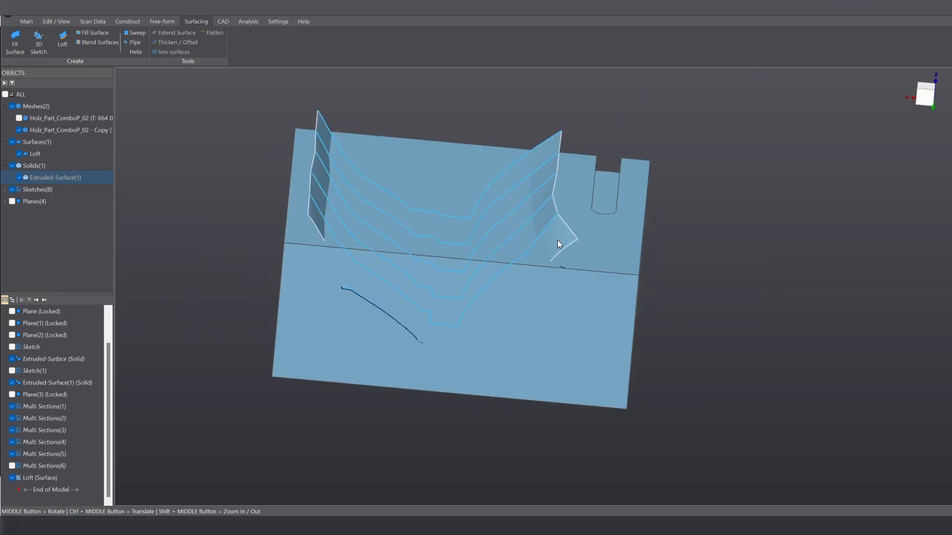
# Examine the loft's extended sides against the scan mesh with the solid temporarily hidden, and against the block with it shown again.
pyautogui.moveTo(557, 240); pyautogui.dragTo(625, 284, button='middle')
pyautogui.scroll(3, 572, 281)
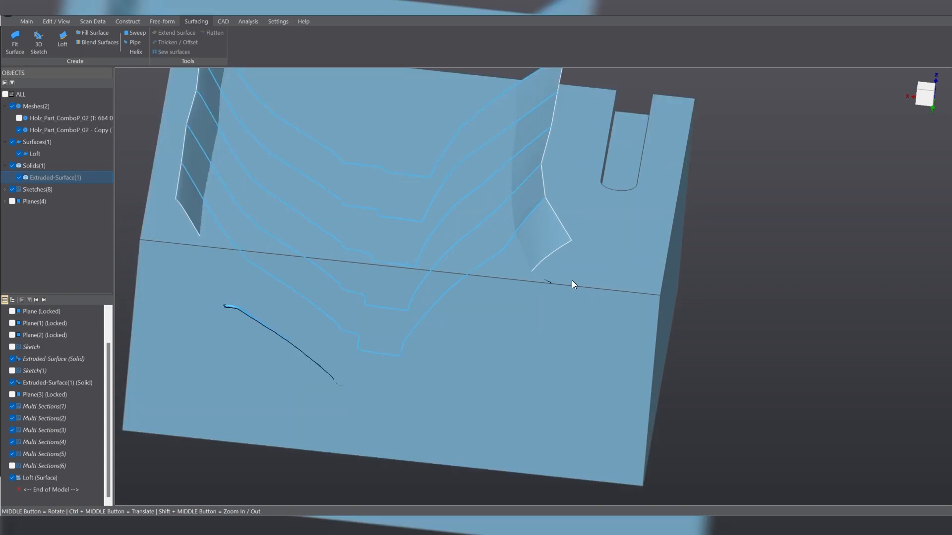
pyautogui.scroll(2, 572, 283)
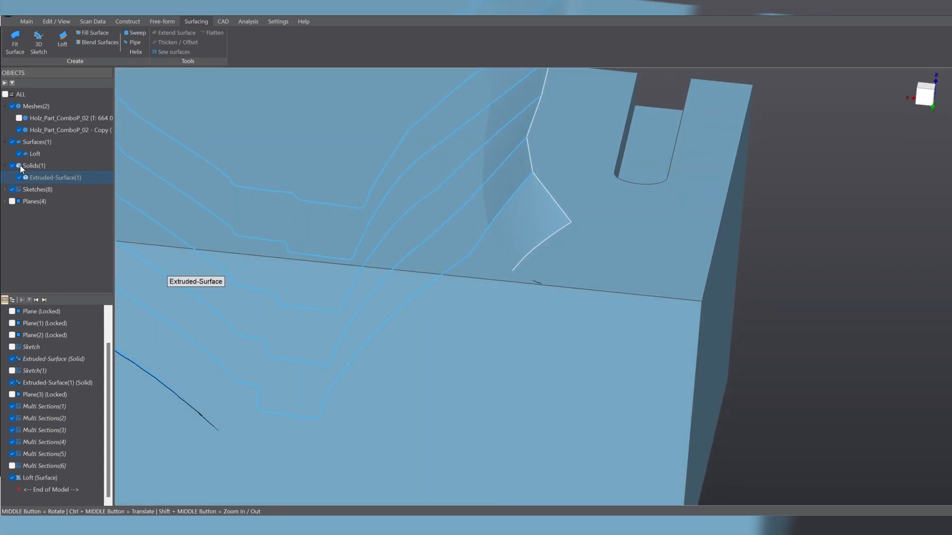
pyautogui.click(19, 179)
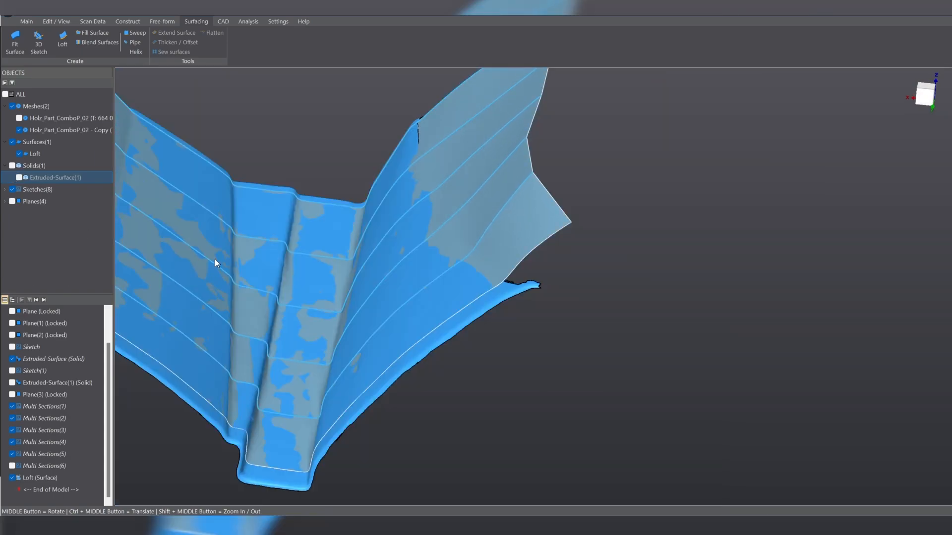
pyautogui.moveTo(436, 380)
pyautogui.mouseDown(button='middle')
pyautogui.moveTo(436, 295)
pyautogui.moveTo(444, 367)
pyautogui.mouseUp(button='middle')
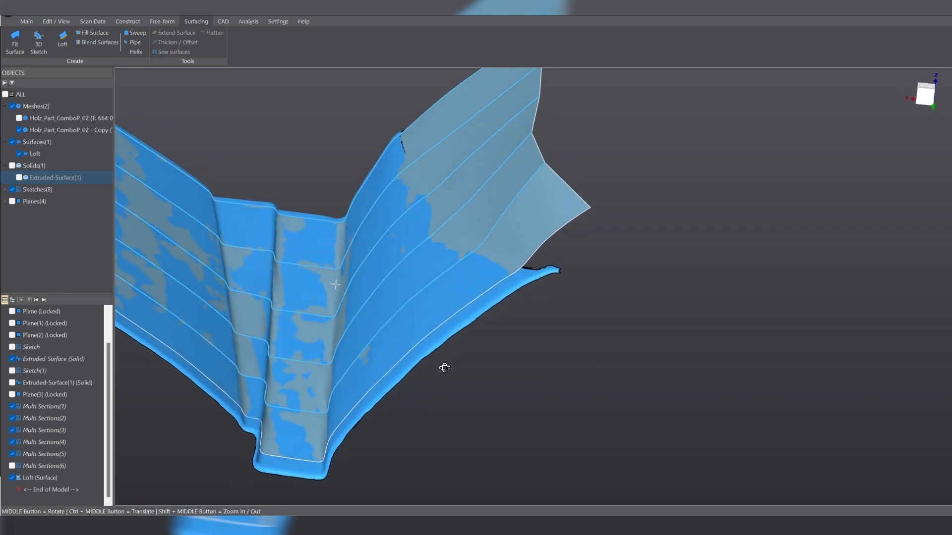
pyautogui.click(18, 178)
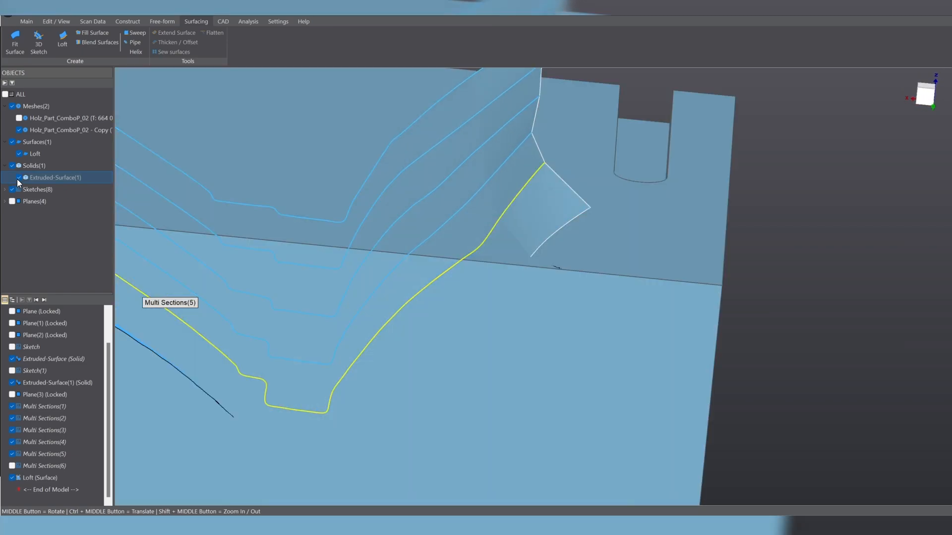
pyautogui.scroll(-5, 374, 298)
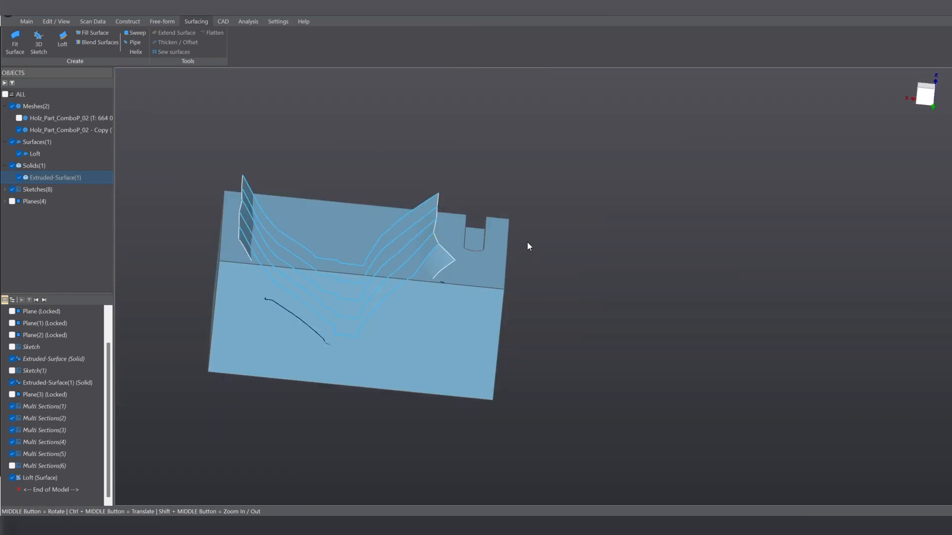
pyautogui.moveTo(527, 242); pyautogui.dragTo(440, 434, button='middle')
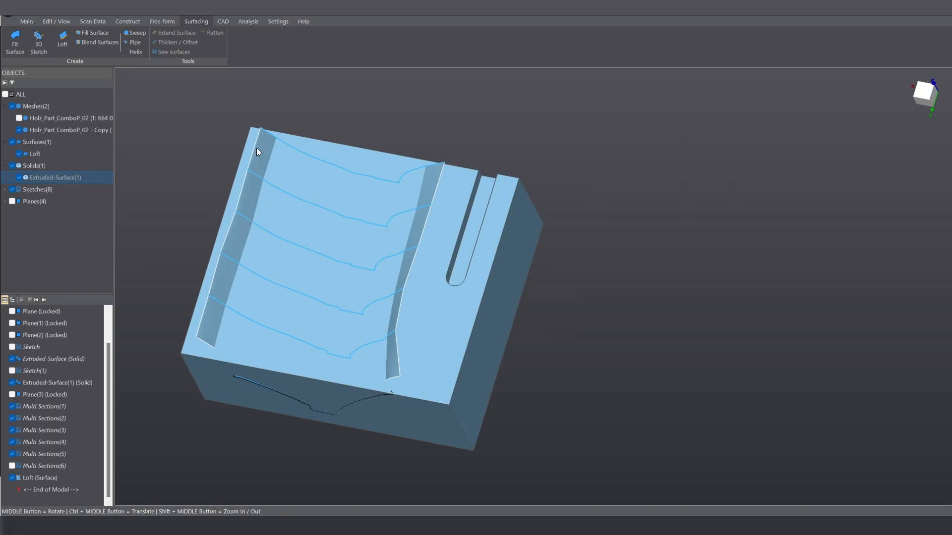
# Hide the Holz_Part_ComboP_02 - Copy mesh and extend side 3 of the loft surface by about 6.38 mm beyond the block's back edge.
pyautogui.click(19, 130)
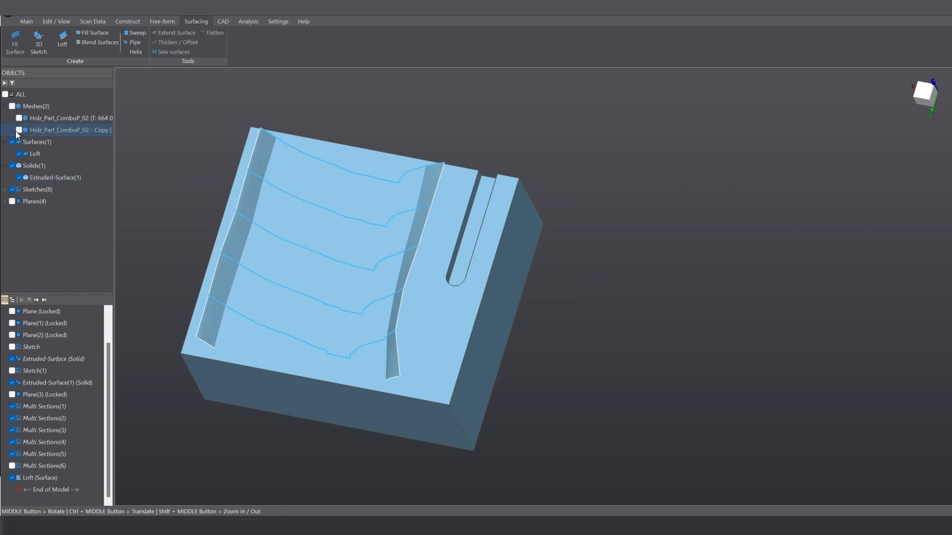
pyautogui.click(256, 160)
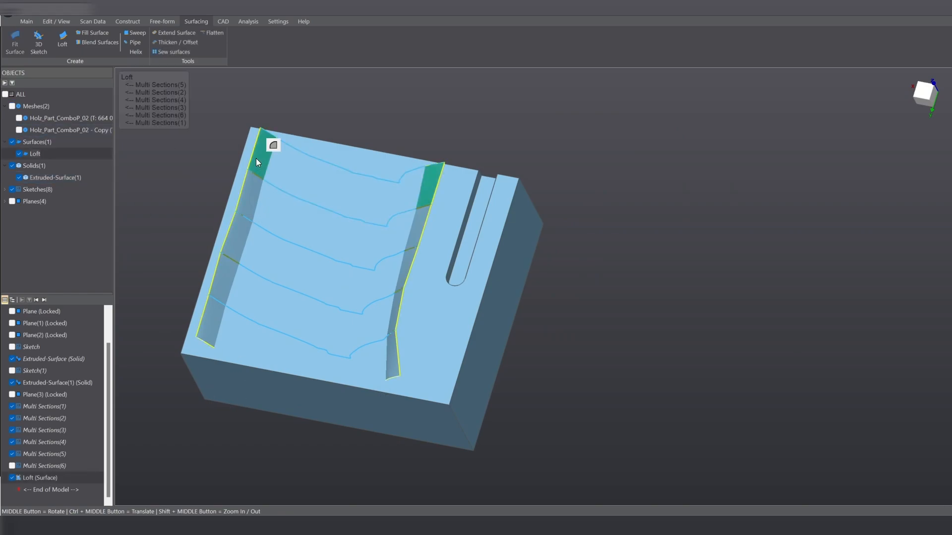
pyautogui.click(185, 33)
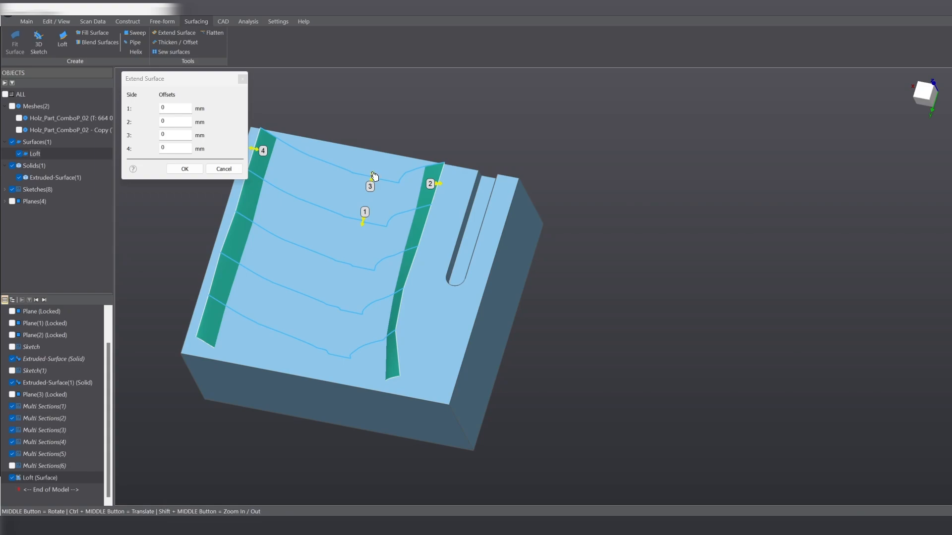
pyautogui.moveTo(374, 177); pyautogui.dragTo(376, 155)
pyautogui.moveTo(395, 114)
pyautogui.mouseDown(button='middle')
pyautogui.moveTo(389, 203)
pyautogui.moveTo(403, 102)
pyautogui.mouseUp(button='middle')
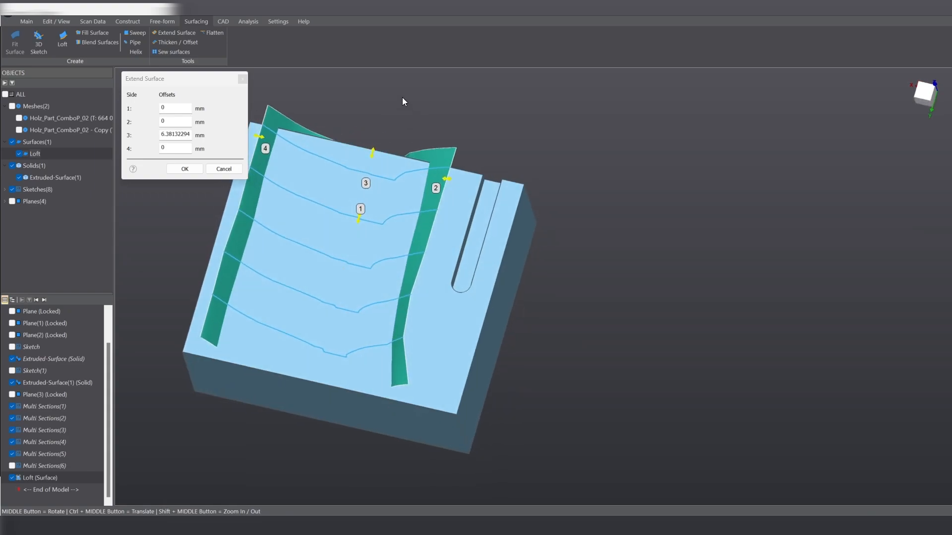
pyautogui.click(184, 169)
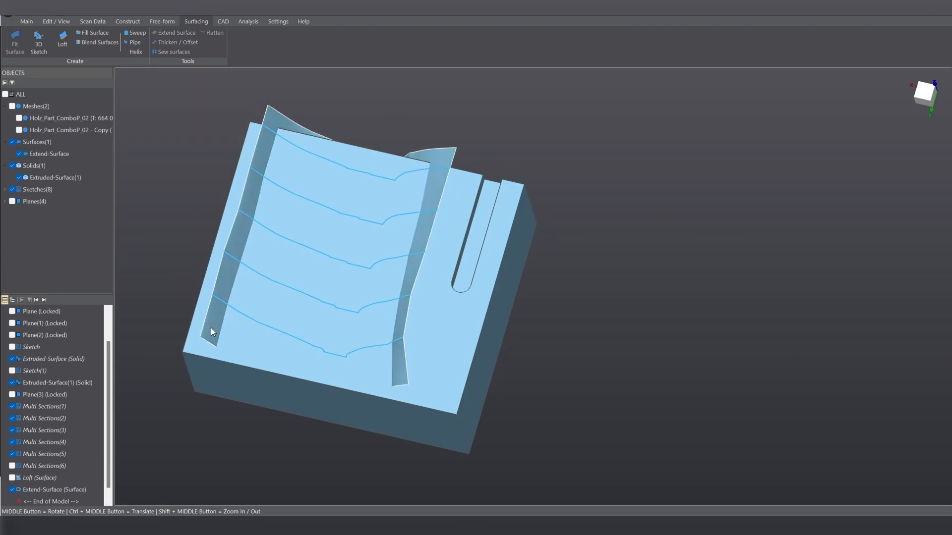
# Extend side 1 of the extended loft surface by about 8.77 mm past the block's front face.
pyautogui.click(161, 31)
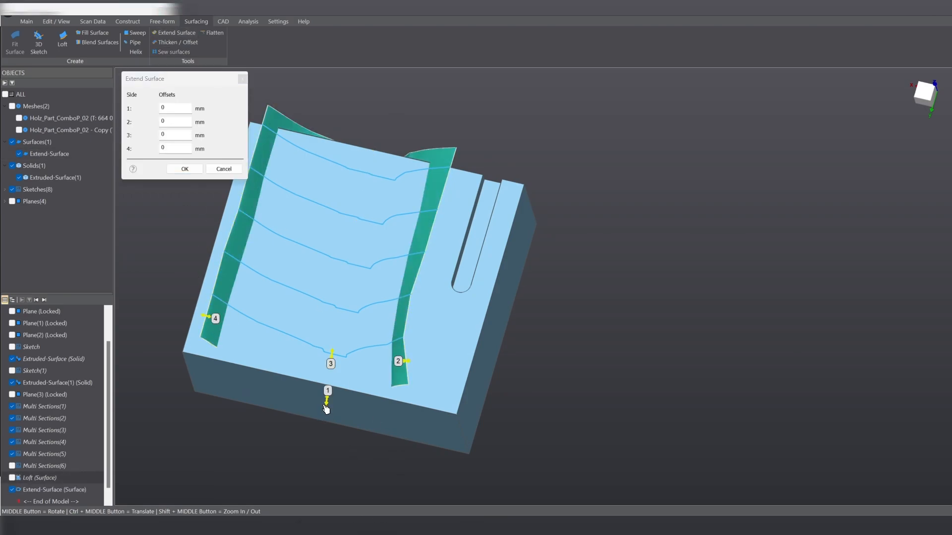
pyautogui.moveTo(325, 409); pyautogui.dragTo(323, 428)
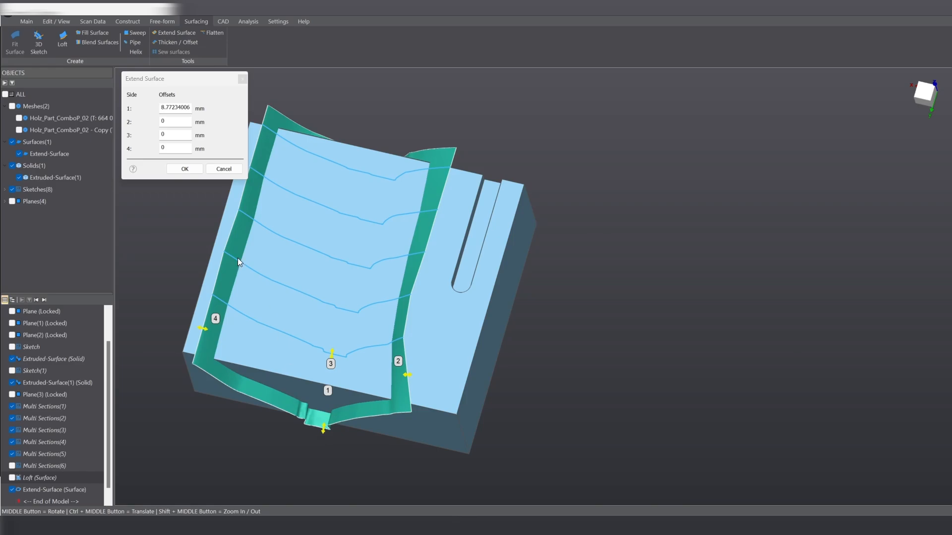
pyautogui.click(184, 169)
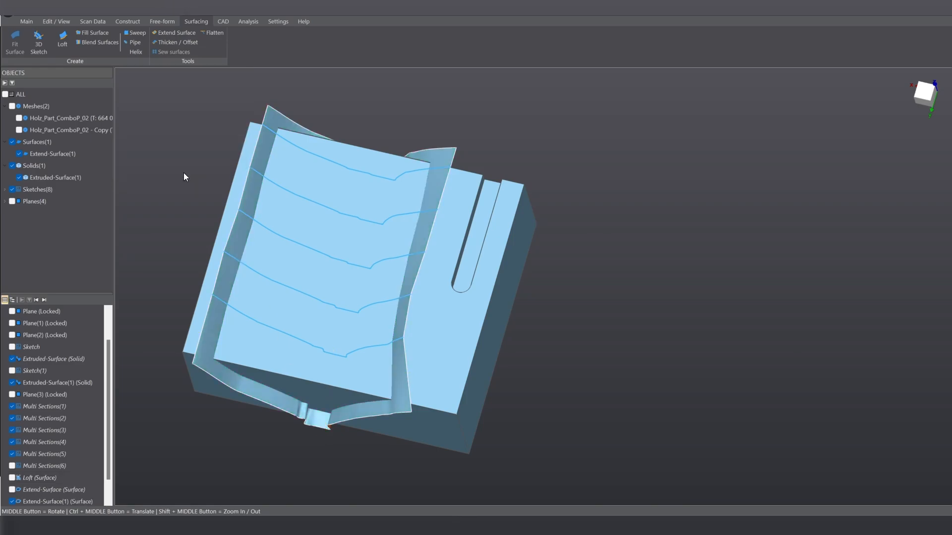
# Show the Holz_Part_ComboP_02 scan mesh and apply automatic trimming to the block and the extended loft surface.
pyautogui.scroll(-5, 804, 223)
pyautogui.scroll(2, 797, 191)
pyautogui.scroll(2, 798, 190)
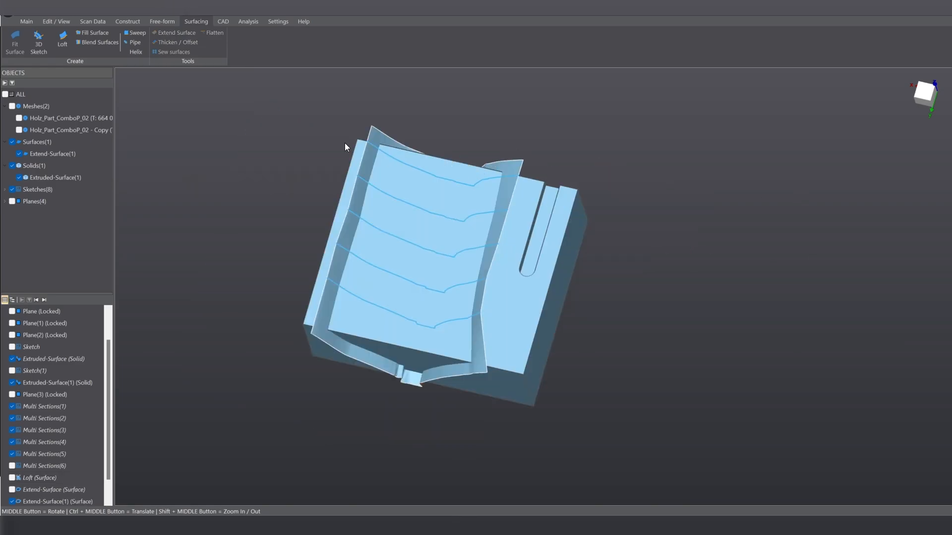
pyautogui.click(19, 119)
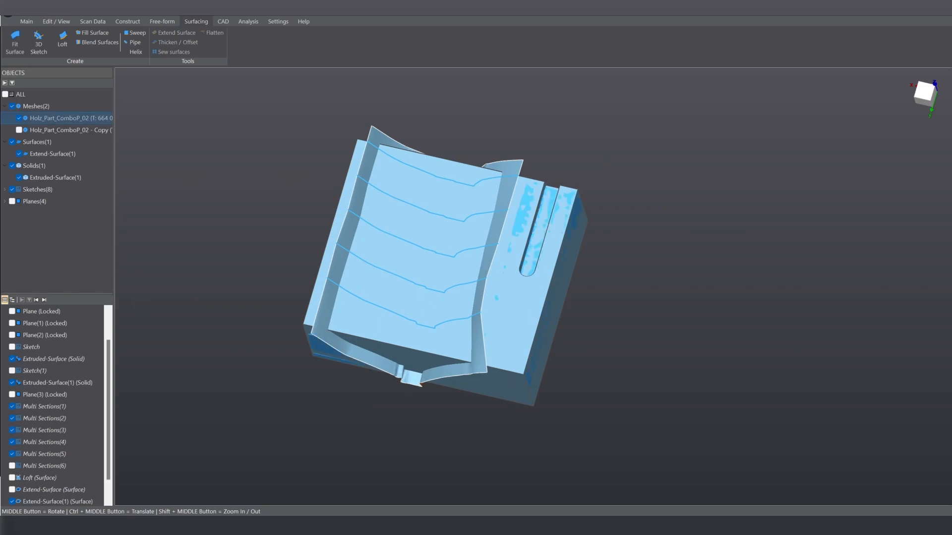
pyautogui.click(27, 22)
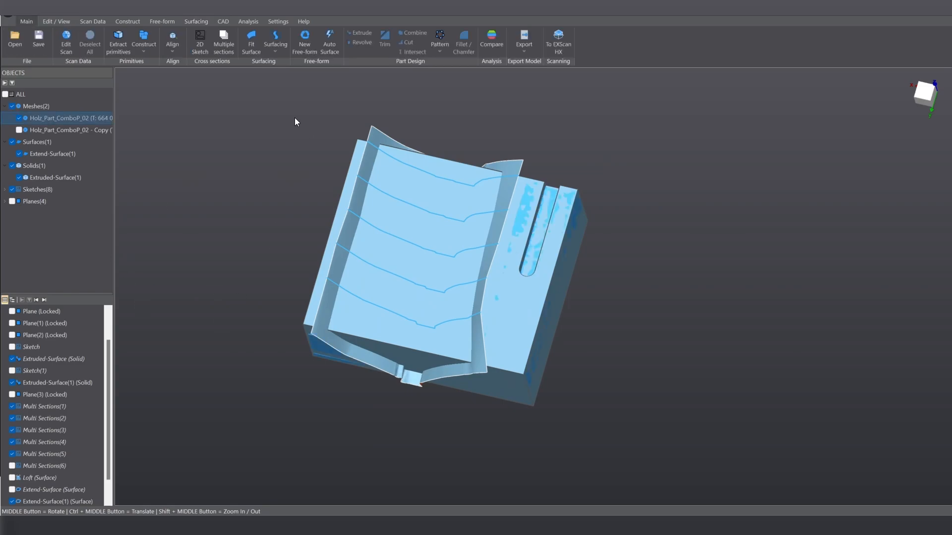
pyautogui.moveTo(266, 99); pyautogui.dragTo(649, 439)
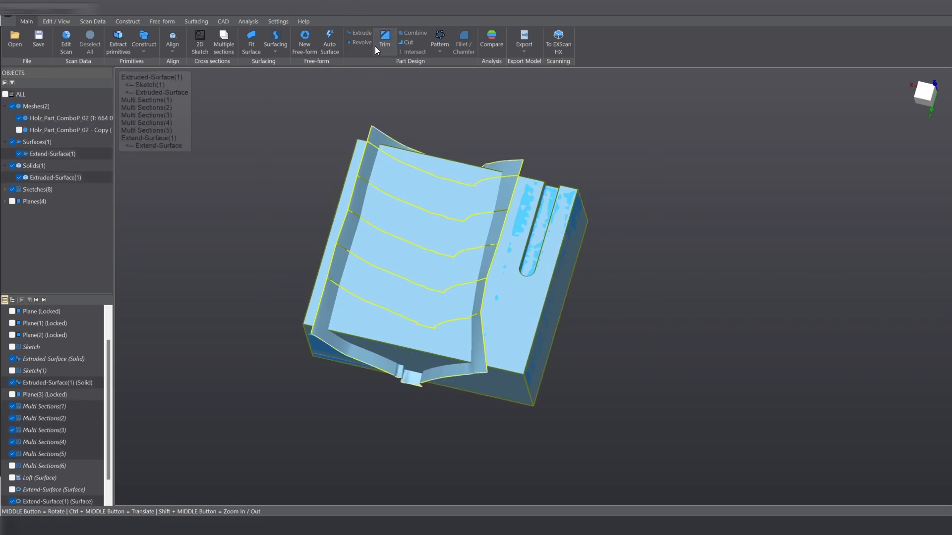
pyautogui.click(386, 36)
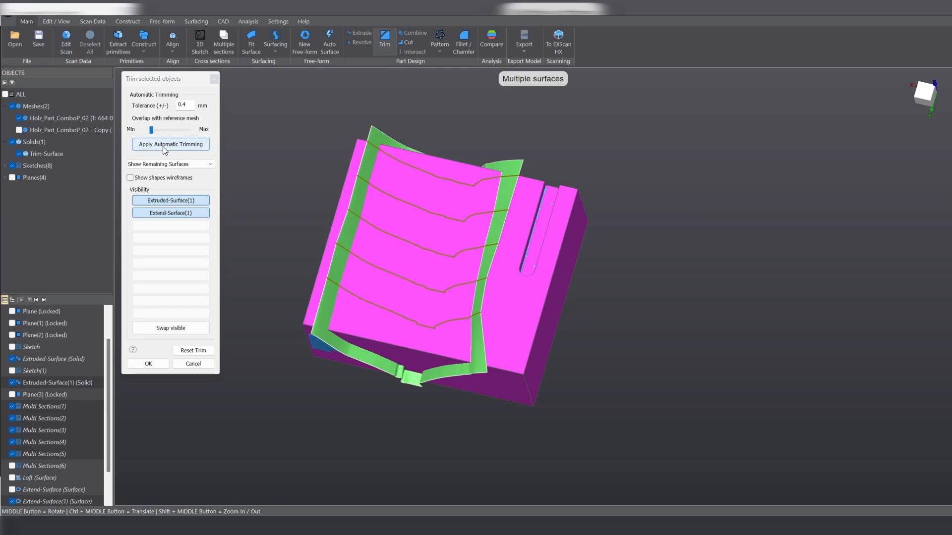
pyautogui.click(162, 147)
pyautogui.click(328, 312)
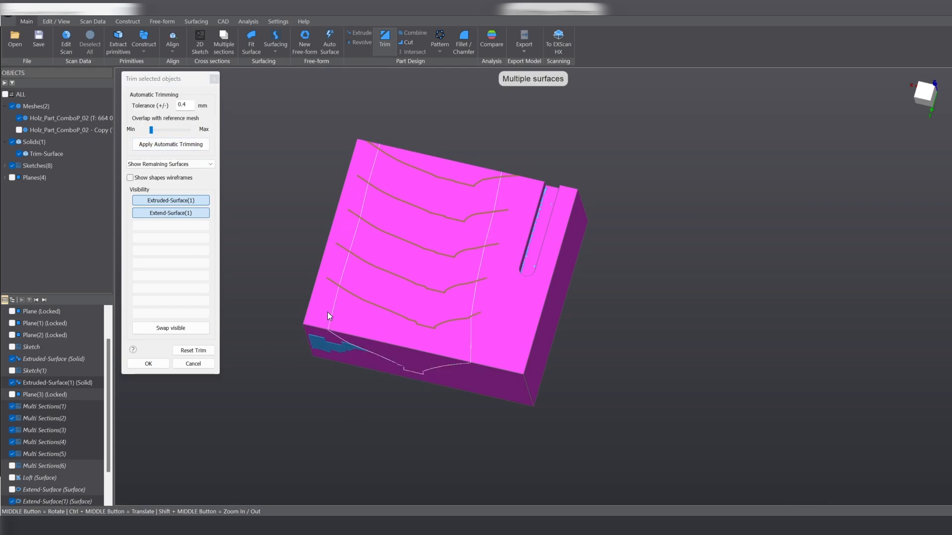
pyautogui.click(361, 321)
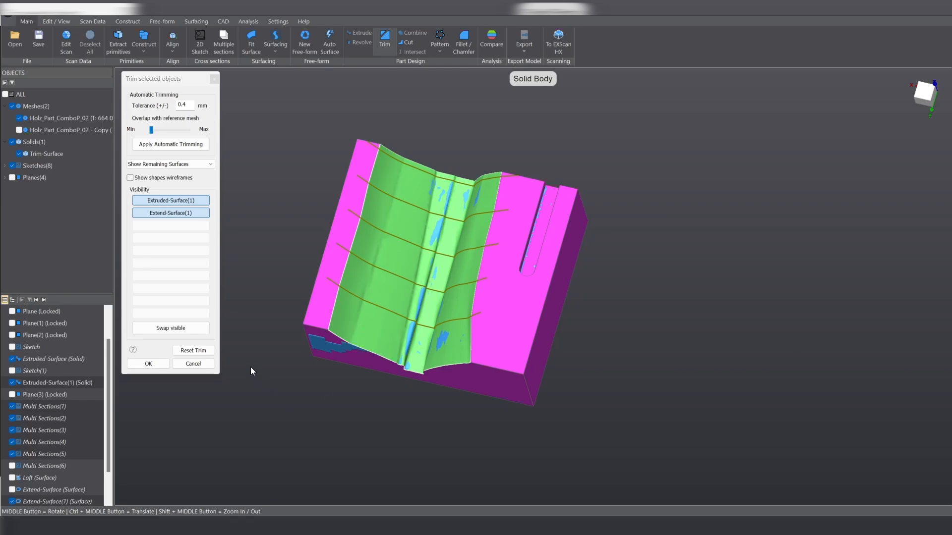
# Reset the trim, reapply automatic trimming with a 0.4 mm tolerance, check the carved channel, and accept it.
pyautogui.click(192, 351)
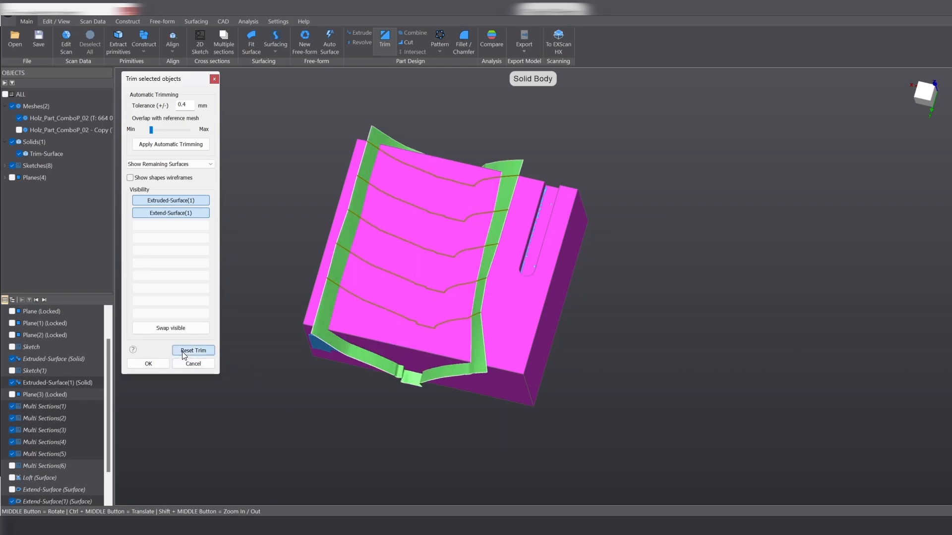
pyautogui.click(169, 144)
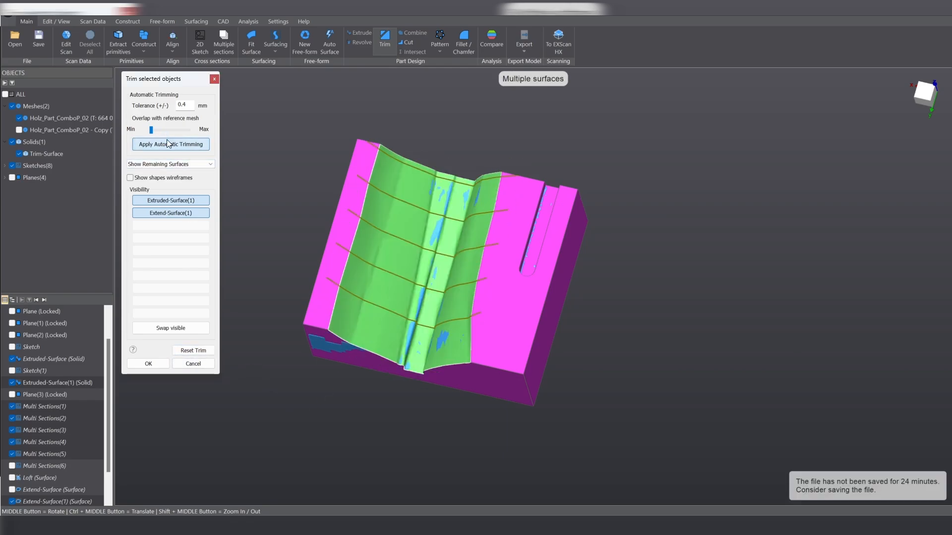
pyautogui.middleClick(381, 405)
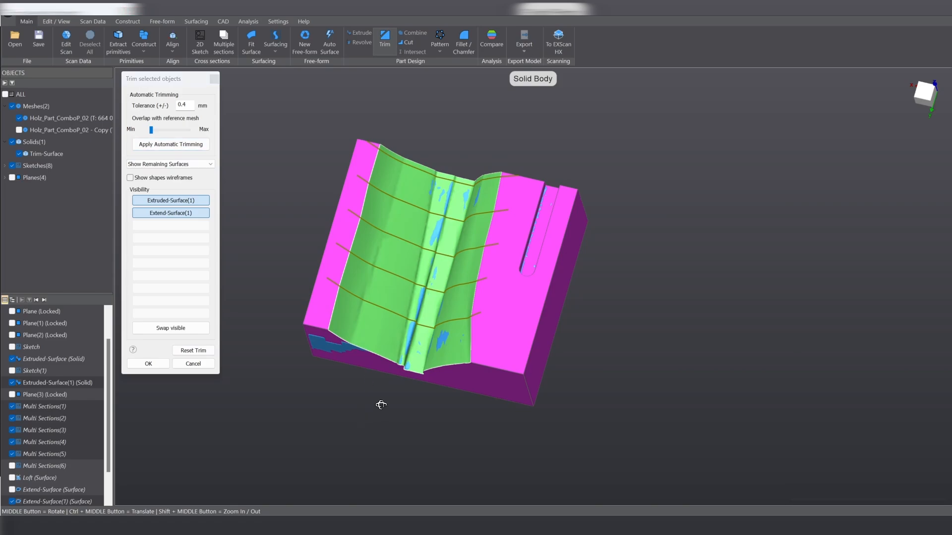
pyautogui.moveTo(381, 405); pyautogui.dragTo(495, 329, button='middle')
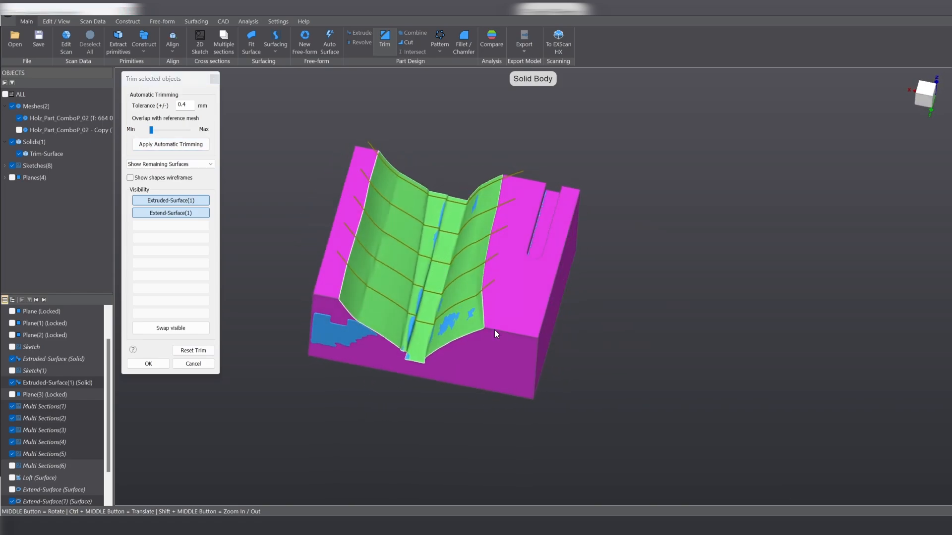
pyautogui.click(159, 365)
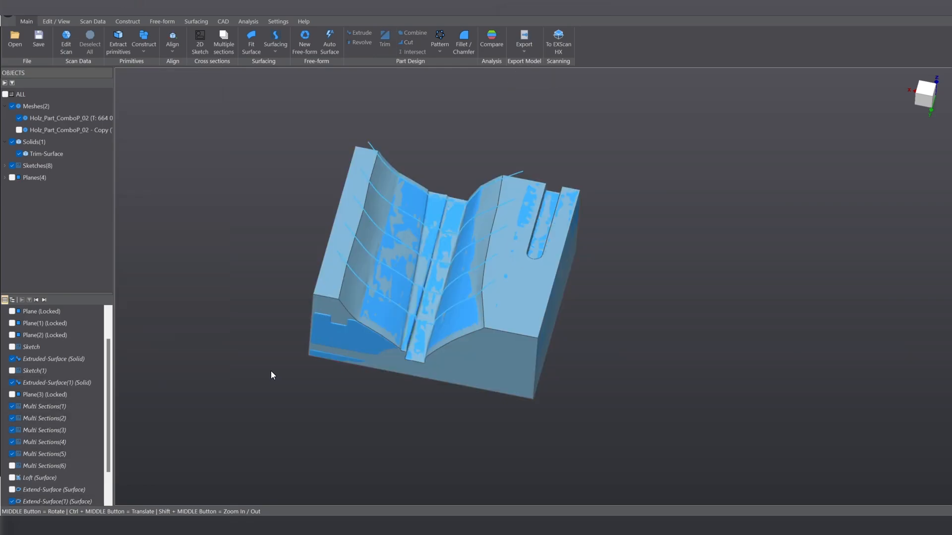
# Hide the trimmed solid and the Multi Sections(1) to Multi Sections(5) curves so only the scan mesh is shown.
pyautogui.moveTo(431, 393); pyautogui.dragTo(444, 276, button='middle')
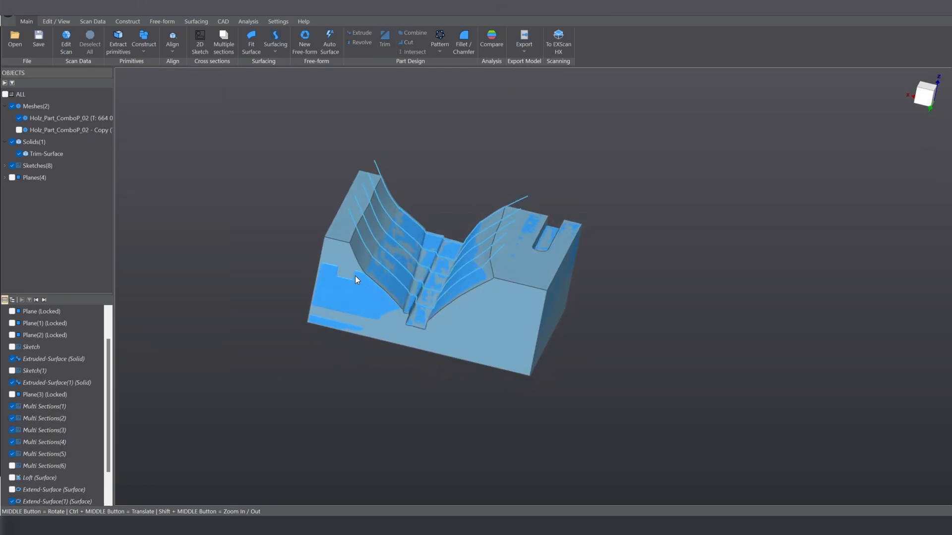
pyautogui.click(12, 178)
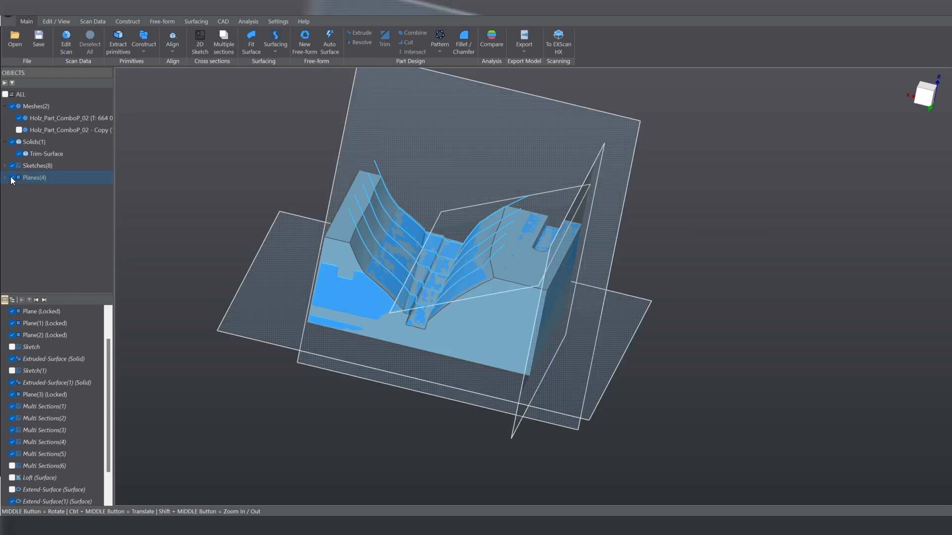
pyautogui.click(12, 178)
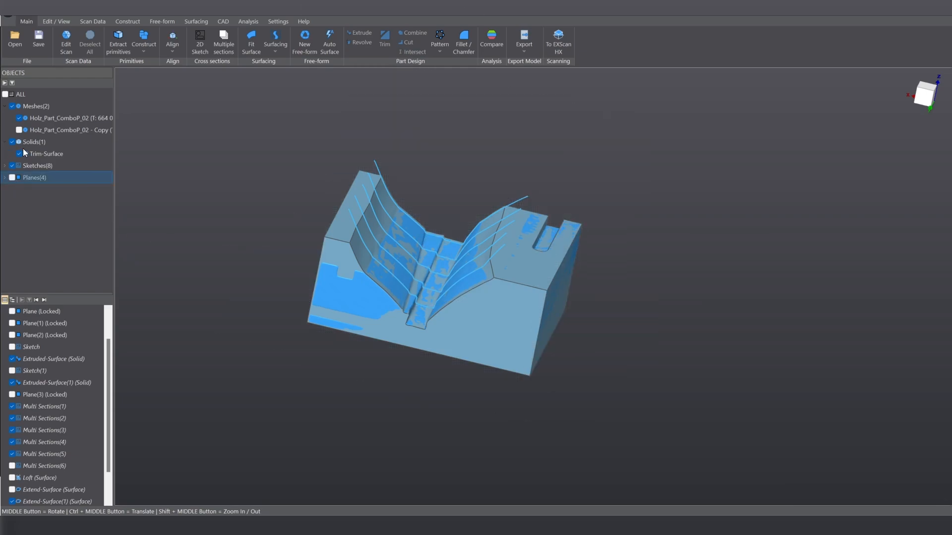
pyautogui.click(20, 155)
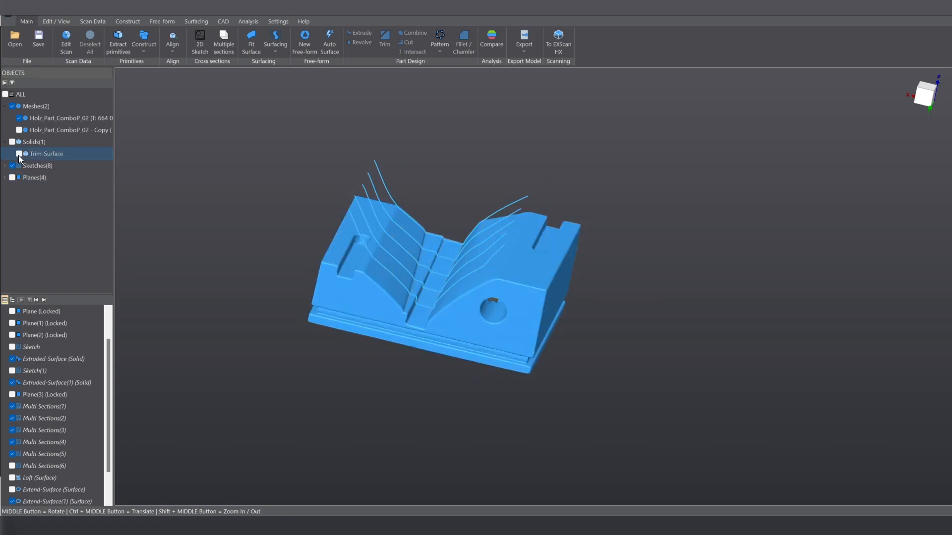
pyautogui.click(12, 407)
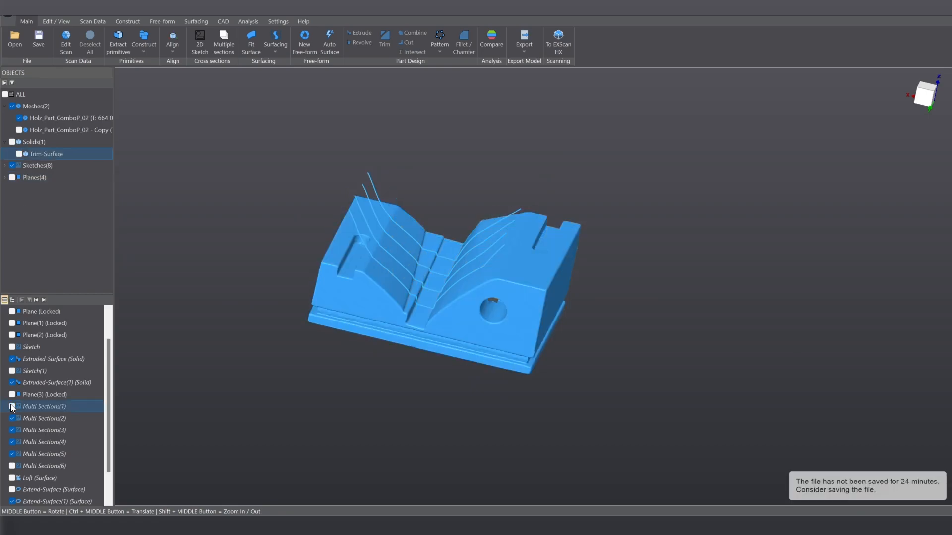
pyautogui.click(13, 419)
pyautogui.click(14, 431)
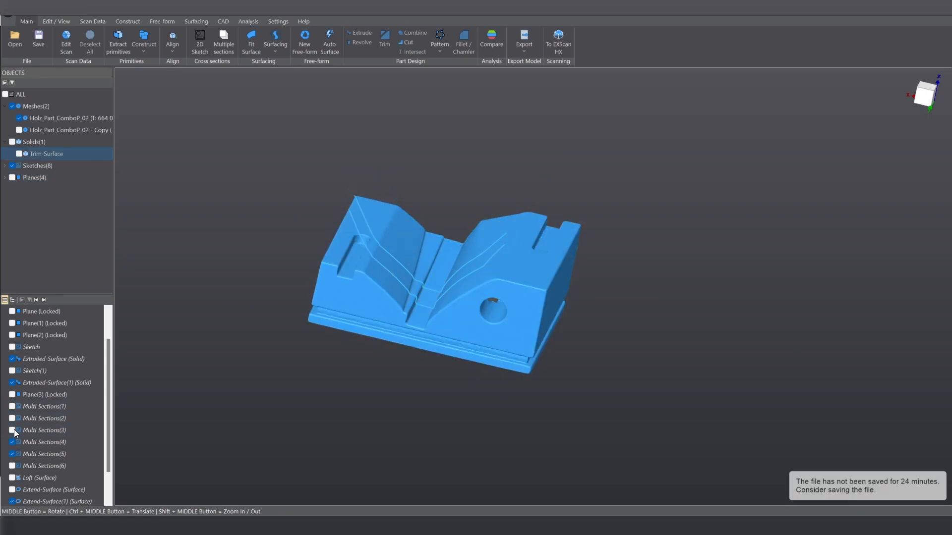
pyautogui.click(13, 443)
pyautogui.click(13, 455)
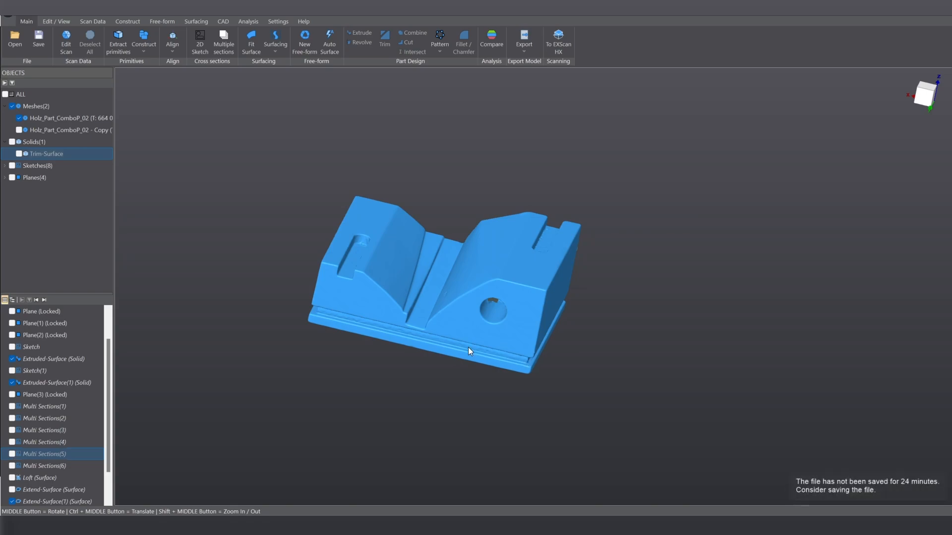
# Extract an unconstrained plane from the scan's flat upper face containing the slot, on the lower side of the channel.
pyautogui.moveTo(468, 347); pyautogui.dragTo(331, 325, button='middle')
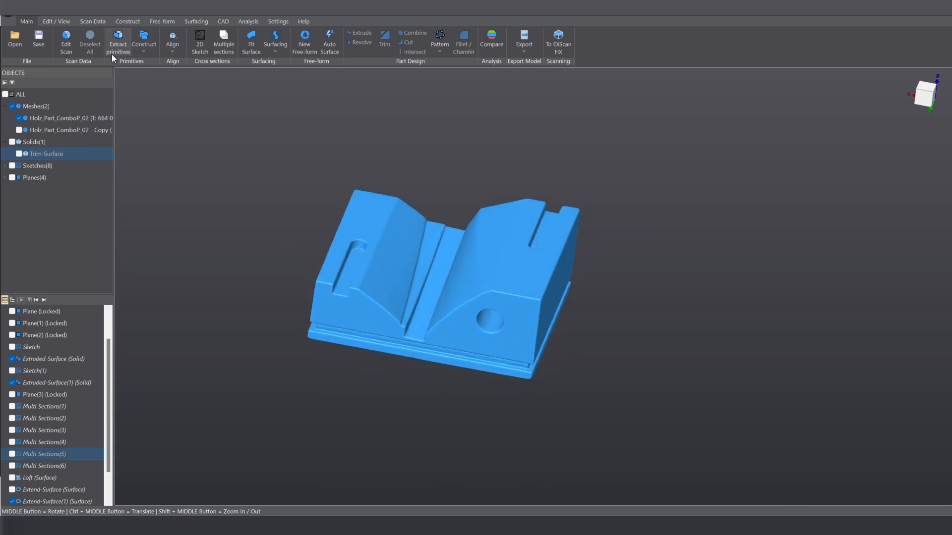
pyautogui.click(118, 38)
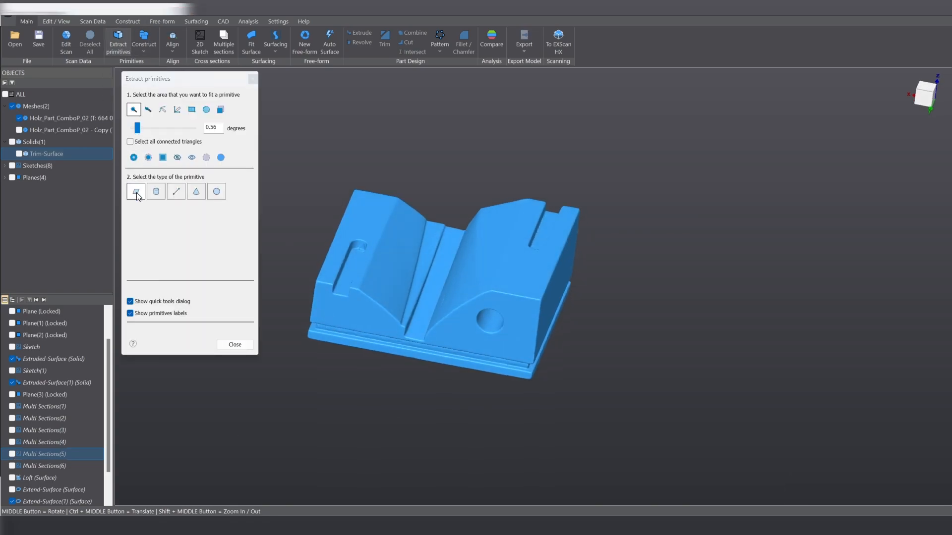
pyautogui.click(369, 213)
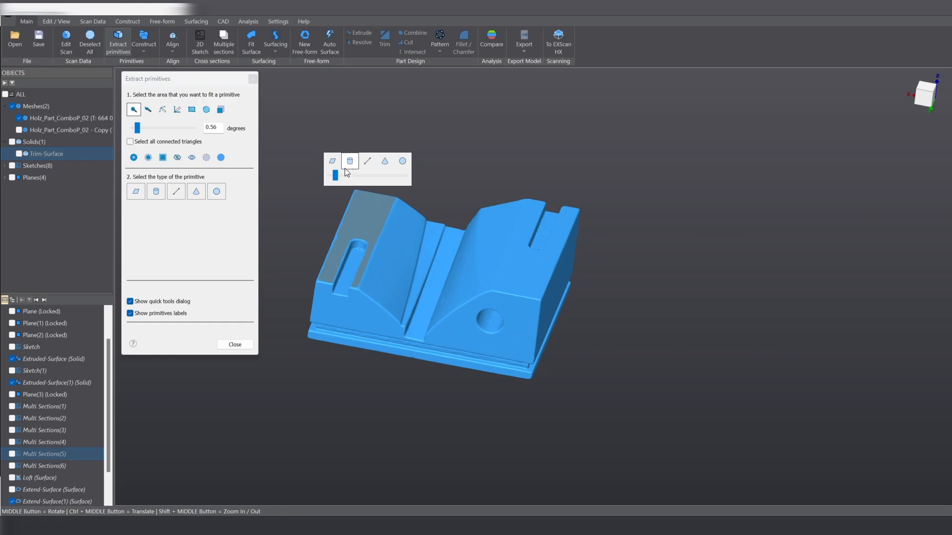
pyautogui.click(332, 162)
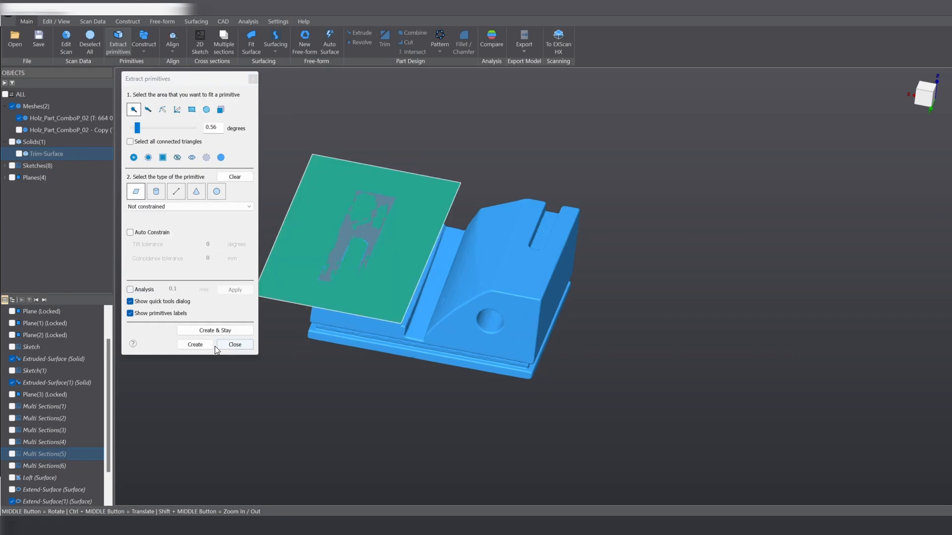
pyautogui.click(198, 344)
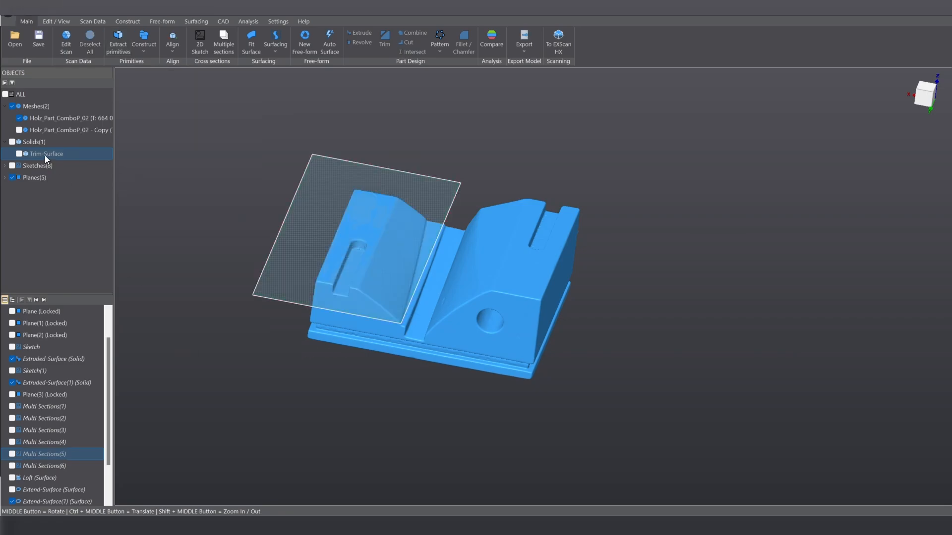
# Show the solid again and trim it automatically with the extracted plane to remove the excess above the lower top face.
pyautogui.click(19, 154)
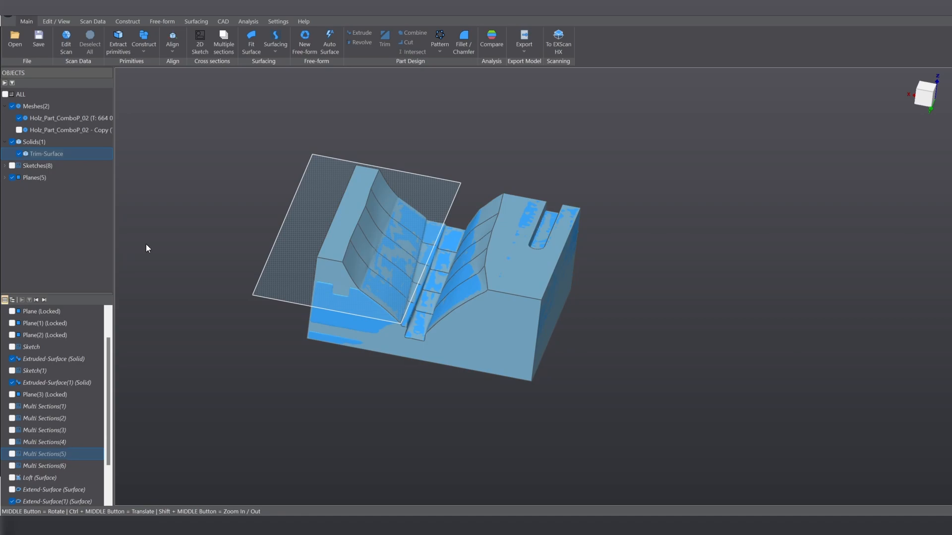
pyautogui.moveTo(494, 400); pyautogui.dragTo(483, 270, button='middle')
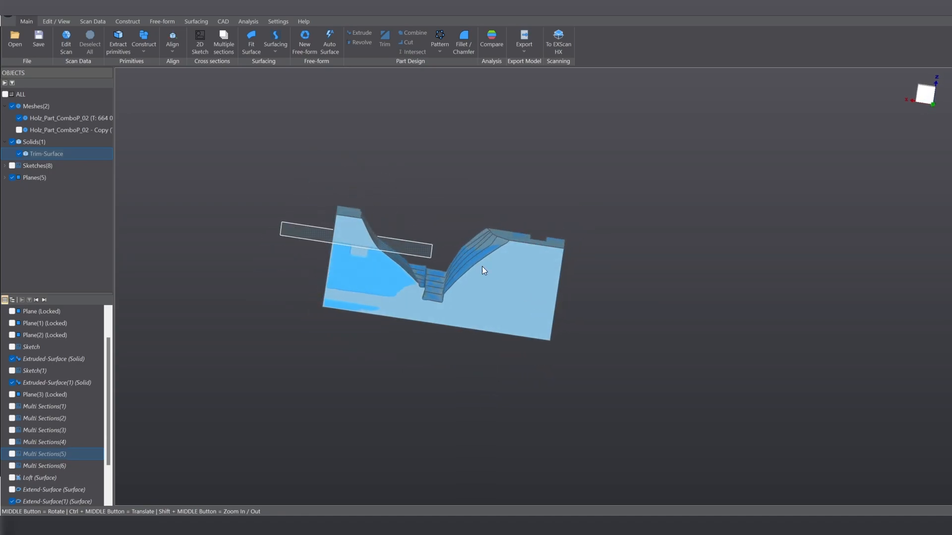
pyautogui.moveTo(236, 164); pyautogui.dragTo(644, 378)
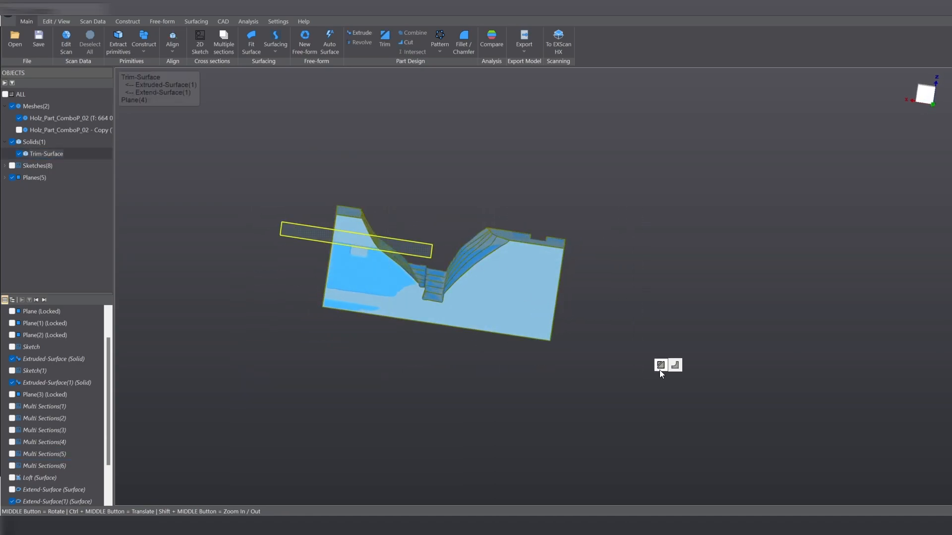
pyautogui.click(670, 367)
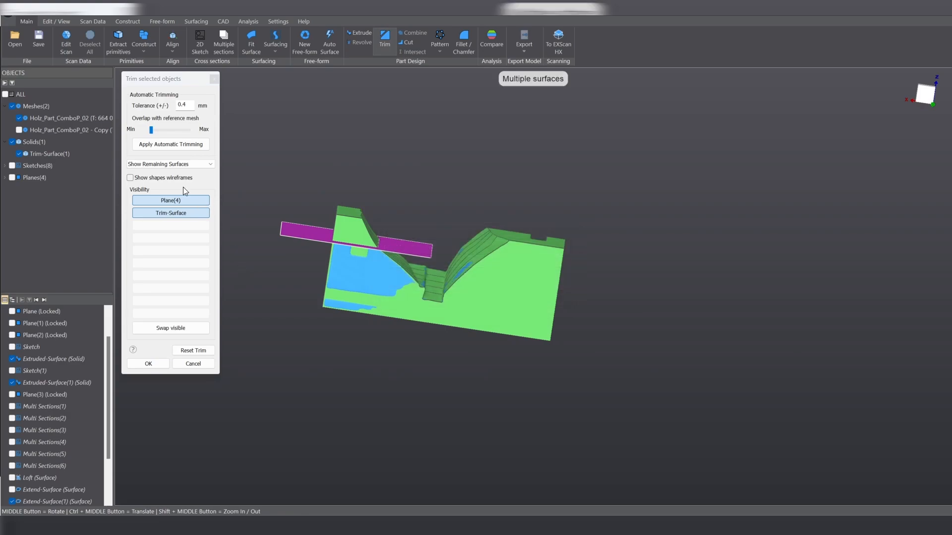
pyautogui.click(160, 148)
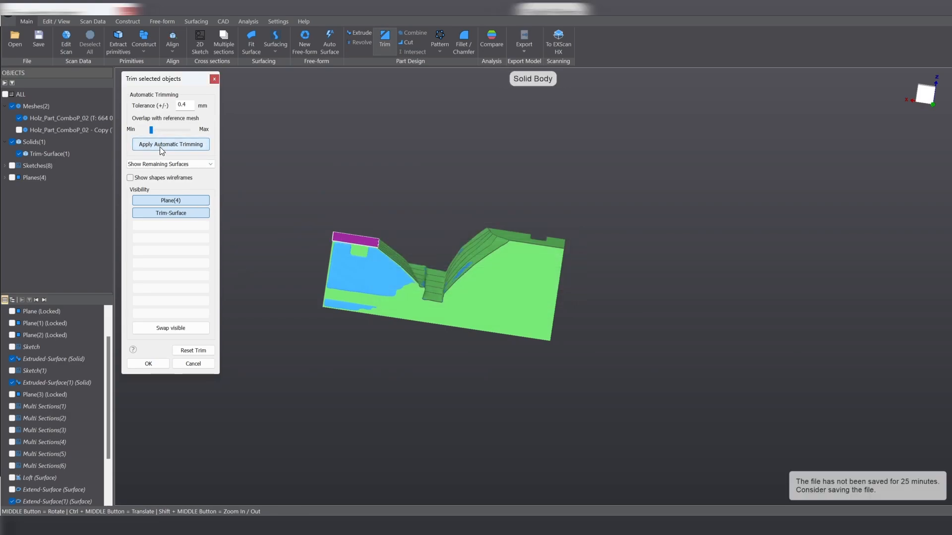
pyautogui.click(160, 364)
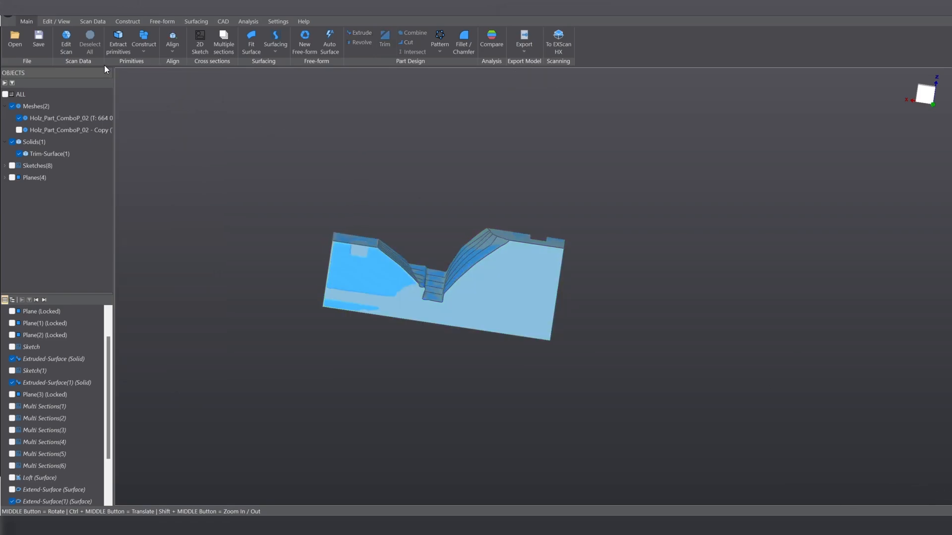
# Save the project as Holz_Part_ComboP_02.qsf in the ExModel folder.
pyautogui.click(38, 38)
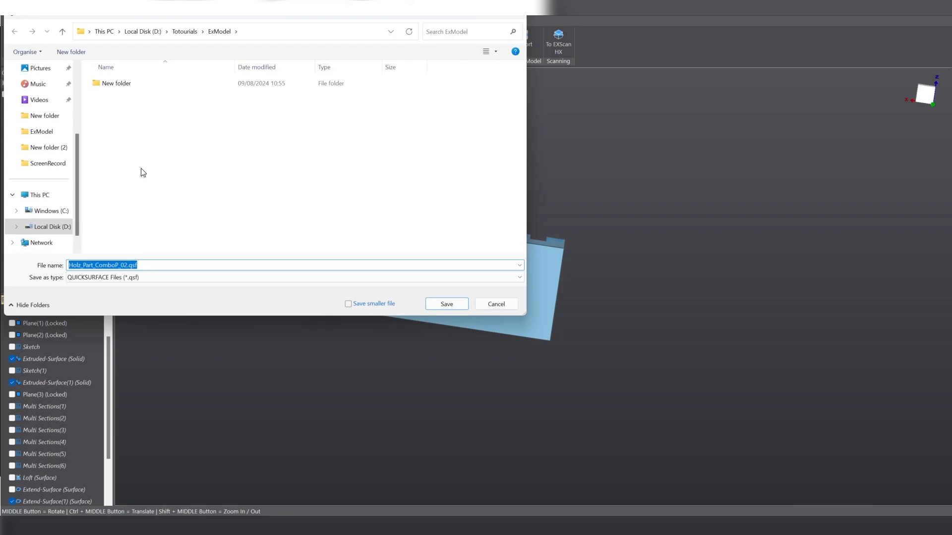
pyautogui.click(432, 307)
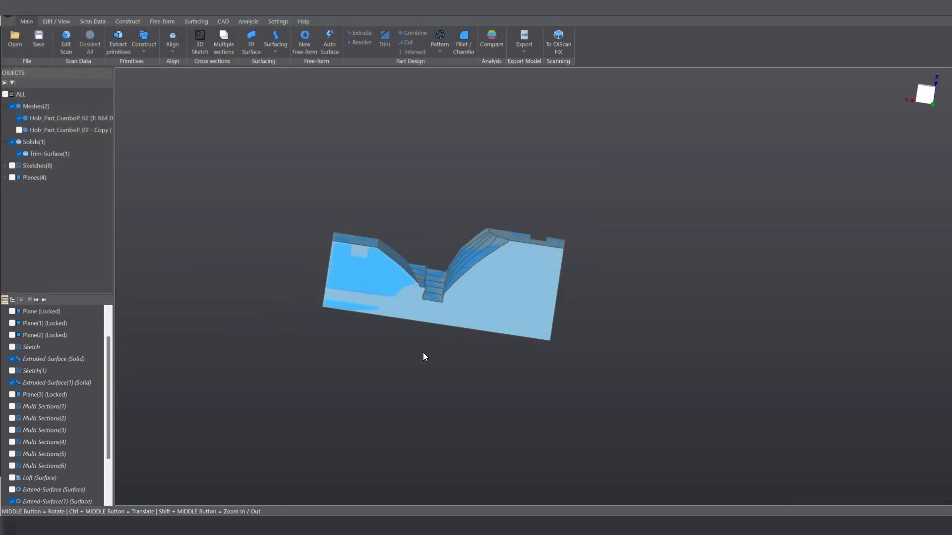
# Show Plane(3) and shorten its lower end so it stays clear of the channel's opposite slope.
pyautogui.moveTo(432, 209); pyautogui.dragTo(418, 311, button='middle')
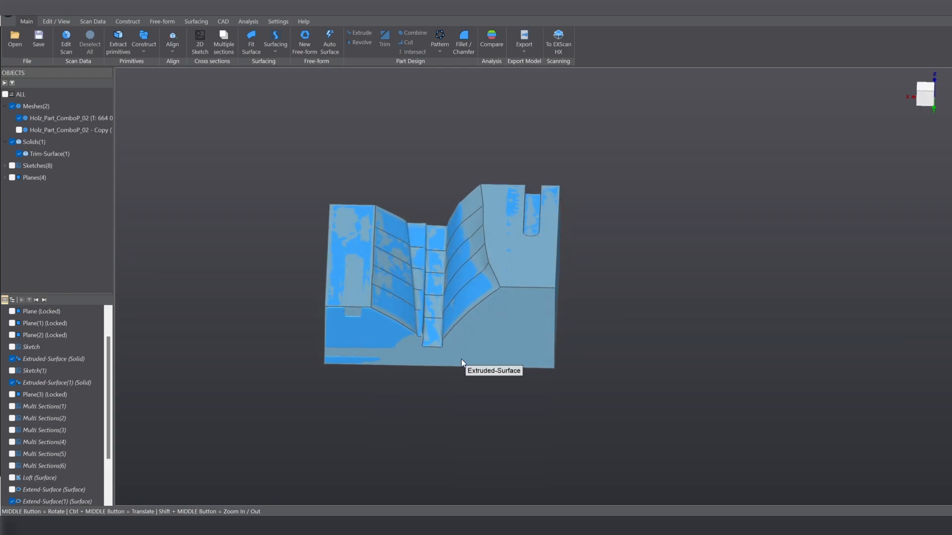
pyautogui.moveTo(461, 363); pyautogui.dragTo(494, 379, button='middle')
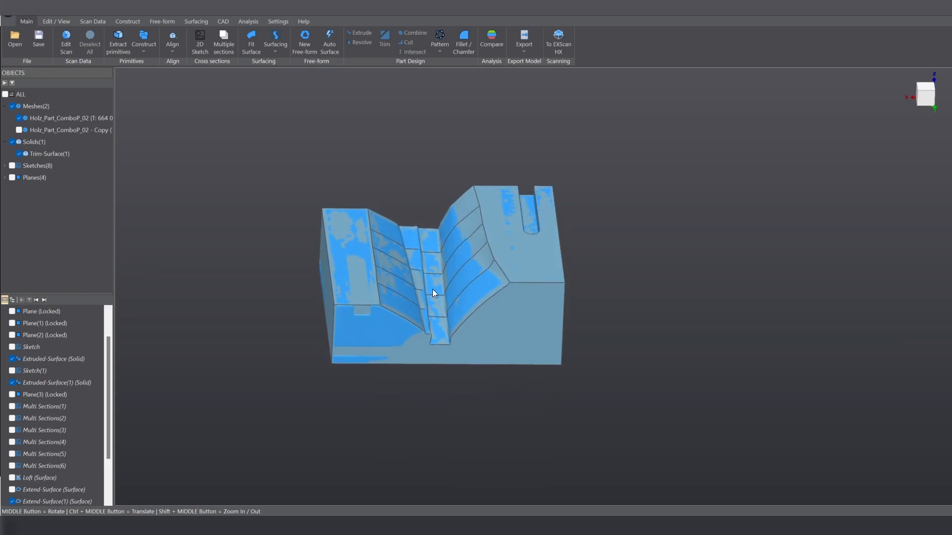
pyautogui.click(5, 178)
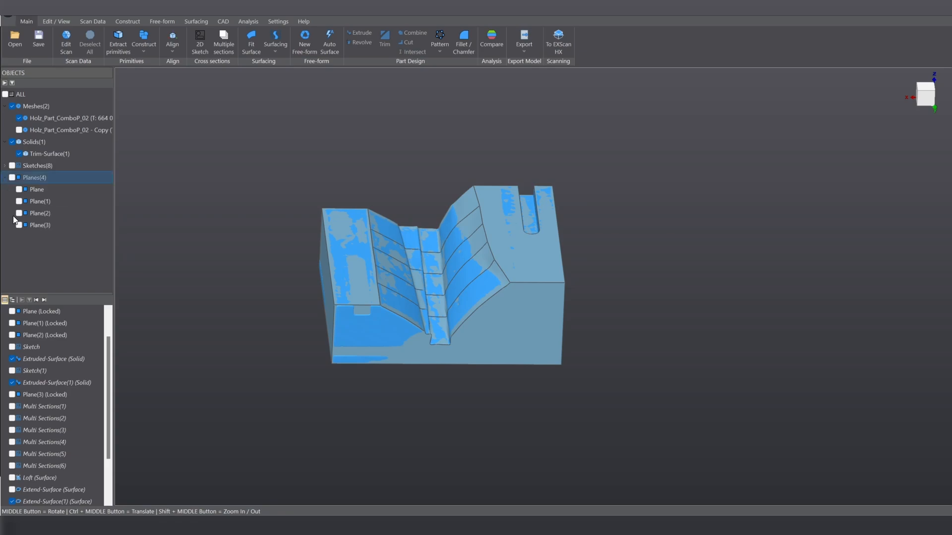
pyautogui.click(18, 222)
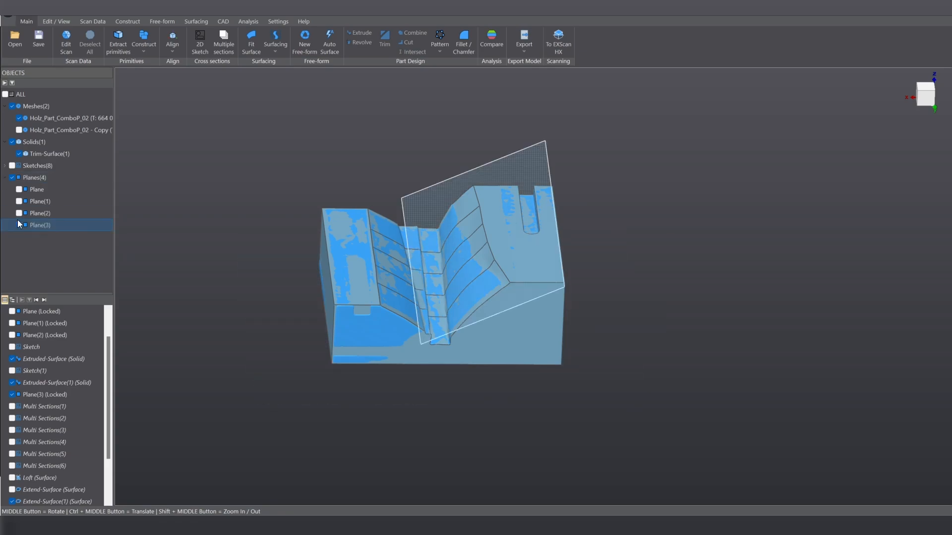
pyautogui.moveTo(516, 348); pyautogui.dragTo(523, 240, button='middle')
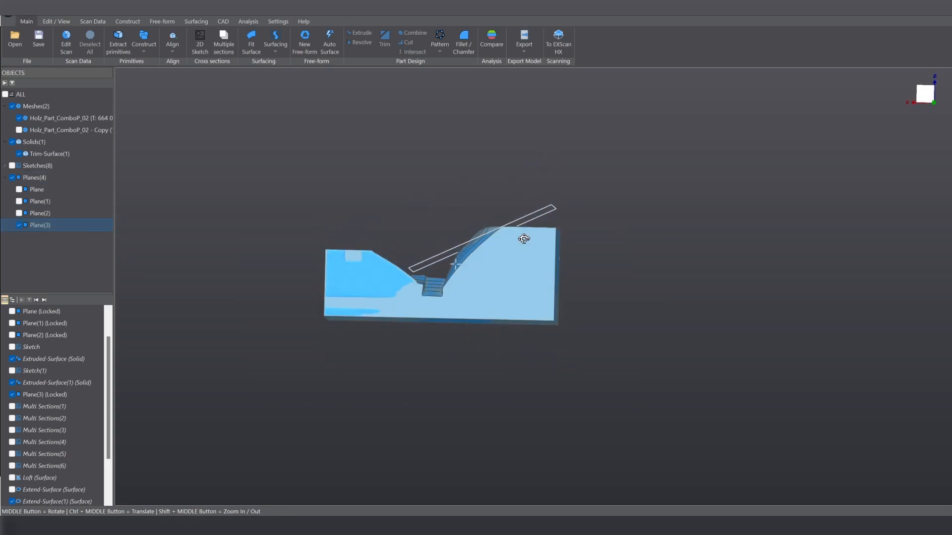
pyautogui.scroll(6, 388, 278)
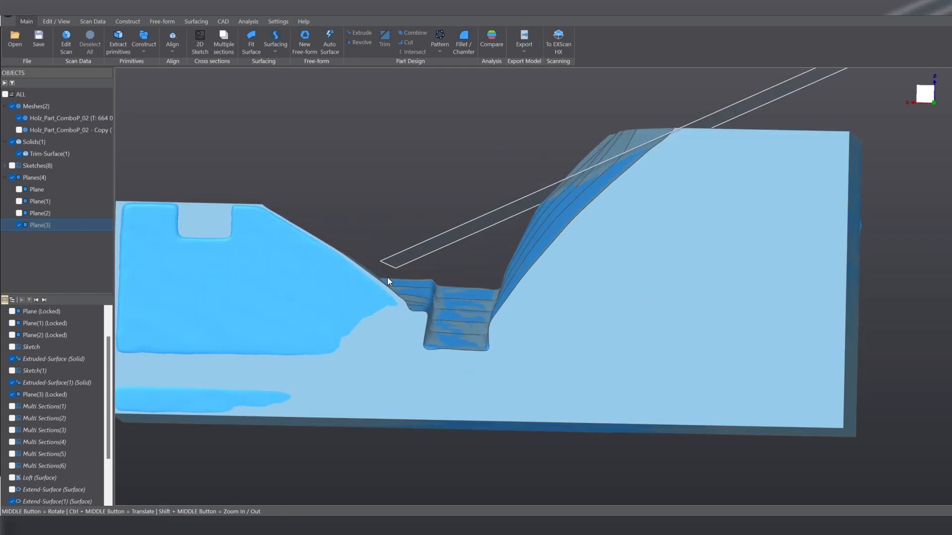
pyautogui.click(403, 260)
pyautogui.moveTo(403, 260); pyautogui.dragTo(437, 249)
pyautogui.moveTo(437, 249); pyautogui.dragTo(506, 227, button='middle')
pyautogui.scroll(-6, 488, 345)
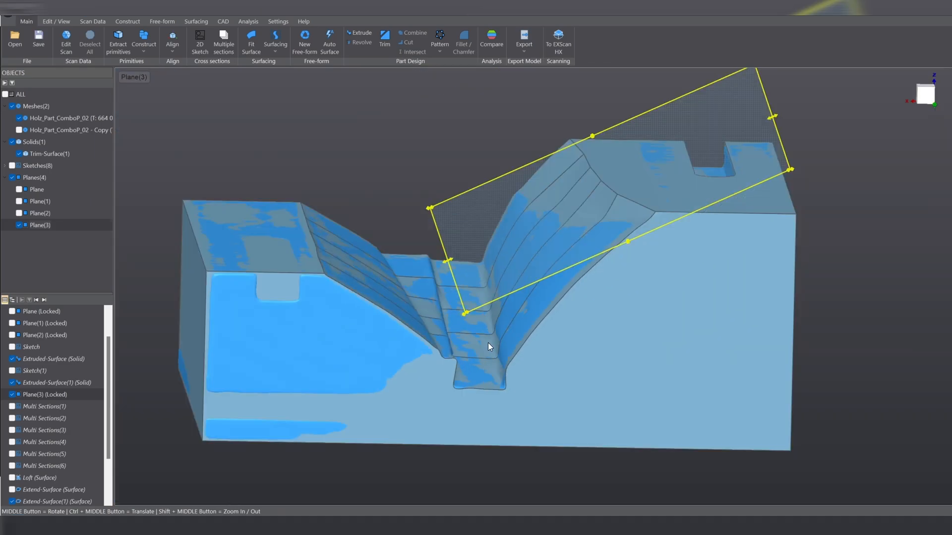
# Trim the solid automatically with Plane(3) using the 0.4 mm tolerance to remove the excess on the higher slope.
pyautogui.moveTo(393, 231); pyautogui.dragTo(611, 414)
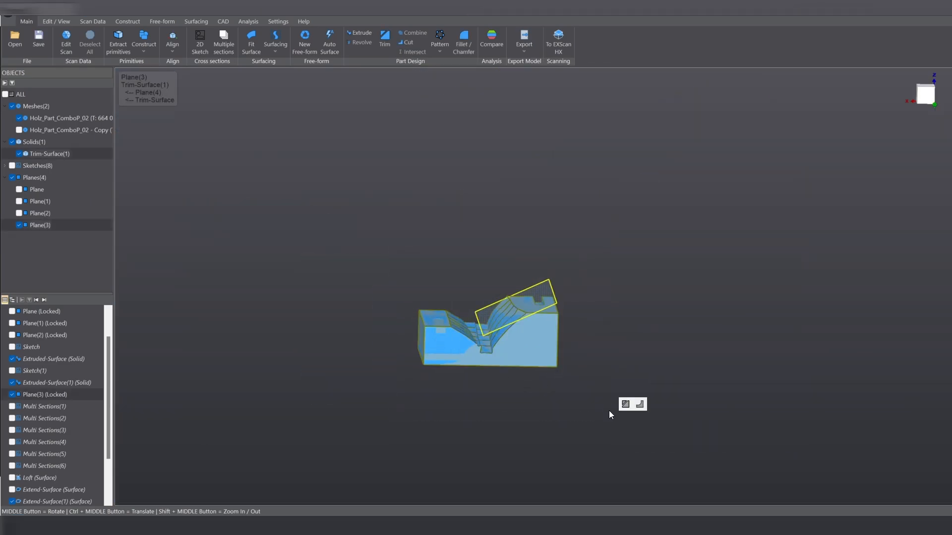
pyautogui.click(625, 406)
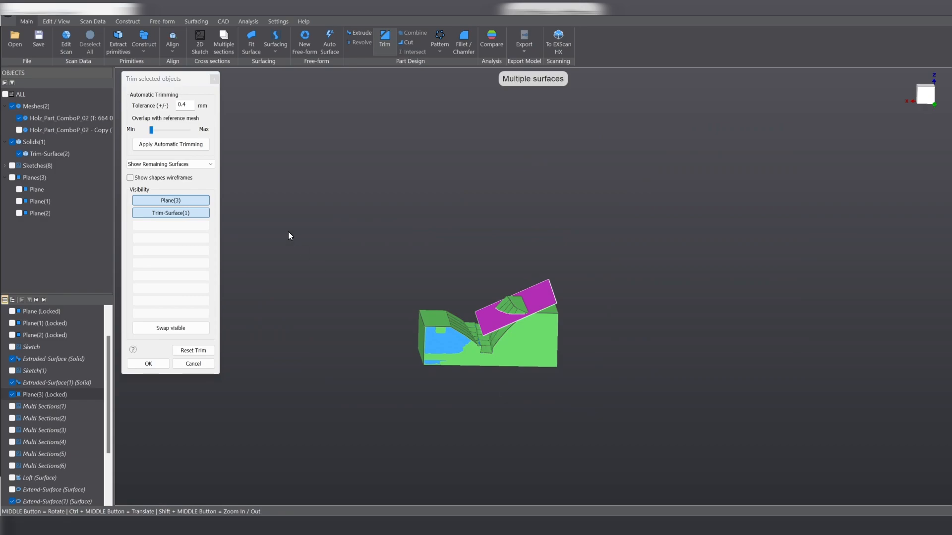
pyautogui.click(157, 147)
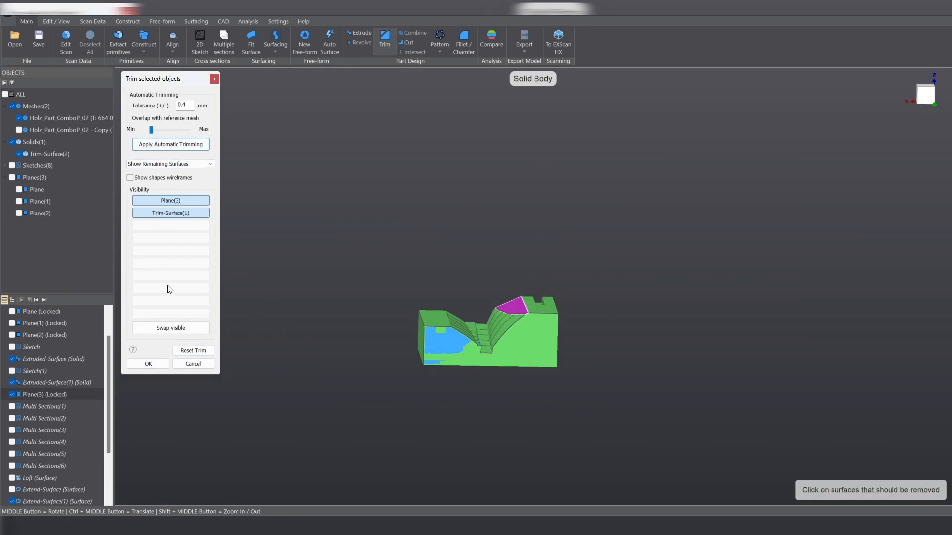
pyautogui.click(149, 364)
# Create a sketch on the lower top face with a section offset about 1.76 mm below it, without placing the sketch on the slicing plane.
pyautogui.moveTo(446, 421); pyautogui.dragTo(523, 424, button='middle')
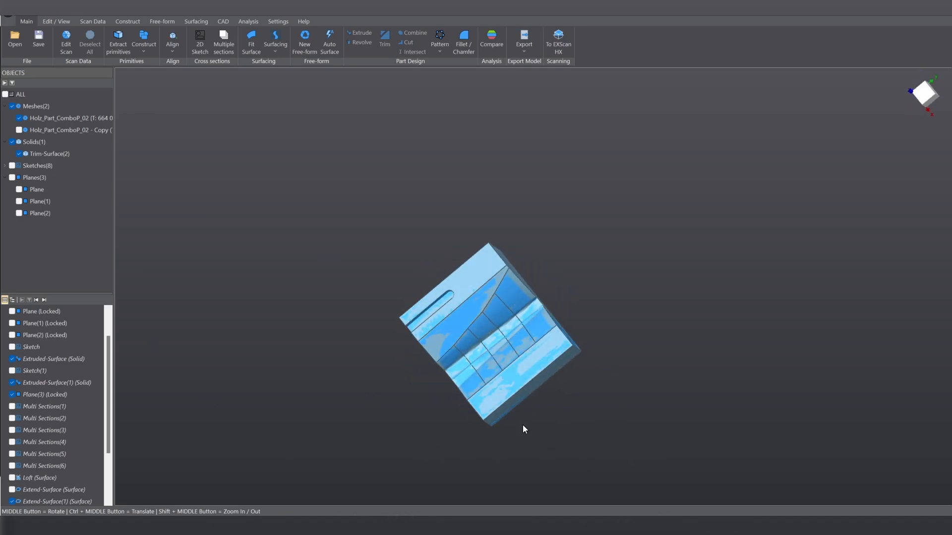
pyautogui.moveTo(666, 322); pyautogui.dragTo(570, 347, button='middle')
pyautogui.moveTo(436, 213); pyautogui.dragTo(528, 261, button='middle')
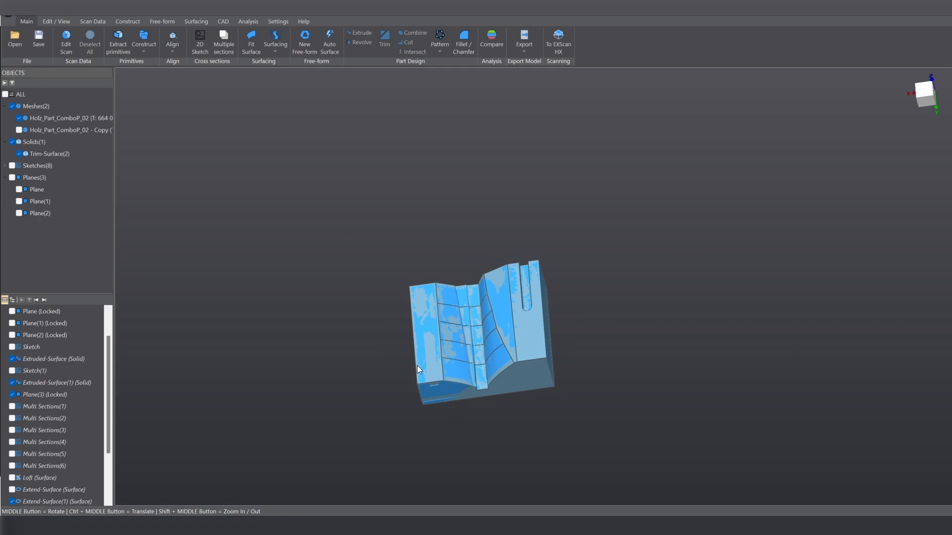
pyautogui.click(428, 371)
pyautogui.moveTo(420, 370)
pyautogui.mouseDown(button='middle')
pyautogui.moveTo(425, 378)
pyautogui.moveTo(427, 361)
pyautogui.mouseUp(button='middle')
pyautogui.scroll(2, 433, 365)
pyautogui.scroll(3, 433, 365)
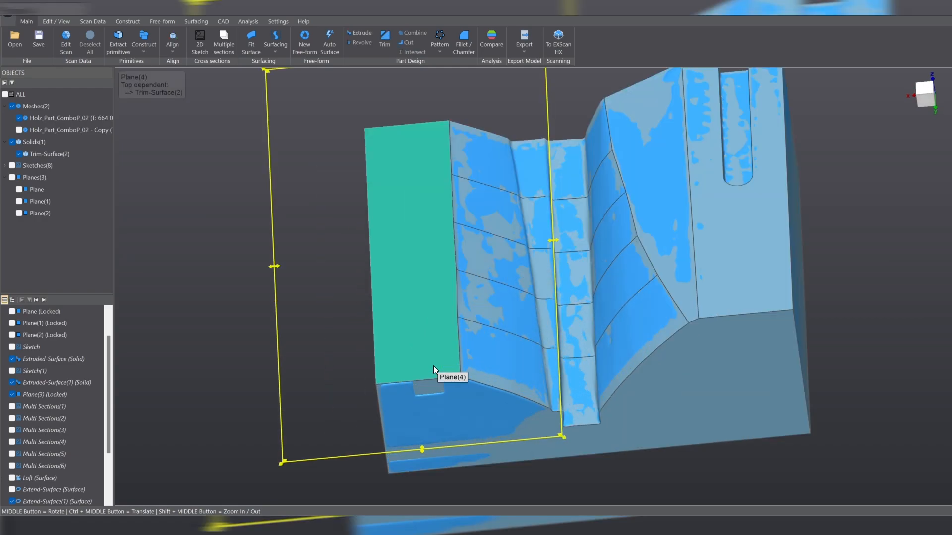
pyautogui.click(413, 347)
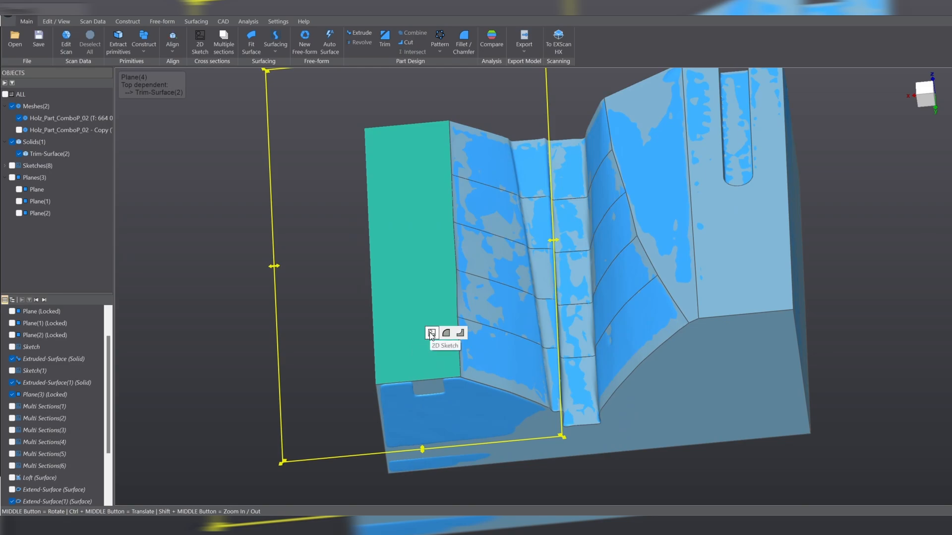
pyautogui.click(430, 333)
pyautogui.moveTo(436, 355)
pyautogui.mouseDown(button='middle')
pyautogui.moveTo(451, 313)
pyautogui.moveTo(450, 222)
pyautogui.mouseUp(button='middle')
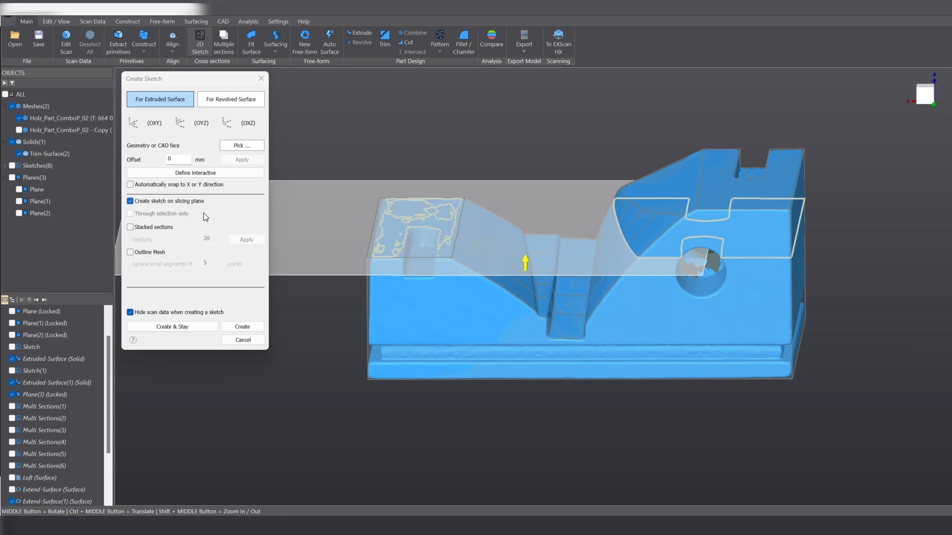
pyautogui.moveTo(527, 265); pyautogui.dragTo(525, 272)
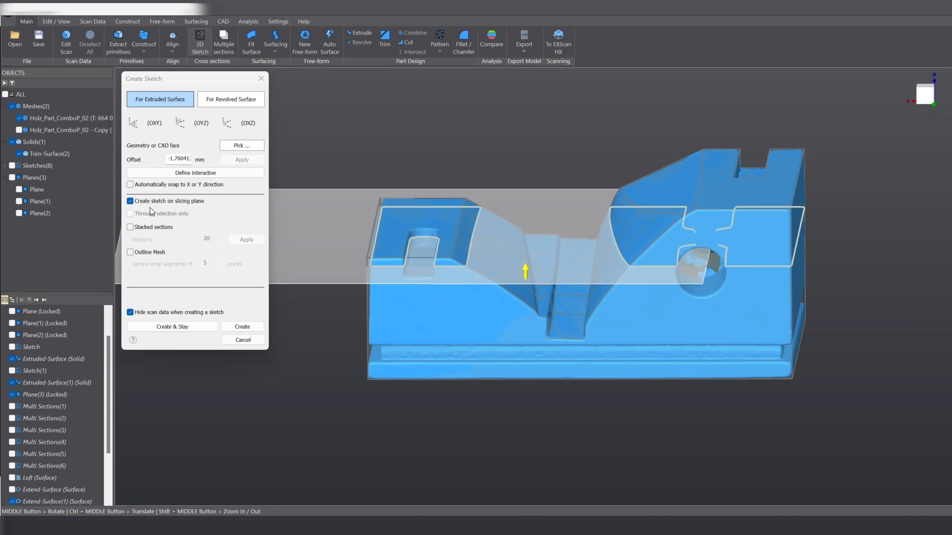
pyautogui.click(134, 201)
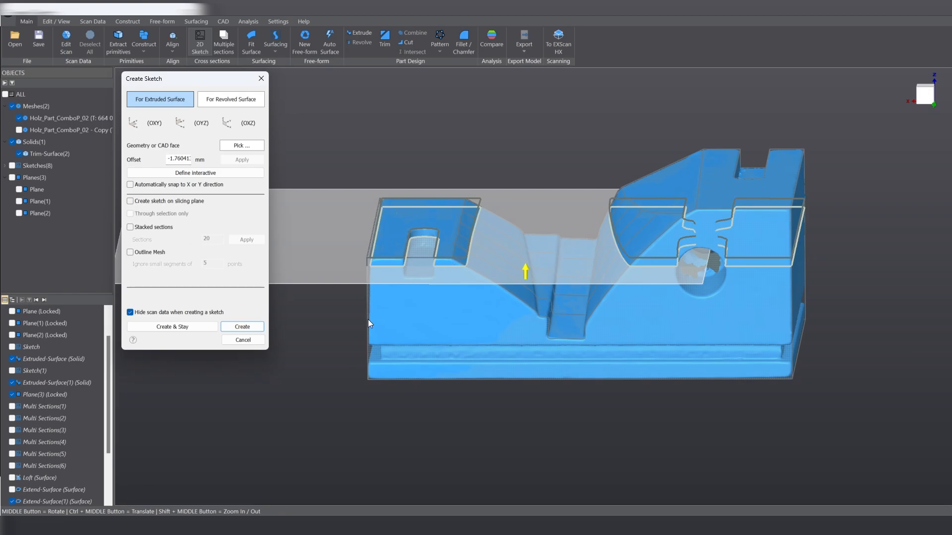
pyautogui.click(251, 332)
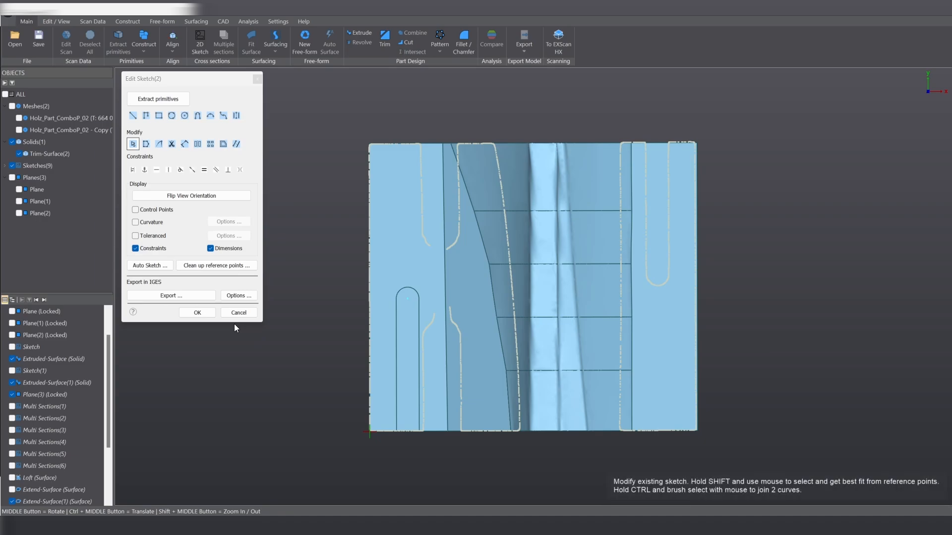
# Hide the solid and fit a slot primitive to the section points of the lower block's open slot.
pyautogui.click(149, 101)
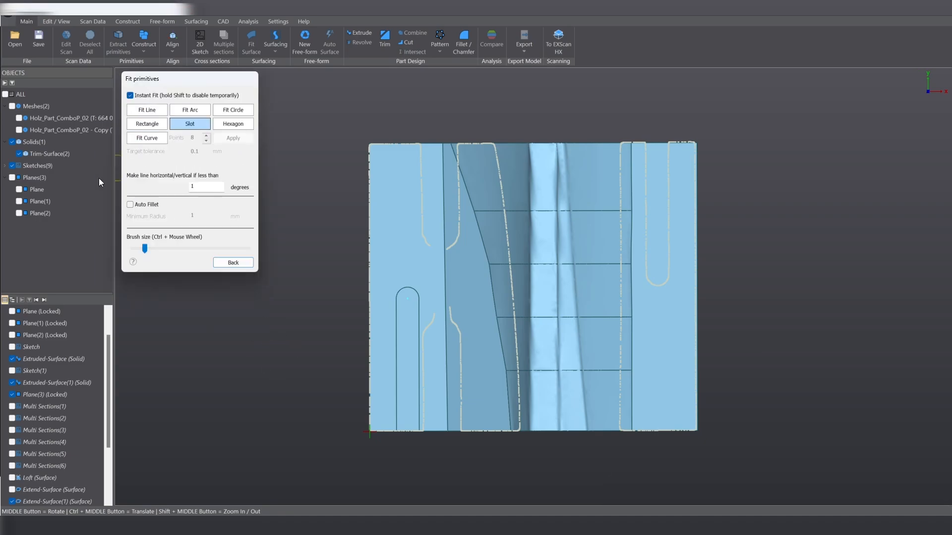
pyautogui.click(19, 154)
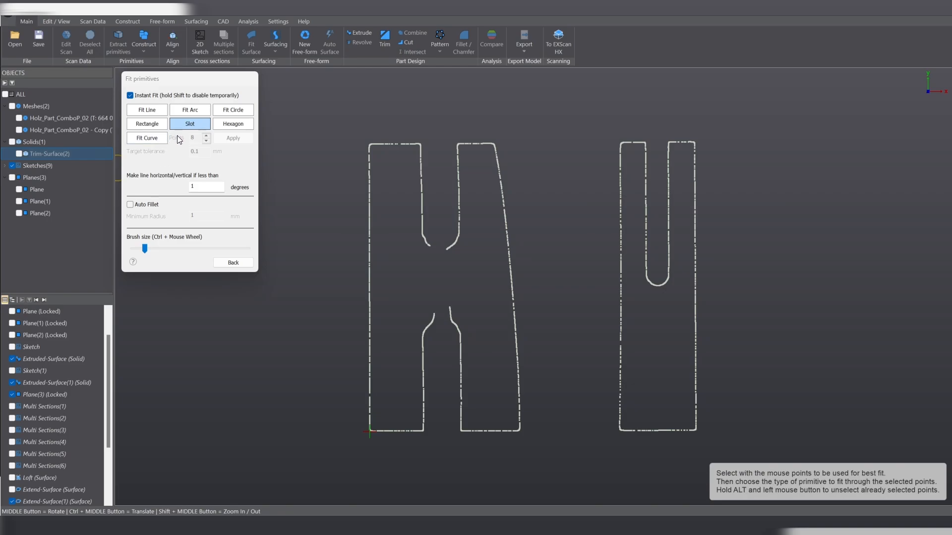
pyautogui.moveTo(676, 157)
pyautogui.mouseDown()
pyautogui.moveTo(668, 284)
pyautogui.moveTo(644, 247)
pyautogui.moveTo(640, 170)
pyautogui.moveTo(645, 181)
pyautogui.mouseUp()
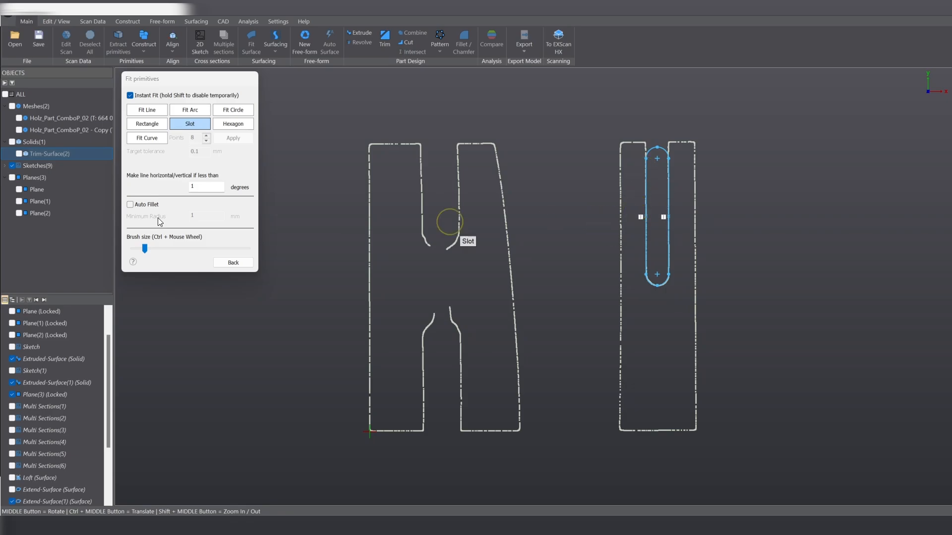
pyautogui.click(236, 261)
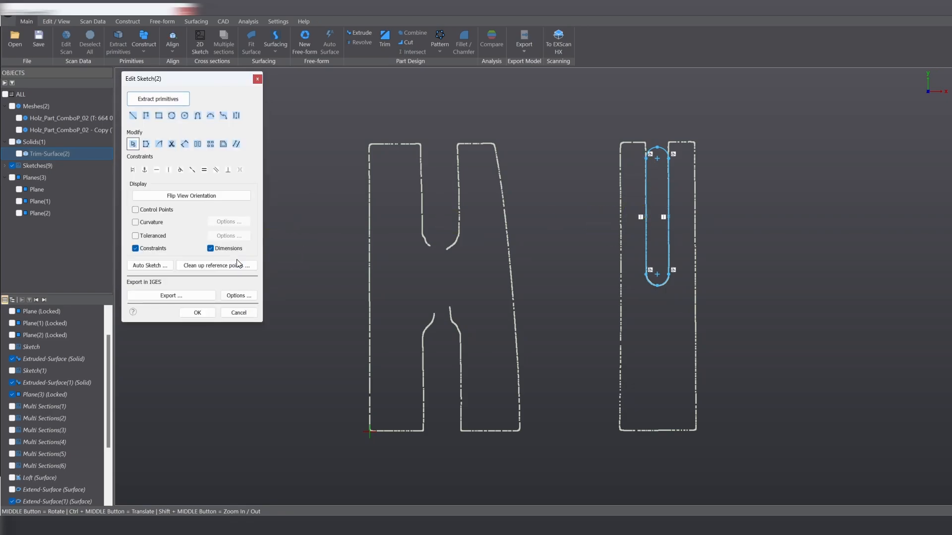
# Constrain the slot's two long sides parallel, extend its open end beyond the block's edge and finish the sketch.
pyautogui.click(647, 243)
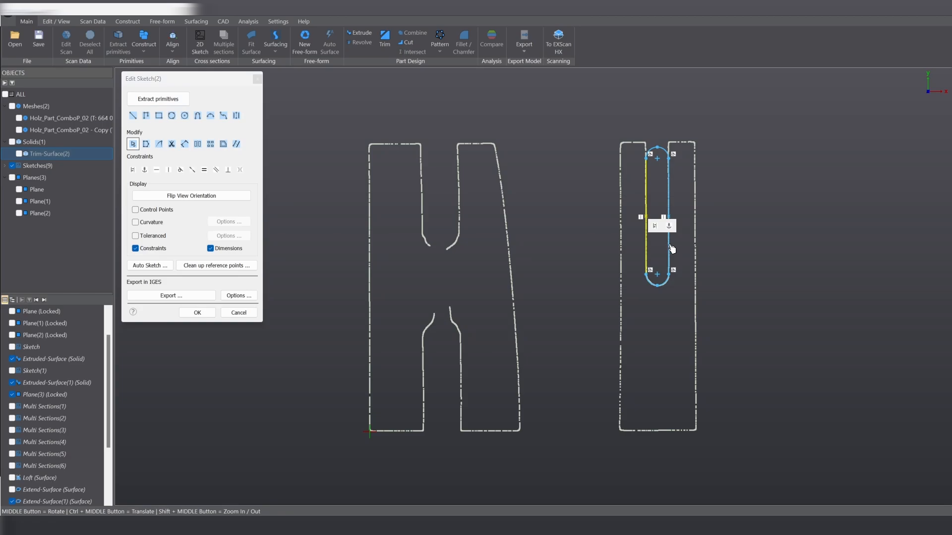
pyautogui.click(671, 248)
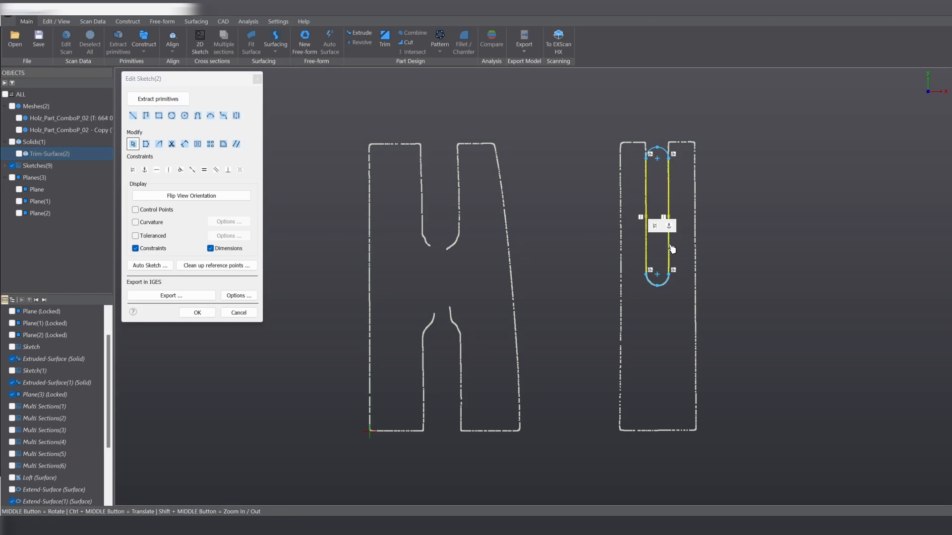
pyautogui.click(216, 170)
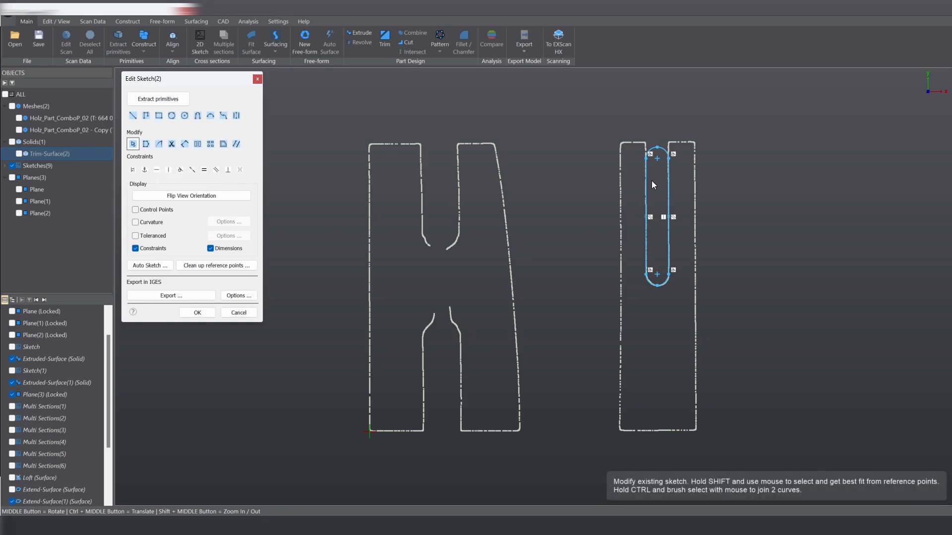
pyautogui.moveTo(659, 167); pyautogui.dragTo(665, 99)
pyautogui.click(197, 313)
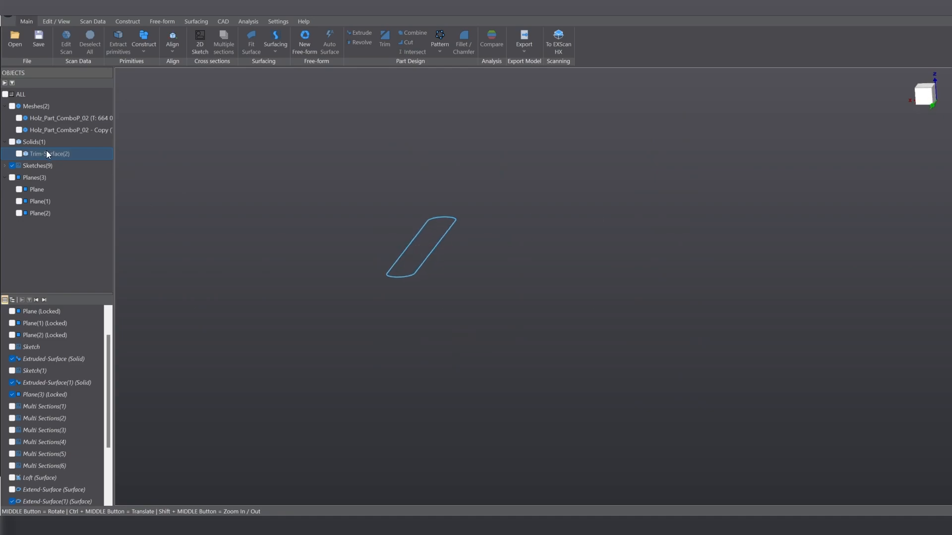
# Show the solid and the main scan mesh again and extrude the slot sketch two-sided as a cut.
pyautogui.click(19, 154)
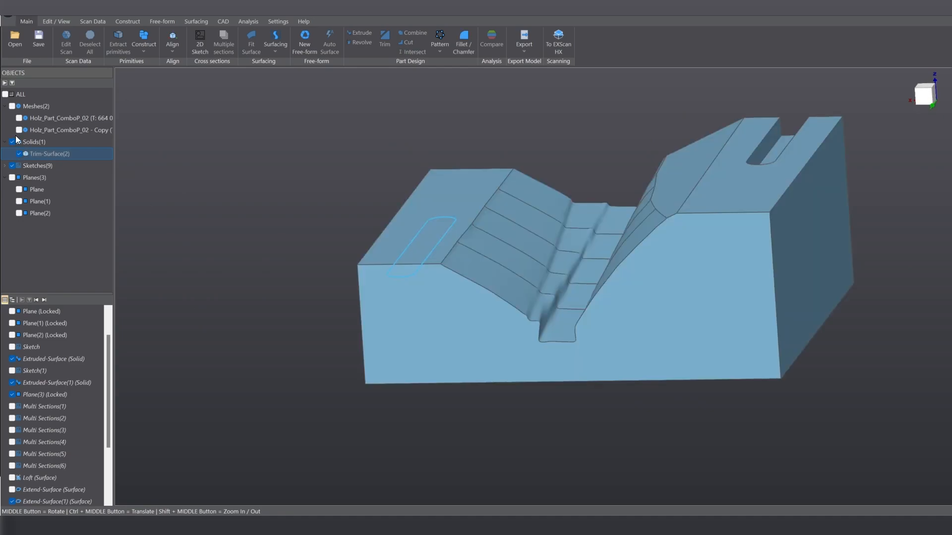
pyautogui.click(18, 118)
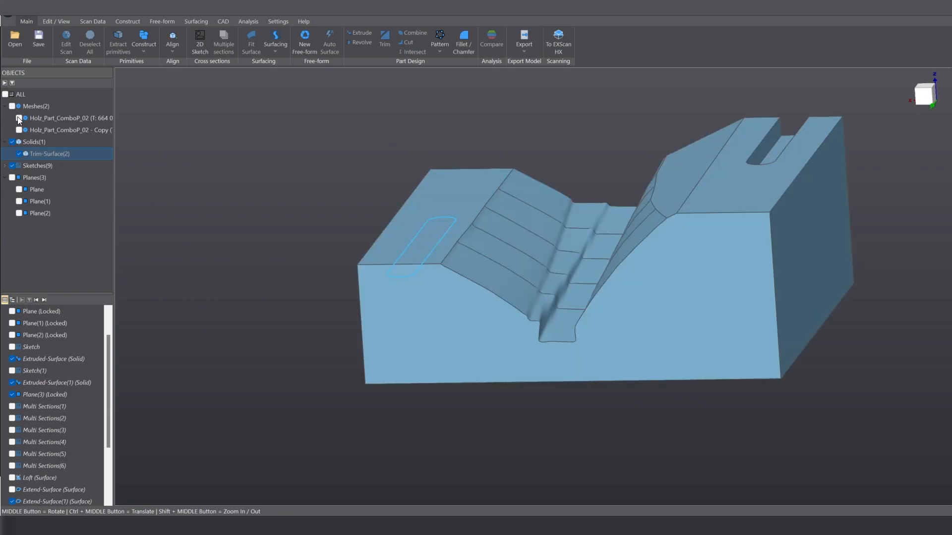
pyautogui.click(424, 262)
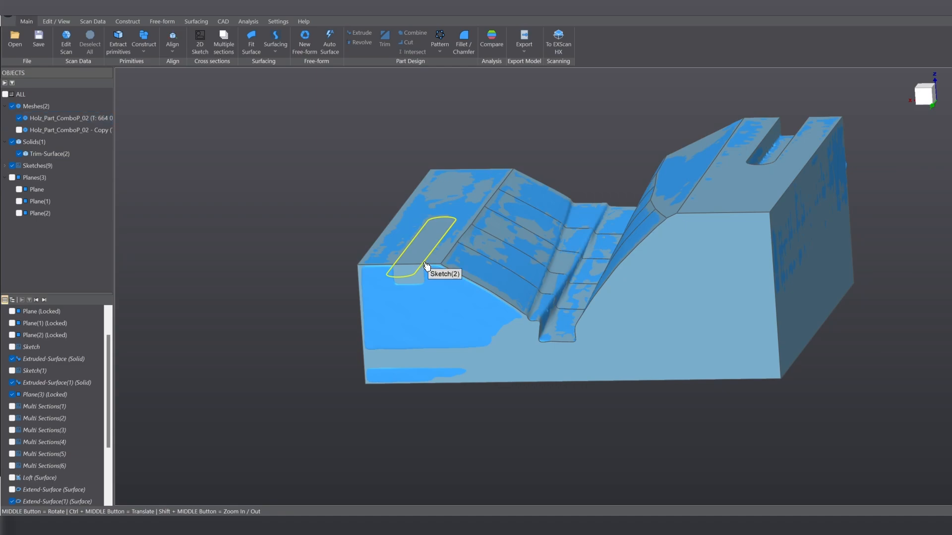
pyautogui.click(441, 250)
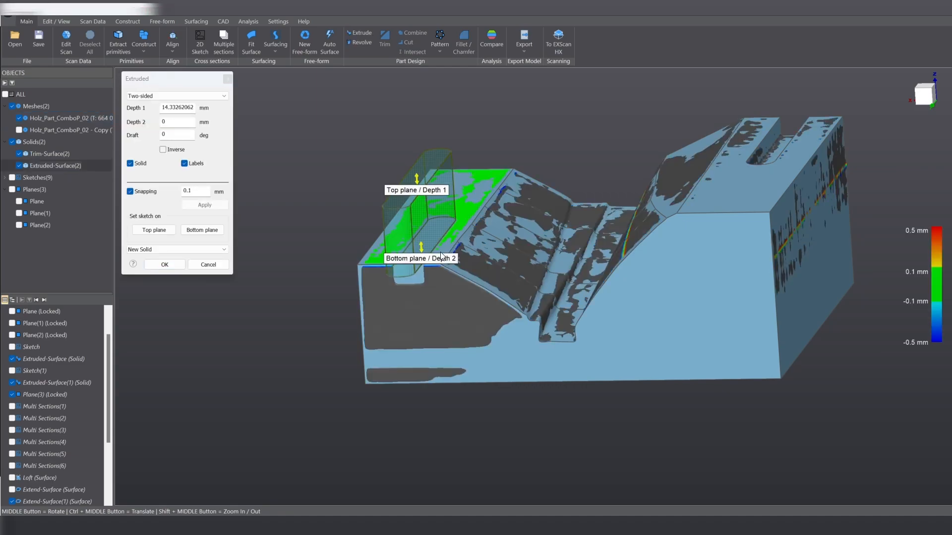
pyautogui.click(222, 249)
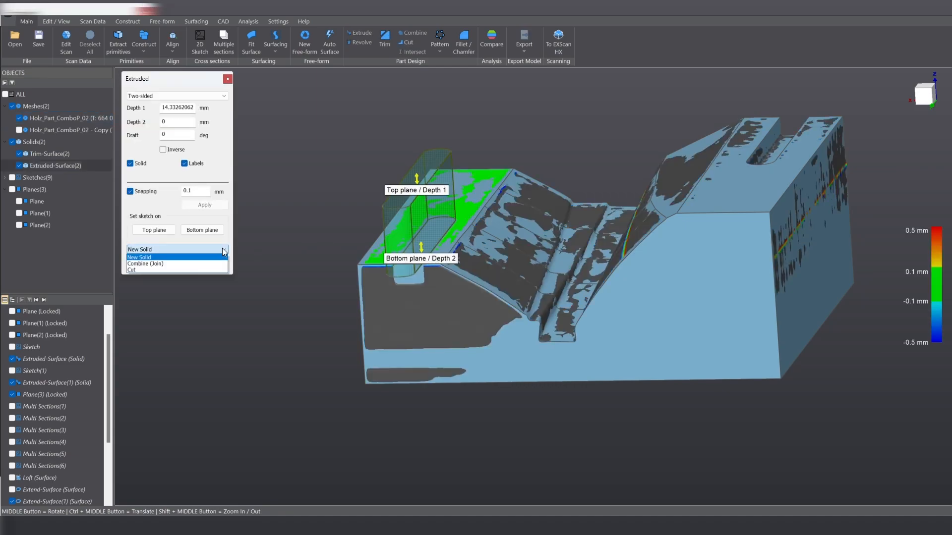
pyautogui.click(194, 270)
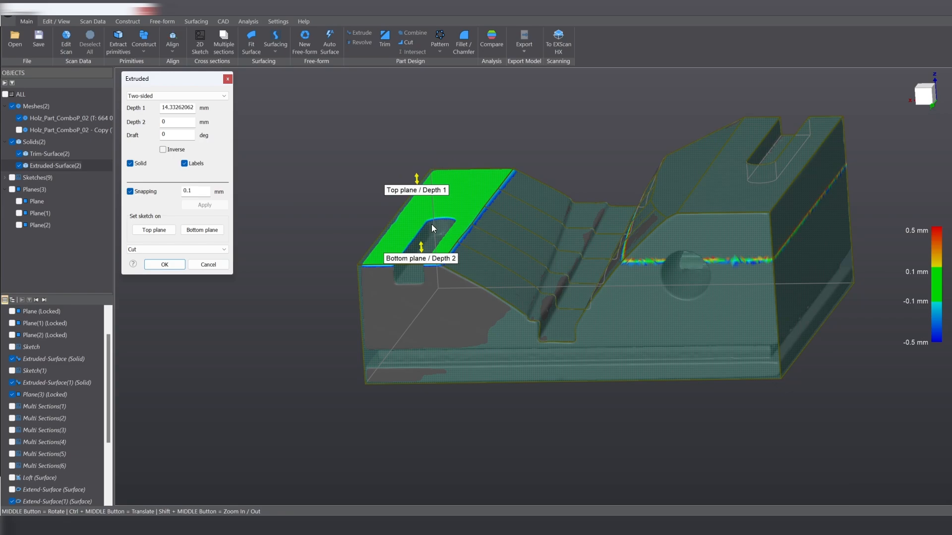
# Lower the slot cut's bottom plane to the scanned slot floor, set Depth 2 to 4 mm and apply the cut.
pyautogui.scroll(3, 432, 224)
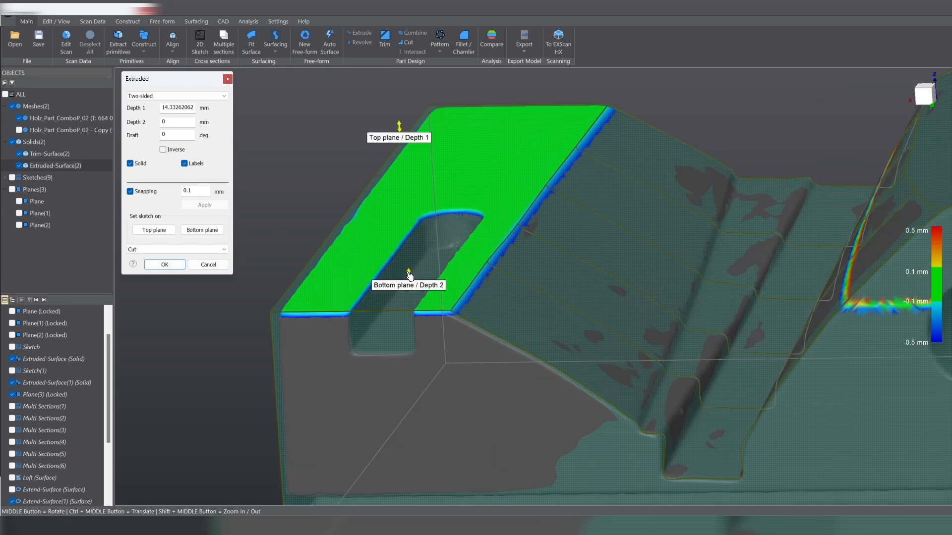
pyautogui.moveTo(409, 273); pyautogui.dragTo(407, 329)
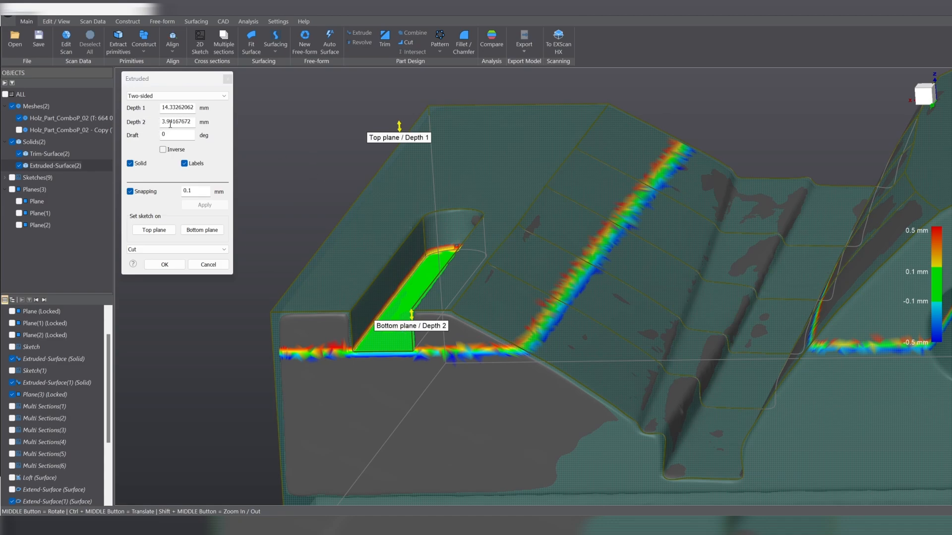
pyautogui.moveTo(193, 121); pyautogui.dragTo(141, 123)
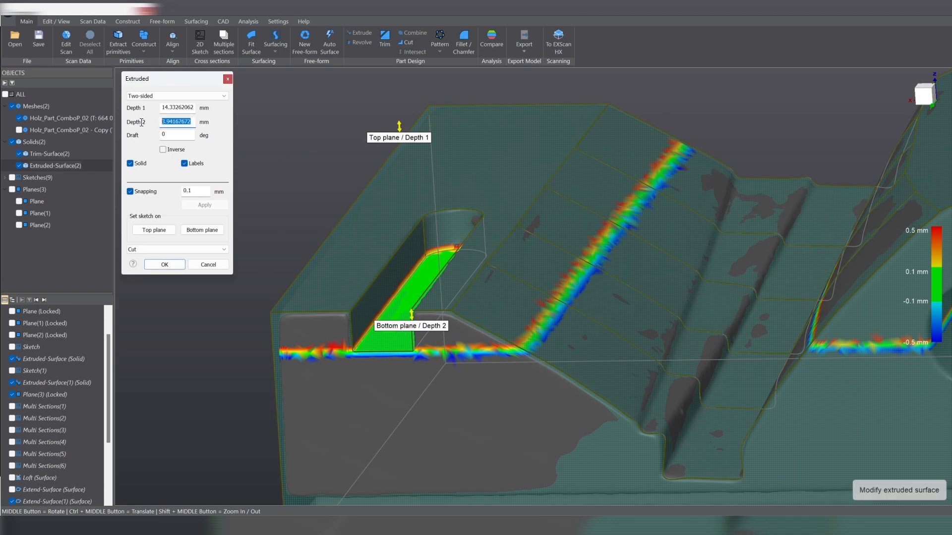
pyautogui.write('4')
pyautogui.press('Tab')
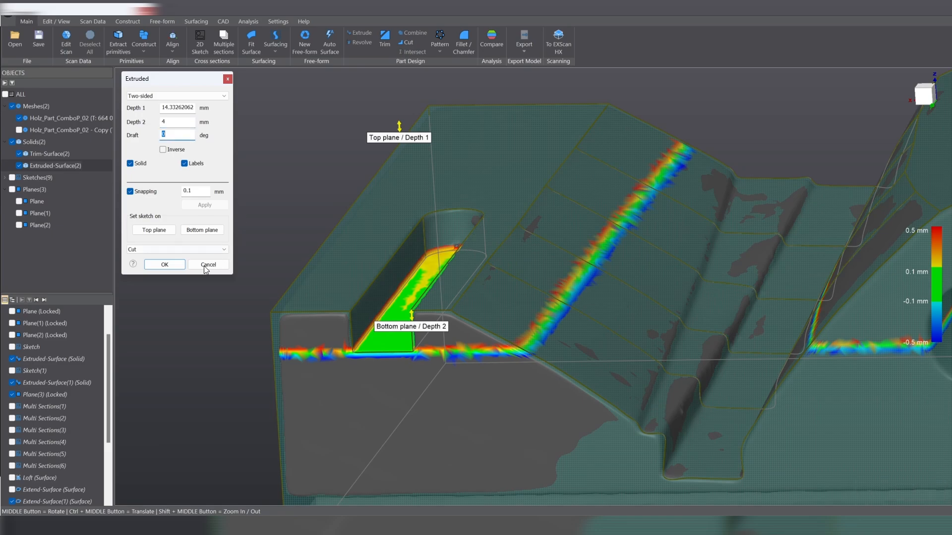
pyautogui.click(165, 265)
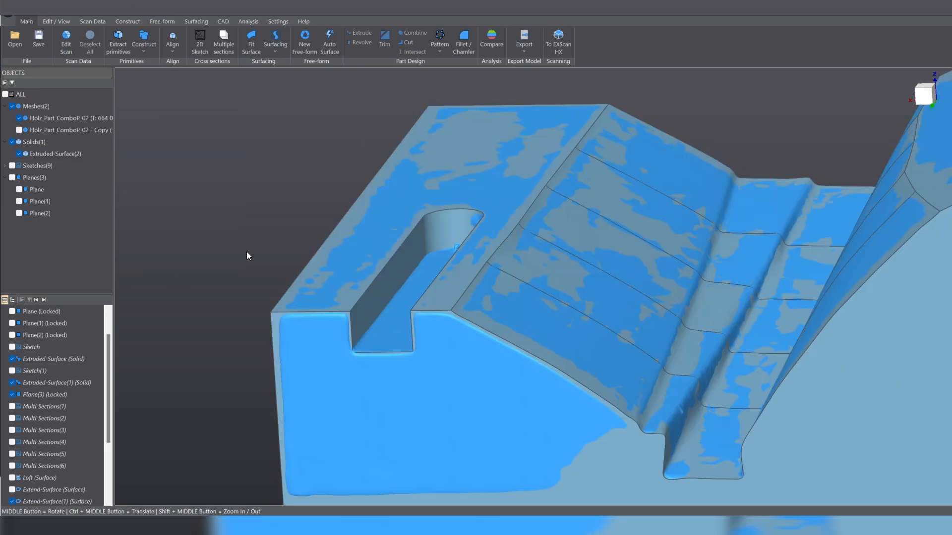
# Check the slot cut, then hide the solid and examine the scan mesh's side hole and the groove around its base.
pyautogui.scroll(5, 492, 351)
pyautogui.moveTo(491, 351); pyautogui.dragTo(643, 273, button='middle')
pyautogui.scroll(-5, 647, 268)
pyautogui.scroll(-3, 654, 259)
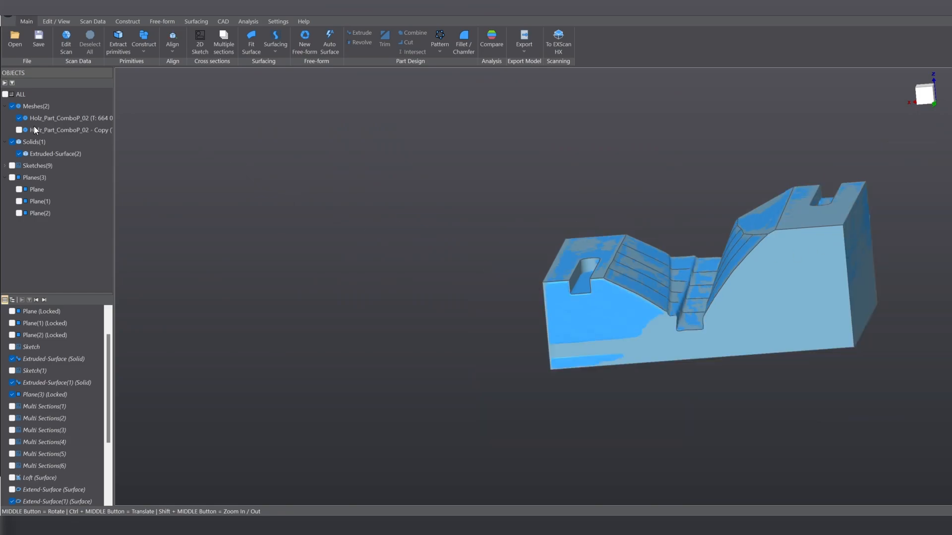
pyautogui.click(19, 154)
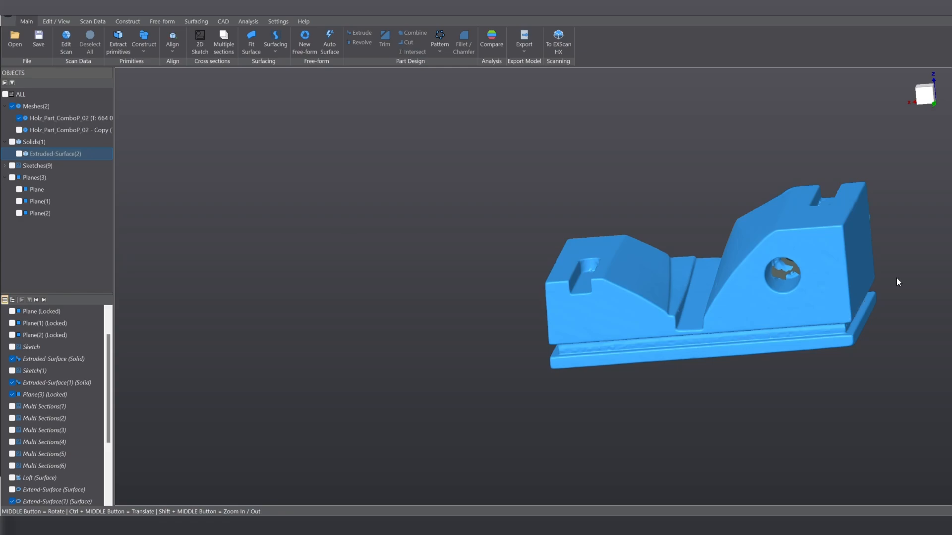
pyautogui.moveTo(896, 282); pyautogui.dragTo(665, 244, button='middle')
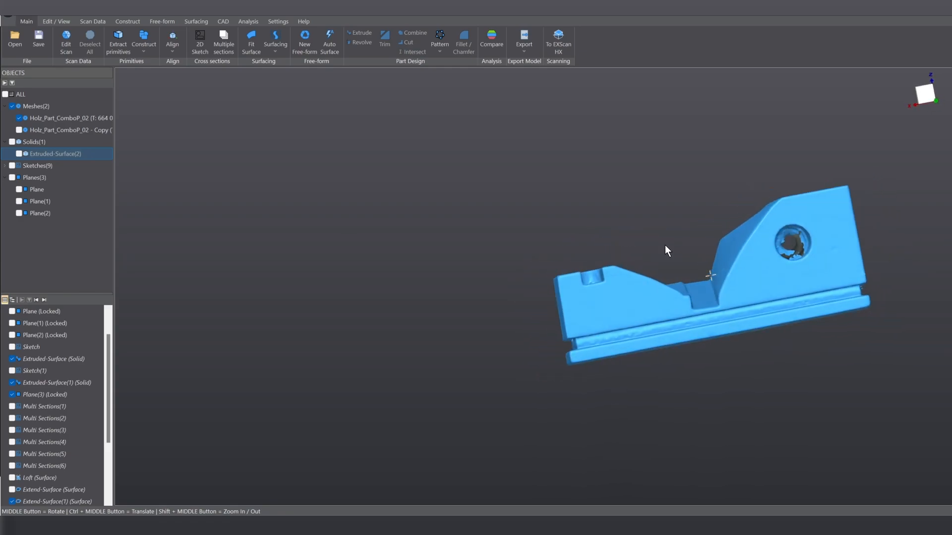
pyautogui.scroll(10, 793, 248)
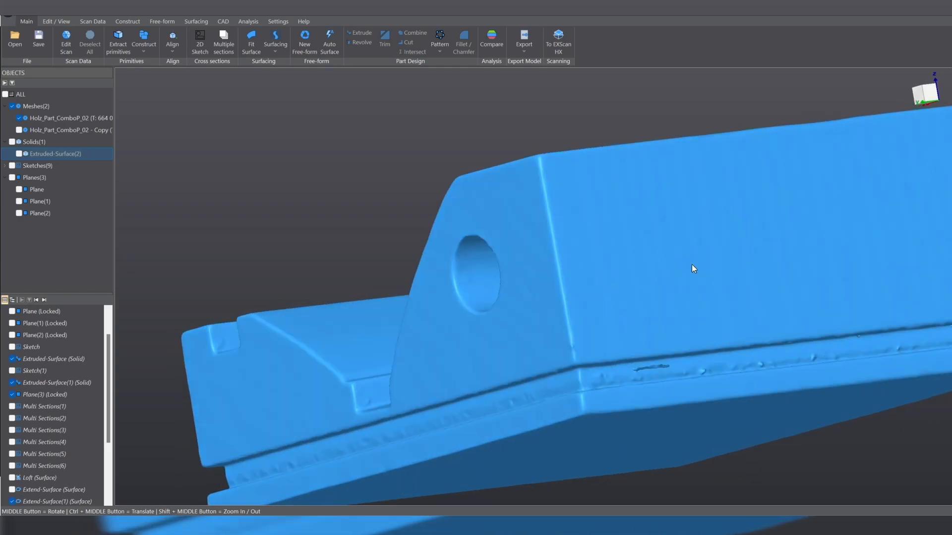
pyautogui.moveTo(692, 267)
pyautogui.mouseDown(button='middle')
pyautogui.moveTo(502, 259)
pyautogui.moveTo(710, 257)
pyautogui.moveTo(593, 269)
pyautogui.moveTo(639, 258)
pyautogui.moveTo(612, 268)
pyautogui.moveTo(678, 273)
pyautogui.mouseUp(button='middle')
pyautogui.moveTo(614, 276); pyautogui.dragTo(763, 276, button='middle')
pyautogui.scroll(8, 719, 270)
pyautogui.scroll(-10, 580, 232)
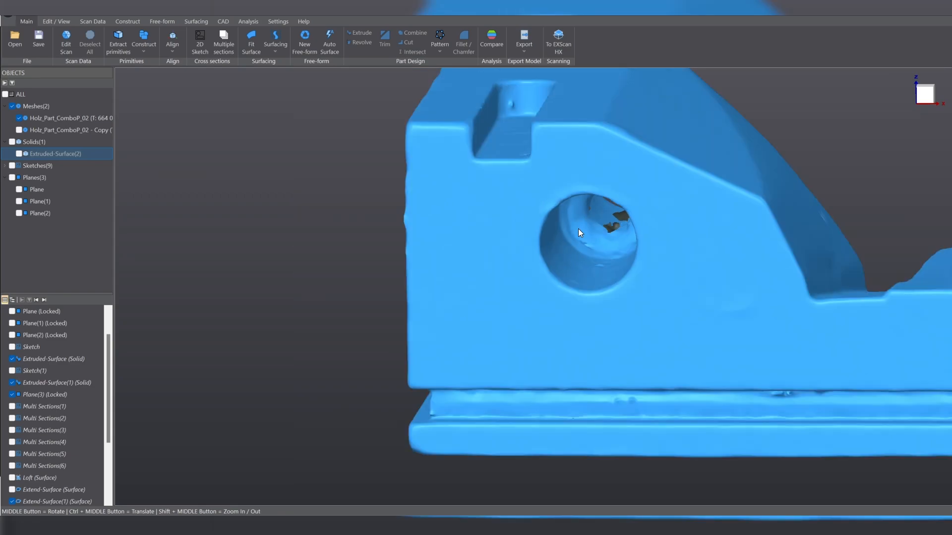
pyautogui.moveTo(594, 300); pyautogui.dragTo(637, 280, button='middle')
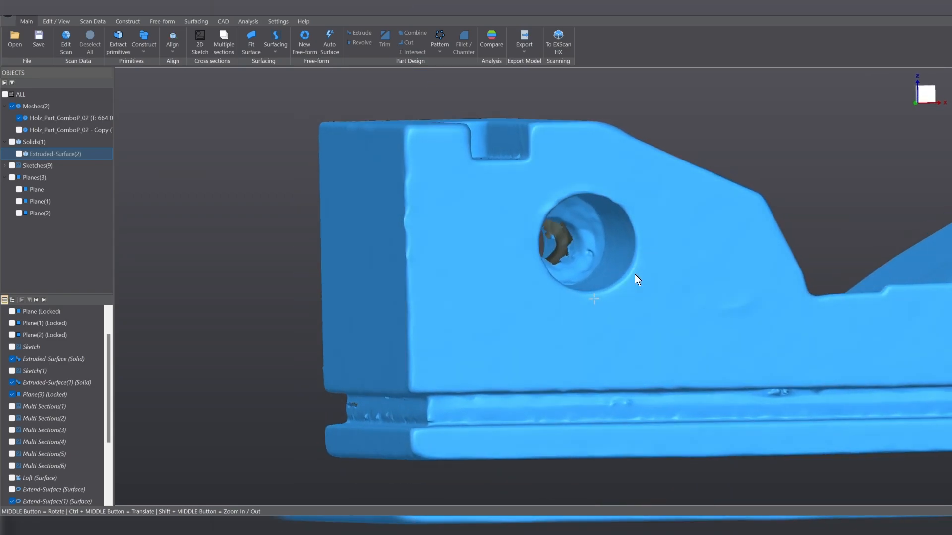
pyautogui.moveTo(627, 219); pyautogui.dragTo(647, 291, button='middle')
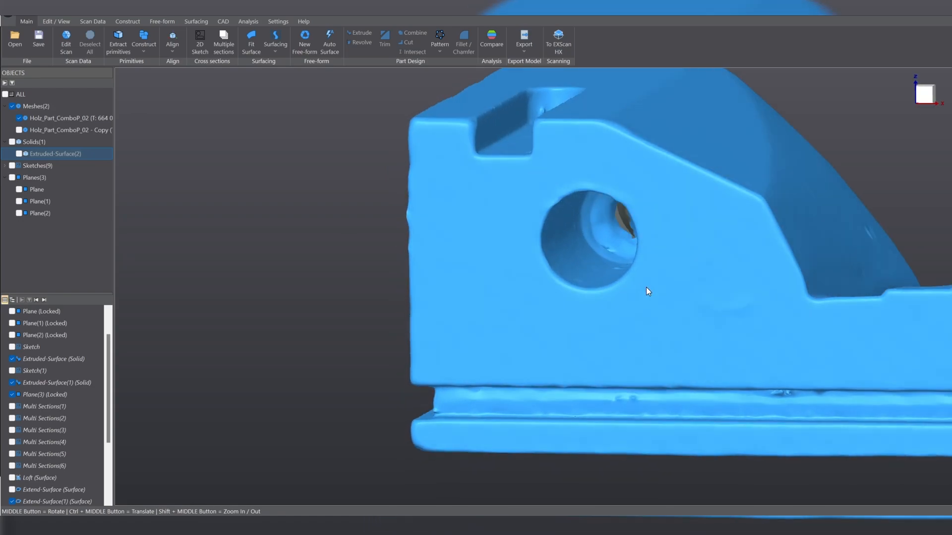
pyautogui.scroll(-5, 647, 291)
pyautogui.moveTo(702, 314); pyautogui.dragTo(654, 220, button='middle')
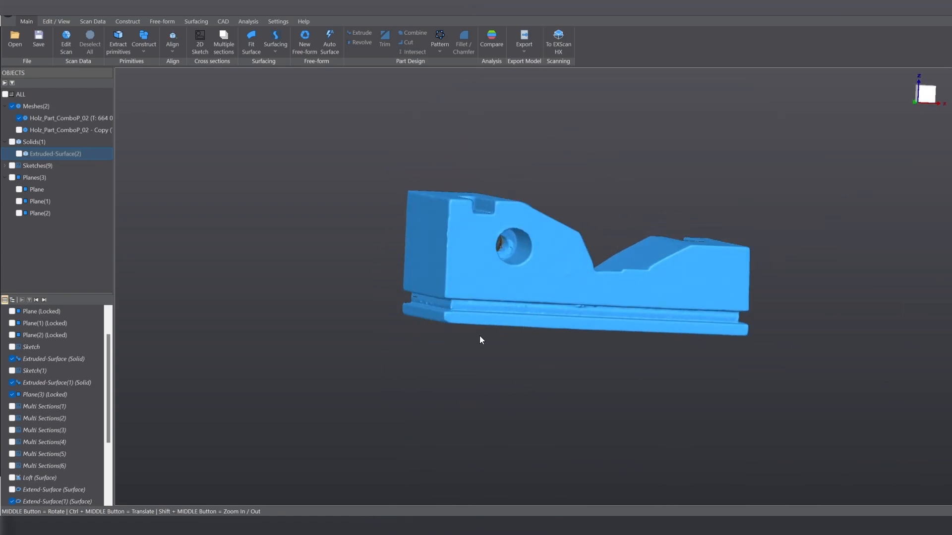
# Create a sketch parallel to OXY at an offset of about 5.15 mm through the base groove, placed on the slicing plane.
pyautogui.click(204, 52)
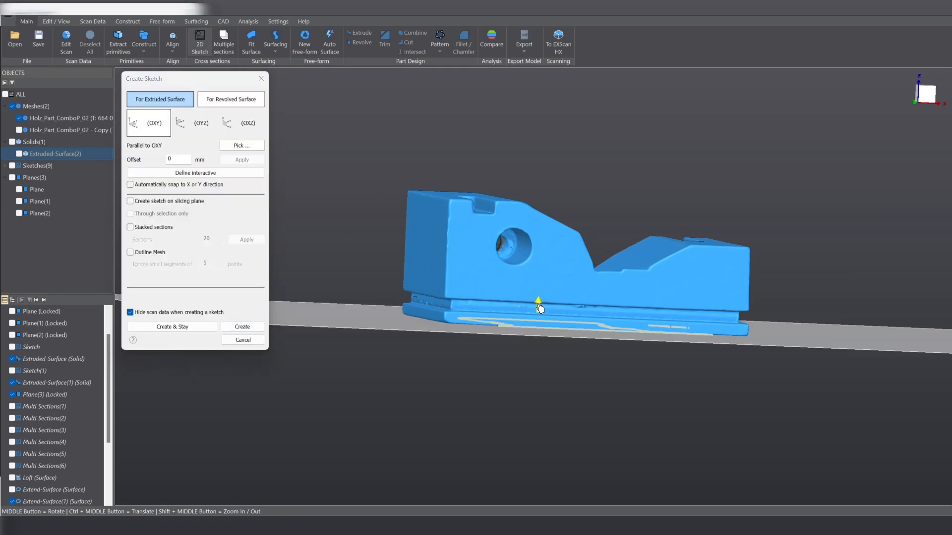
pyautogui.moveTo(540, 308); pyautogui.dragTo(541, 291)
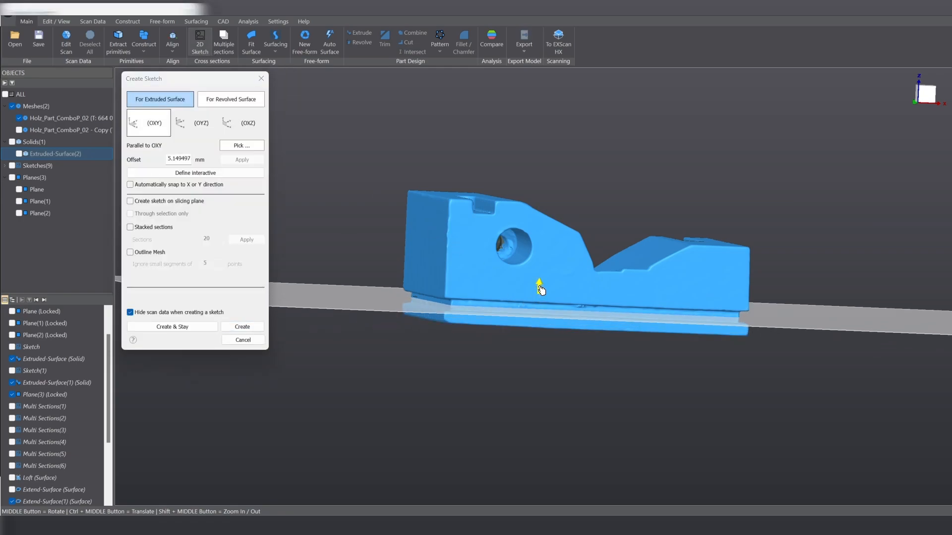
pyautogui.click(925, 94)
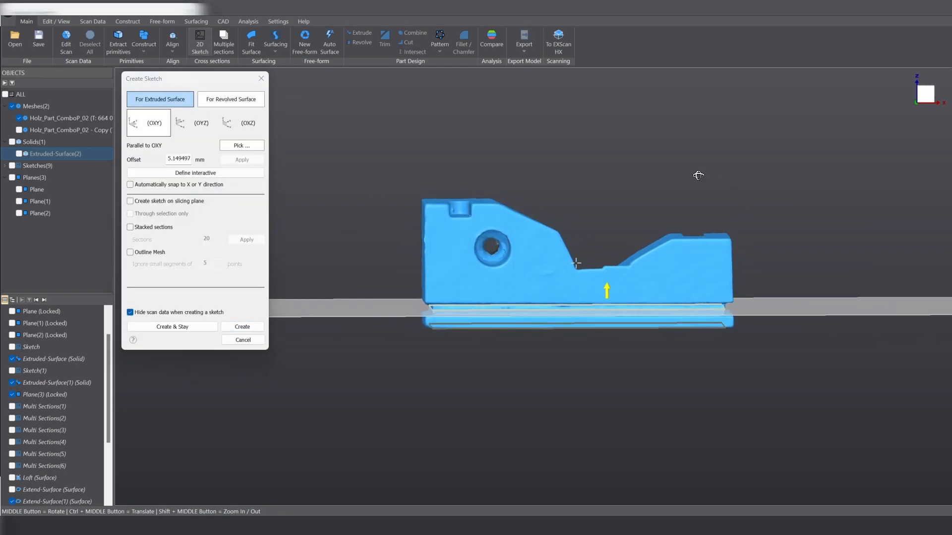
pyautogui.click(130, 201)
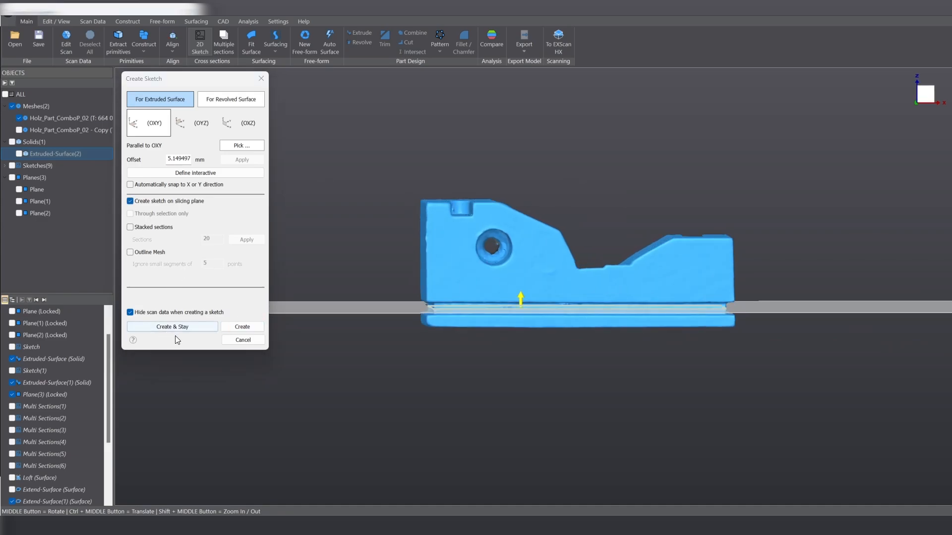
pyautogui.click(240, 327)
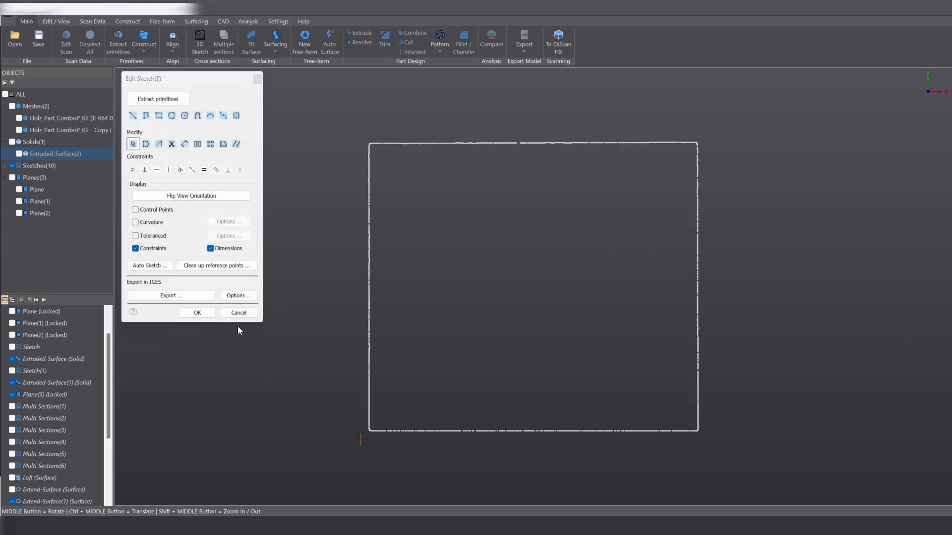
# Fit a rectangle primitive to the groove's section points and finish the sketch.
pyautogui.click(151, 96)
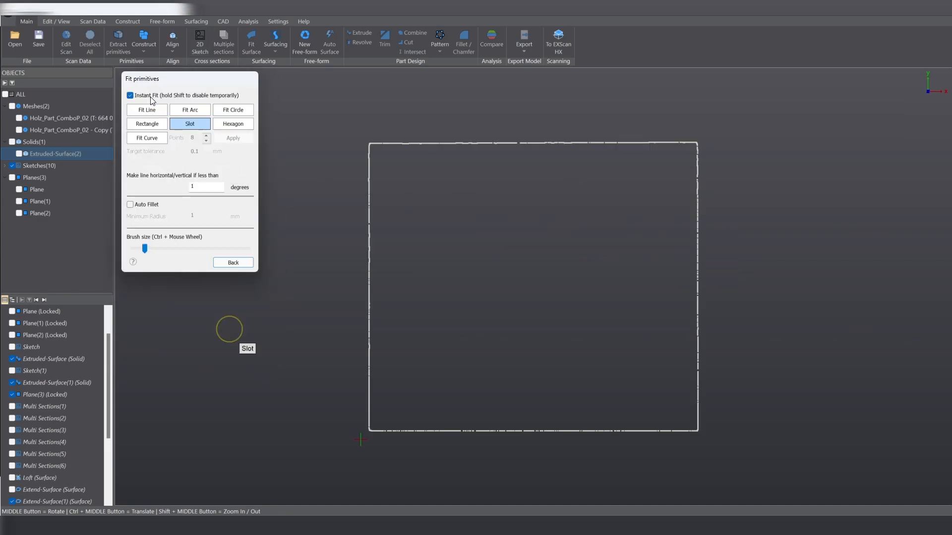
pyautogui.click(150, 123)
pyautogui.moveTo(376, 238)
pyautogui.mouseDown()
pyautogui.moveTo(372, 175)
pyautogui.moveTo(429, 148)
pyautogui.moveTo(683, 148)
pyautogui.moveTo(700, 375)
pyautogui.moveTo(441, 439)
pyautogui.moveTo(389, 380)
pyautogui.moveTo(369, 231)
pyautogui.mouseUp()
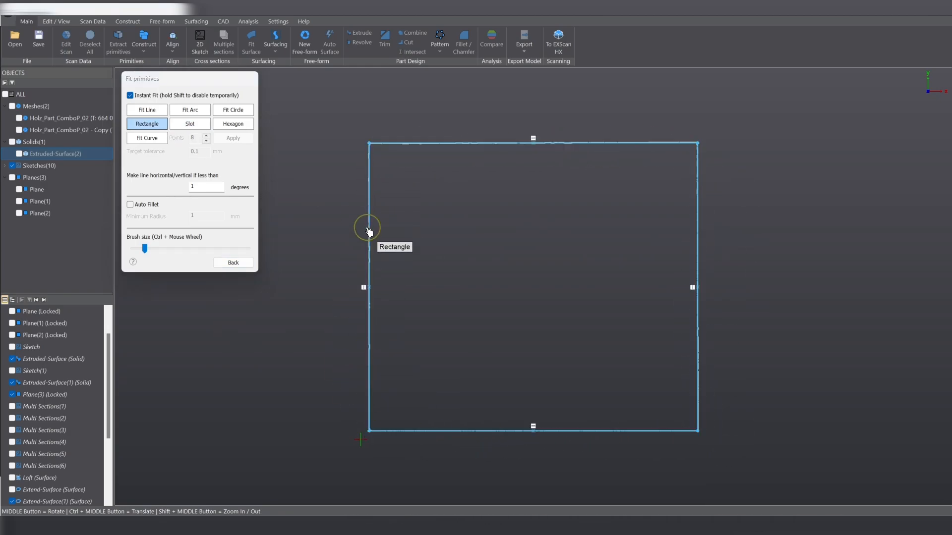
pyautogui.click(230, 264)
pyautogui.click(198, 313)
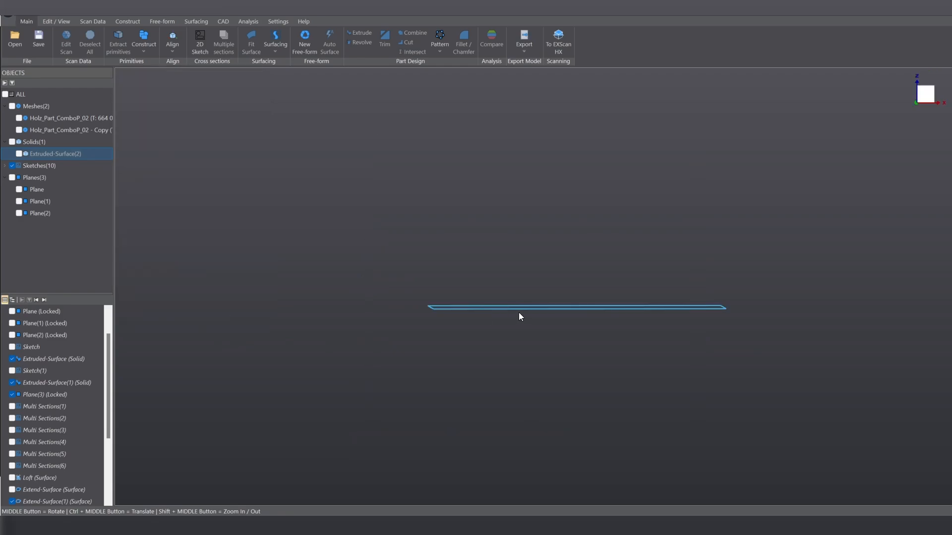
pyautogui.moveTo(519, 316); pyautogui.dragTo(600, 289, button='middle')
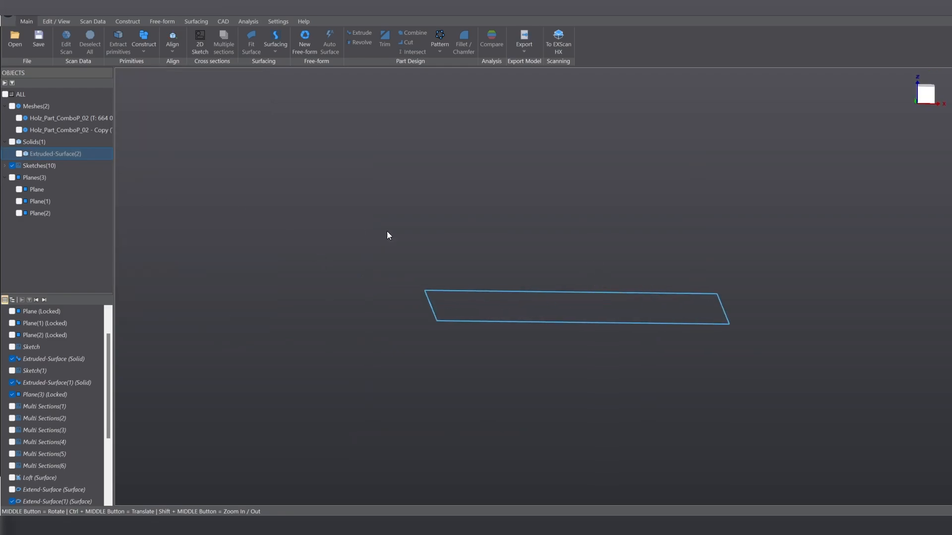
# Reopen the groove sketch and delete the three stray short lines at the rectangle's left side.
pyautogui.doubleClick(435, 319)
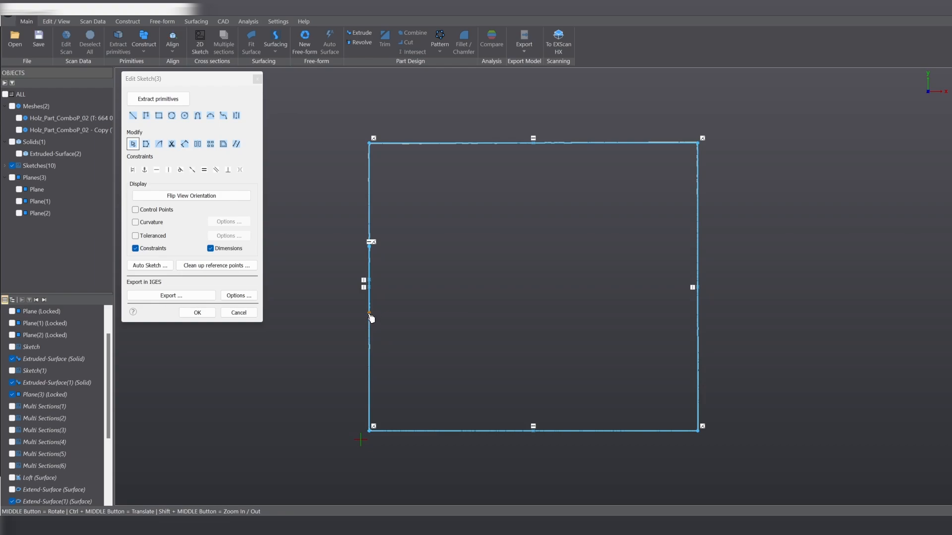
pyautogui.moveTo(369, 314); pyautogui.dragTo(402, 261)
pyautogui.click(395, 248)
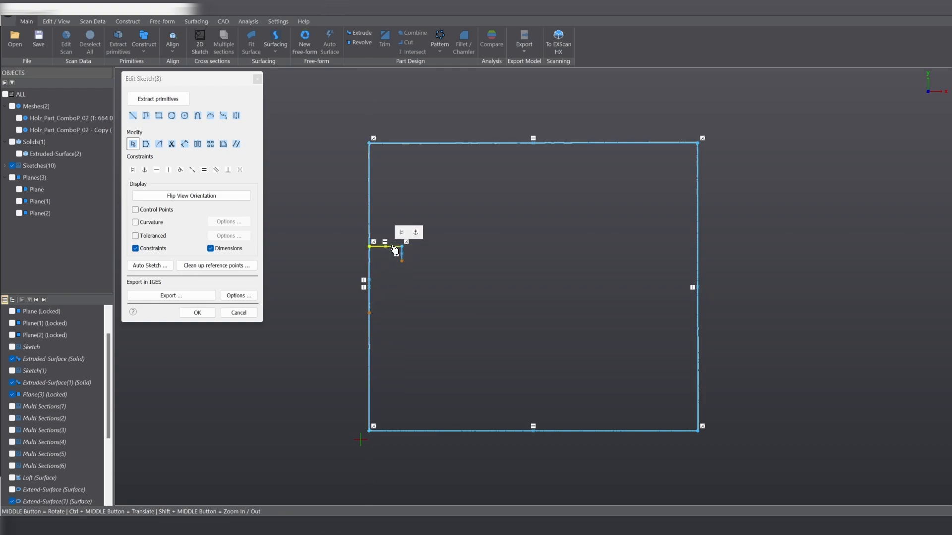
pyautogui.press('Delete')
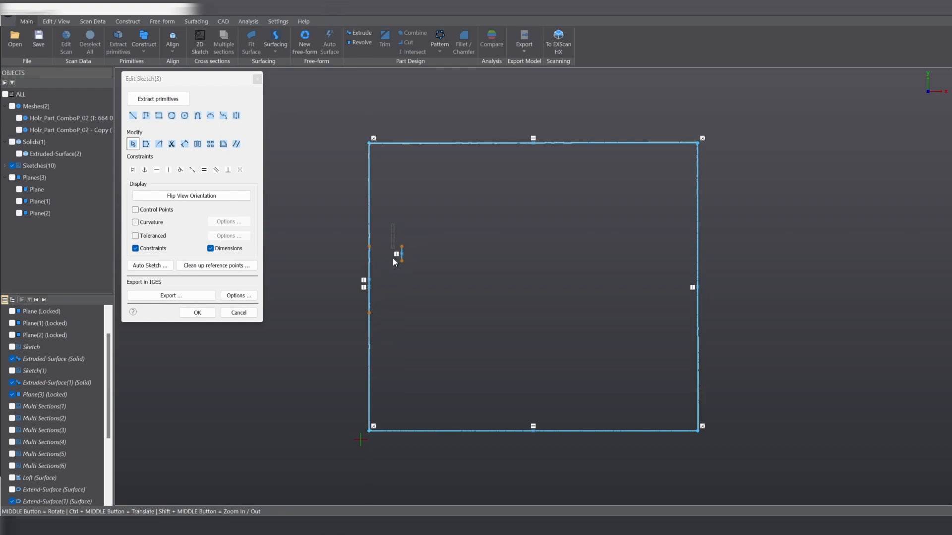
pyautogui.click(402, 256)
pyautogui.press('Delete')
pyautogui.click(369, 279)
pyautogui.press('Delete')
# Offset the whole rectangle outward by 6 mm with arc corners and finish the sketch.
pyautogui.click(370, 209)
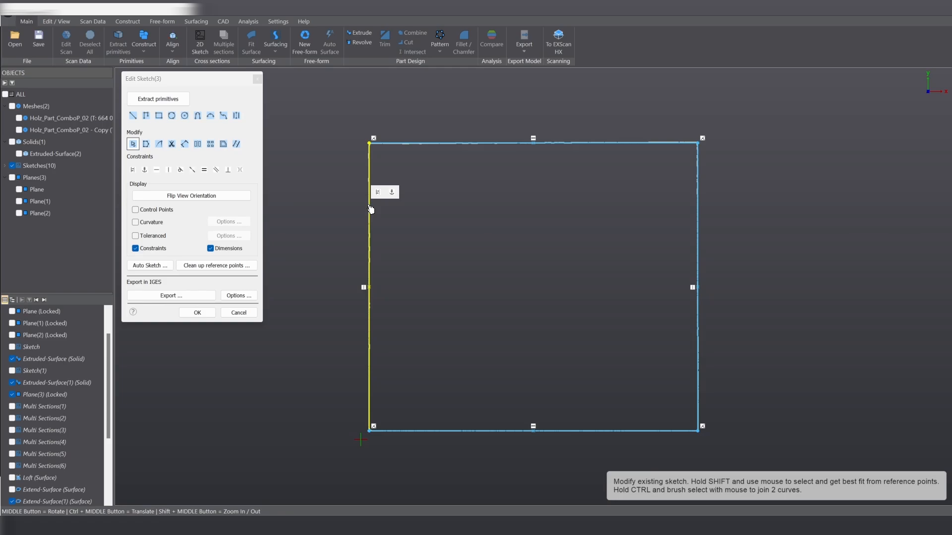
pyautogui.doubleClick(370, 208)
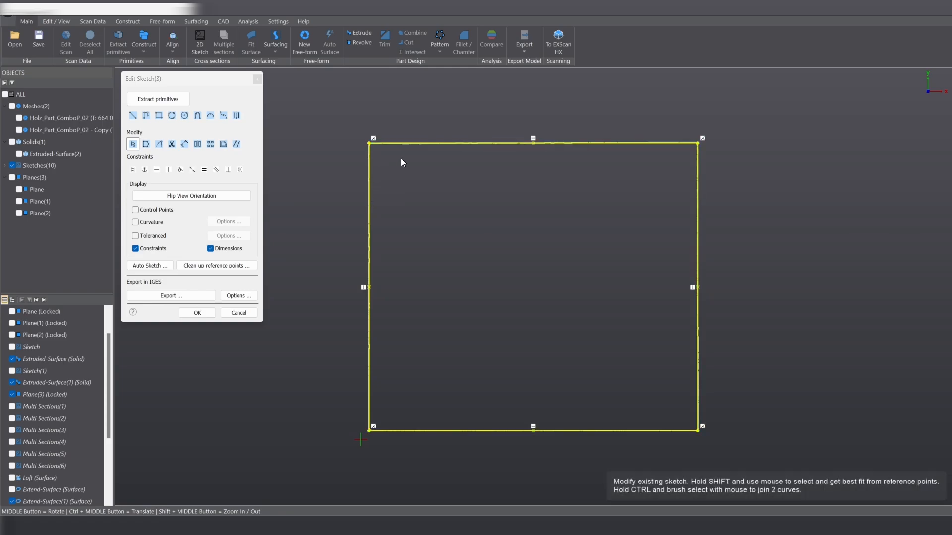
pyautogui.click(223, 144)
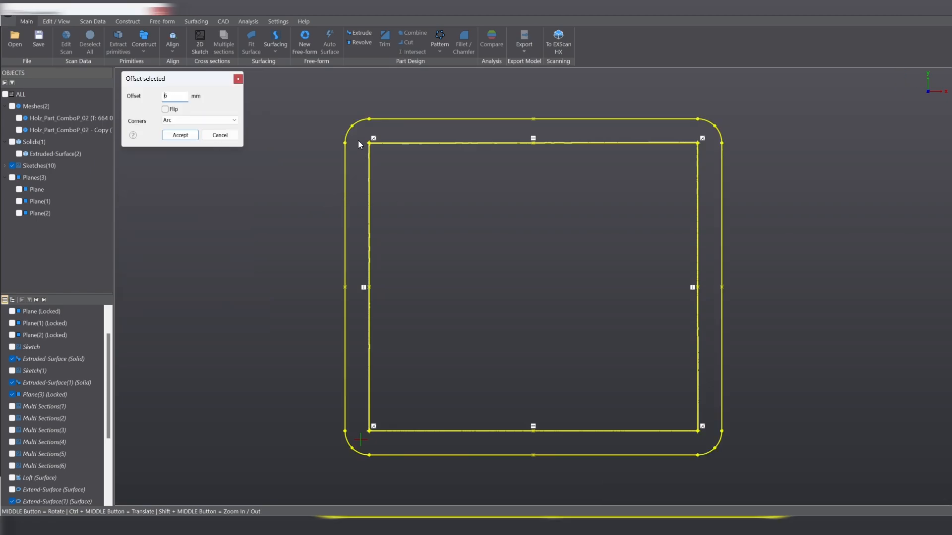
pyautogui.click(180, 119)
pyautogui.click(181, 133)
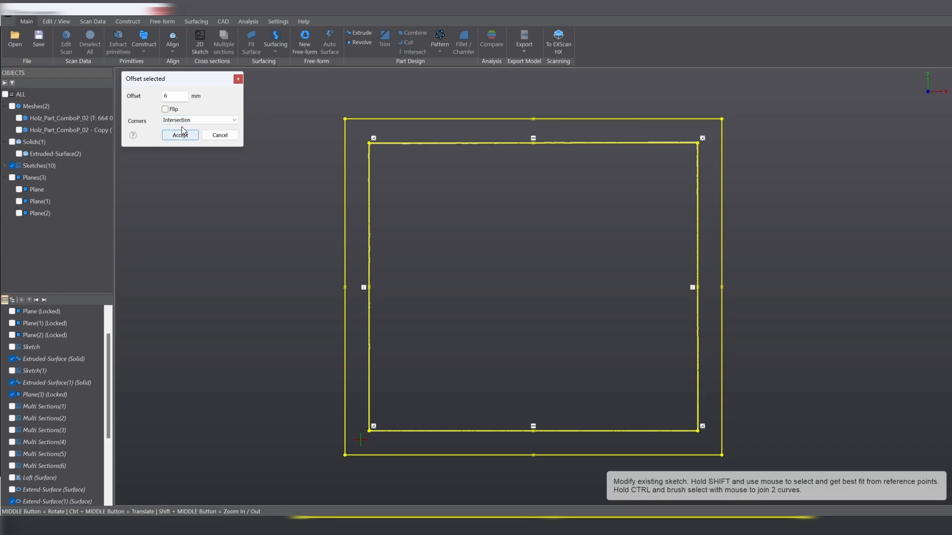
pyautogui.click(182, 122)
pyautogui.click(183, 128)
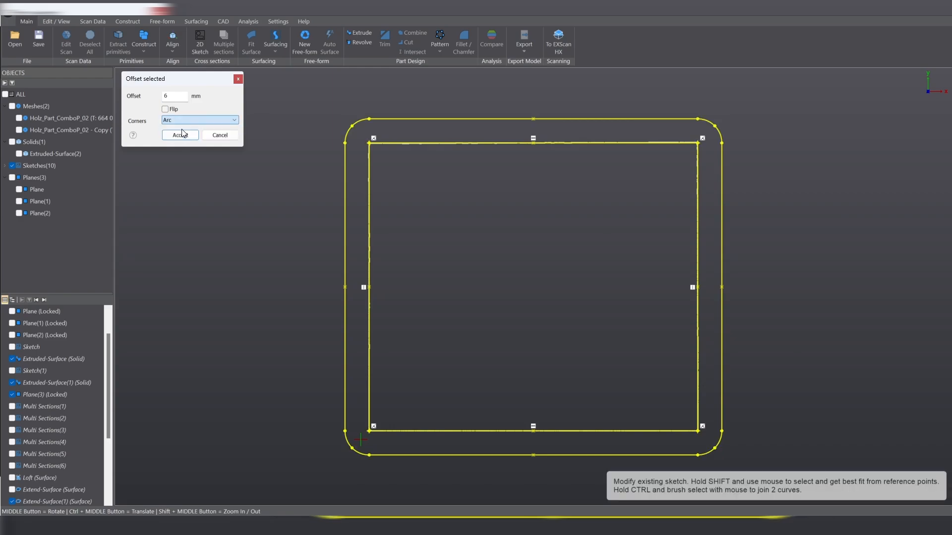
pyautogui.click(181, 135)
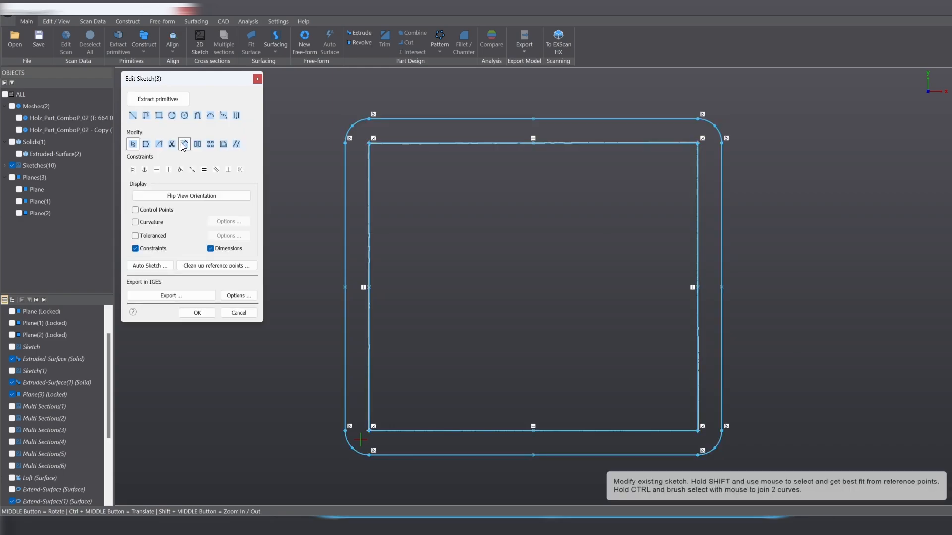
pyautogui.click(197, 313)
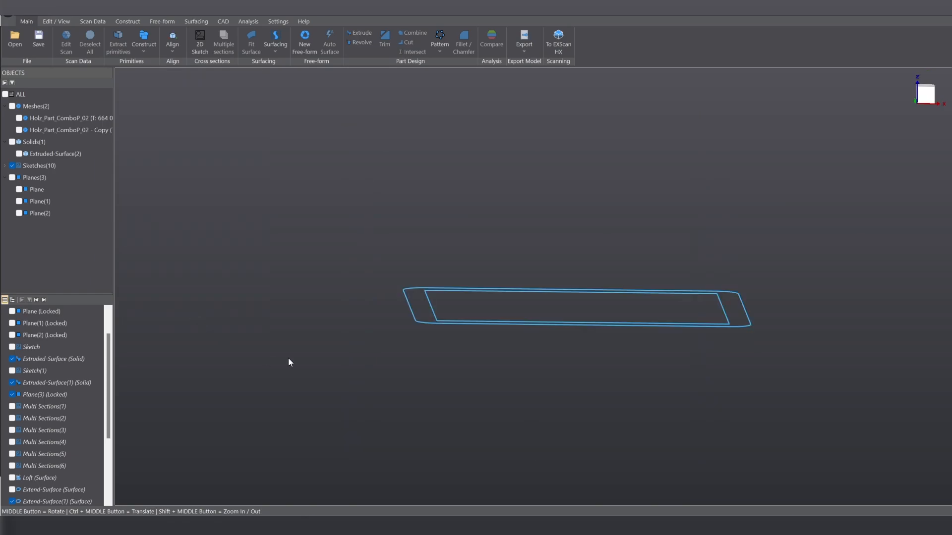
# Show the original scan mesh and the solid, and extrude the groove sketch as a two-sided Cut.
pyautogui.click(19, 119)
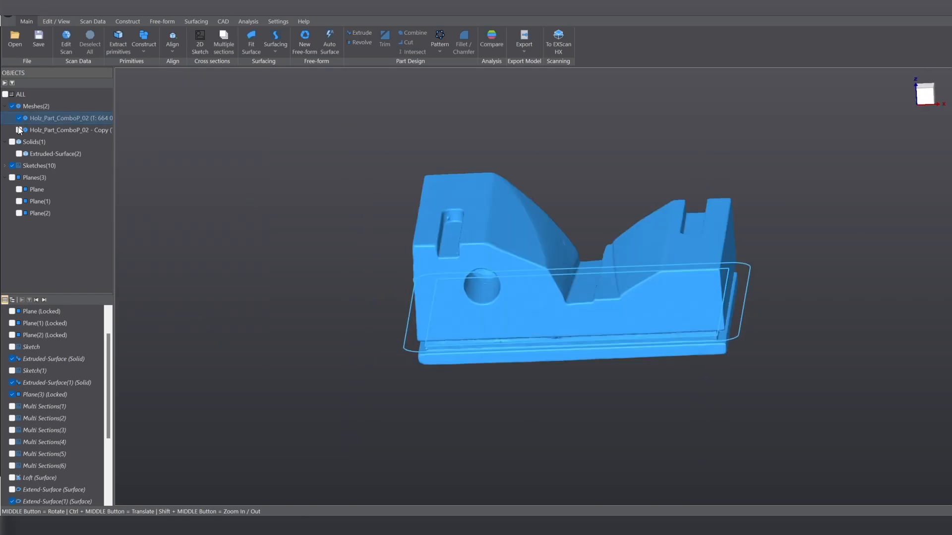
pyautogui.click(18, 154)
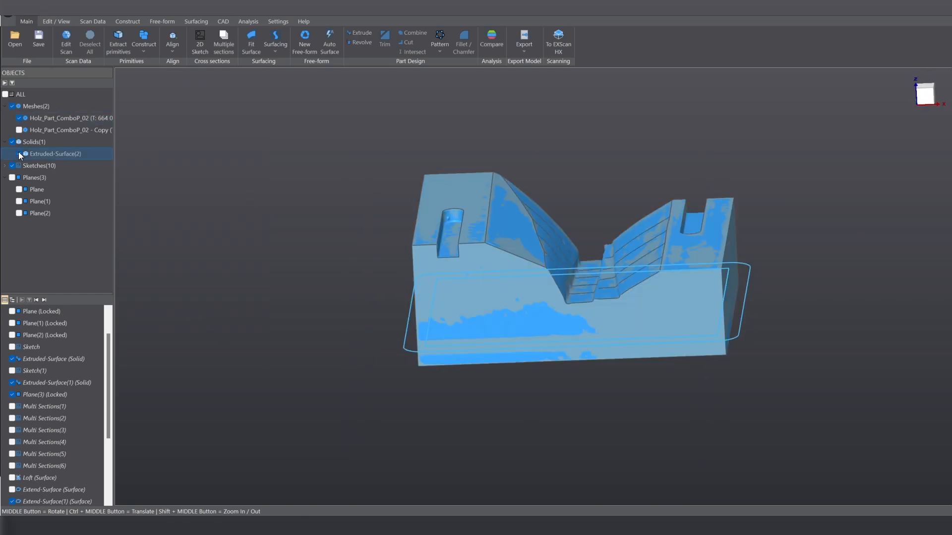
pyautogui.click(427, 339)
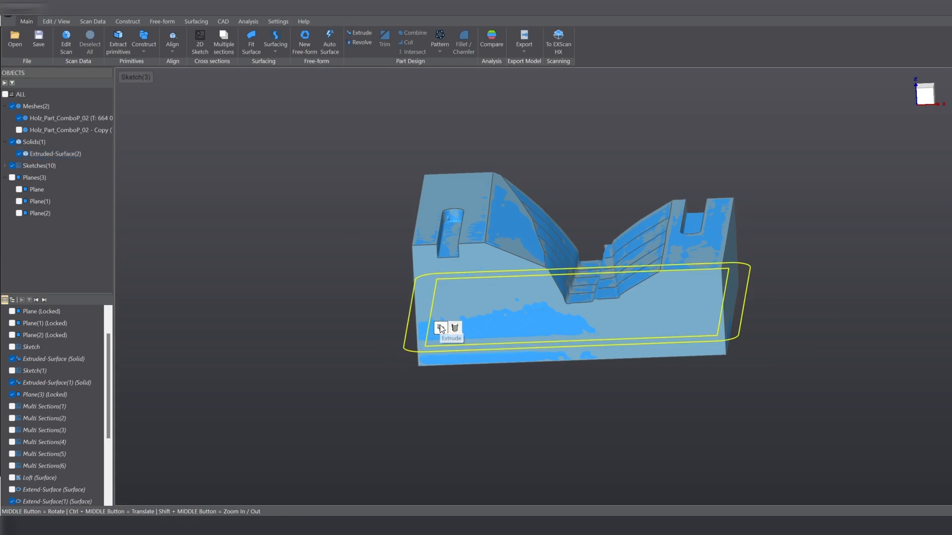
pyautogui.click(440, 327)
pyautogui.click(146, 250)
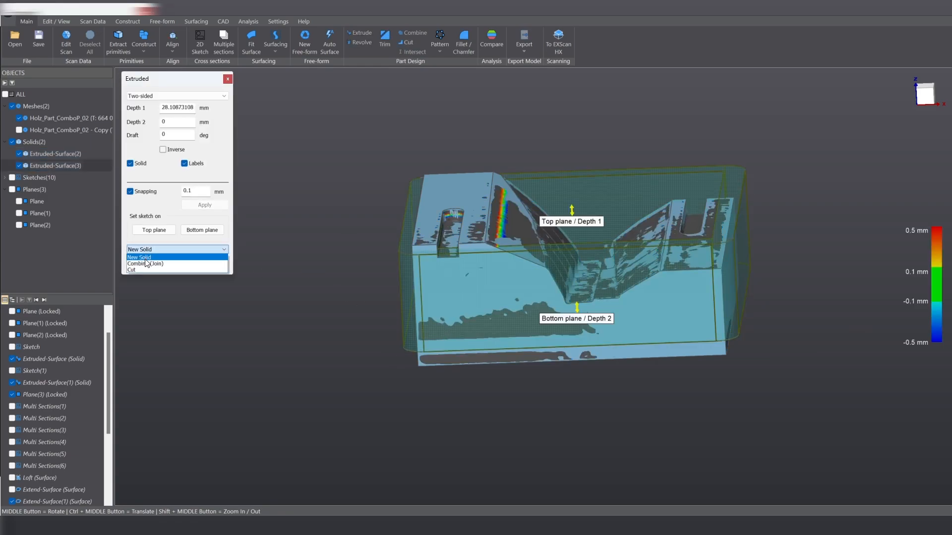
pyautogui.click(145, 271)
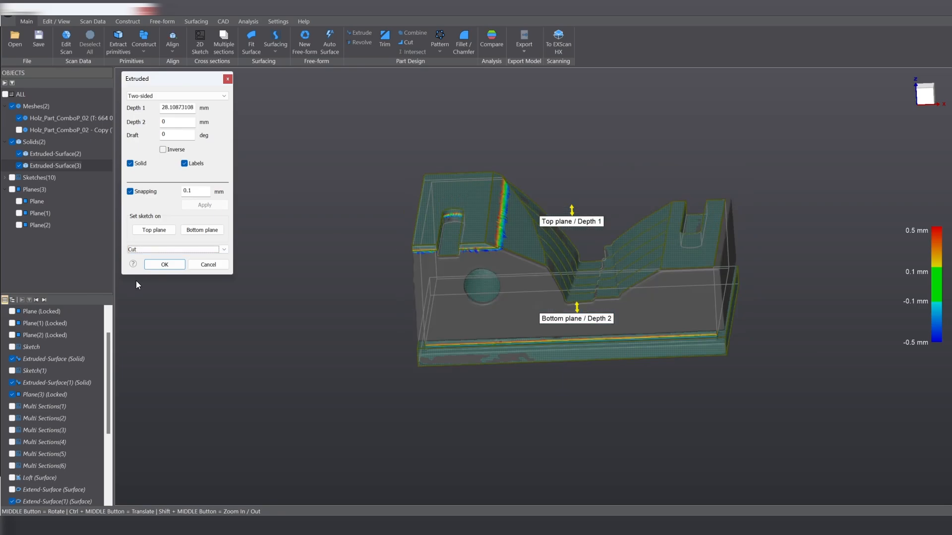
pyautogui.moveTo(499, 394); pyautogui.dragTo(544, 332, button='middle')
pyautogui.scroll(3, 590, 335)
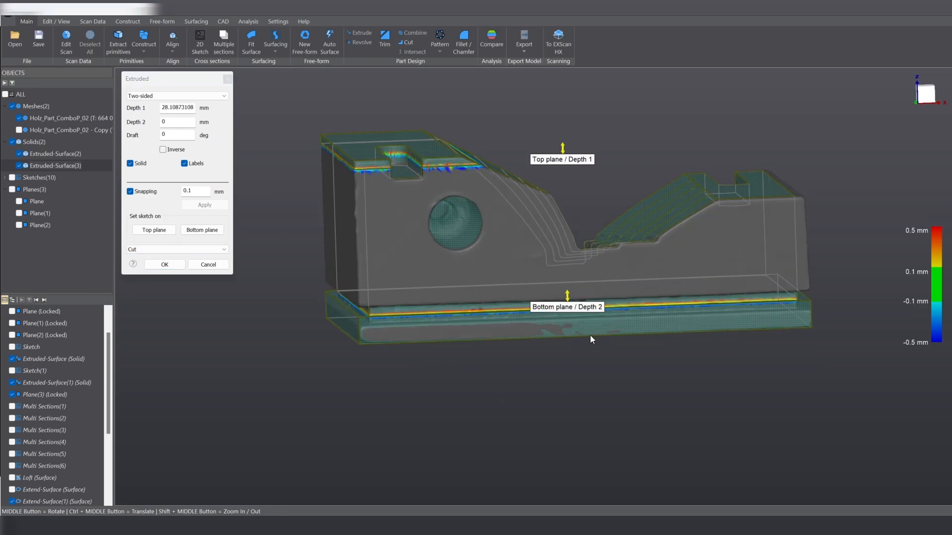
# Adjust the groove cut's extents on both sides of the sketch to about 2.33 mm and 1.69 mm.
pyautogui.moveTo(569, 300); pyautogui.dragTo(570, 311)
pyautogui.moveTo(570, 312); pyautogui.dragTo(701, 297, button='middle')
pyautogui.moveTo(585, 162); pyautogui.dragTo(561, 260)
pyautogui.moveTo(502, 353); pyautogui.dragTo(502, 353)
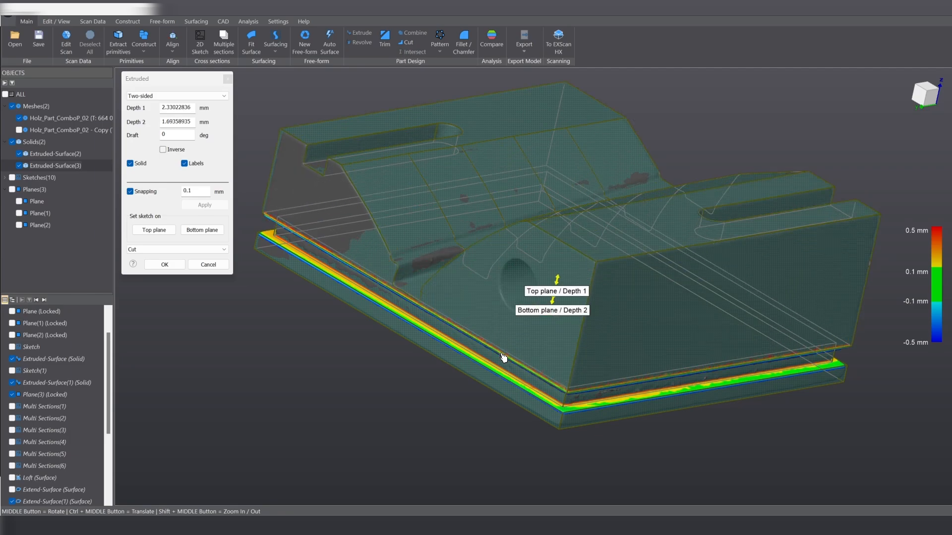
# Reduce the groove cut's Depth 1 to about 1.85 mm to match the scan and apply the cut.
pyautogui.moveTo(405, 374); pyautogui.dragTo(436, 250, button='middle')
pyautogui.scroll(5, 535, 224)
pyautogui.scroll(-3, 535, 239)
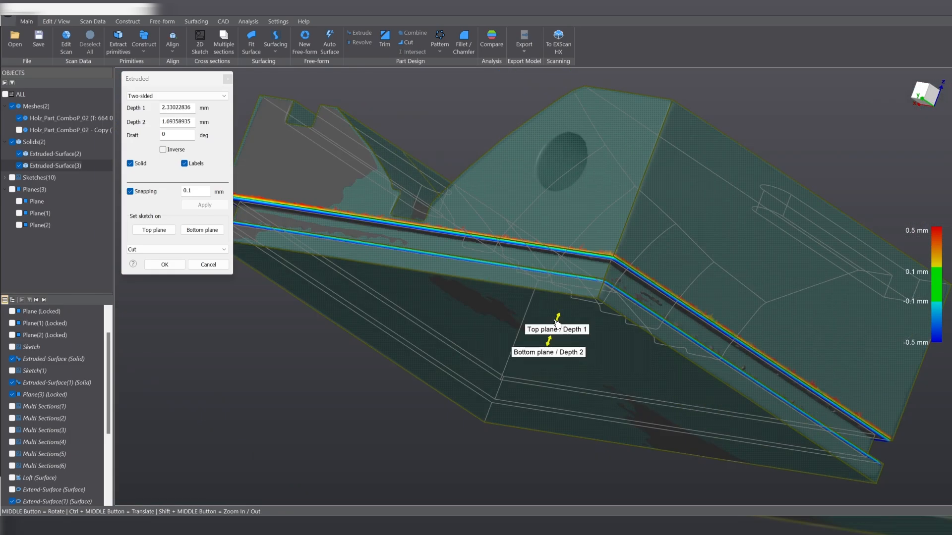
pyautogui.moveTo(558, 318); pyautogui.dragTo(559, 322)
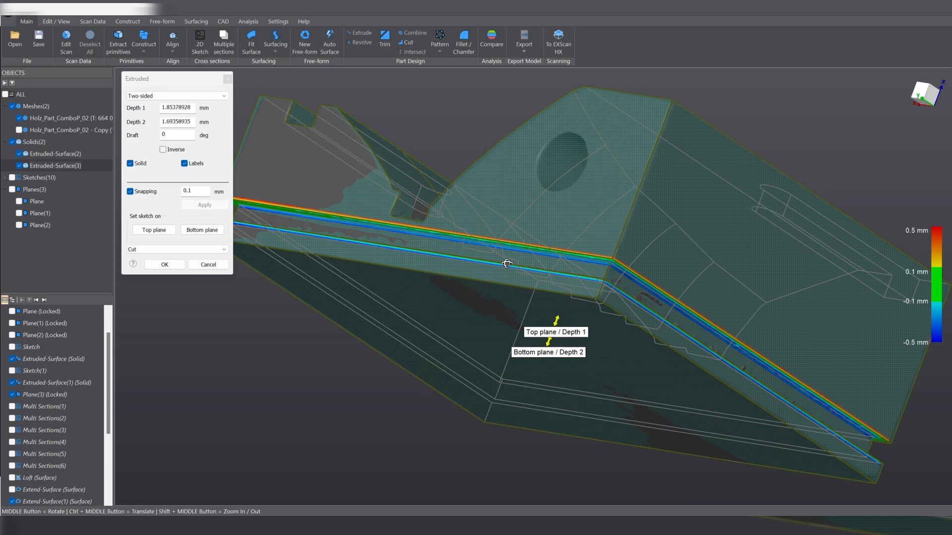
pyautogui.moveTo(506, 263)
pyautogui.mouseDown(button='middle')
pyautogui.moveTo(559, 216)
pyautogui.moveTo(610, 277)
pyautogui.moveTo(718, 353)
pyautogui.moveTo(719, 334)
pyautogui.moveTo(513, 249)
pyautogui.mouseUp(button='middle')
pyautogui.scroll(5, 472, 395)
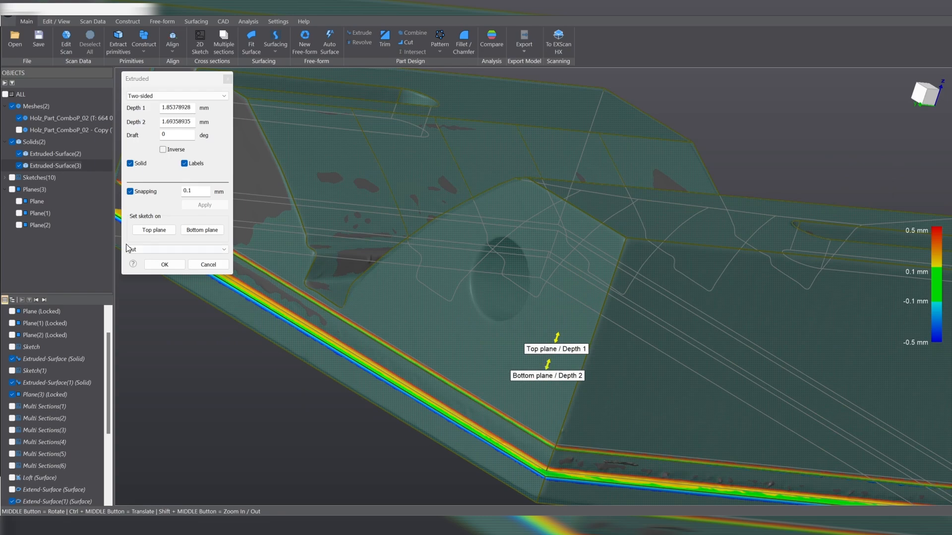
pyautogui.click(155, 266)
pyautogui.scroll(-5, 480, 257)
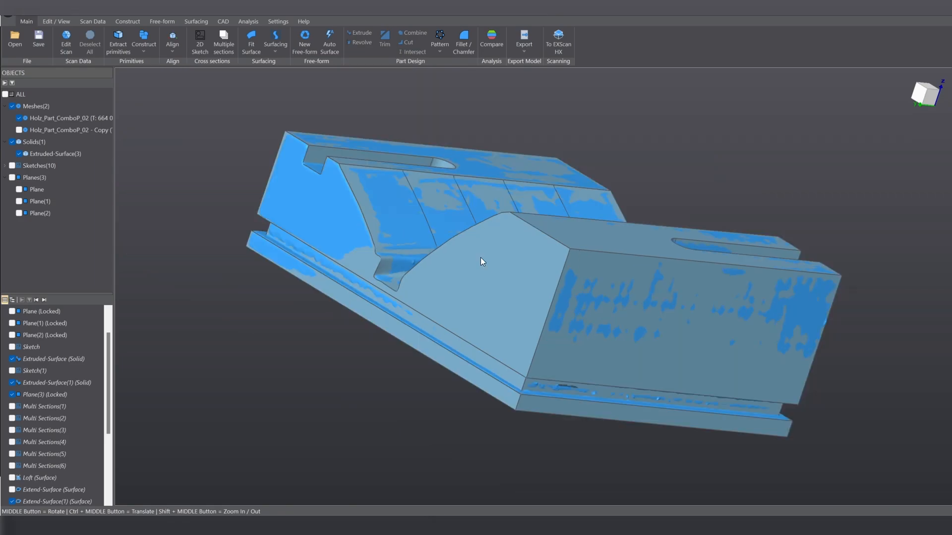
# Create a sketch from the solid's end face at an offset of about -2.13 mm through the round hole, placed on the slicing plane.
pyautogui.moveTo(480, 258); pyautogui.dragTo(685, 219, button='middle')
pyautogui.scroll(3, 524, 281)
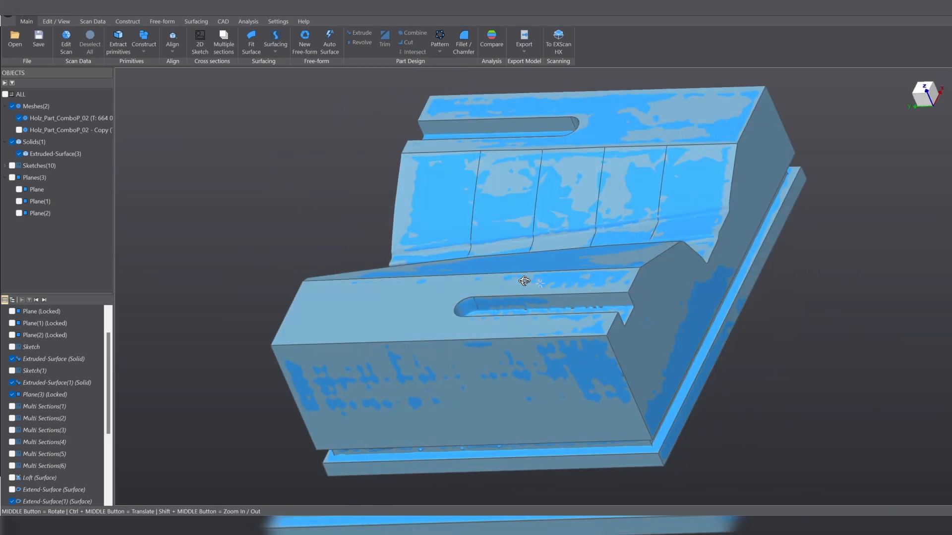
pyautogui.moveTo(524, 281); pyautogui.dragTo(445, 253, button='middle')
pyautogui.moveTo(373, 256); pyautogui.dragTo(548, 387, button='middle')
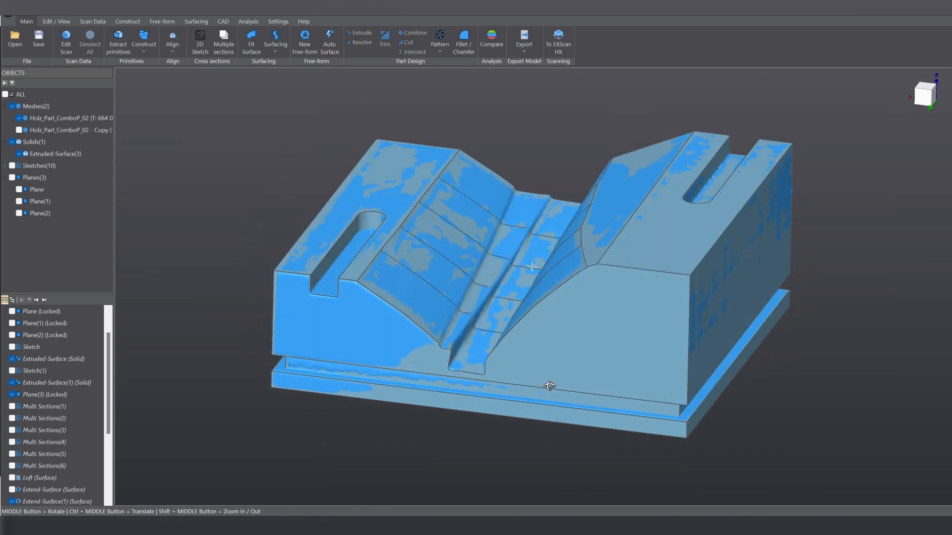
pyautogui.click(307, 327)
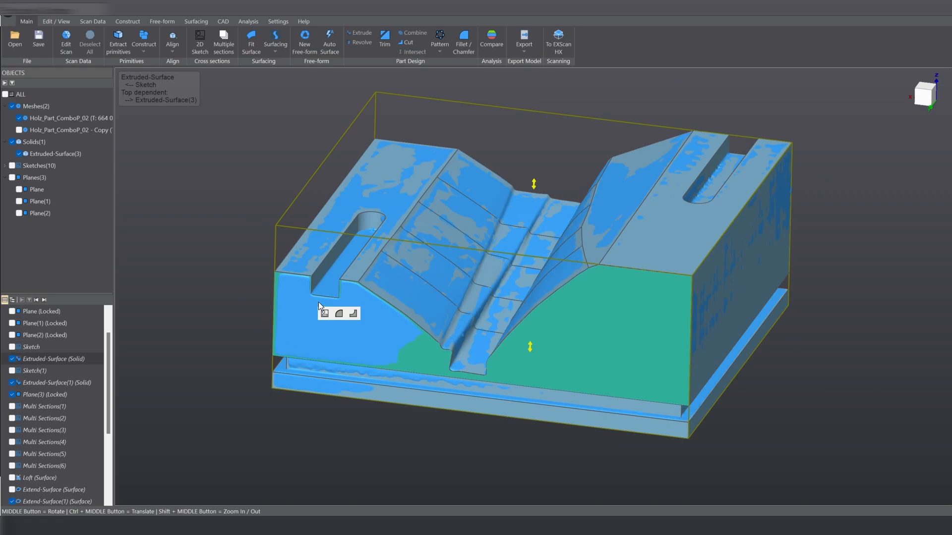
pyautogui.click(325, 315)
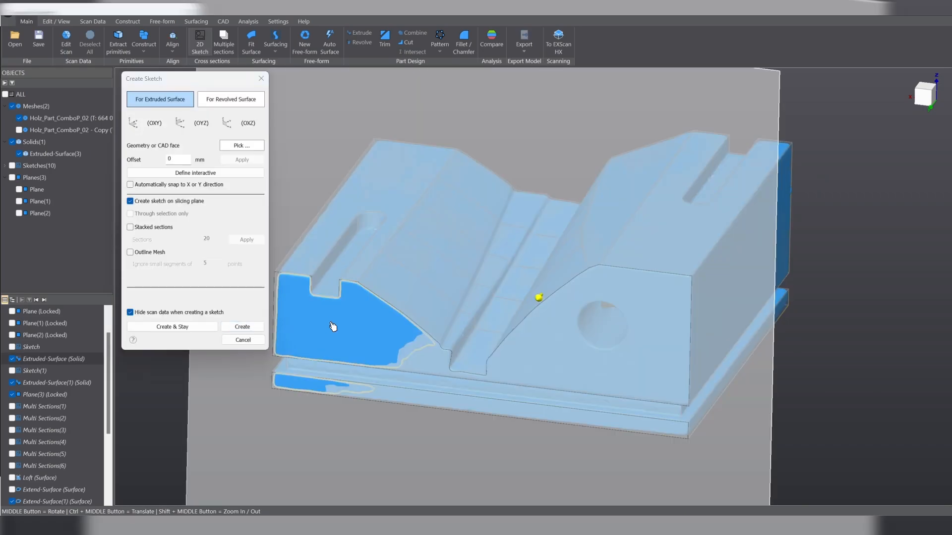
pyautogui.moveTo(533, 357)
pyautogui.mouseDown(button='middle')
pyautogui.moveTo(518, 355)
pyautogui.moveTo(522, 259)
pyautogui.mouseUp(button='middle')
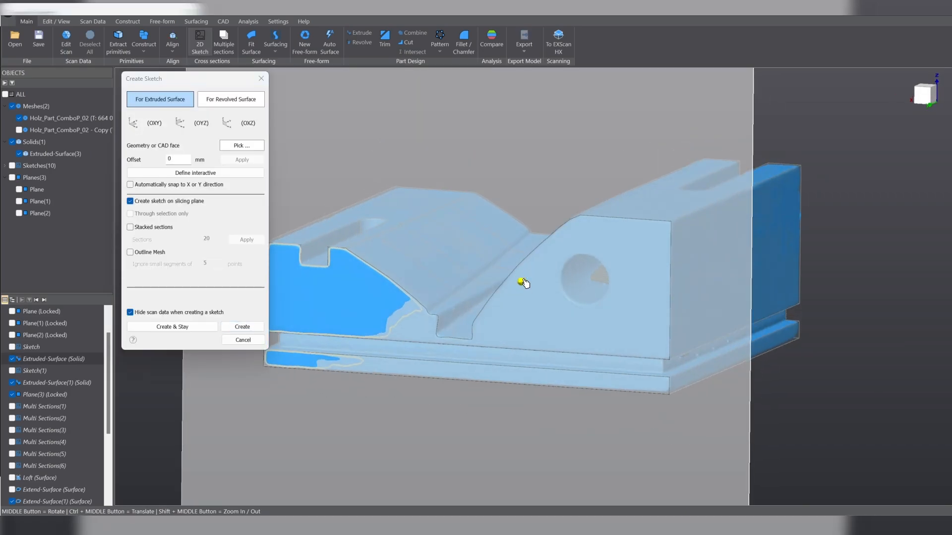
pyautogui.moveTo(521, 282); pyautogui.dragTo(531, 286)
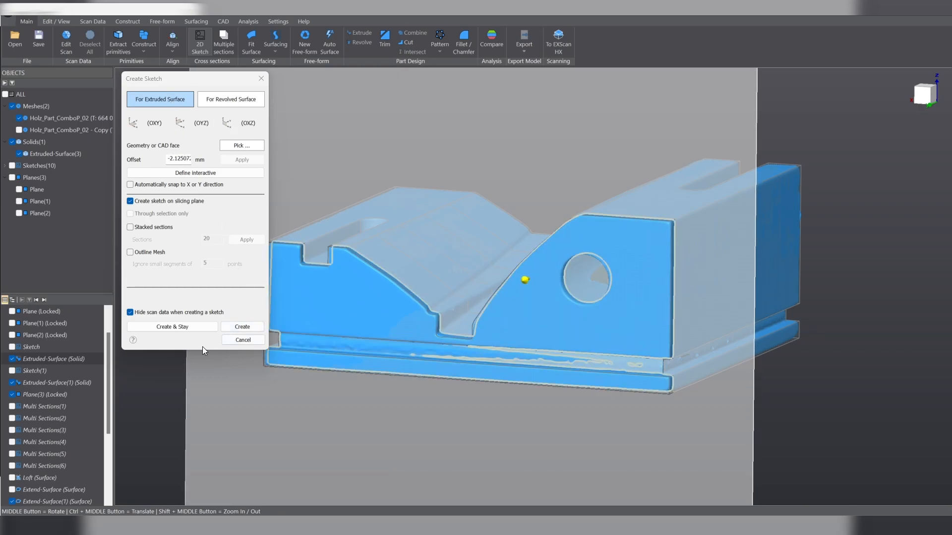
pyautogui.click(242, 327)
# Fit a circle primitive to the section points of the round hole.
pyautogui.click(152, 103)
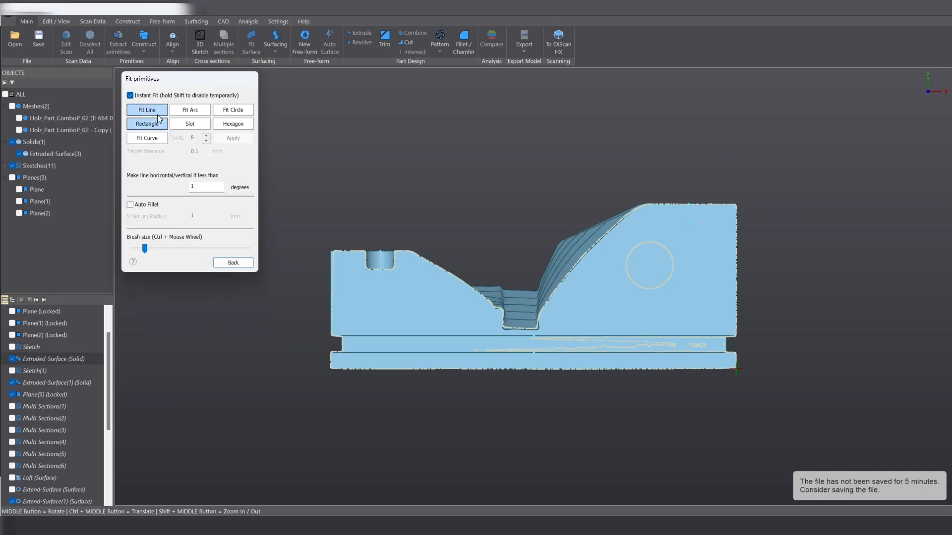
pyautogui.click(232, 110)
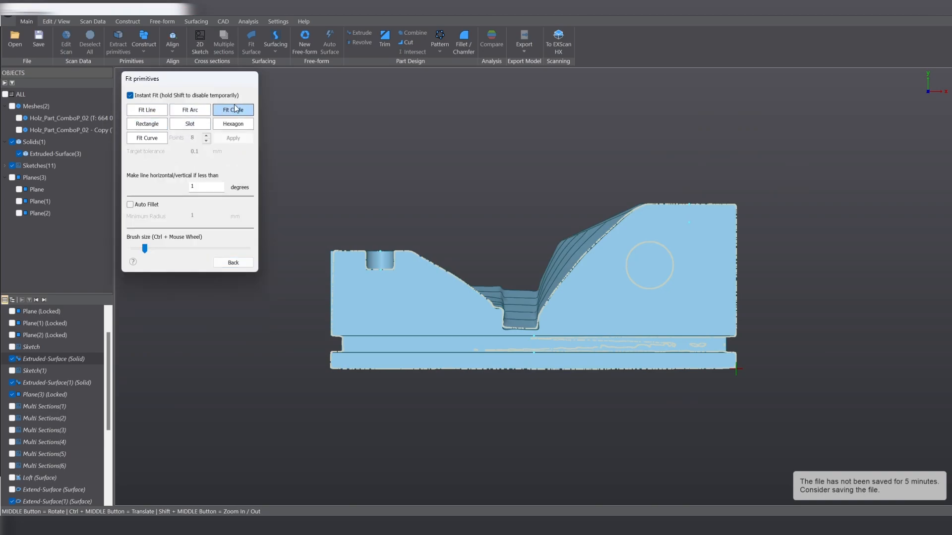
pyautogui.moveTo(663, 252)
pyautogui.mouseDown()
pyautogui.moveTo(648, 250)
pyautogui.moveTo(635, 267)
pyautogui.moveTo(662, 292)
pyautogui.moveTo(673, 278)
pyautogui.mouseUp()
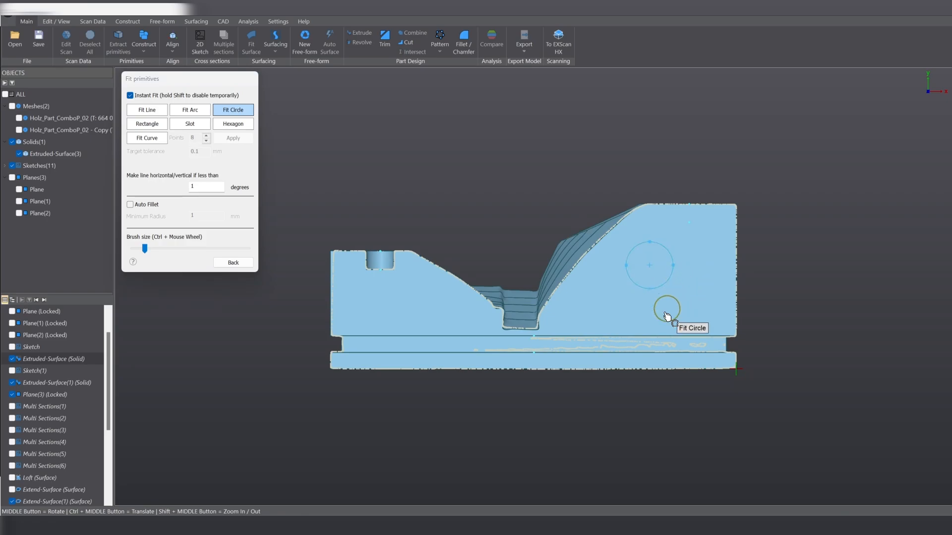
pyautogui.click(233, 263)
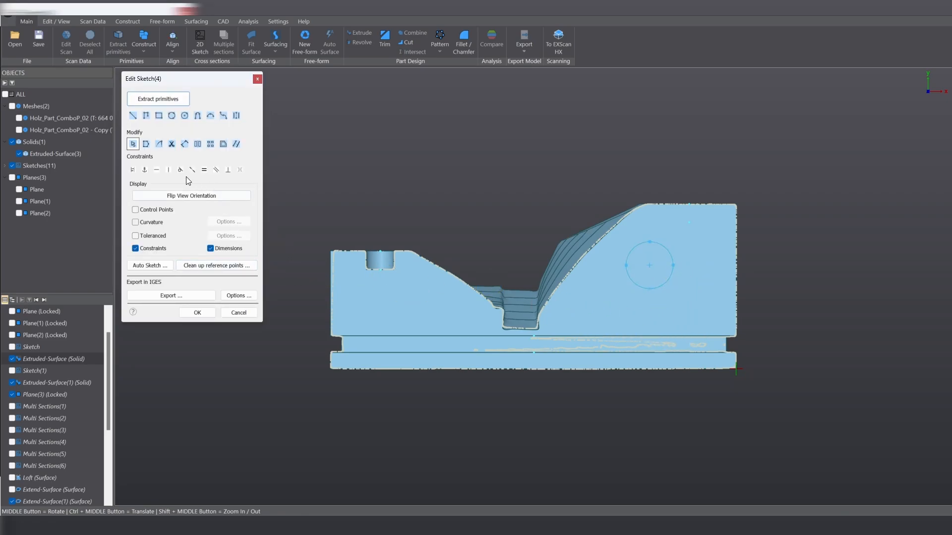
# Dimension the fitted circle's diameter as 10 mm and finish the sketch.
pyautogui.click(185, 145)
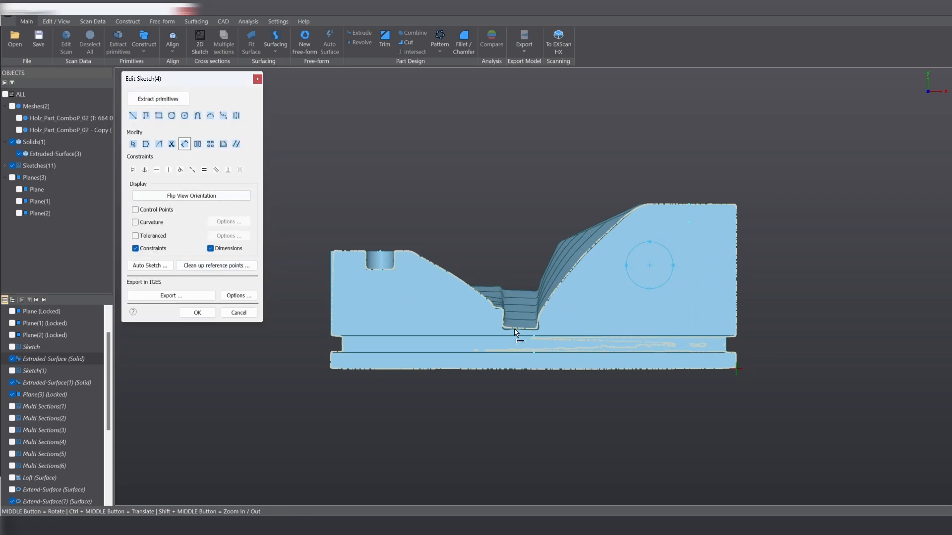
pyautogui.click(633, 281)
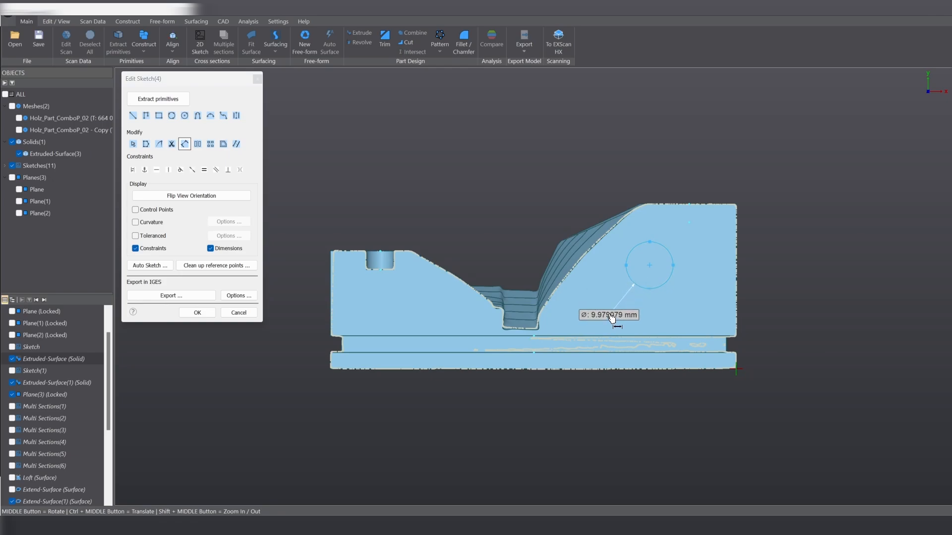
pyautogui.click(610, 322)
pyautogui.write('10')
pyautogui.press('Return')
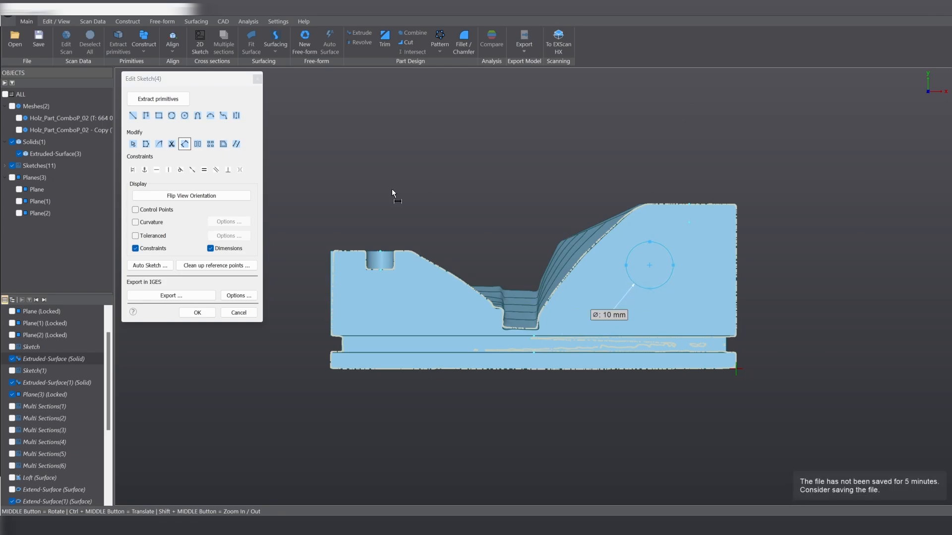
pyautogui.click(197, 313)
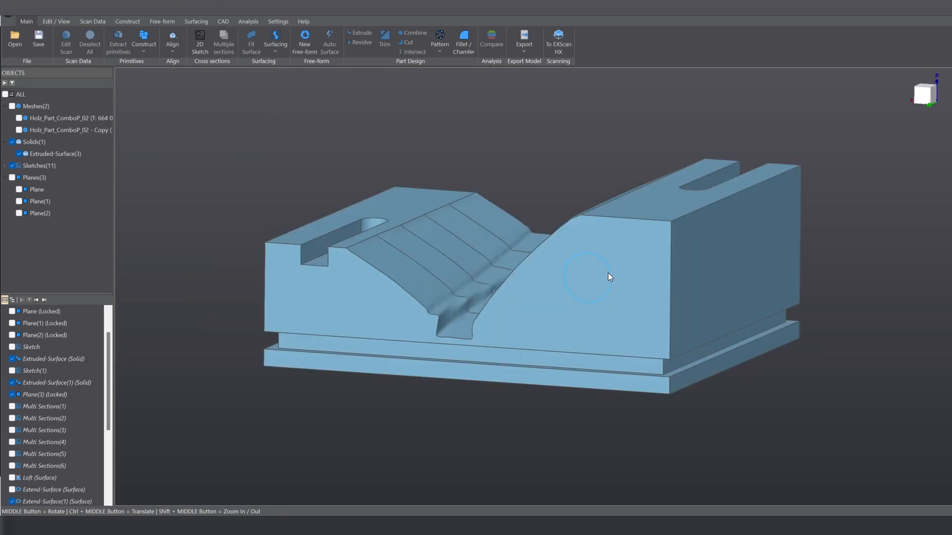
# Cut the 10 mm circle through the whole block with a two-sided extrusion of about 18.95 mm and 81.68 mm.
pyautogui.click(610, 272)
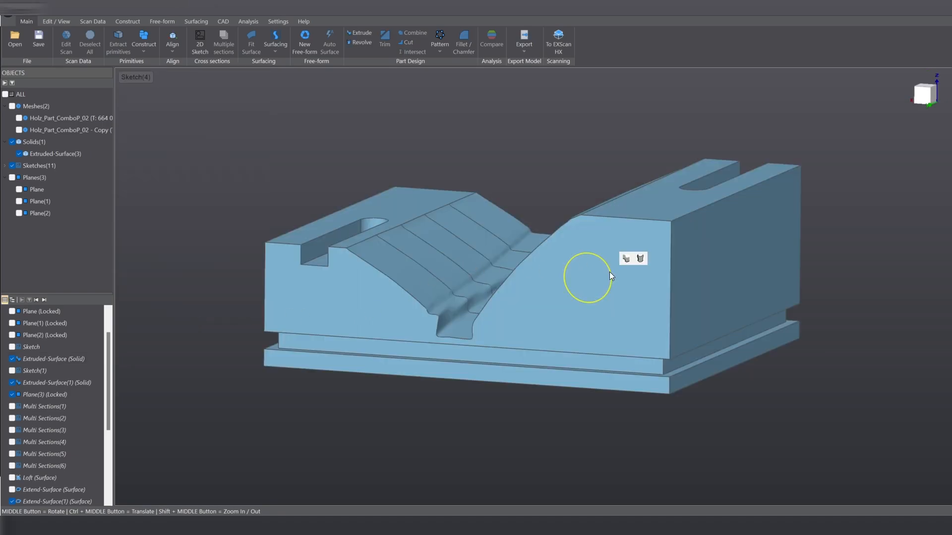
pyautogui.click(623, 258)
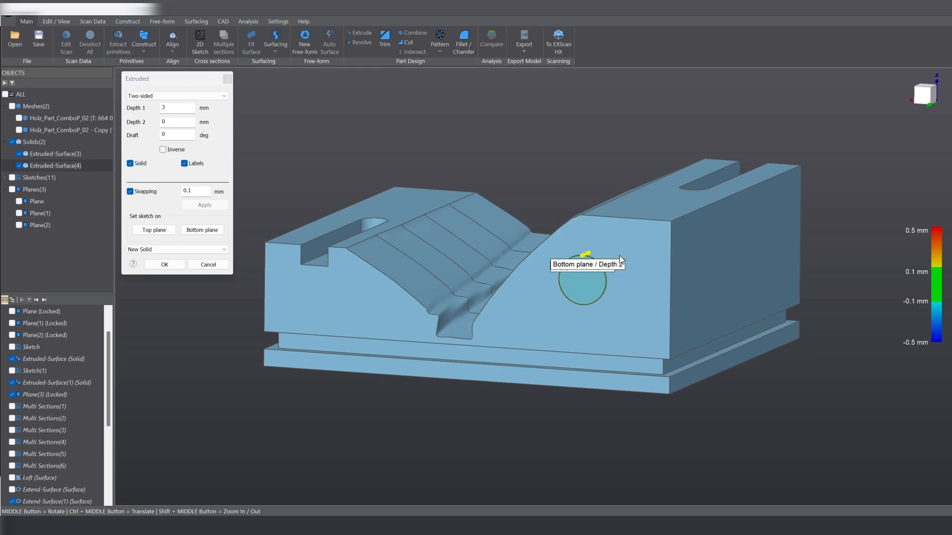
pyautogui.click(177, 249)
pyautogui.click(156, 269)
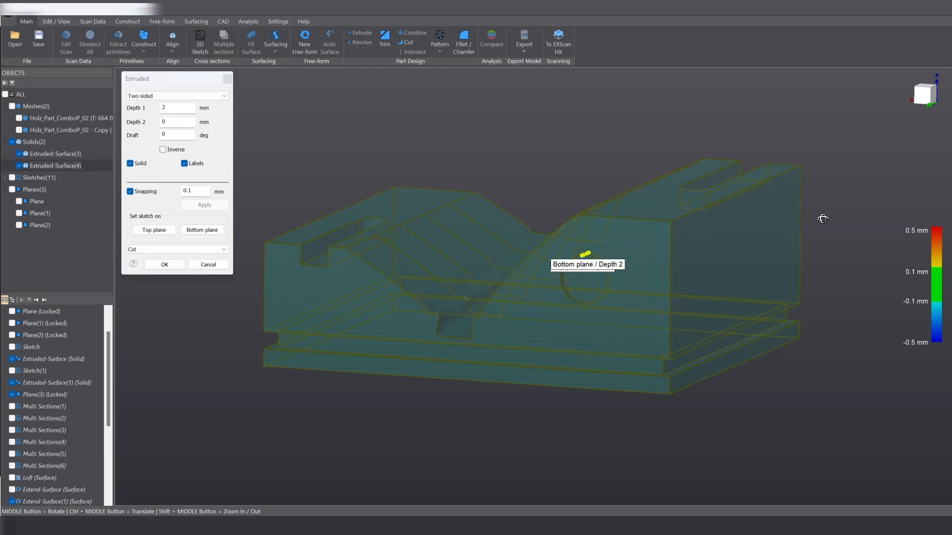
pyautogui.moveTo(823, 218); pyautogui.dragTo(406, 270, button='middle')
pyautogui.moveTo(430, 292); pyautogui.dragTo(353, 319)
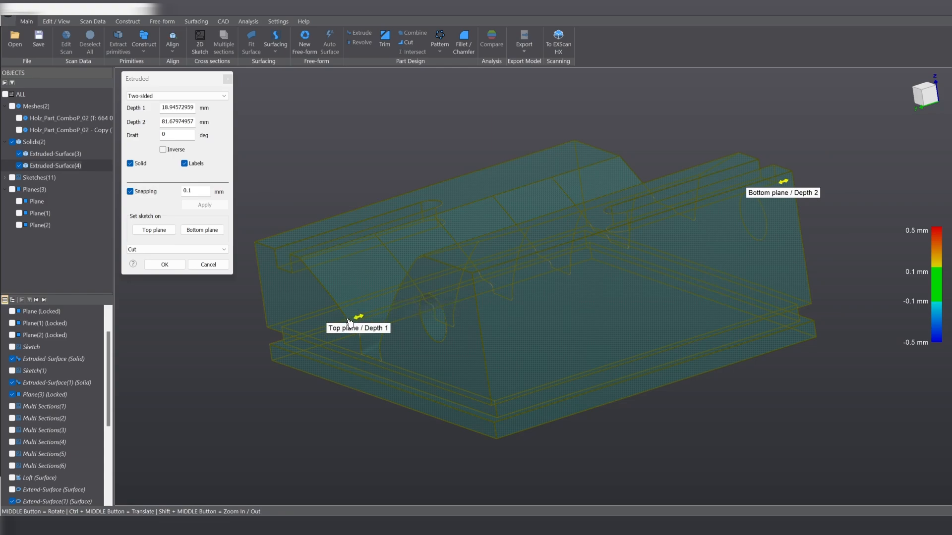
pyautogui.moveTo(714, 233); pyautogui.dragTo(546, 287, button='middle')
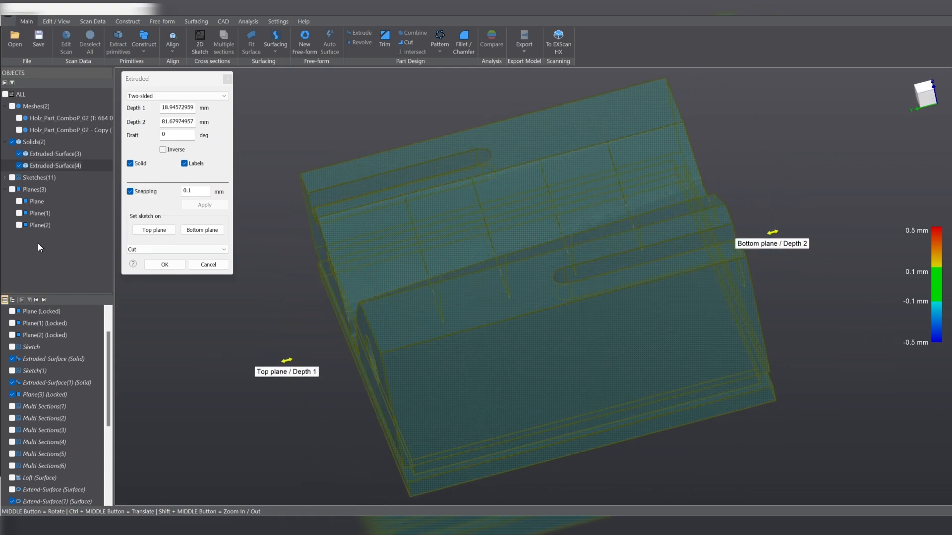
pyautogui.click(165, 265)
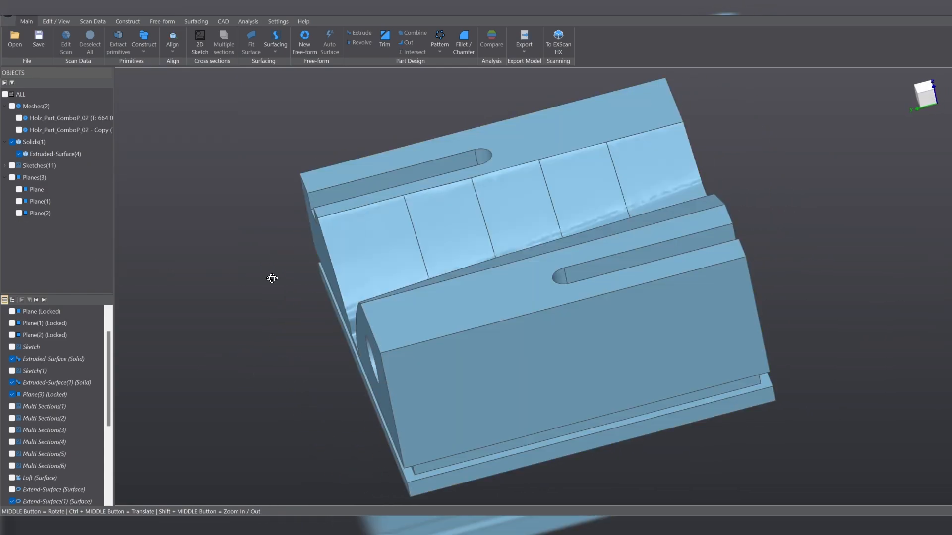
# Start a fillet on the solid and select the three edges meeting at the outer upper corner beside the round hole.
pyautogui.moveTo(272, 276)
pyautogui.mouseDown(button='middle')
pyautogui.moveTo(497, 327)
pyautogui.moveTo(519, 266)
pyautogui.moveTo(754, 154)
pyautogui.mouseUp(button='middle')
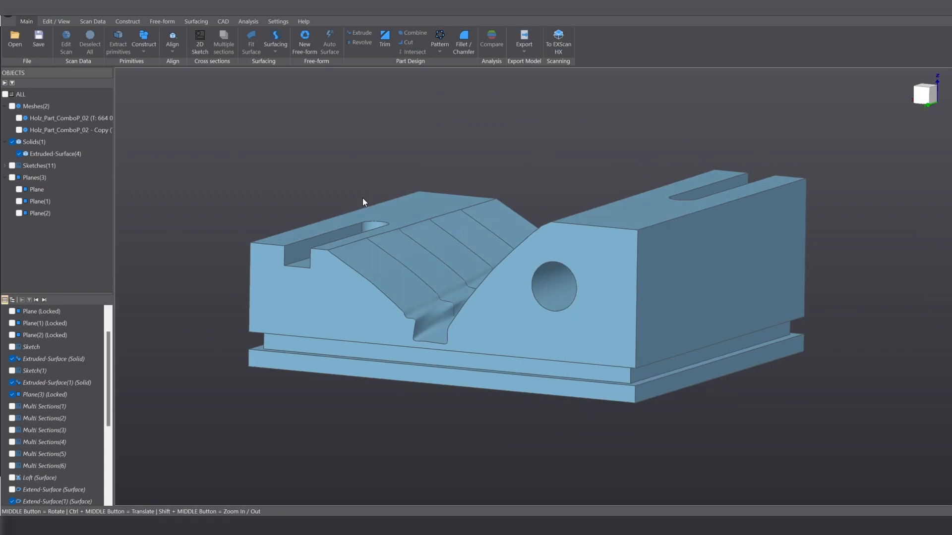
pyautogui.moveTo(362, 198); pyautogui.dragTo(444, 292, button='middle')
pyautogui.scroll(-5, 445, 293)
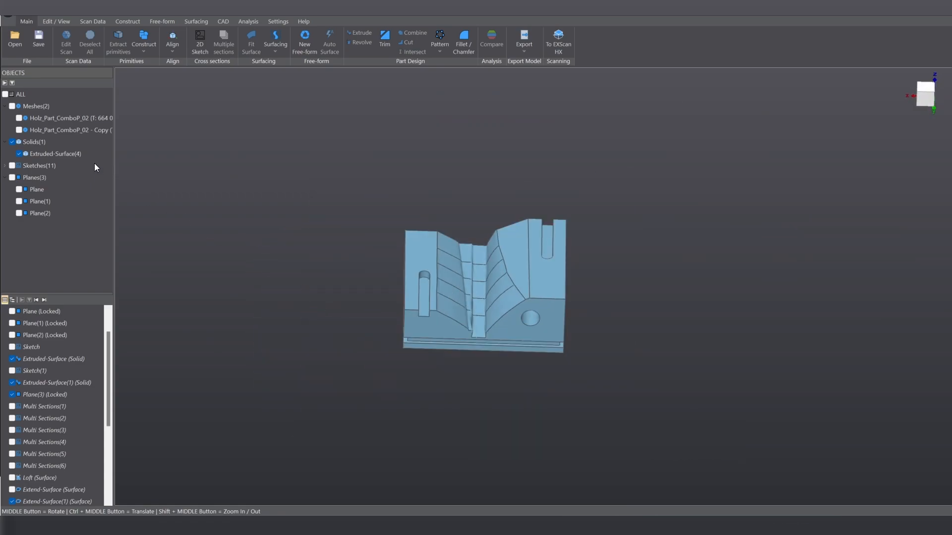
pyautogui.click(15, 120)
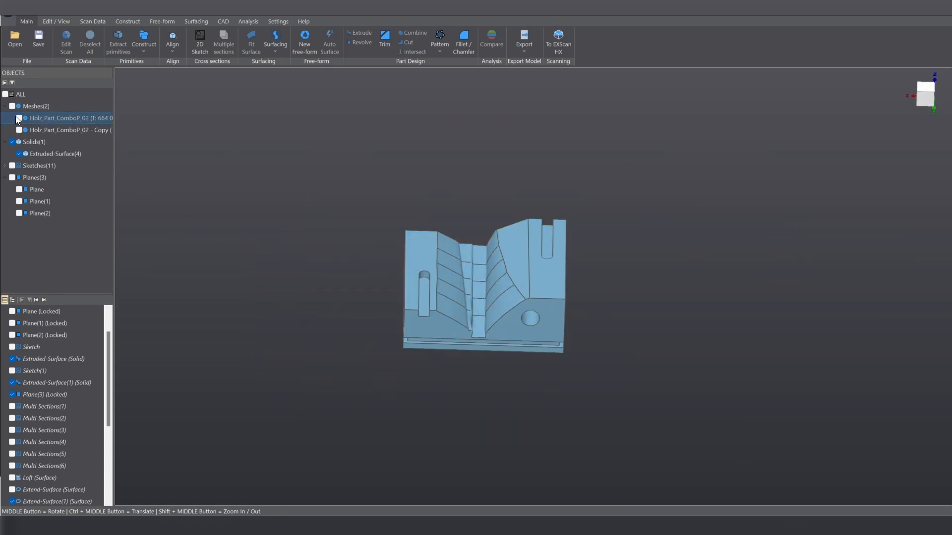
pyautogui.click(516, 299)
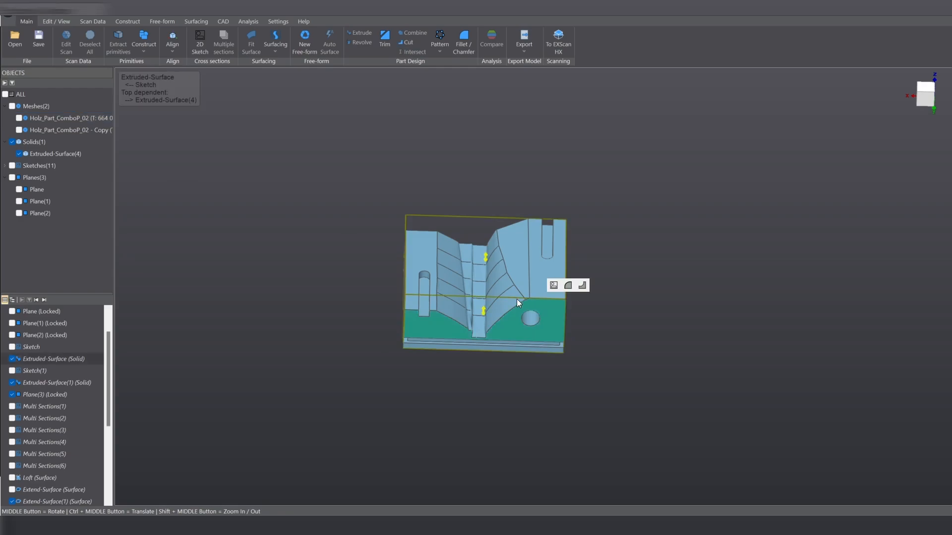
pyautogui.click(567, 286)
pyautogui.scroll(4, 564, 298)
pyautogui.click(559, 303)
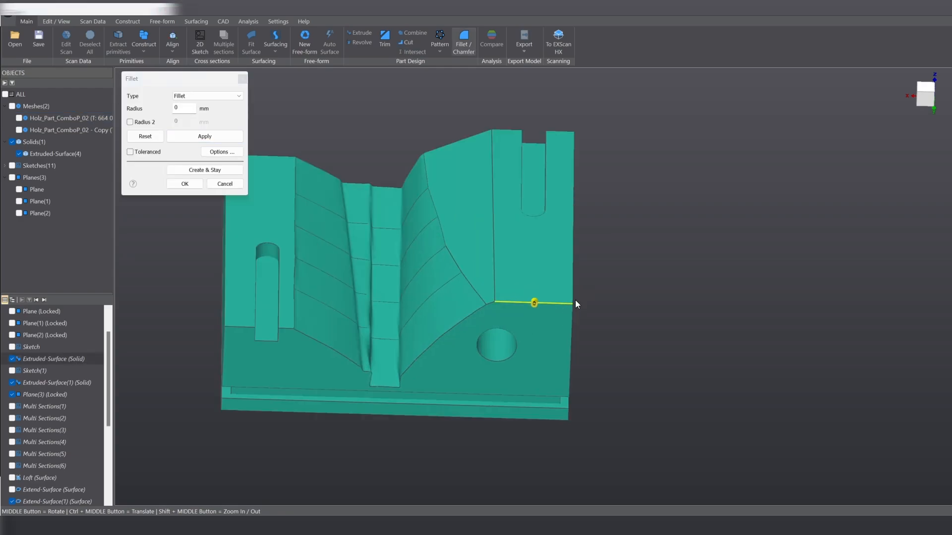
pyautogui.moveTo(574, 298); pyautogui.dragTo(529, 317, button='middle')
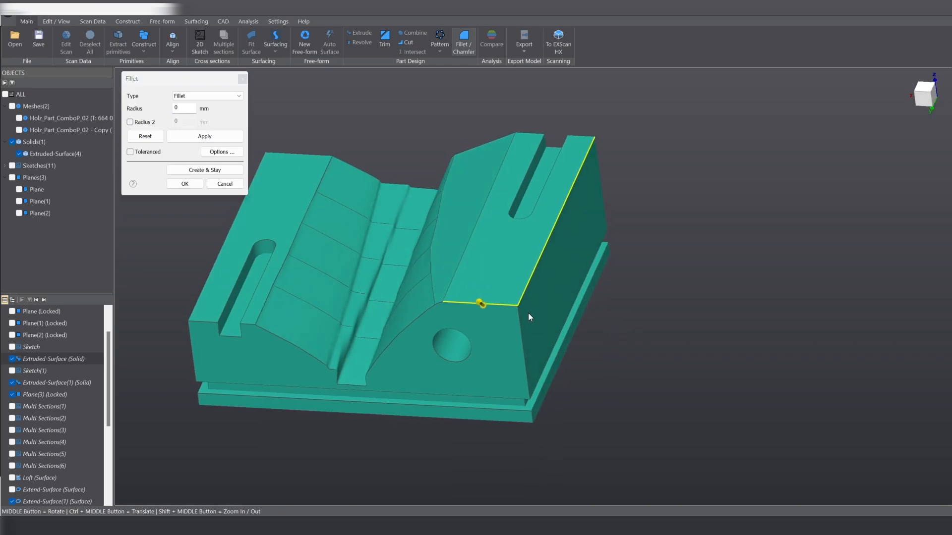
pyautogui.click(519, 323)
pyautogui.moveTo(591, 356); pyautogui.dragTo(496, 347, button='middle')
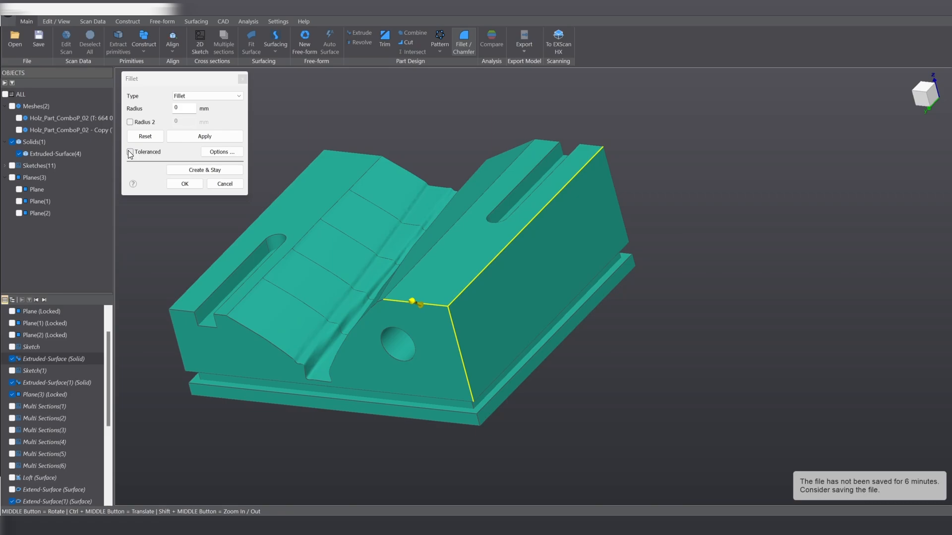
# Show the original scan mesh Holz_Part_ComboP_02 and turn on the toleranced deviation display for the fillet.
pyautogui.click(18, 119)
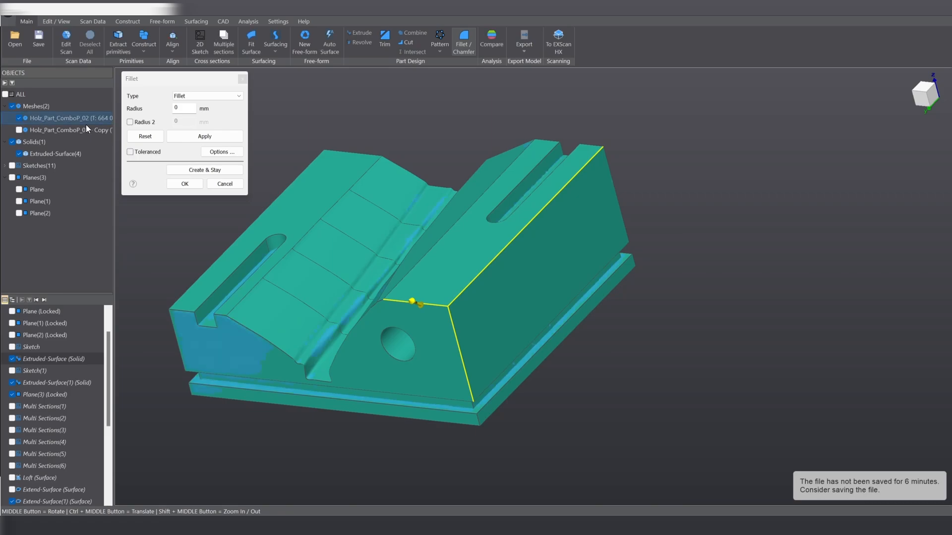
pyautogui.click(130, 152)
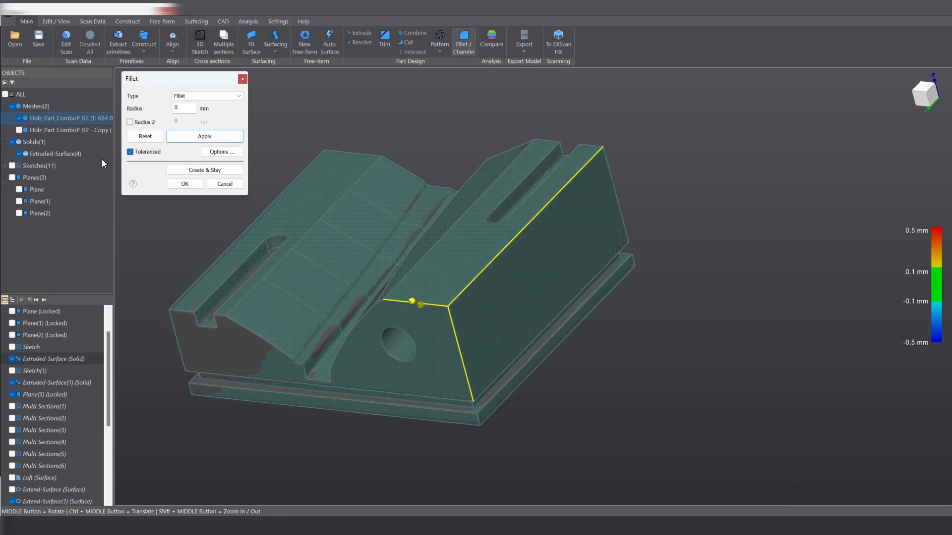
pyautogui.scroll(2, 413, 297)
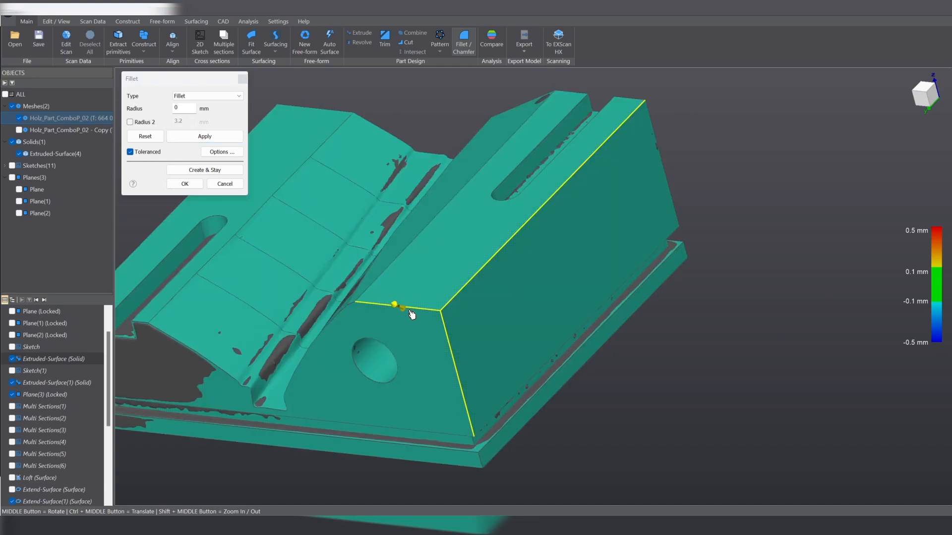
# Set the radius on the selected hole-side edges to 0.8 mm and create the fillet, keeping the command active.
pyautogui.moveTo(395, 314)
pyautogui.mouseDown(button='middle')
pyautogui.moveTo(410, 338)
pyautogui.moveTo(397, 305)
pyautogui.mouseUp(button='middle')
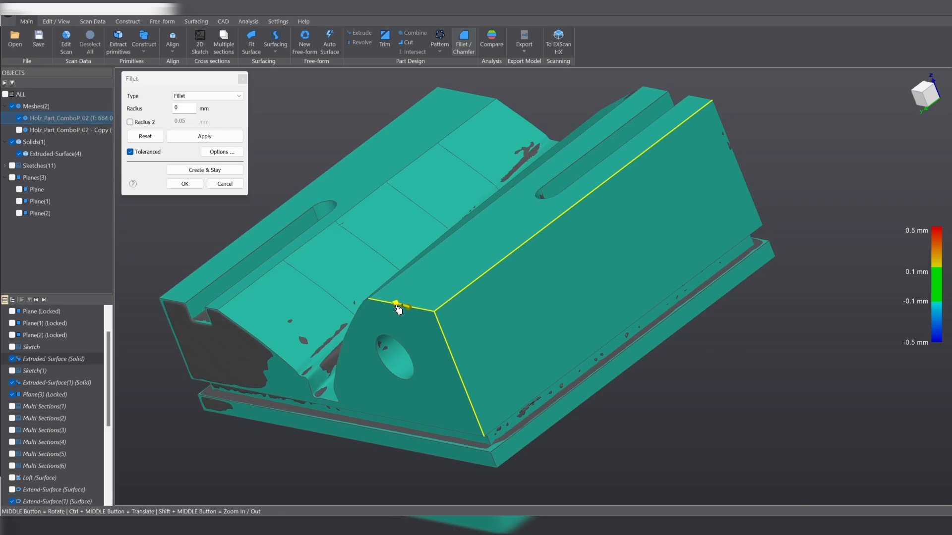
pyautogui.moveTo(398, 310)
pyautogui.mouseDown()
pyautogui.moveTo(410, 311)
pyautogui.moveTo(402, 304)
pyautogui.mouseUp()
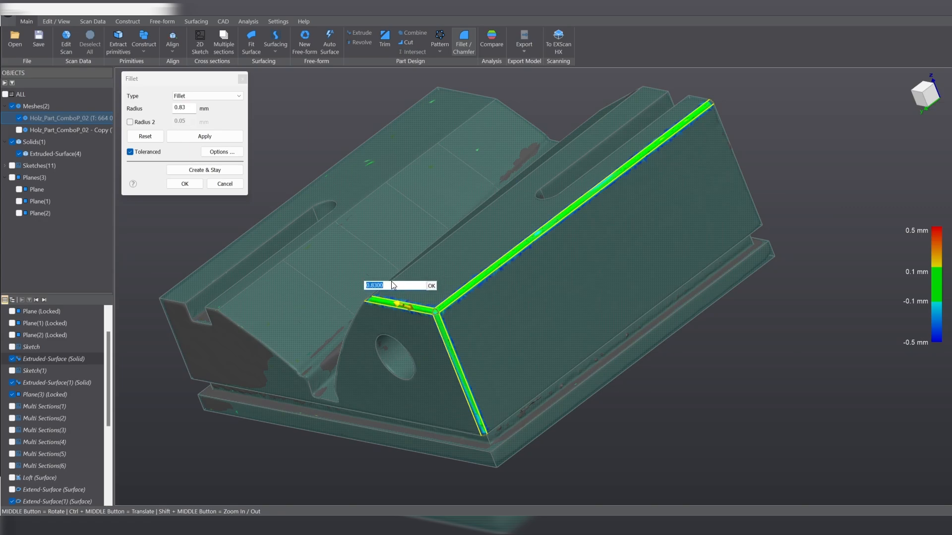
pyautogui.moveTo(373, 285); pyautogui.dragTo(408, 286)
pyautogui.press('BackSpace')
pyautogui.click(431, 286)
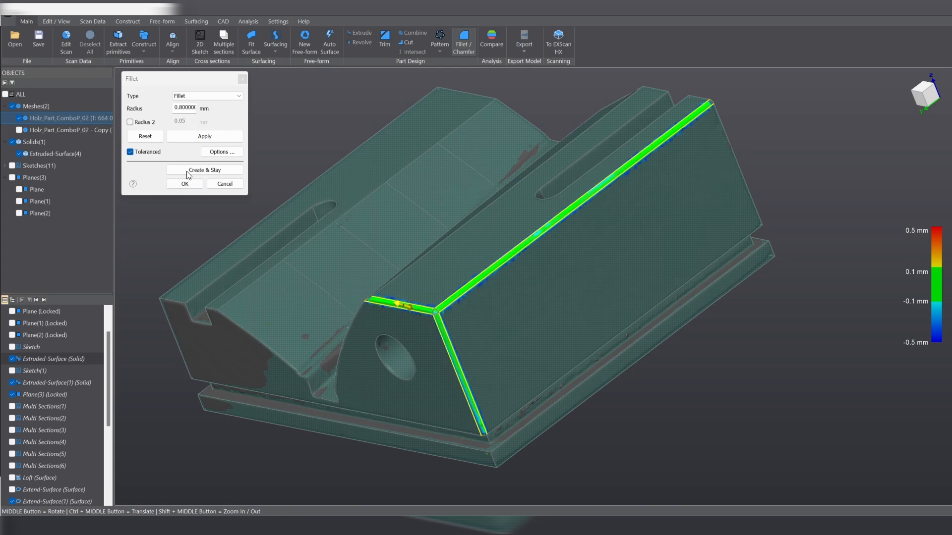
pyautogui.click(204, 170)
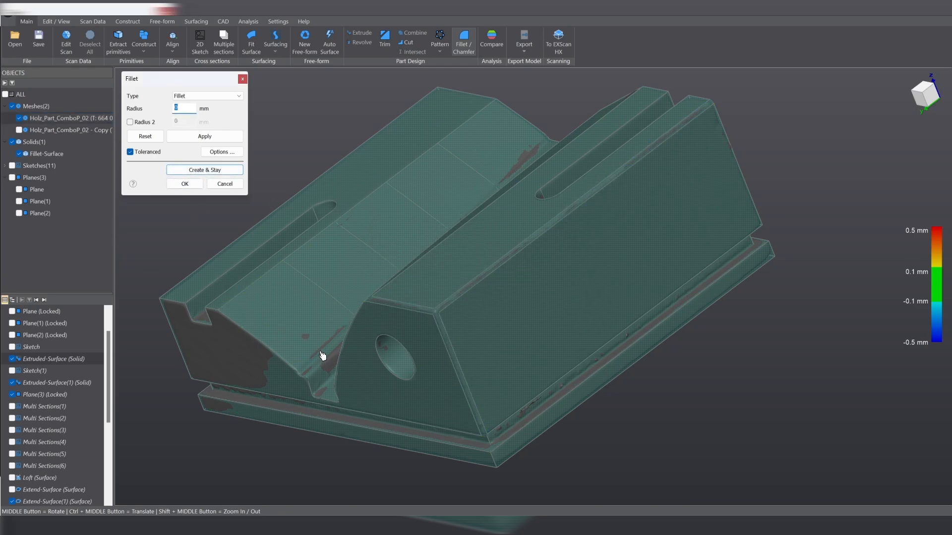
# Fillet the three edges meeting at the opposite outer corner, beside the open slot, with a 0.8 mm radius.
pyautogui.moveTo(461, 340); pyautogui.dragTo(366, 304, button='middle')
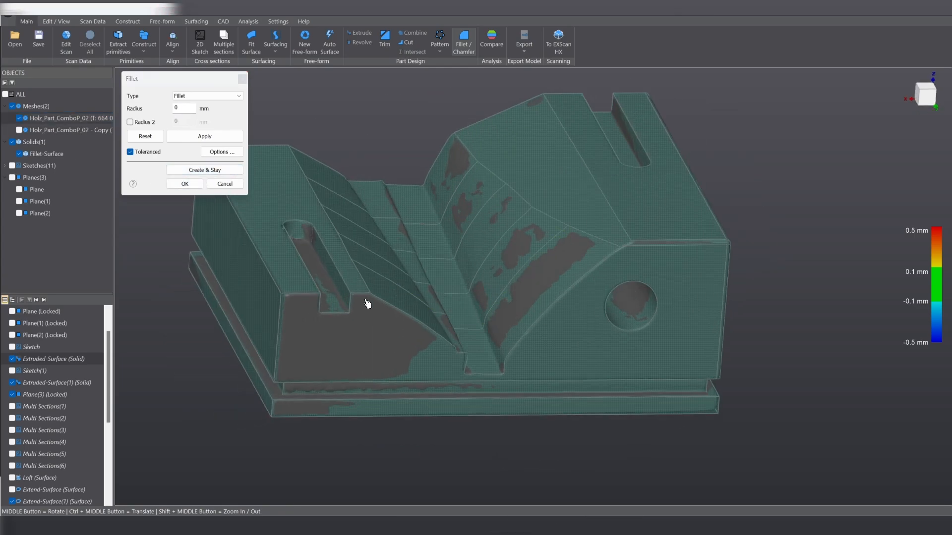
pyautogui.click(274, 282)
pyautogui.click(279, 313)
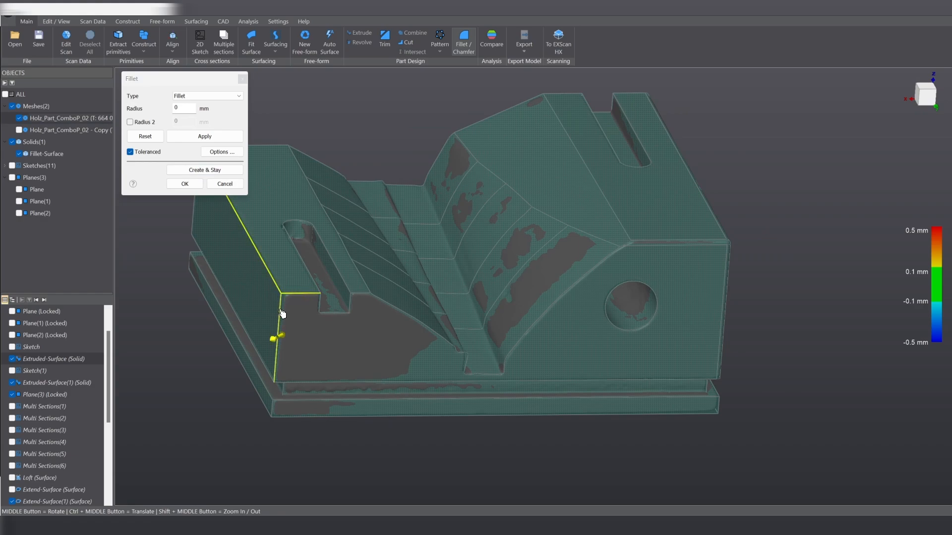
pyautogui.moveTo(278, 345); pyautogui.dragTo(277, 343)
pyautogui.doubleClick(278, 343)
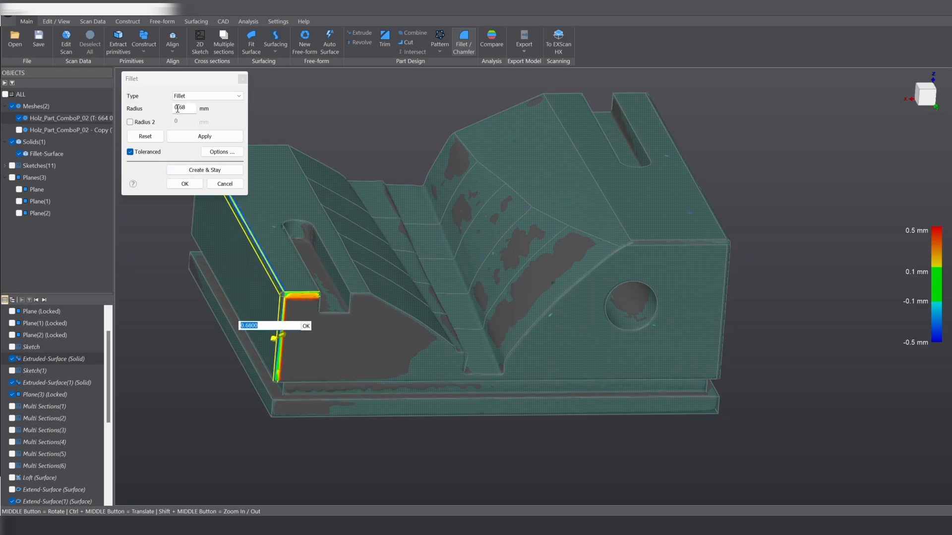
pyautogui.click(178, 108)
pyautogui.press('Delete')
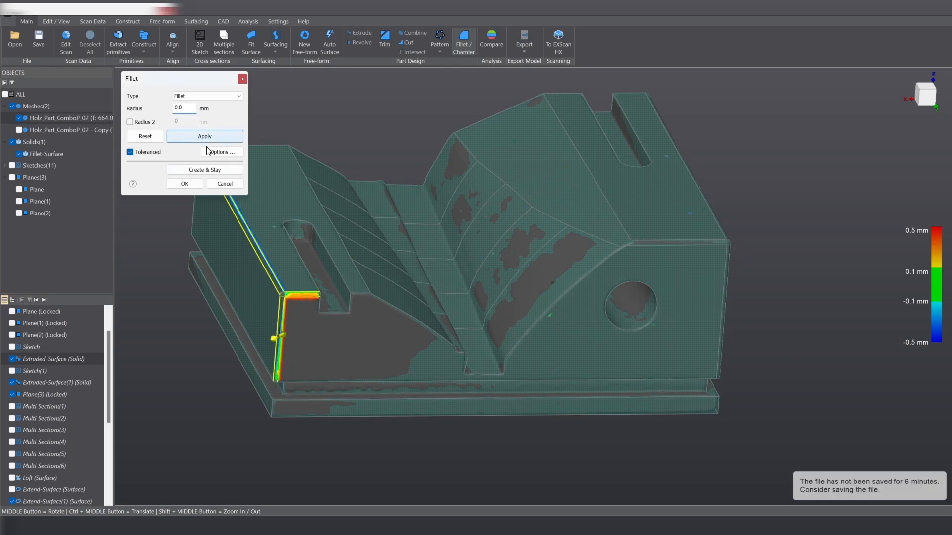
pyautogui.click(185, 183)
# Compare the filleted solid with the scan mesh and label the deviation on the upper face near the open slot.
pyautogui.moveTo(613, 247); pyautogui.dragTo(583, 338, button='middle')
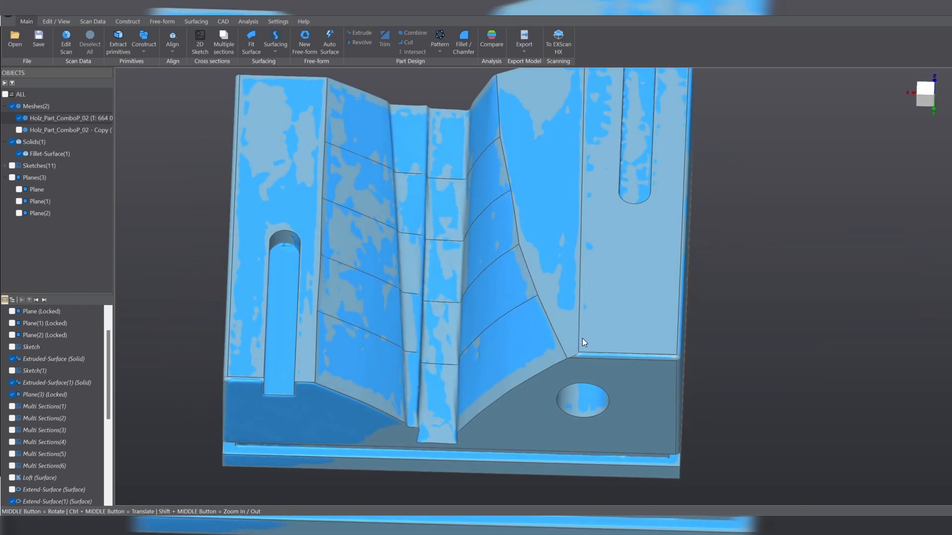
pyautogui.click(490, 39)
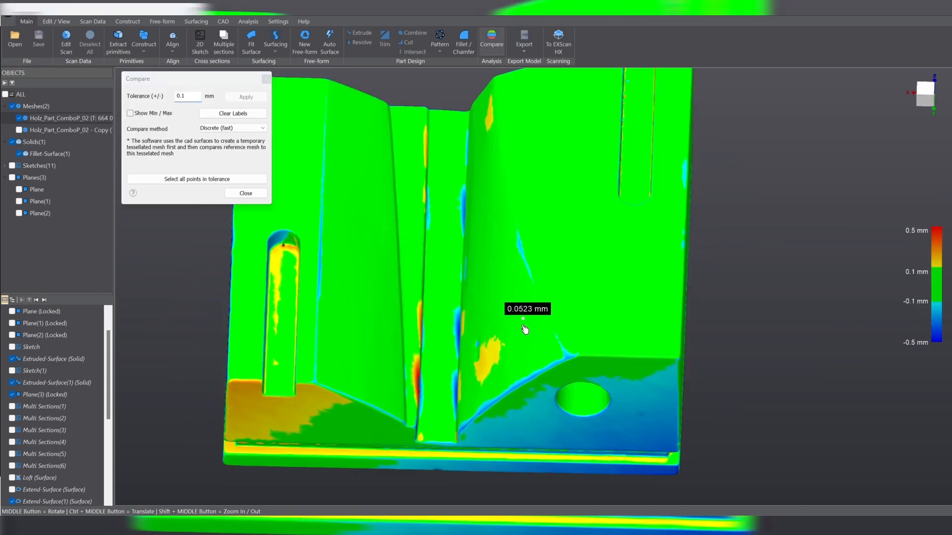
pyautogui.moveTo(523, 328); pyautogui.dragTo(450, 330, button='middle')
pyautogui.moveTo(446, 263); pyautogui.dragTo(317, 209, button='middle')
pyautogui.click(298, 194)
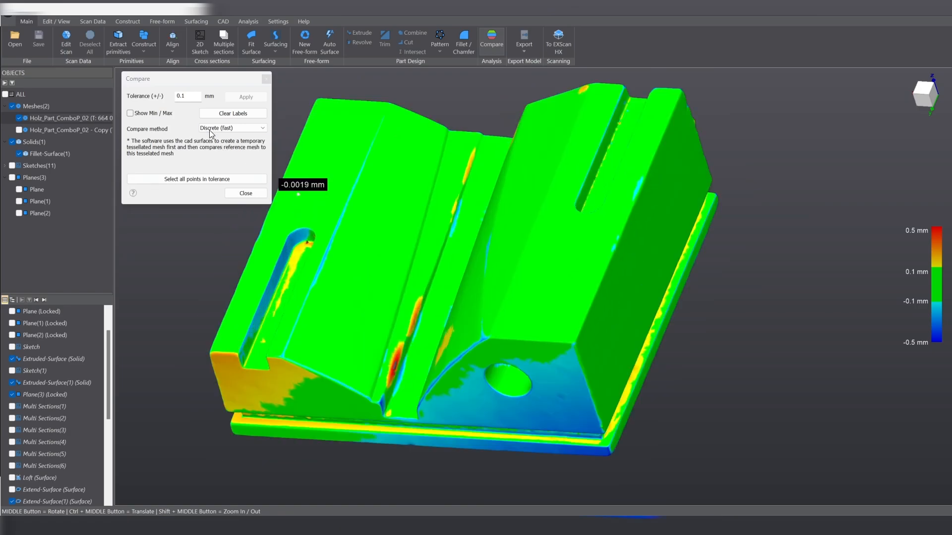
# Set the comparison tolerance to 0.3 mm, examine the deviation colours over the part, and close the comparison.
pyautogui.click(192, 95)
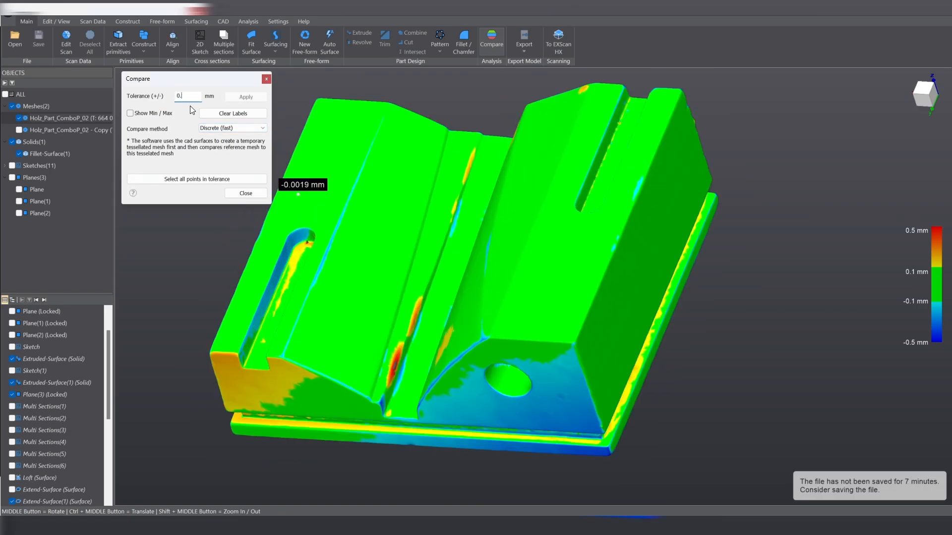
pyautogui.write('3')
pyautogui.click(242, 99)
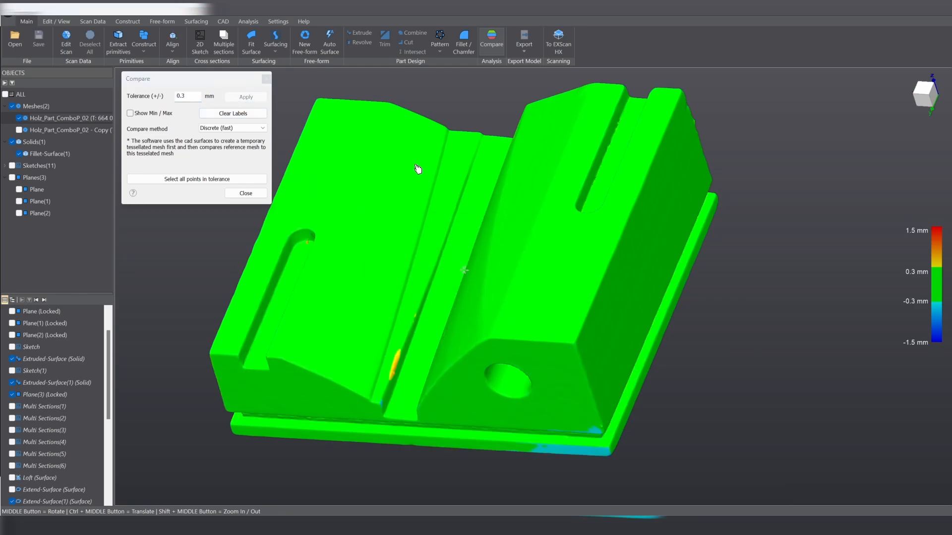
pyautogui.moveTo(418, 170); pyautogui.dragTo(412, 250, button='middle')
pyautogui.scroll(-3, 396, 207)
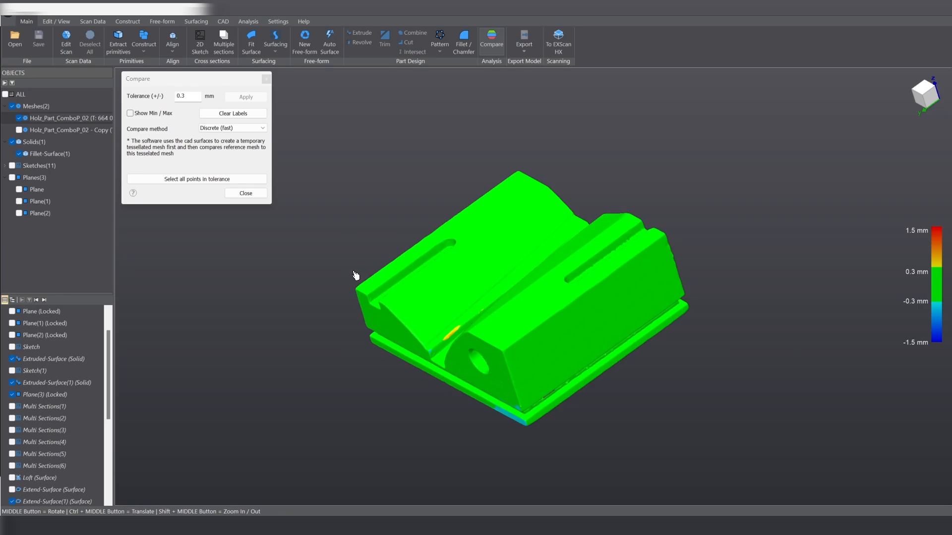
pyautogui.click(262, 195)
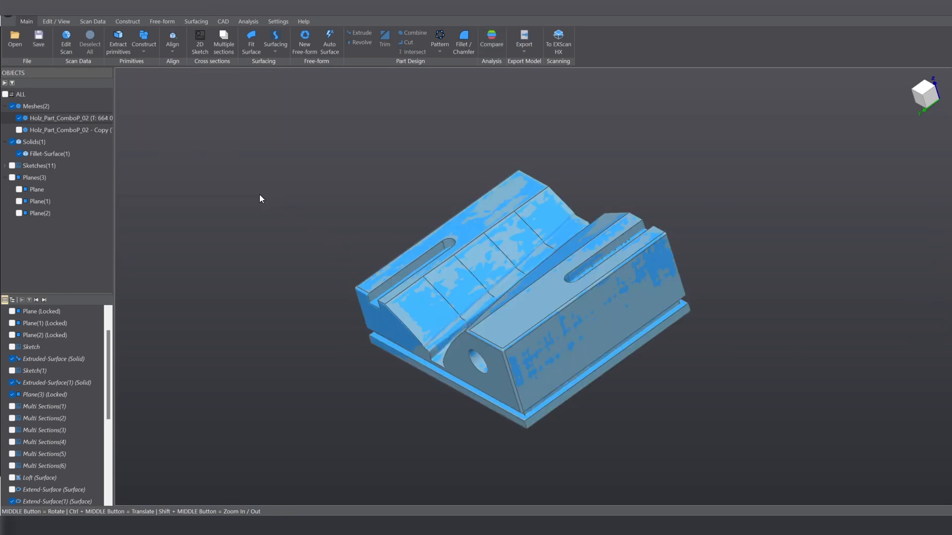